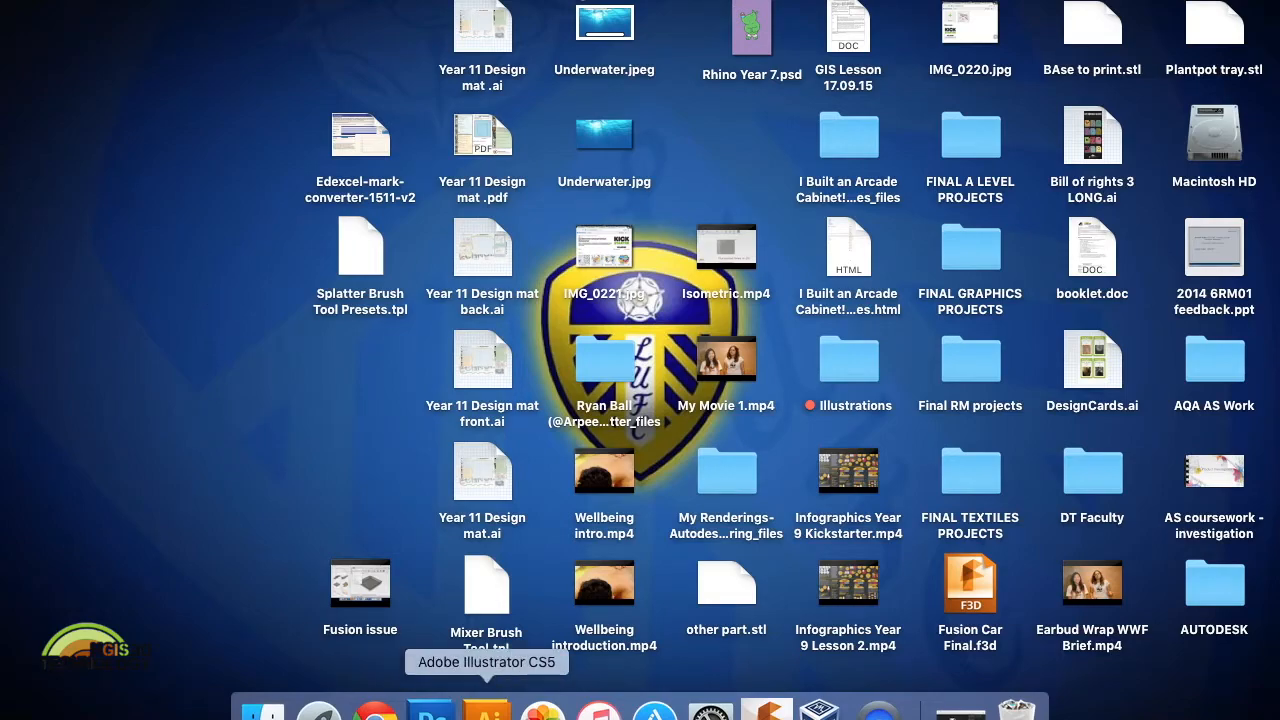
Launch Illustrator, switch to Chrome and examine the infographic files posted in the Year 9 Kickstarter classroom stream.
{"action": "left_click", "coordinate": [487, 710]}
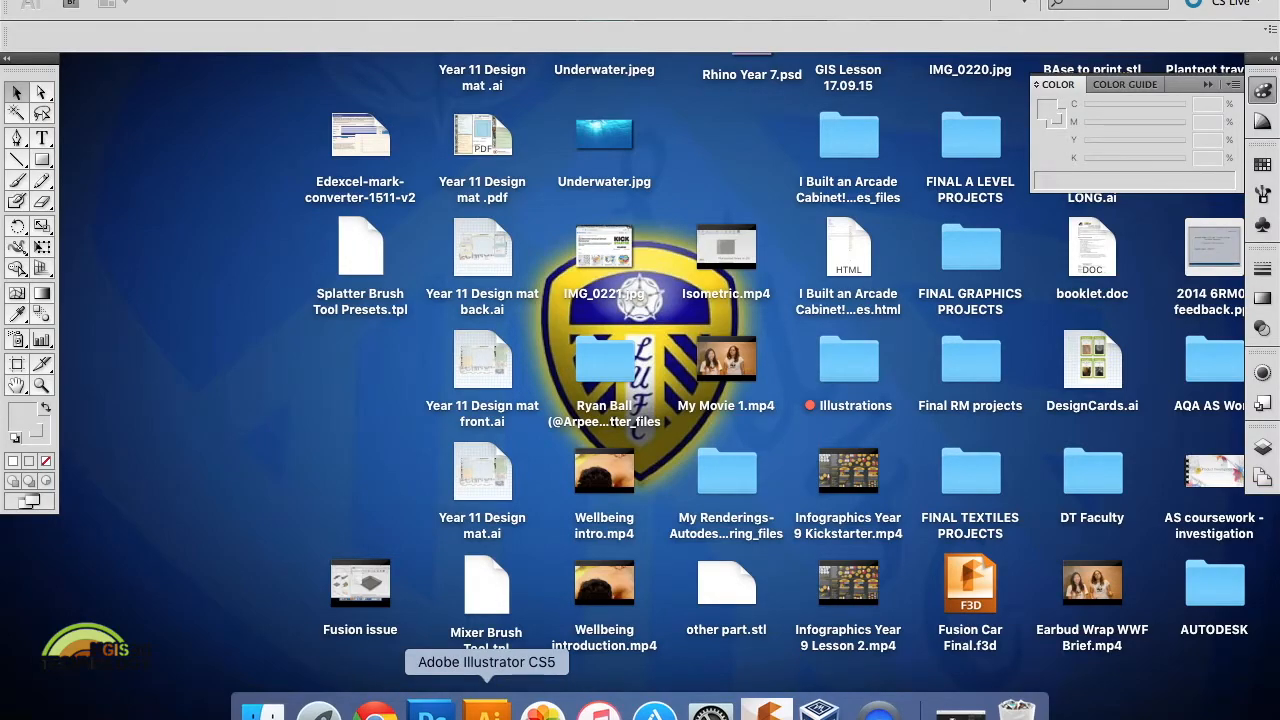
{"action": "left_click", "coordinate": [375, 710]}
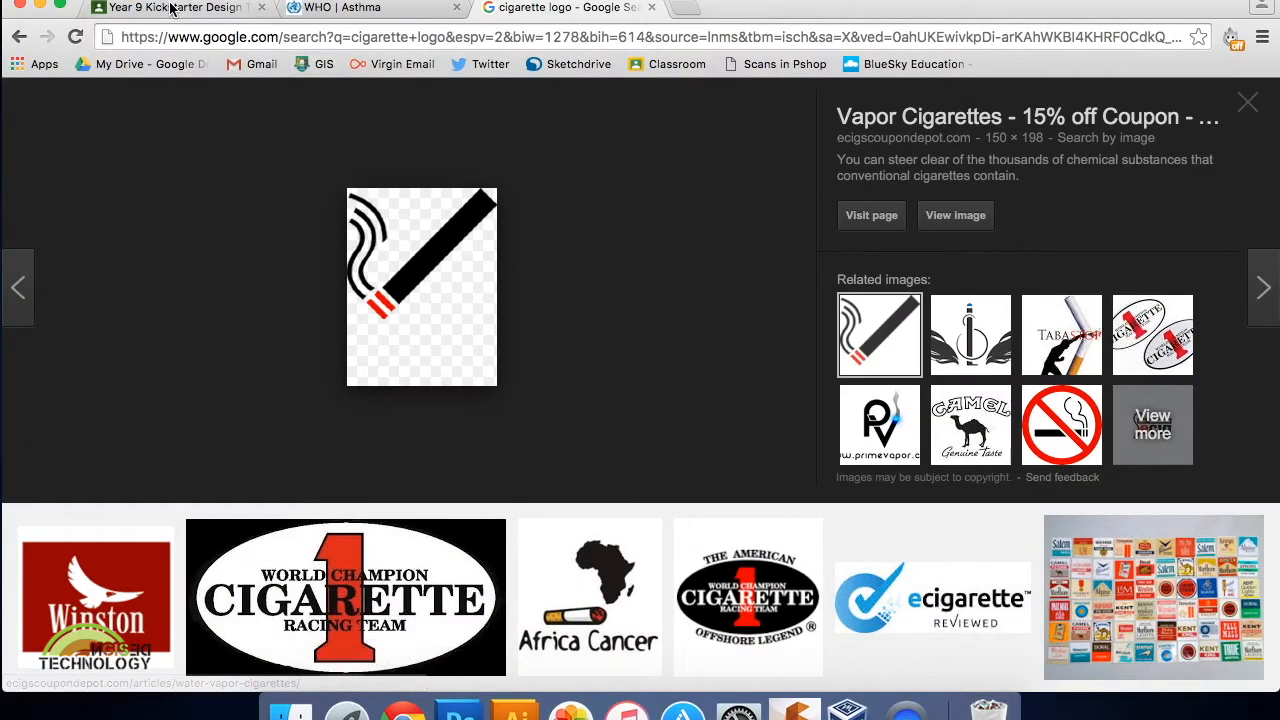
{"action": "left_click", "coordinate": [170, 8]}
{"action": "scroll", "coordinate": [340, 285], "scroll_direction": "up", "scroll_amount": 5}
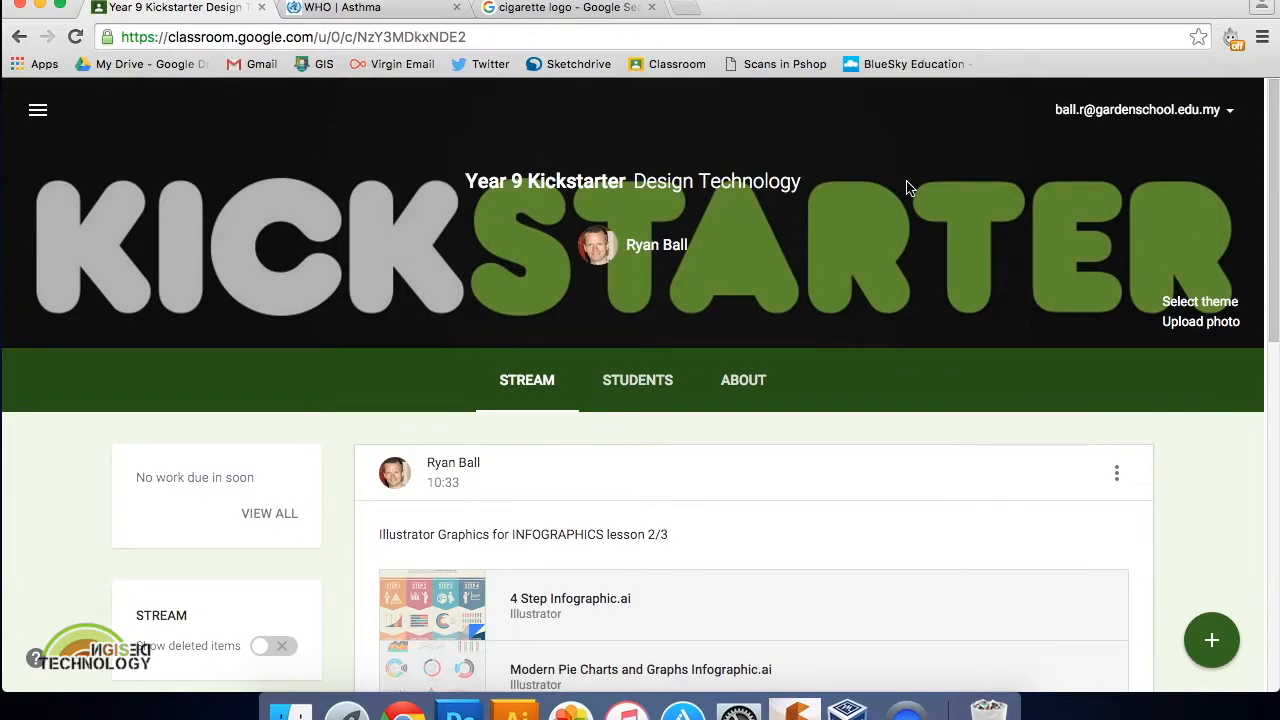
{"action": "scroll", "coordinate": [822, 305], "scroll_direction": "down", "scroll_amount": 5}
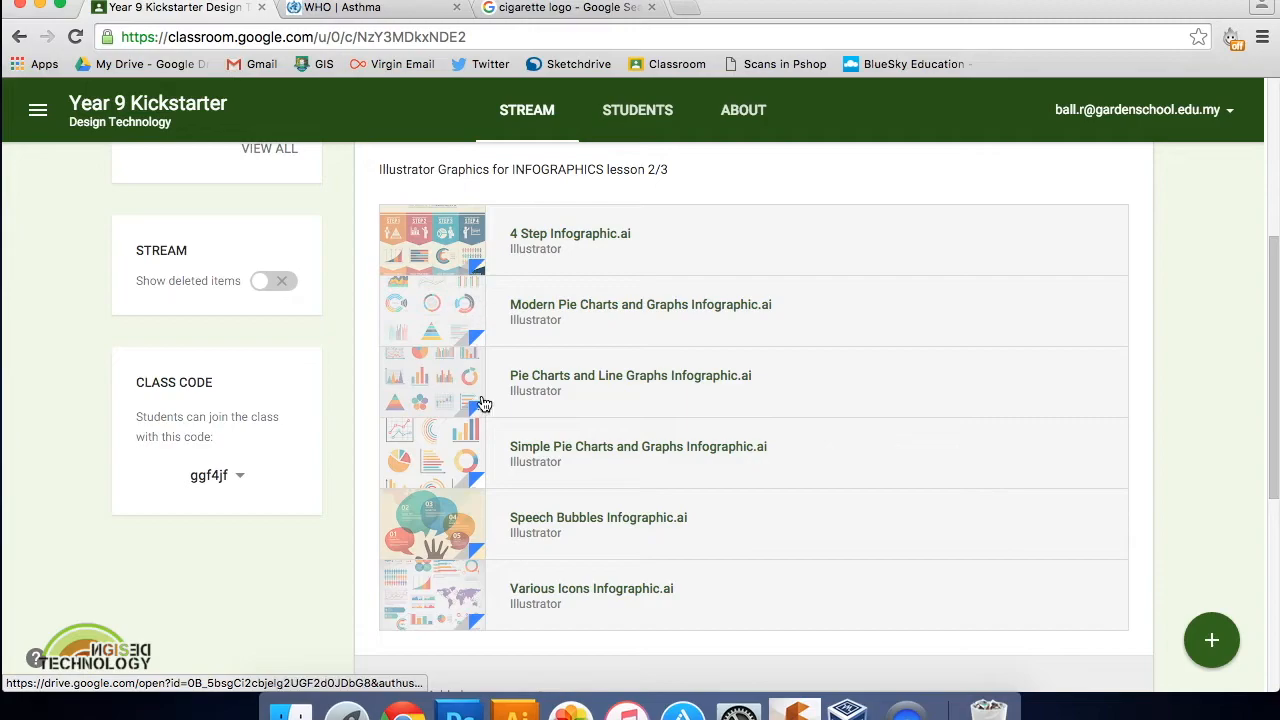
Switch to Illustrator and create a new A3 portrait document with one artboard.
{"action": "left_click", "coordinate": [516, 712]}
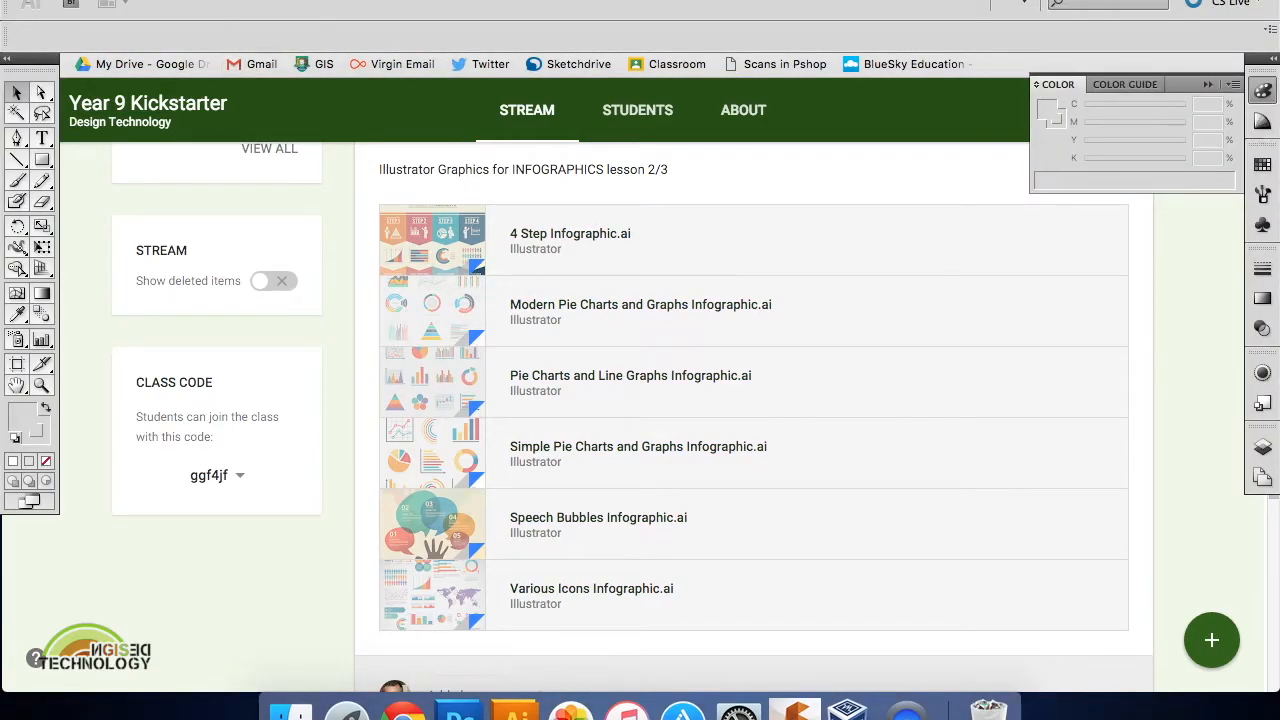
{"action": "left_click", "coordinate": [165, 2]}
{"action": "left_click", "coordinate": [165, 2]}
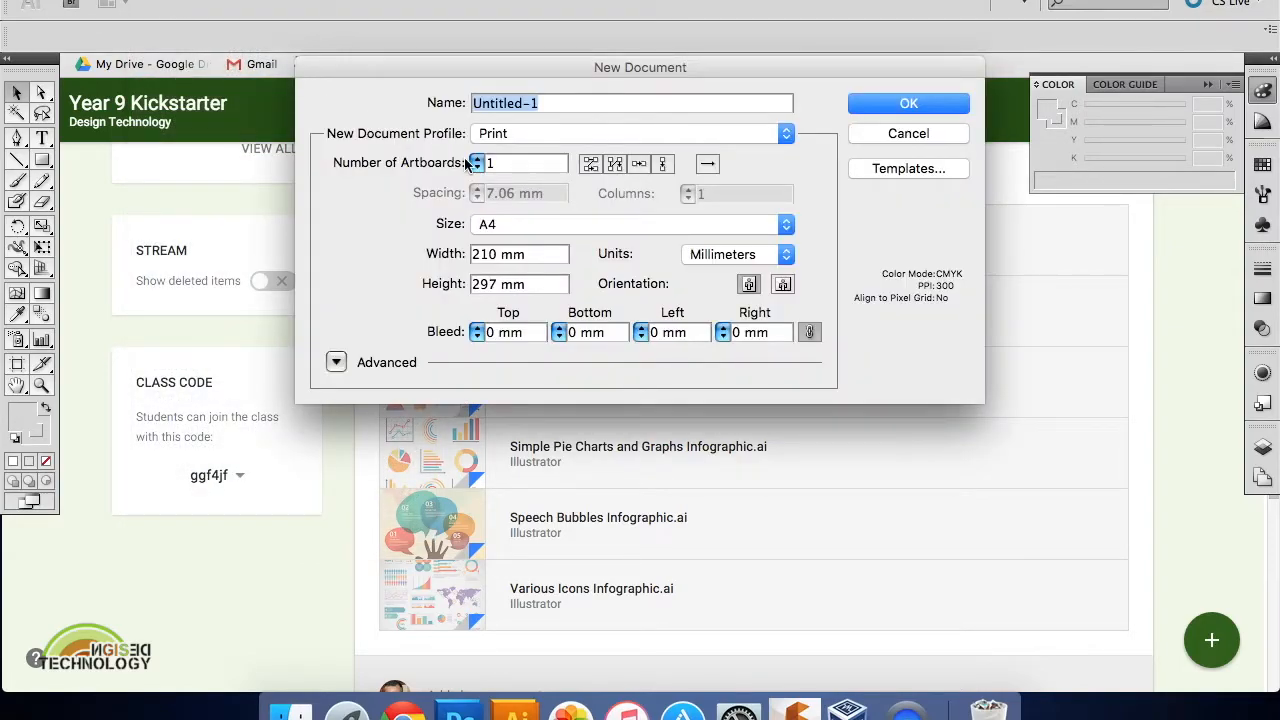
{"action": "left_click", "coordinate": [555, 225]}
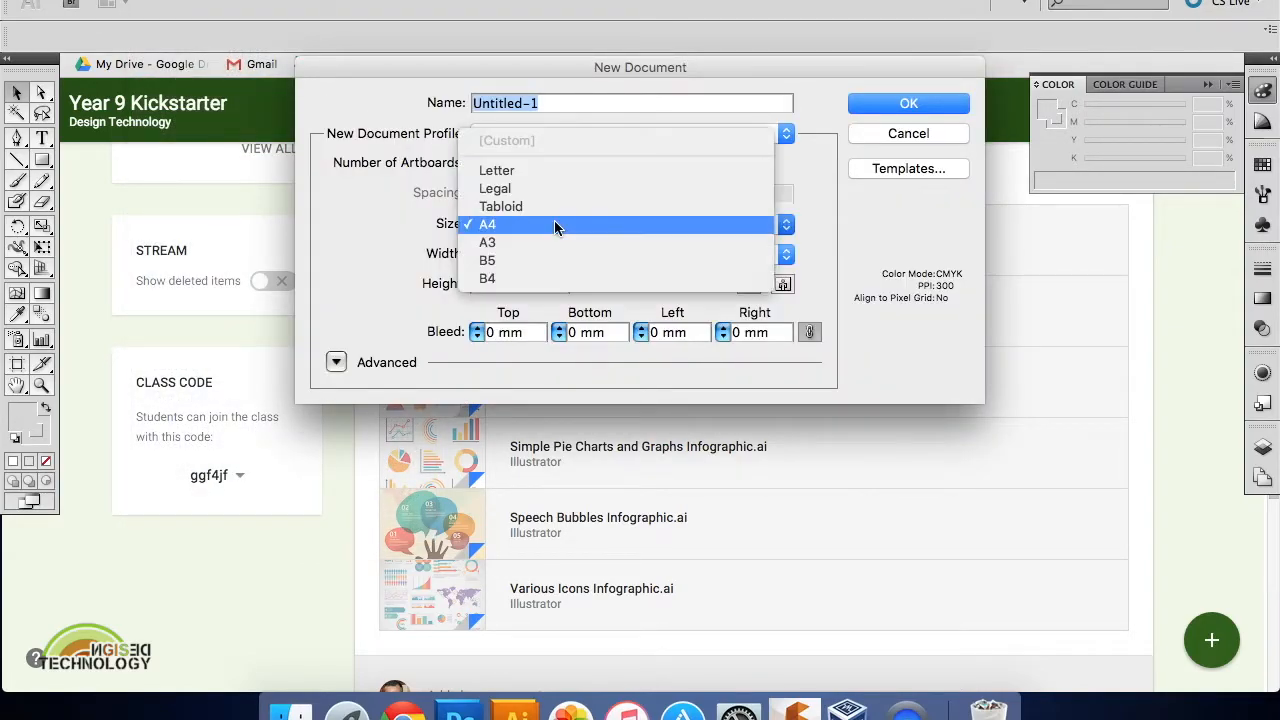
{"action": "left_click", "coordinate": [498, 242]}
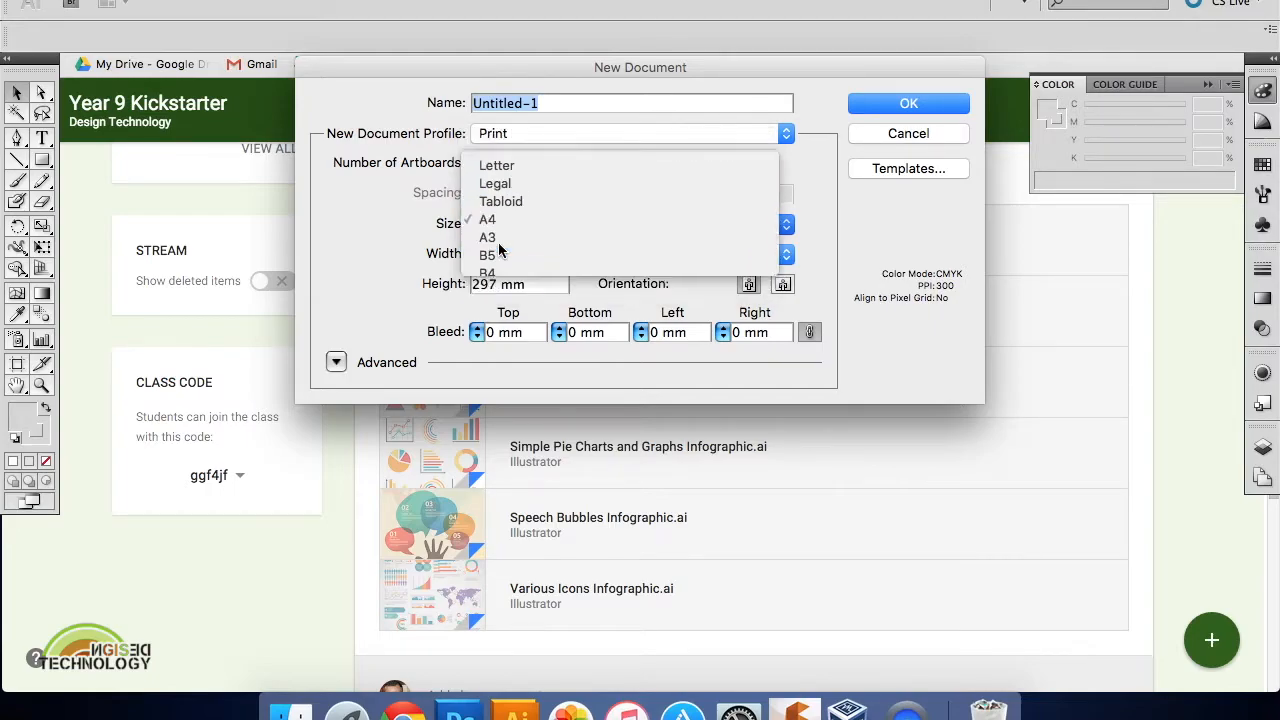
{"action": "left_click", "coordinate": [783, 286]}
{"action": "left_click", "coordinate": [750, 286]}
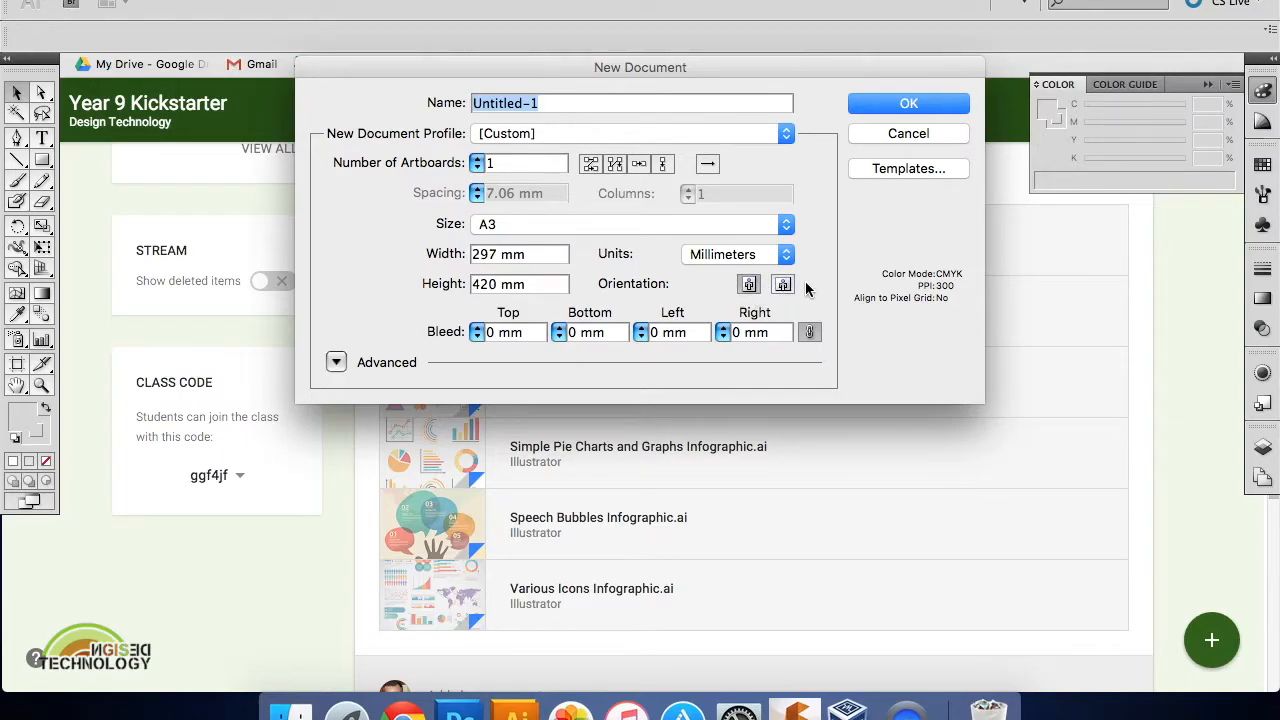
{"action": "left_click", "coordinate": [878, 104]}
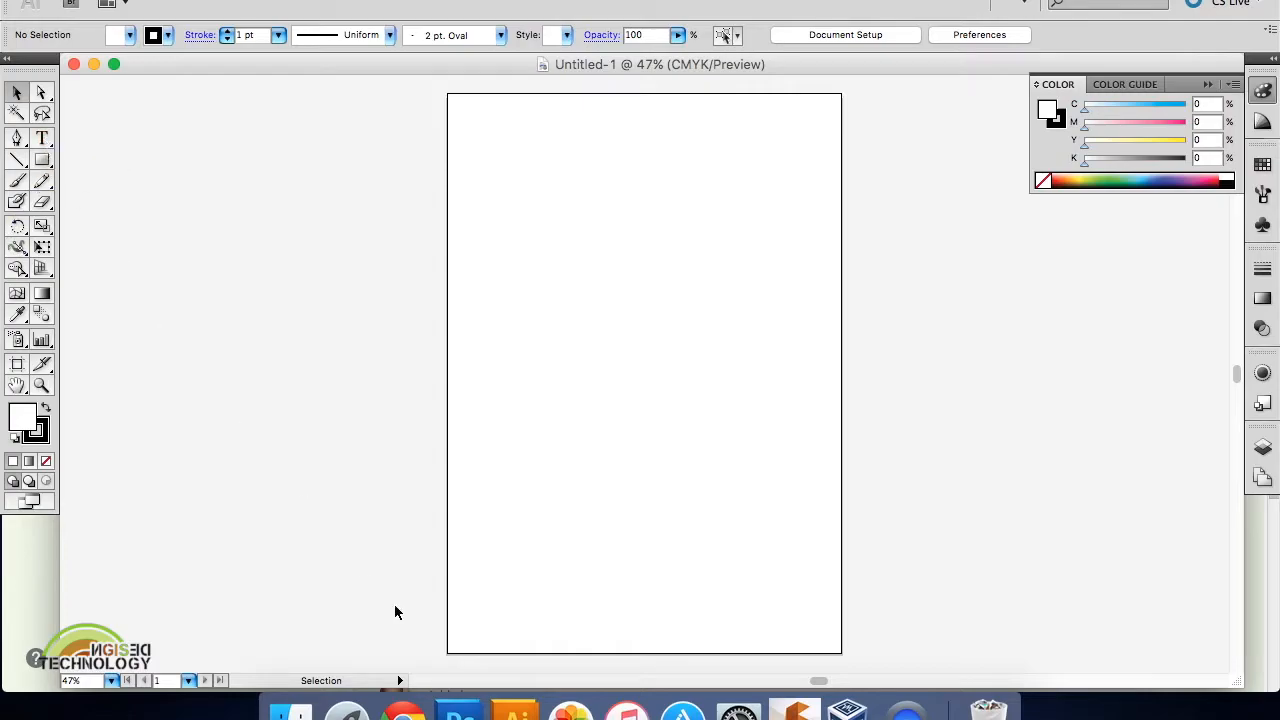
Switch to Chrome and read the WHO asthma fact sheet's key facts, causes and treatment sections for infographic content.
{"action": "left_click", "coordinate": [393, 706]}
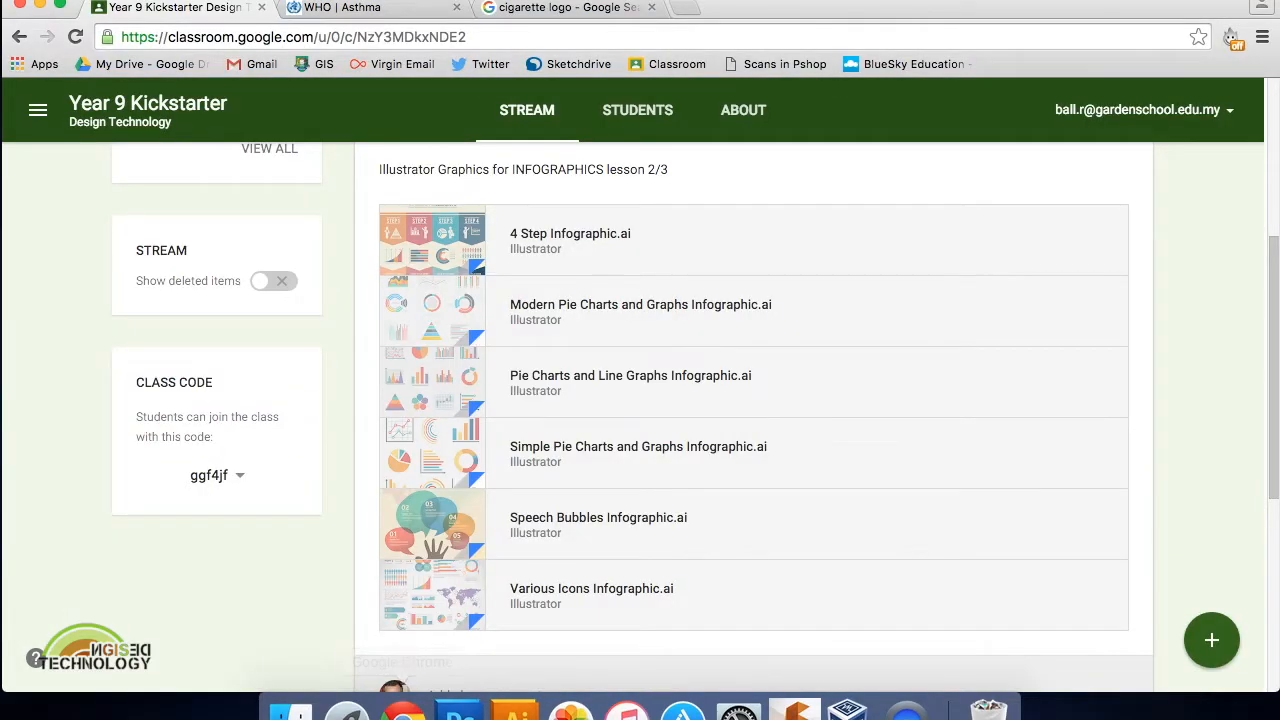
{"action": "left_click", "coordinate": [386, 10]}
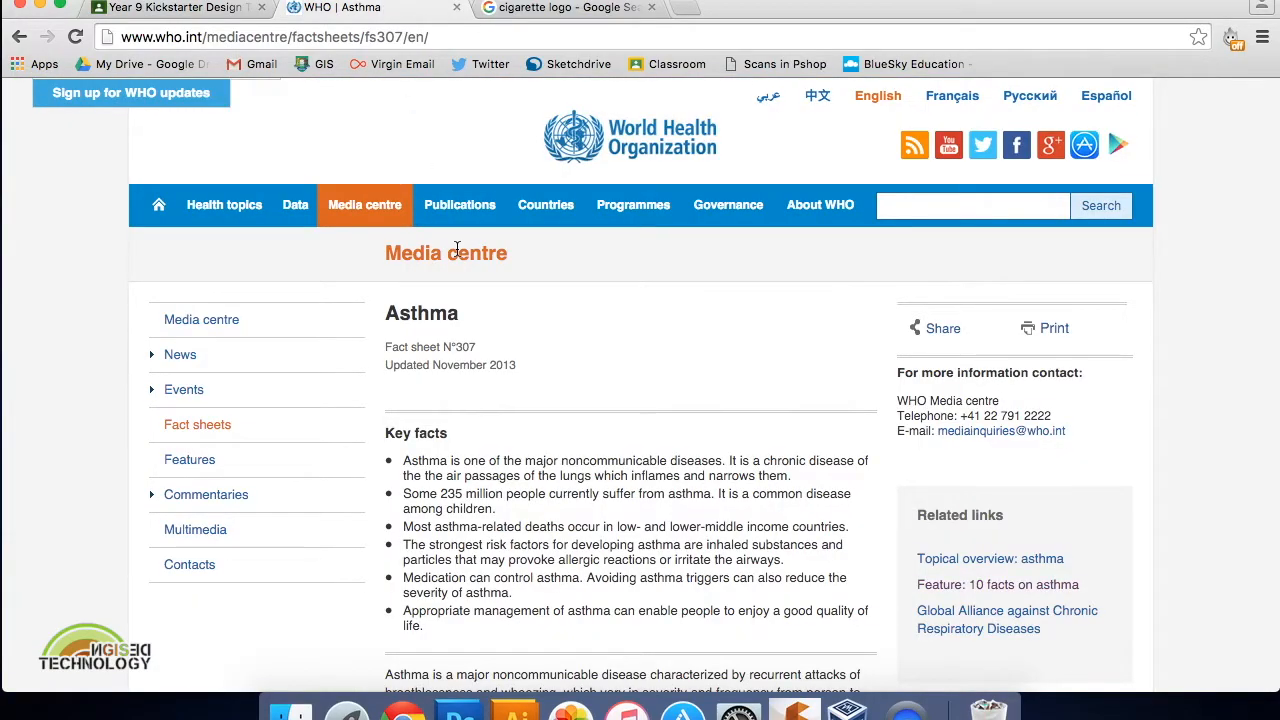
{"action": "scroll", "coordinate": [456, 249], "scroll_direction": "up", "scroll_amount": 1}
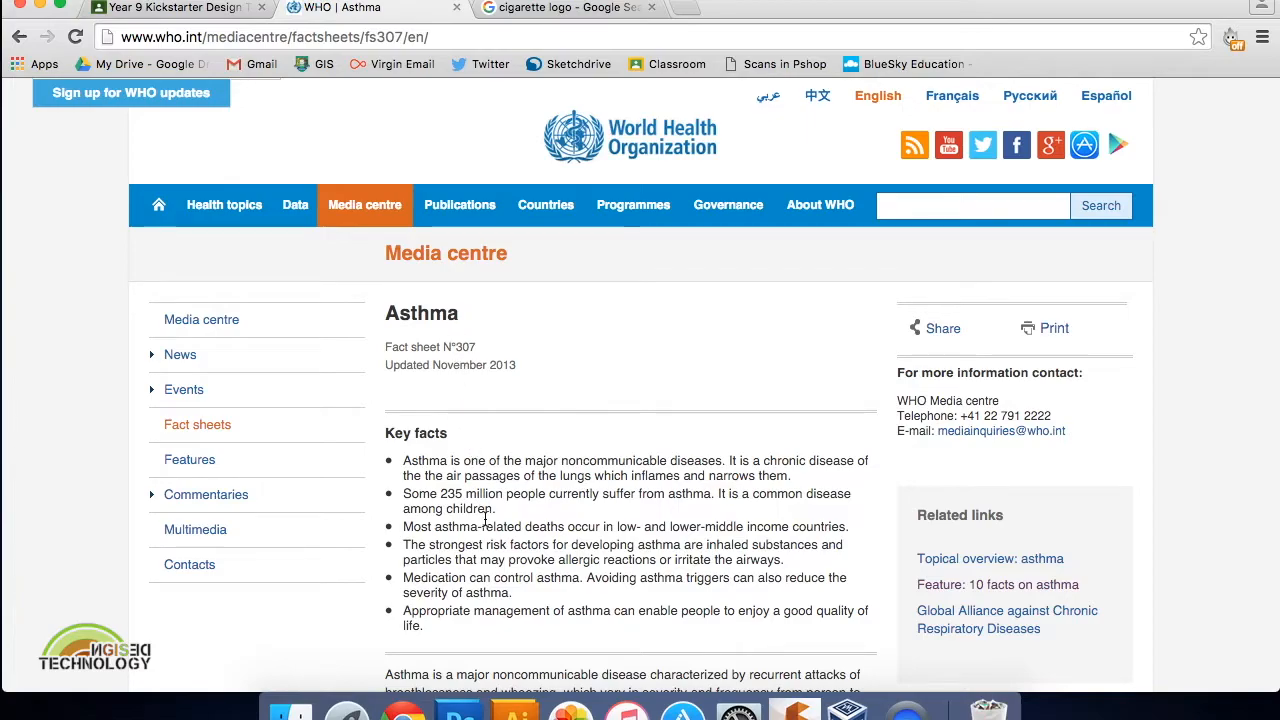
{"action": "scroll", "coordinate": [568, 547], "scroll_direction": "down", "scroll_amount": 2}
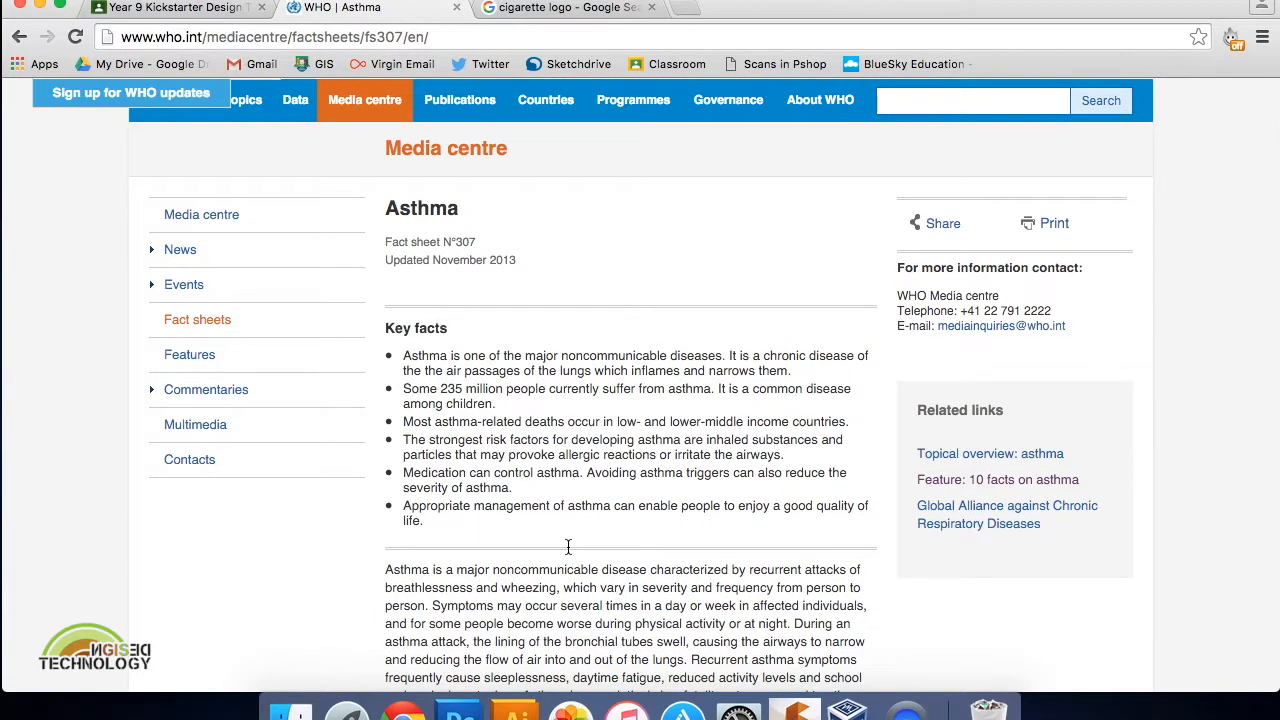
{"action": "double_click", "coordinate": [461, 389]}
{"action": "scroll", "coordinate": [644, 514], "scroll_direction": "down", "scroll_amount": 4}
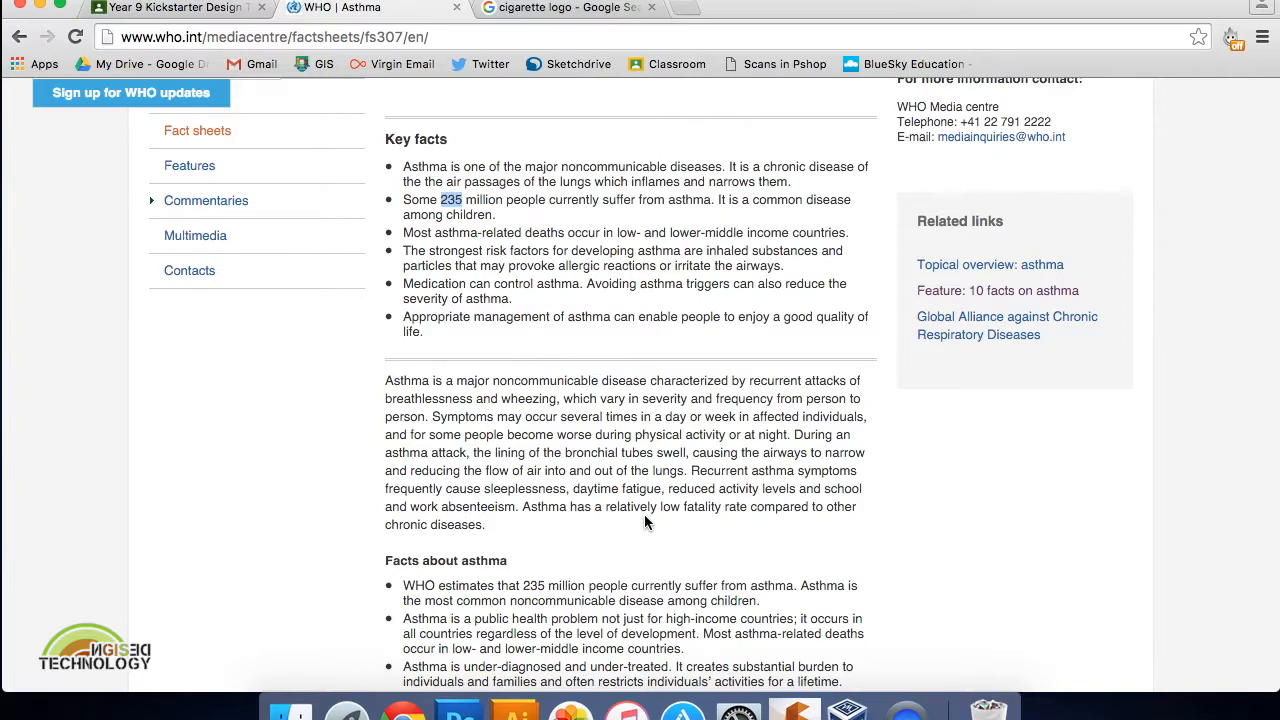
{"action": "scroll", "coordinate": [644, 514], "scroll_direction": "down", "scroll_amount": 10}
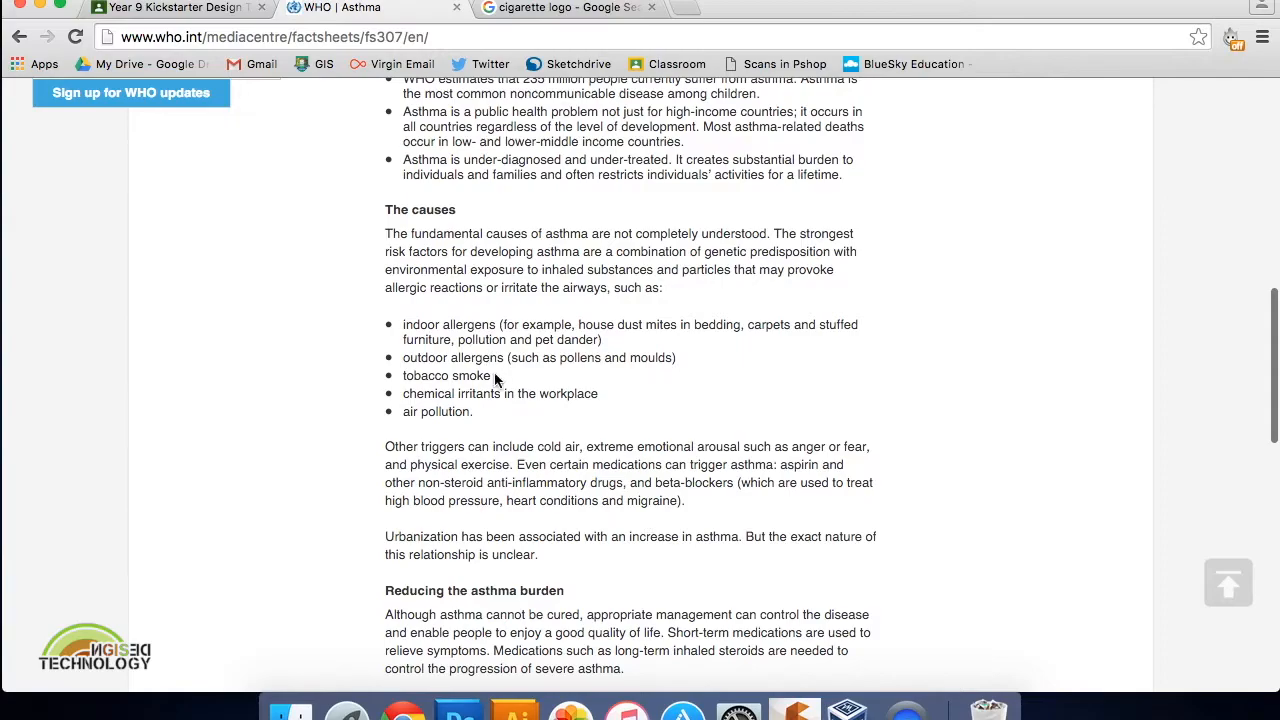
{"action": "scroll", "coordinate": [480, 414], "scroll_direction": "down", "scroll_amount": 2}
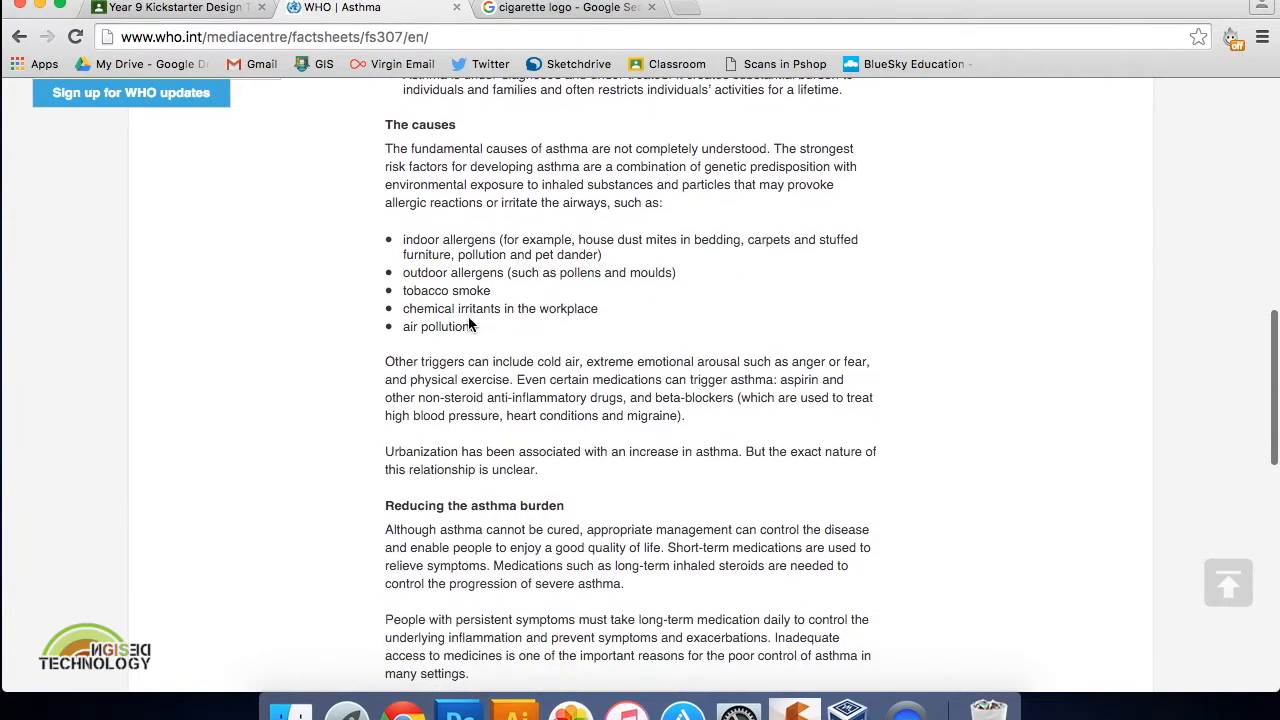
{"action": "scroll", "coordinate": [473, 330], "scroll_direction": "down", "scroll_amount": 7}
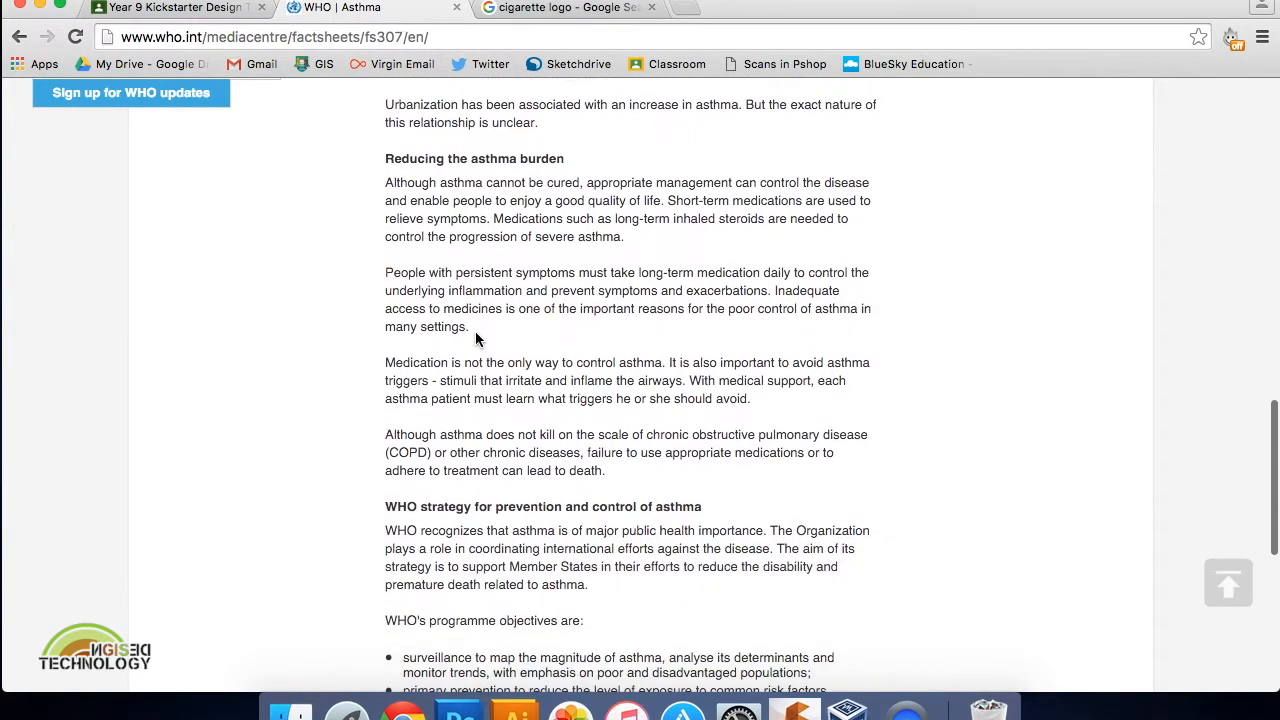
{"action": "scroll", "coordinate": [475, 331], "scroll_direction": "up", "scroll_amount": 18}
{"action": "scroll", "coordinate": [517, 327], "scroll_direction": "up", "scroll_amount": 2}
Switch to Illustrator and add a text frame reading "Asthma" beside the artboard's upper left corner, sized at 60 pt.
{"action": "left_click", "coordinate": [515, 710]}
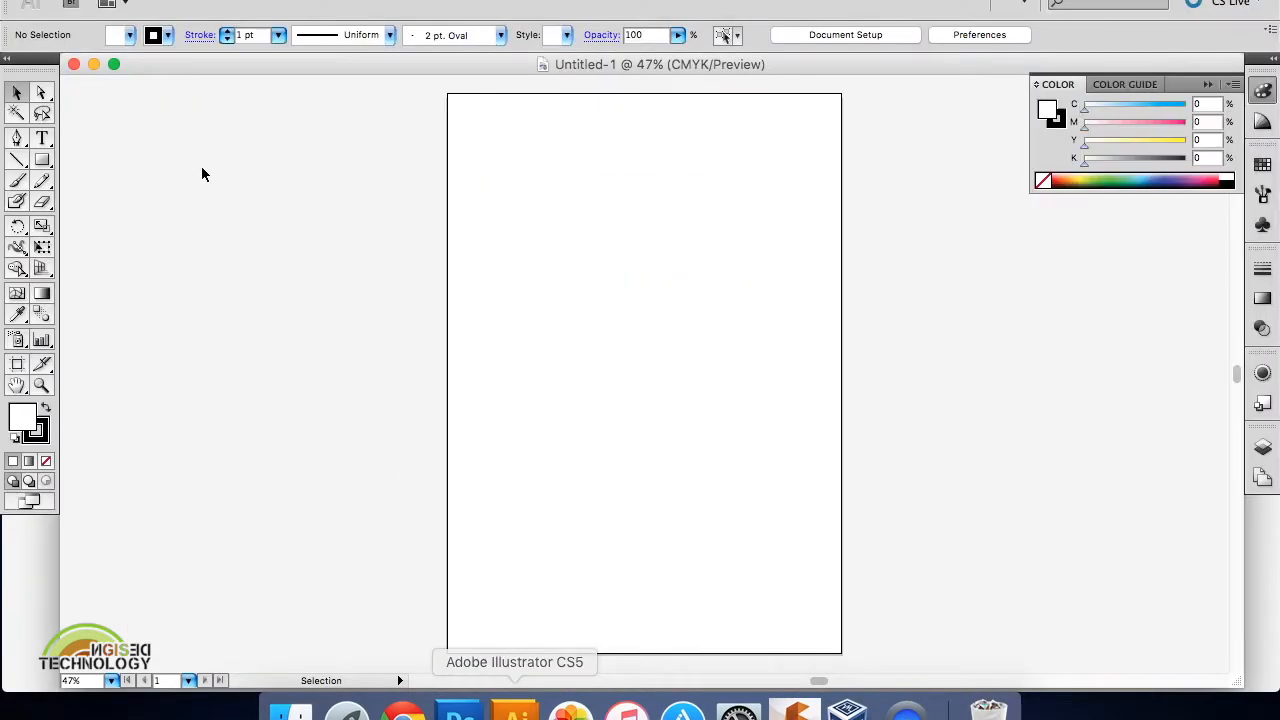
{"action": "left_click", "coordinate": [42, 140]}
{"action": "left_click_drag", "start_coordinate": [230, 155], "coordinate": [508, 246]}
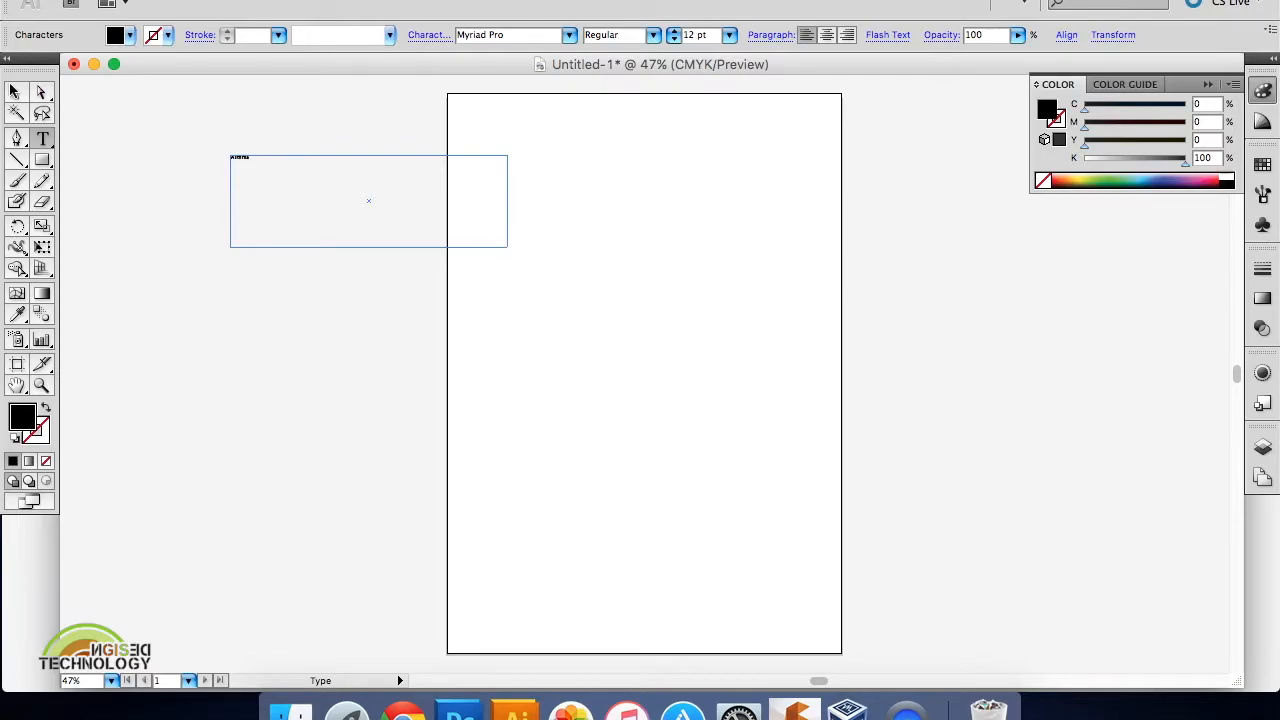
{"action": "left_click", "coordinate": [15, 91]}
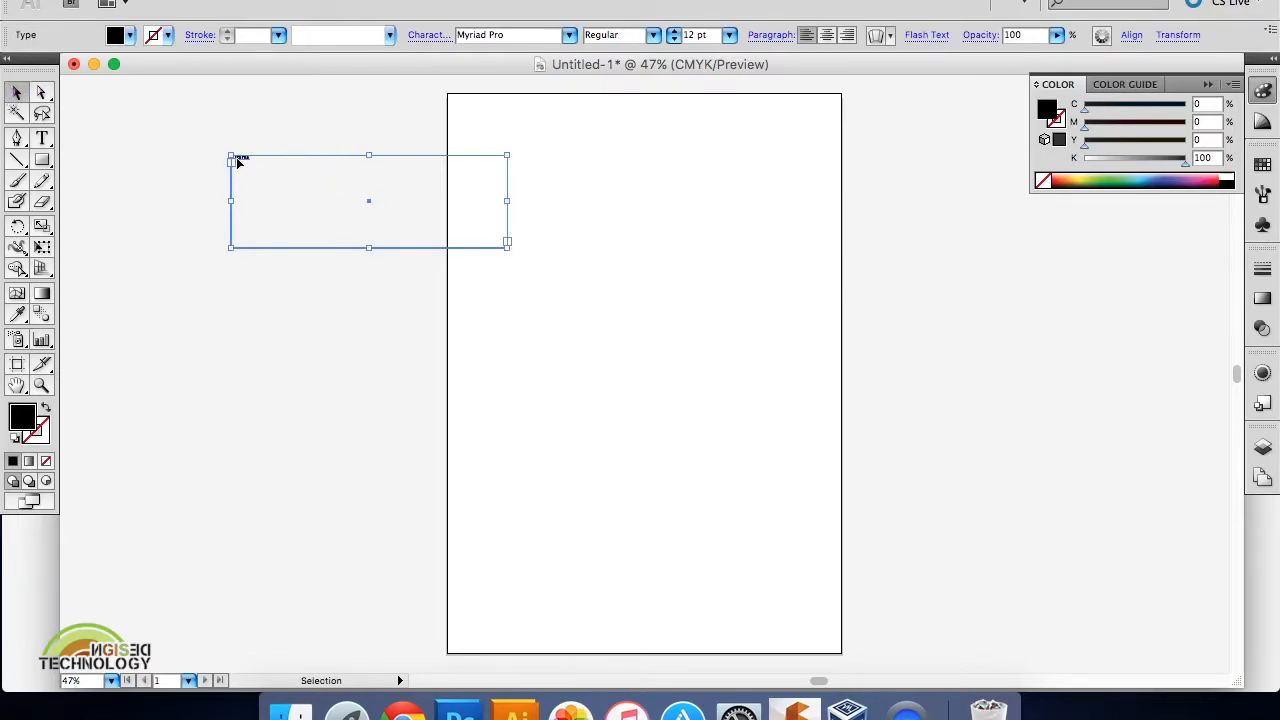
{"action": "left_click", "coordinate": [729, 35]}
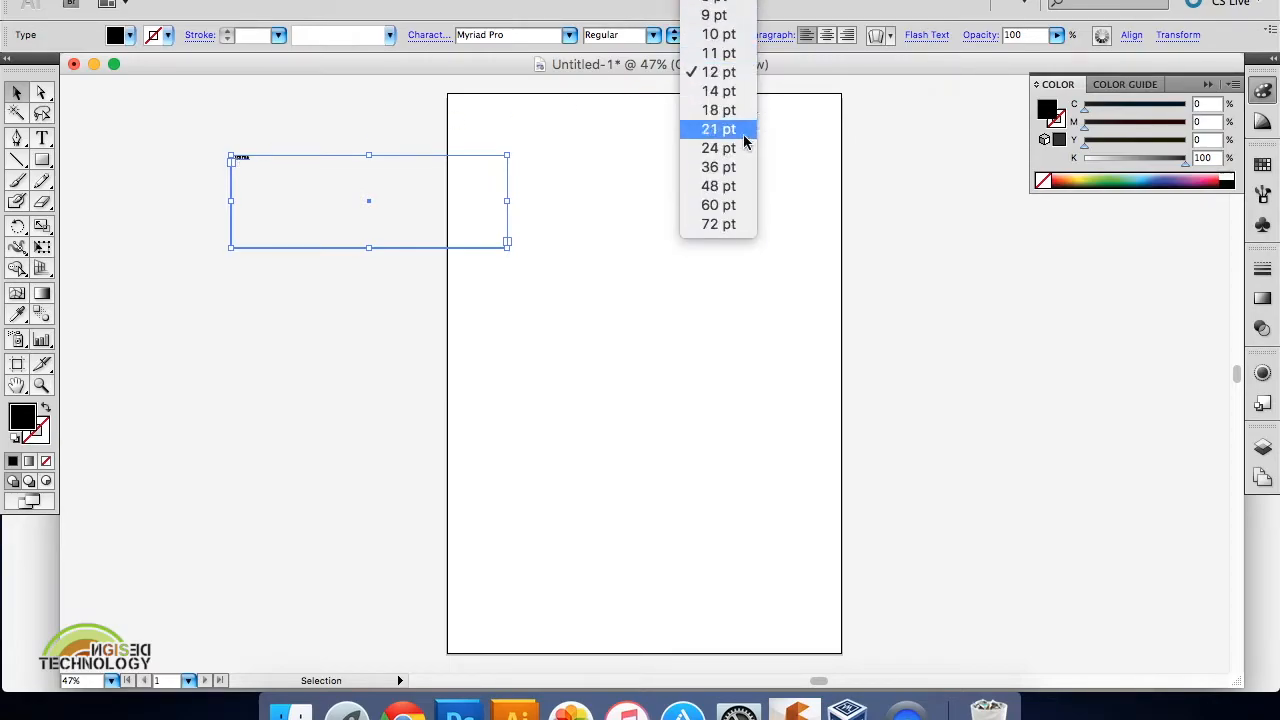
{"action": "left_click", "coordinate": [729, 206]}
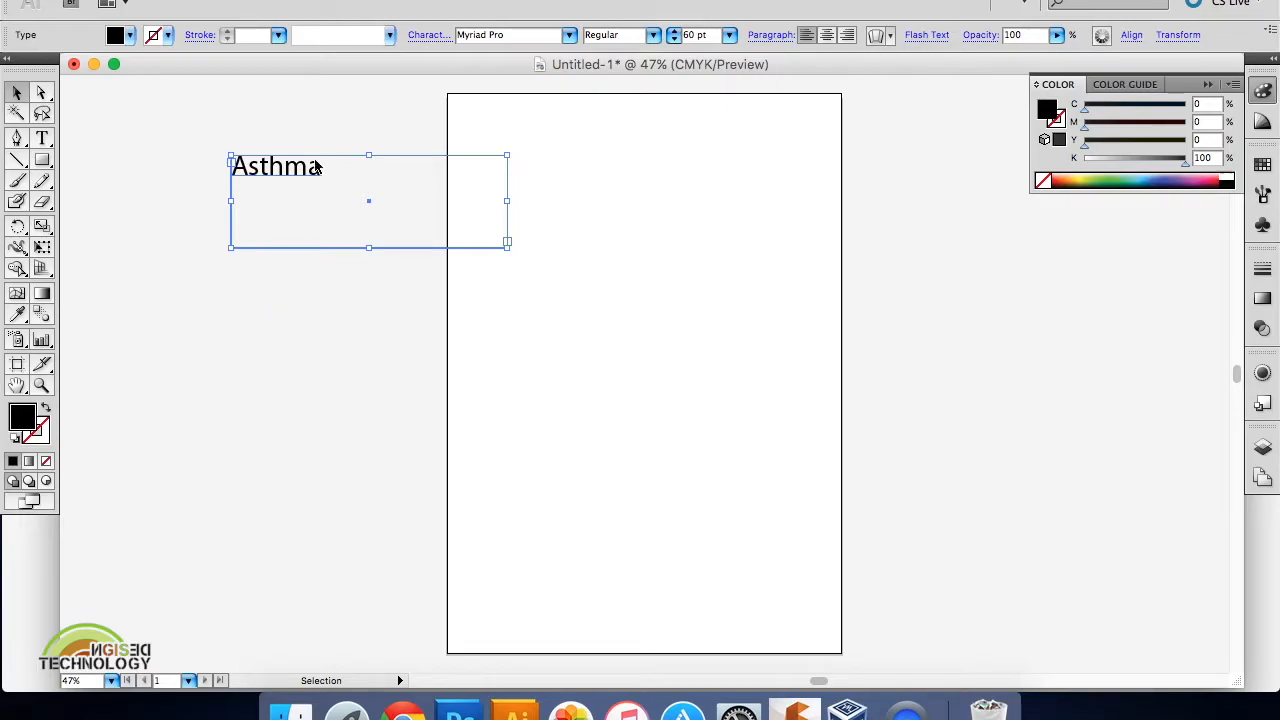
Save the document as "Asthma Infographic" in Adobe Illustrator (ai) format in the Documents folder.
{"action": "left_click", "coordinate": [197, 3]}
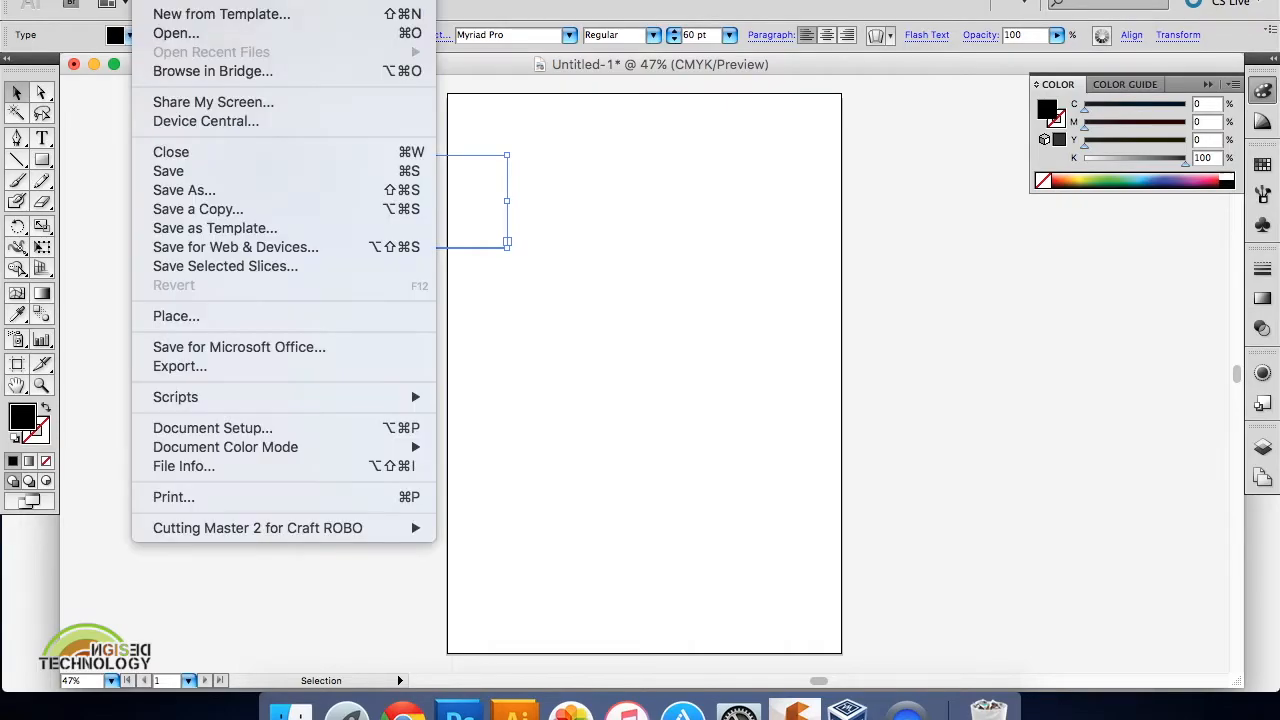
{"action": "left_click", "coordinate": [196, 190]}
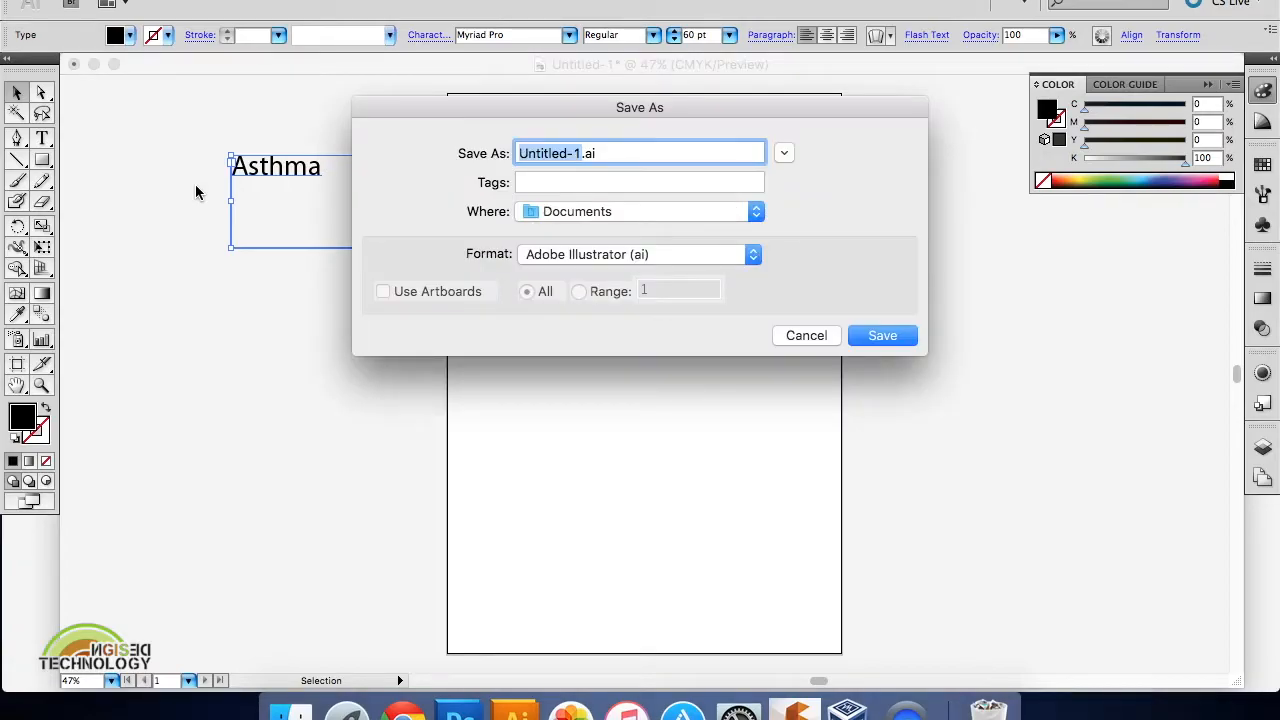
{"action": "type", "text": "Asthma"}
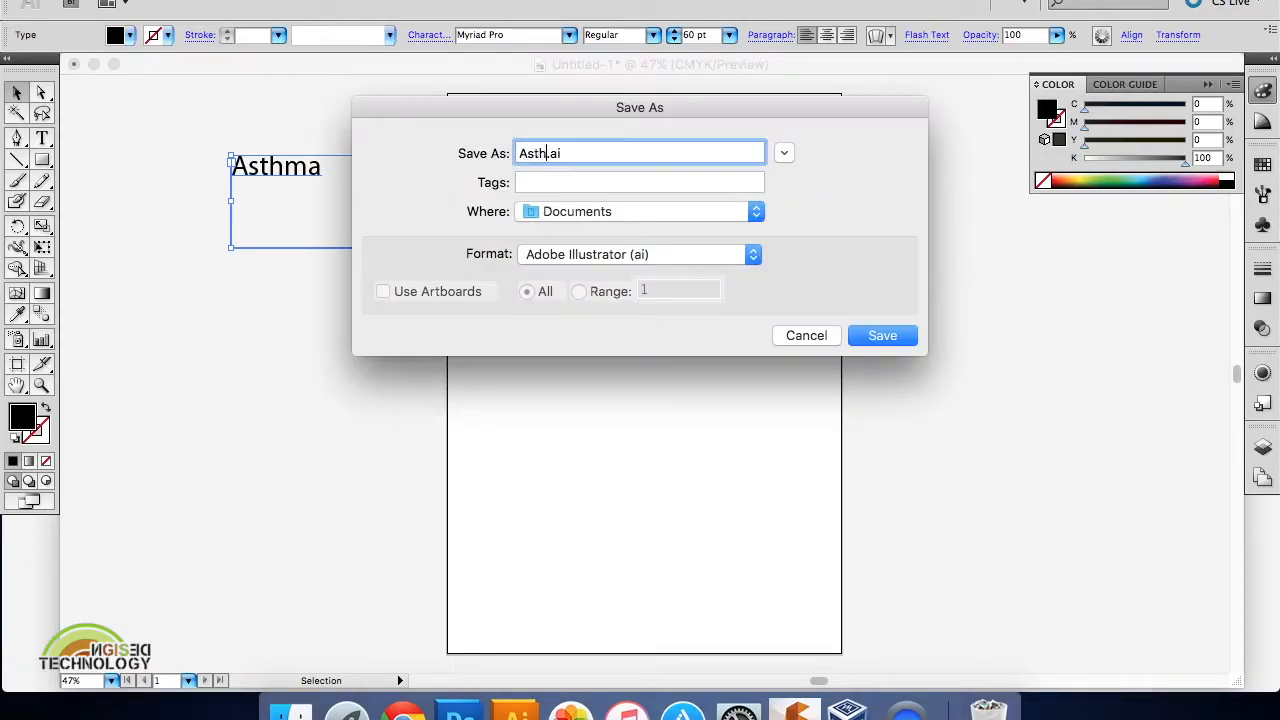
{"action": "type", "text": " Infographic"}
{"action": "left_click", "coordinate": [757, 213]}
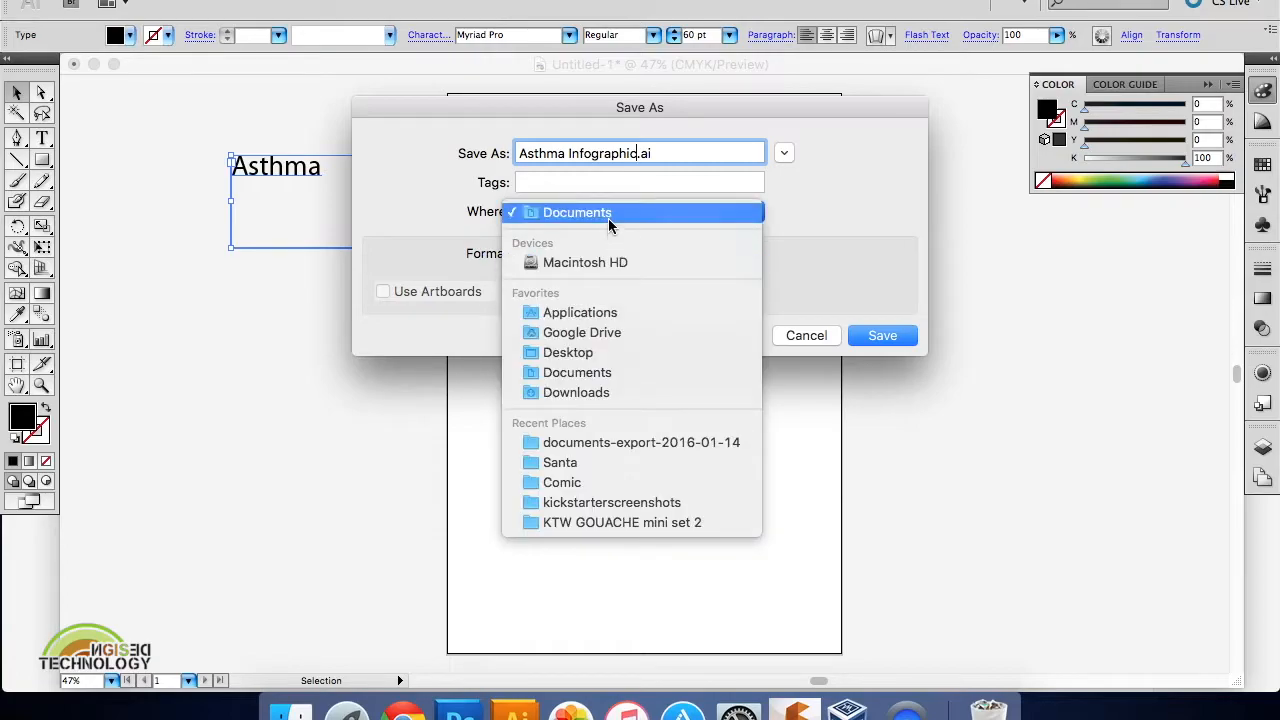
{"action": "left_click", "coordinate": [650, 216]}
{"action": "left_click", "coordinate": [880, 335]}
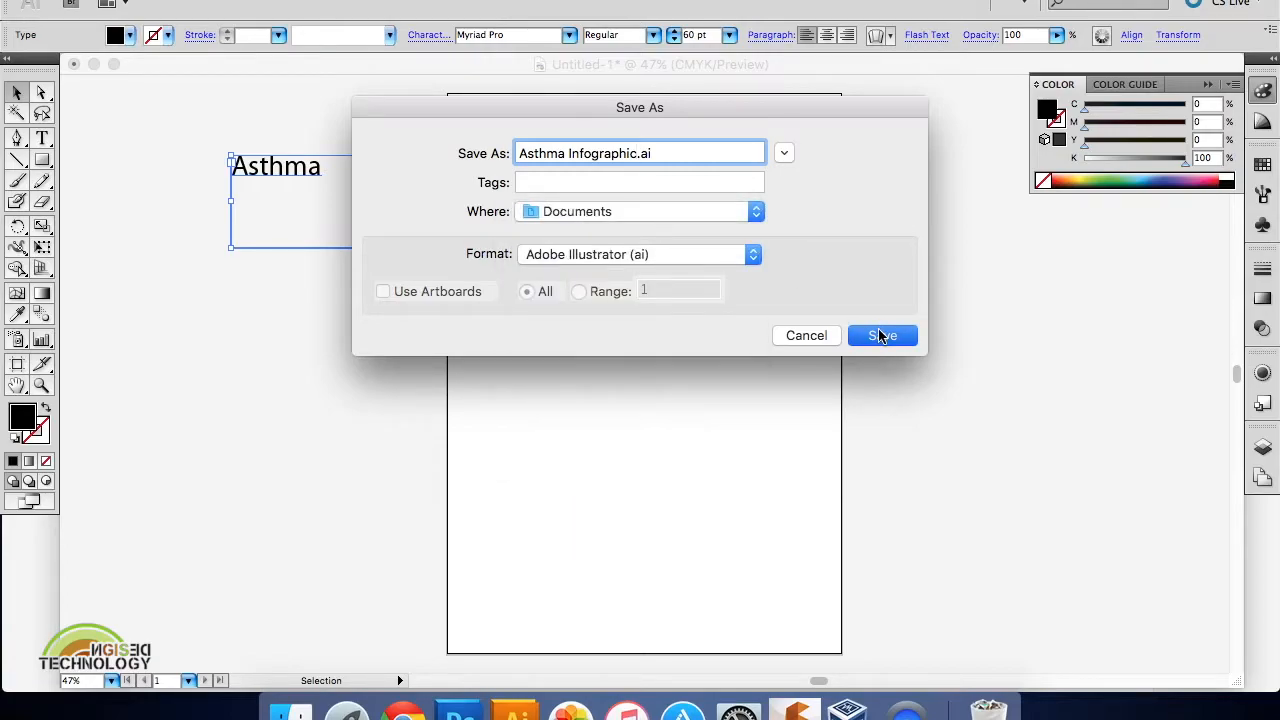
{"action": "left_click", "coordinate": [837, 69]}
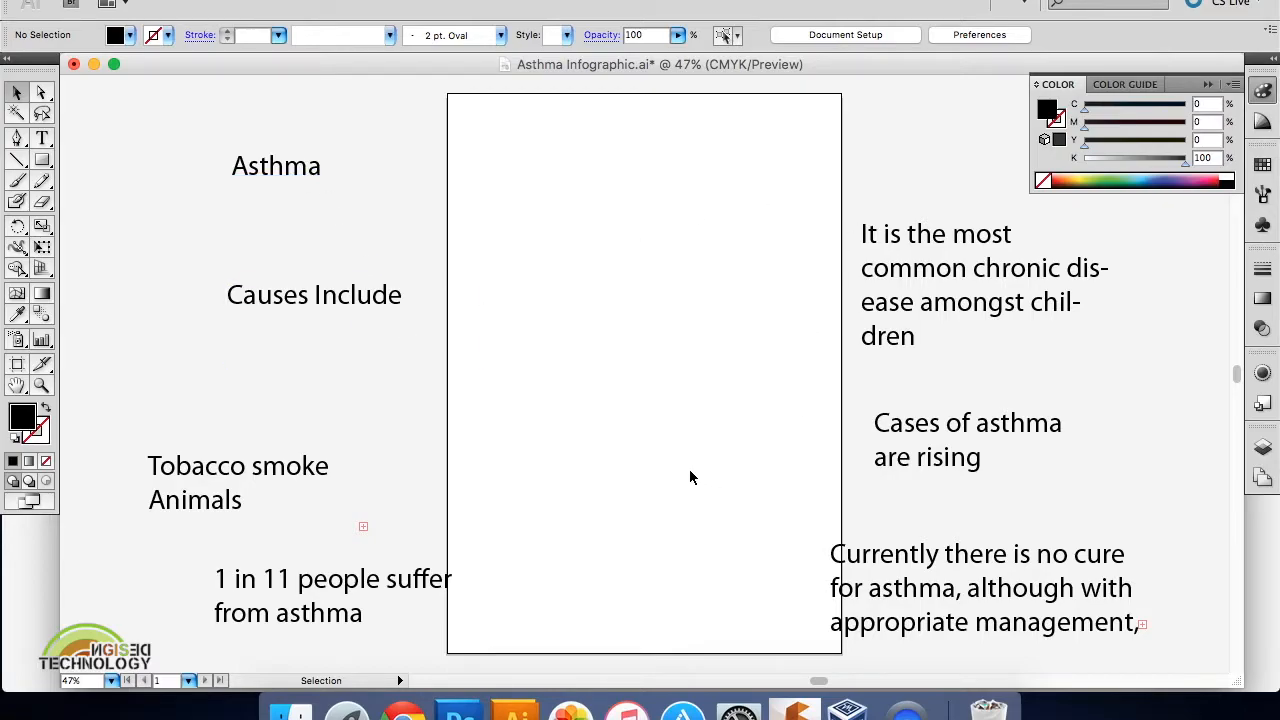
Move the list starting with "Tobacco smoke" up towards "Causes Include" and extend its frame downward to fit all four causes.
{"action": "left_click_drag", "start_coordinate": [250, 486], "coordinate": [225, 415]}
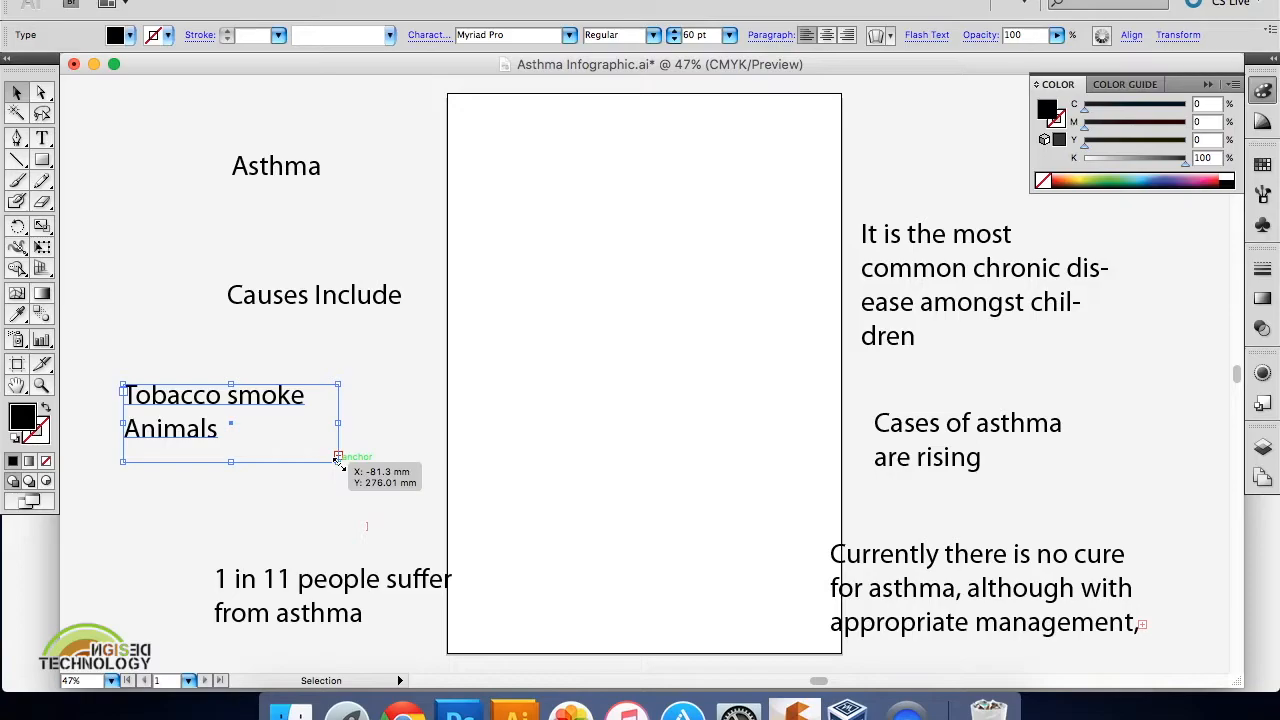
{"action": "left_click_drag", "start_coordinate": [338, 458], "coordinate": [338, 542]}
{"action": "left_click", "coordinate": [379, 460]}
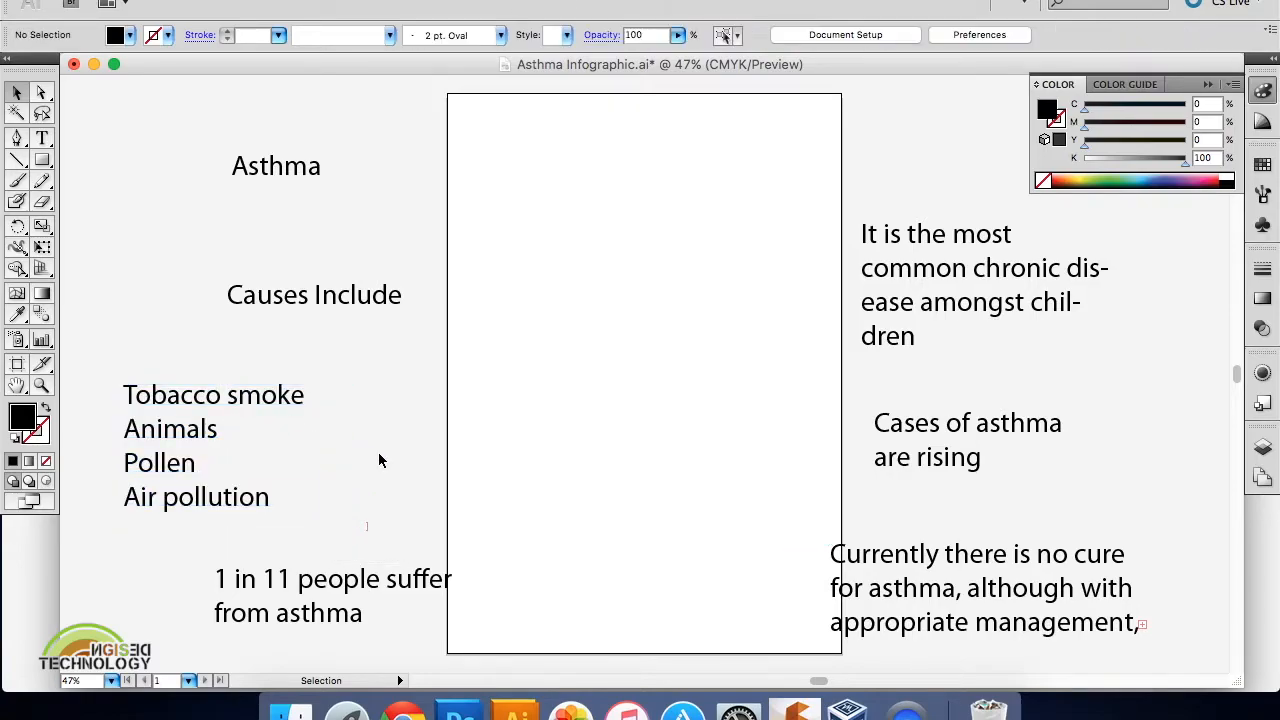
Enlarge the "Currently there is no cure" text frame and position it off the artboard, below "Cases of asthma are rising".
{"action": "left_click_drag", "start_coordinate": [881, 597], "coordinate": [451, 401]}
{"action": "left_click_drag", "start_coordinate": [713, 436], "coordinate": [791, 563]}
{"action": "left_click_drag", "start_coordinate": [438, 408], "coordinate": [968, 556]}
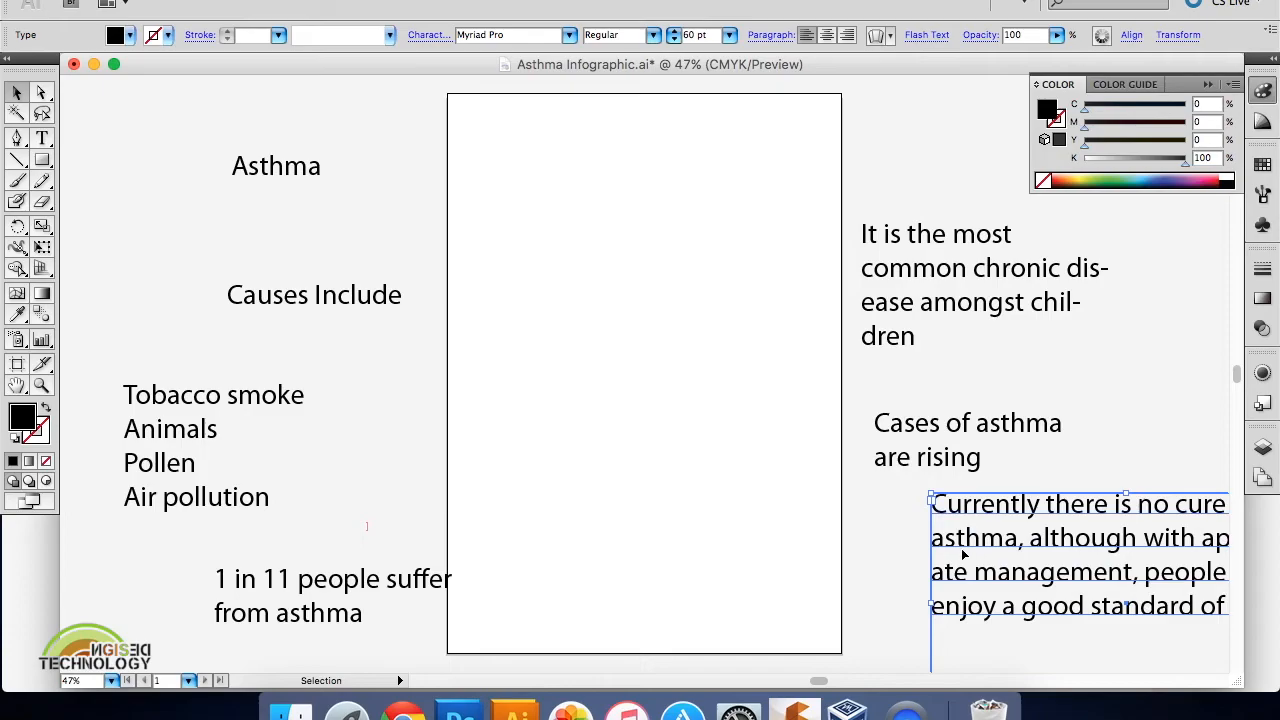
Move the "Asthma" title to the artboard's upper left corner and set its font to Times New Roman.
{"action": "left_click_drag", "start_coordinate": [290, 167], "coordinate": [494, 107]}
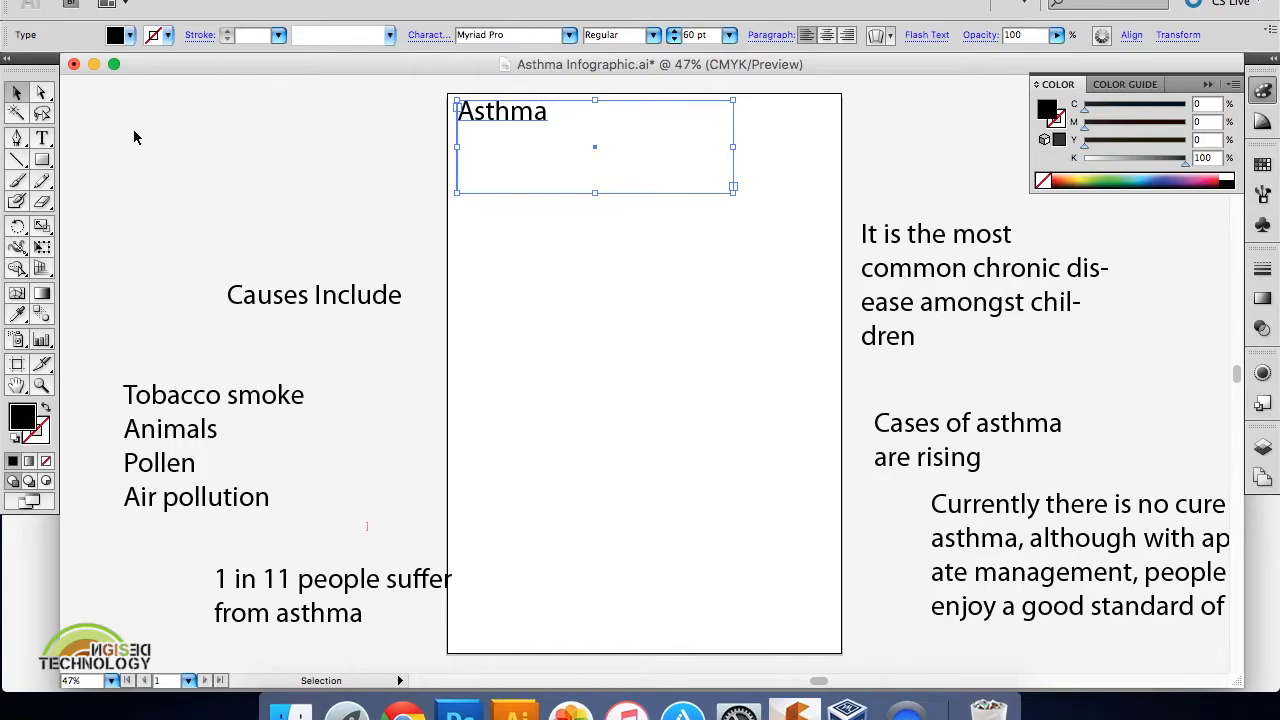
{"action": "left_click", "coordinate": [42, 138]}
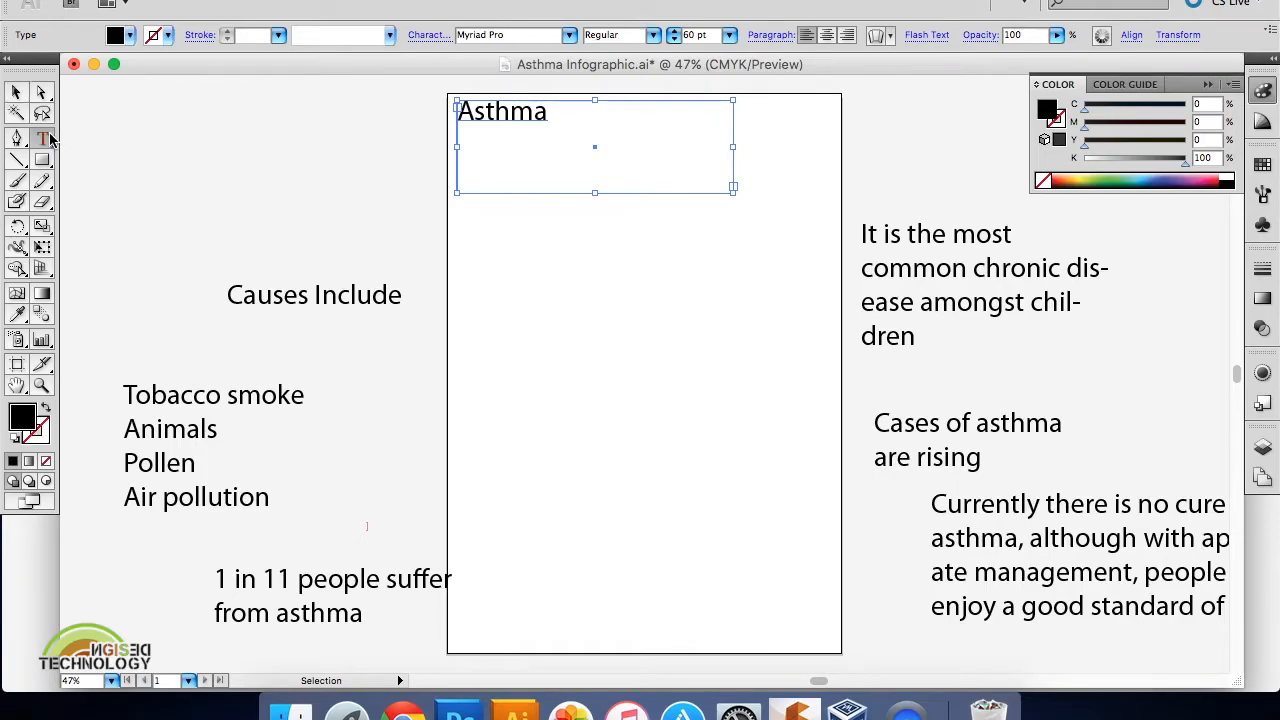
{"action": "double_click", "coordinate": [545, 111]}
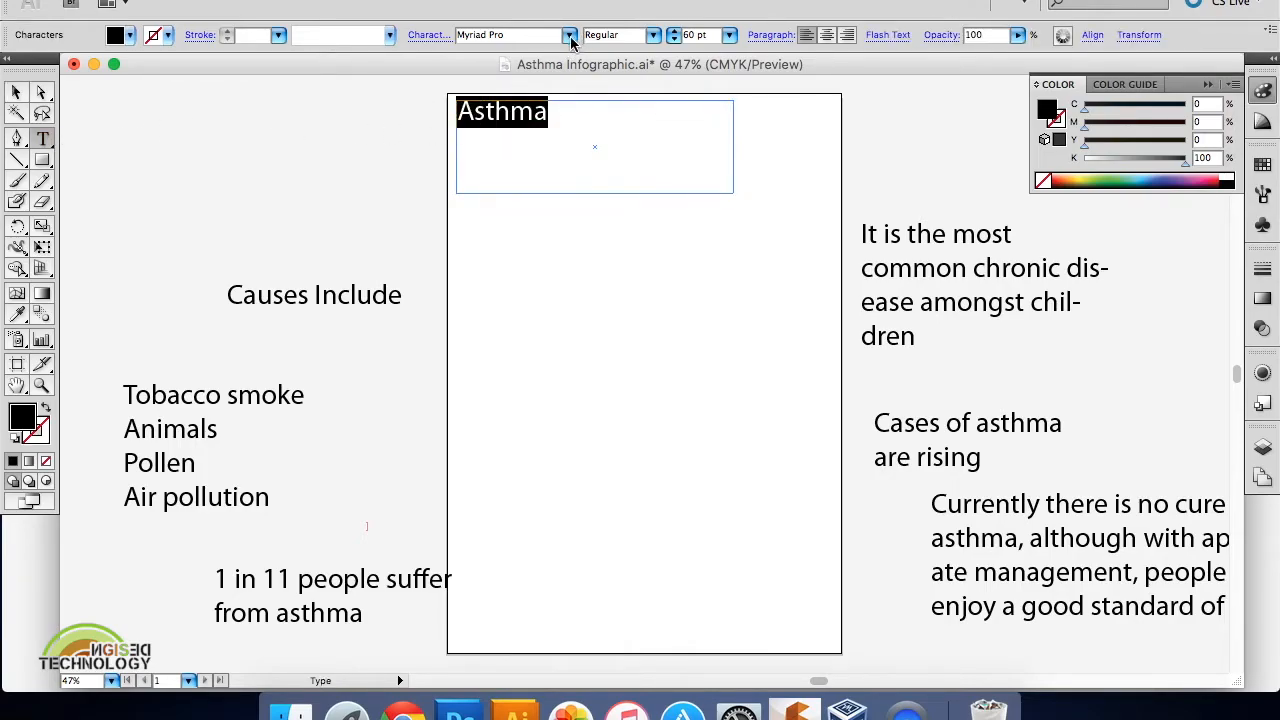
{"action": "left_click", "coordinate": [569, 35]}
{"action": "scroll", "coordinate": [580, 508], "scroll_direction": "down", "scroll_amount": 10}
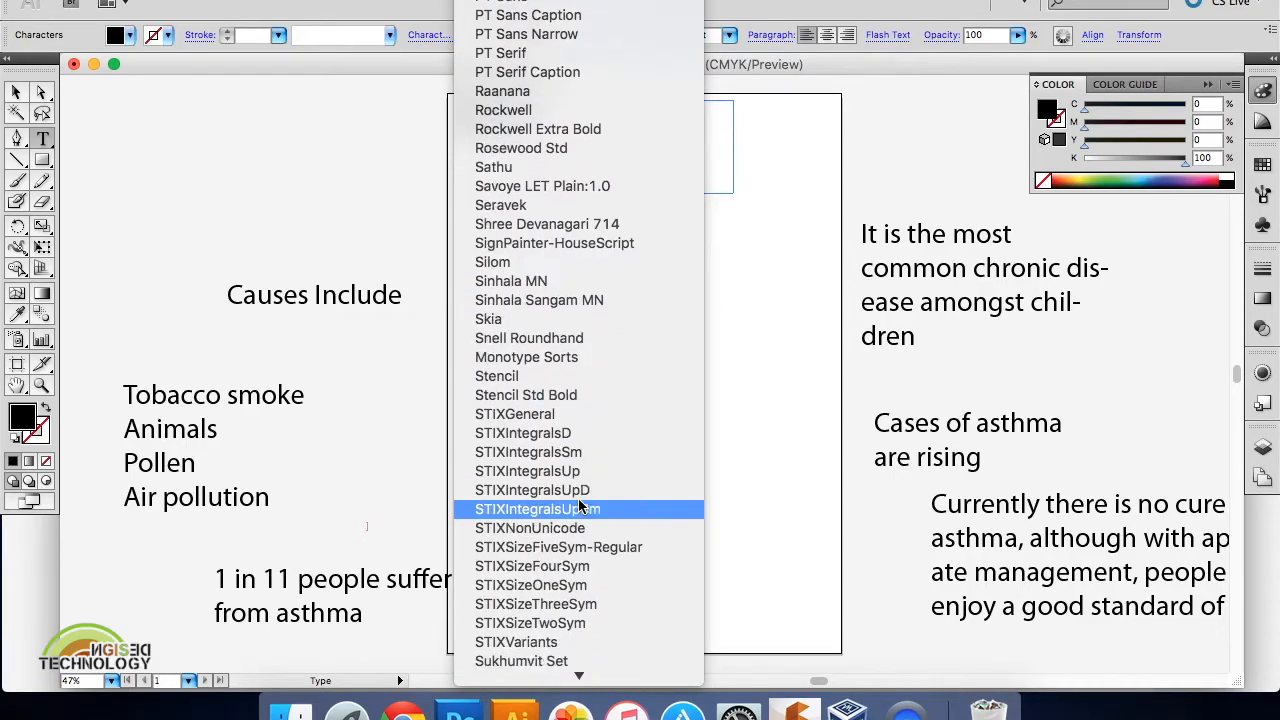
{"action": "scroll", "coordinate": [578, 506], "scroll_direction": "down", "scroll_amount": 3}
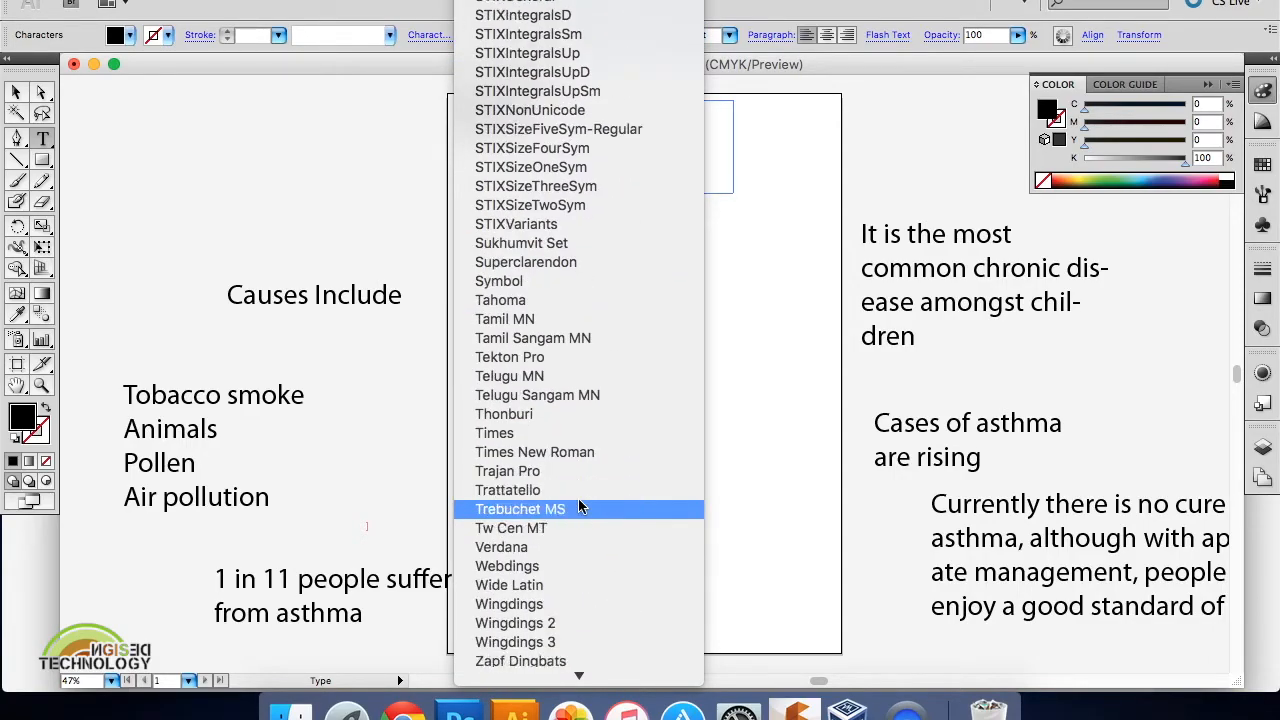
{"action": "left_click", "coordinate": [542, 454]}
{"action": "left_click", "coordinate": [536, 127]}
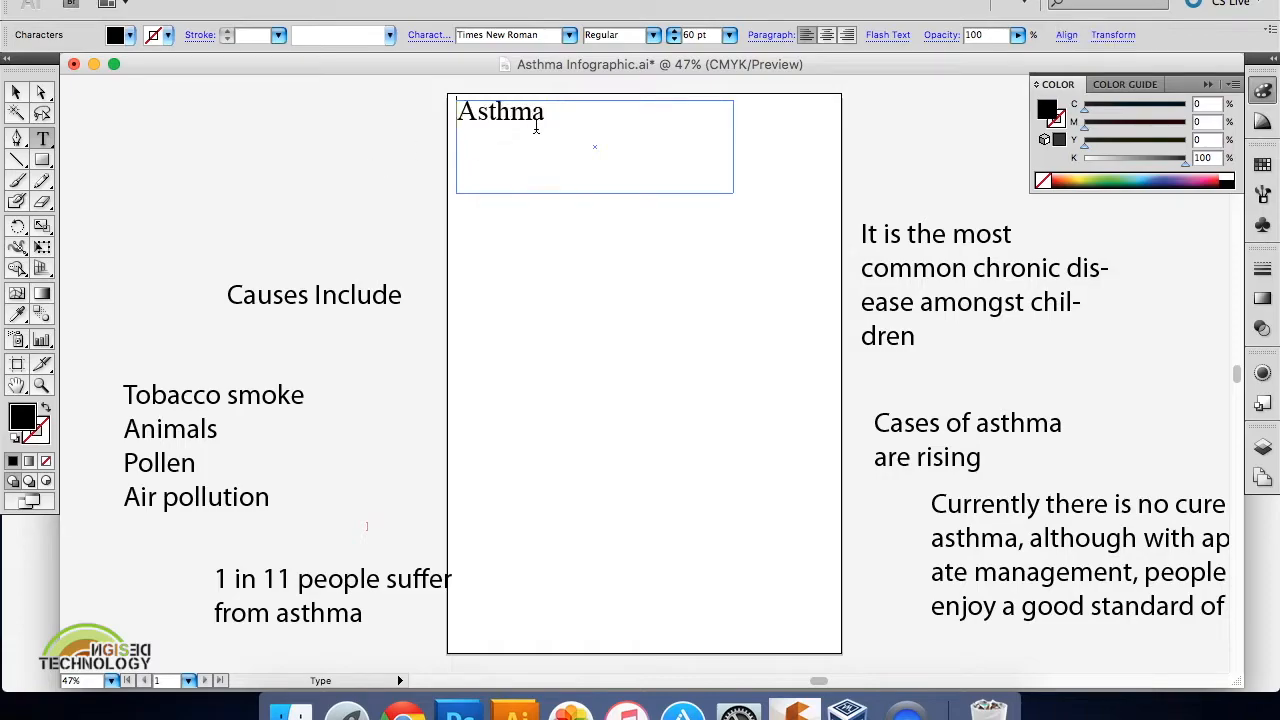
Change the "Asthma" title's font to Lemon/Milk.
{"action": "left_click", "coordinate": [42, 386]}
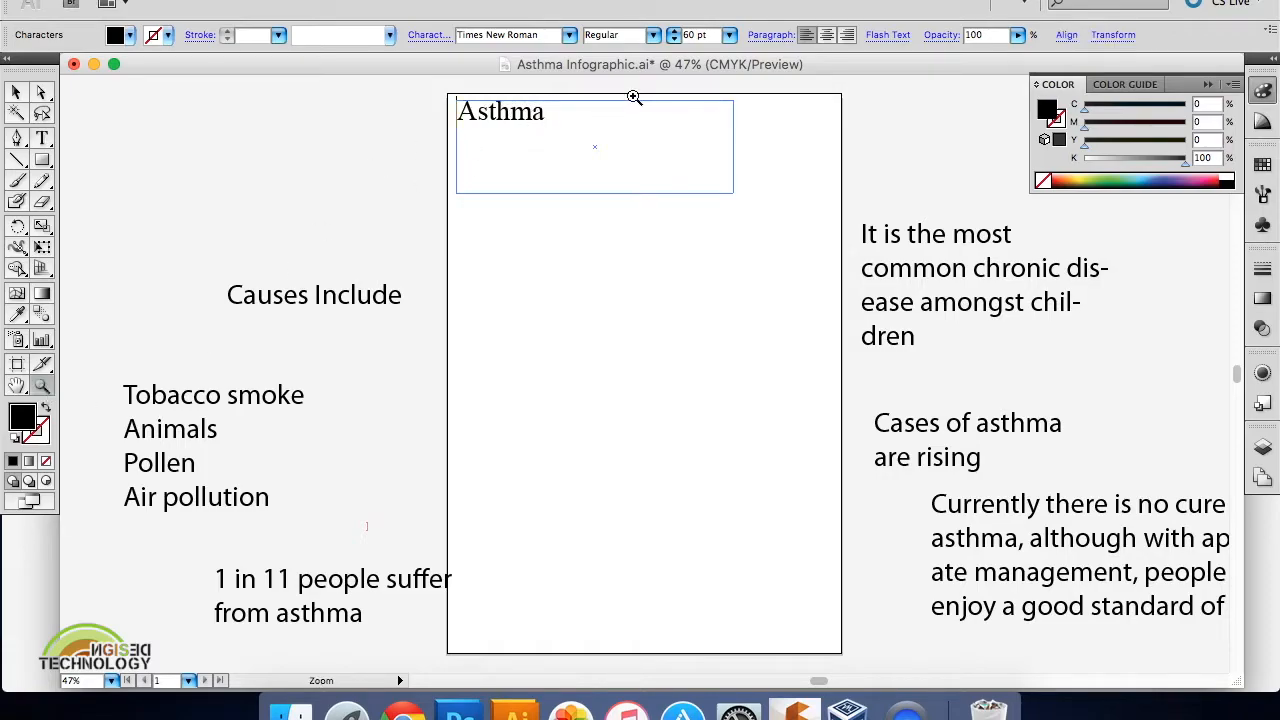
{"action": "left_click", "coordinate": [545, 128]}
{"action": "left_click", "coordinate": [628, 380]}
{"action": "left_click", "coordinate": [630, 364]}
{"action": "left_click", "coordinate": [631, 362]}
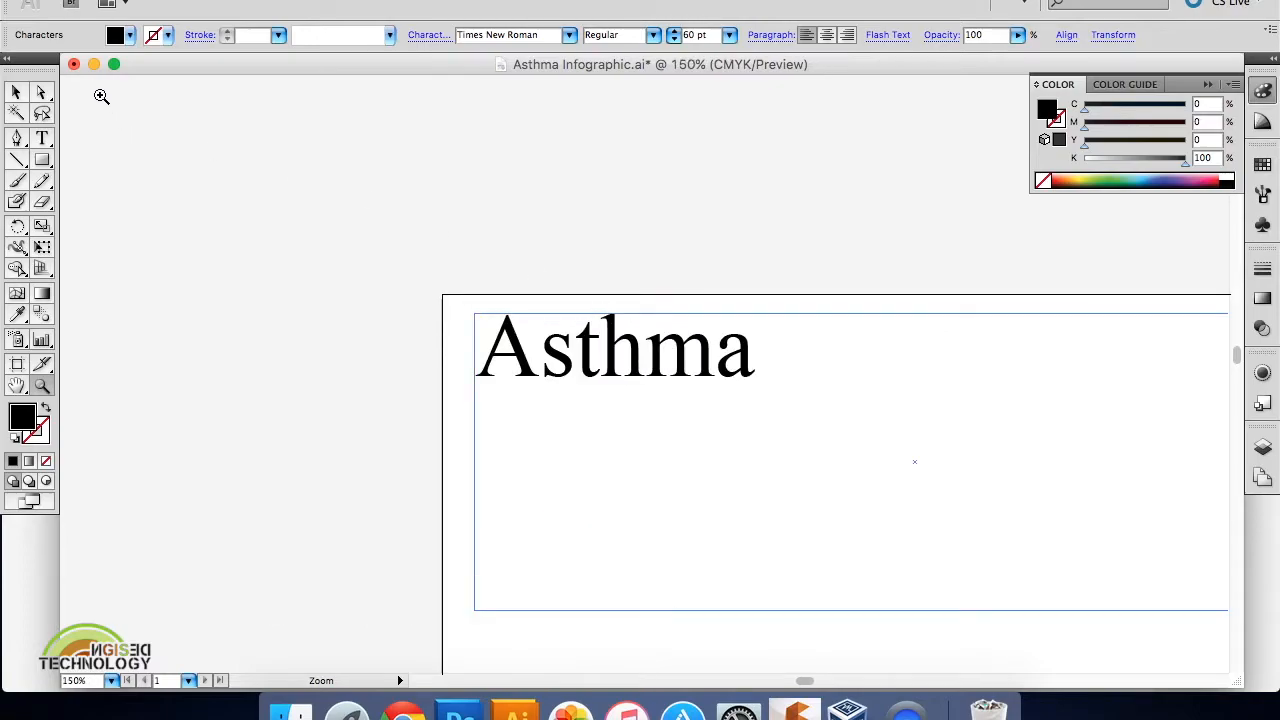
{"action": "left_click", "coordinate": [16, 92]}
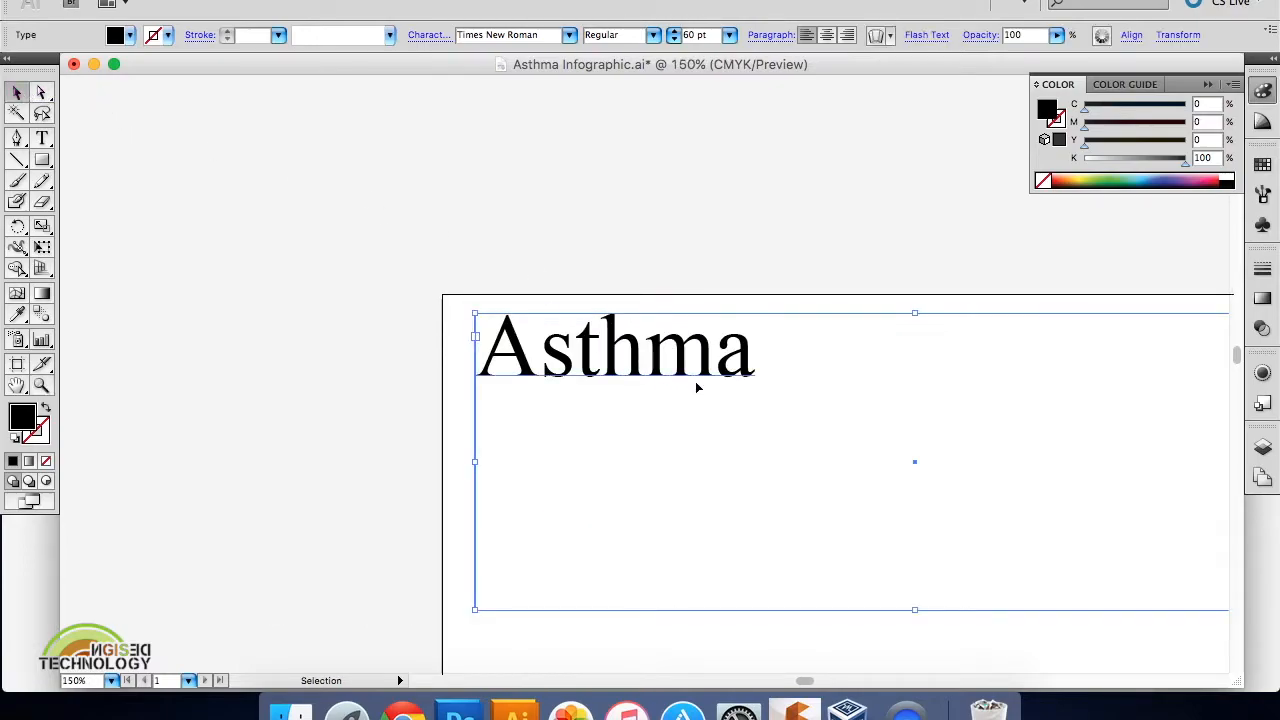
{"action": "left_click", "coordinate": [572, 36]}
{"action": "scroll", "coordinate": [565, 125], "scroll_direction": "up", "scroll_amount": 20}
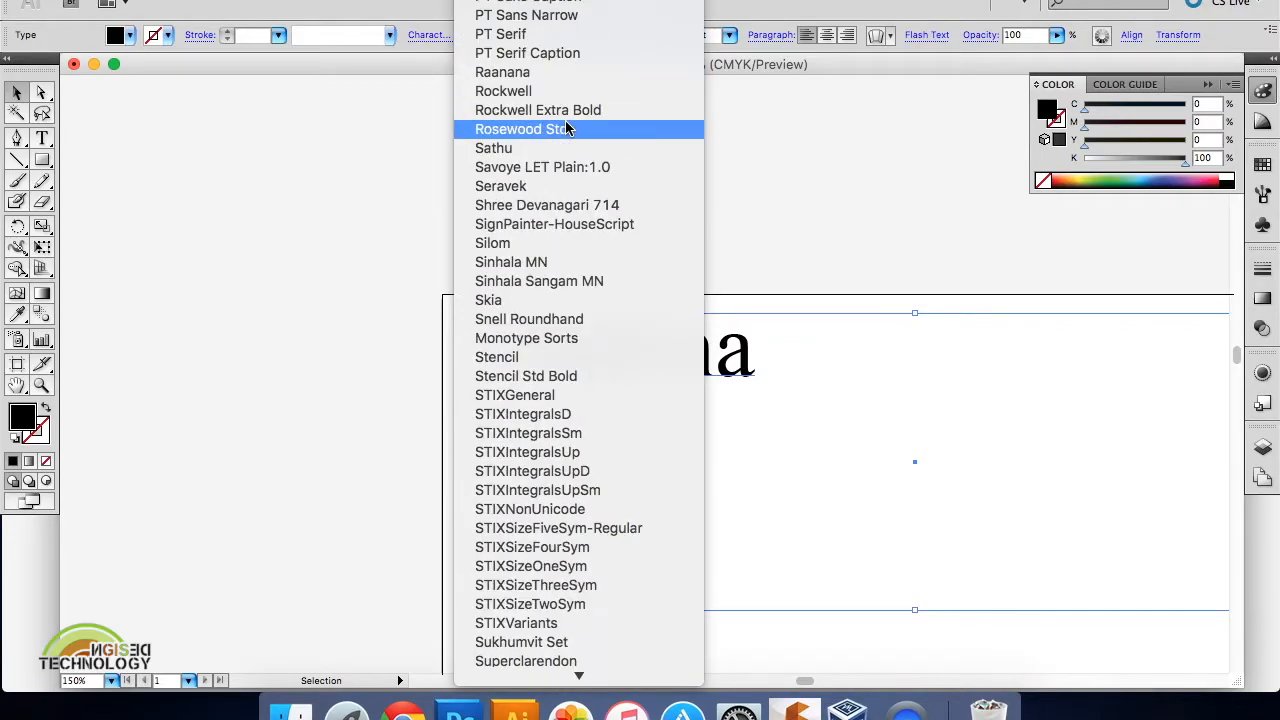
{"action": "scroll", "coordinate": [565, 128], "scroll_direction": "up", "scroll_amount": 6}
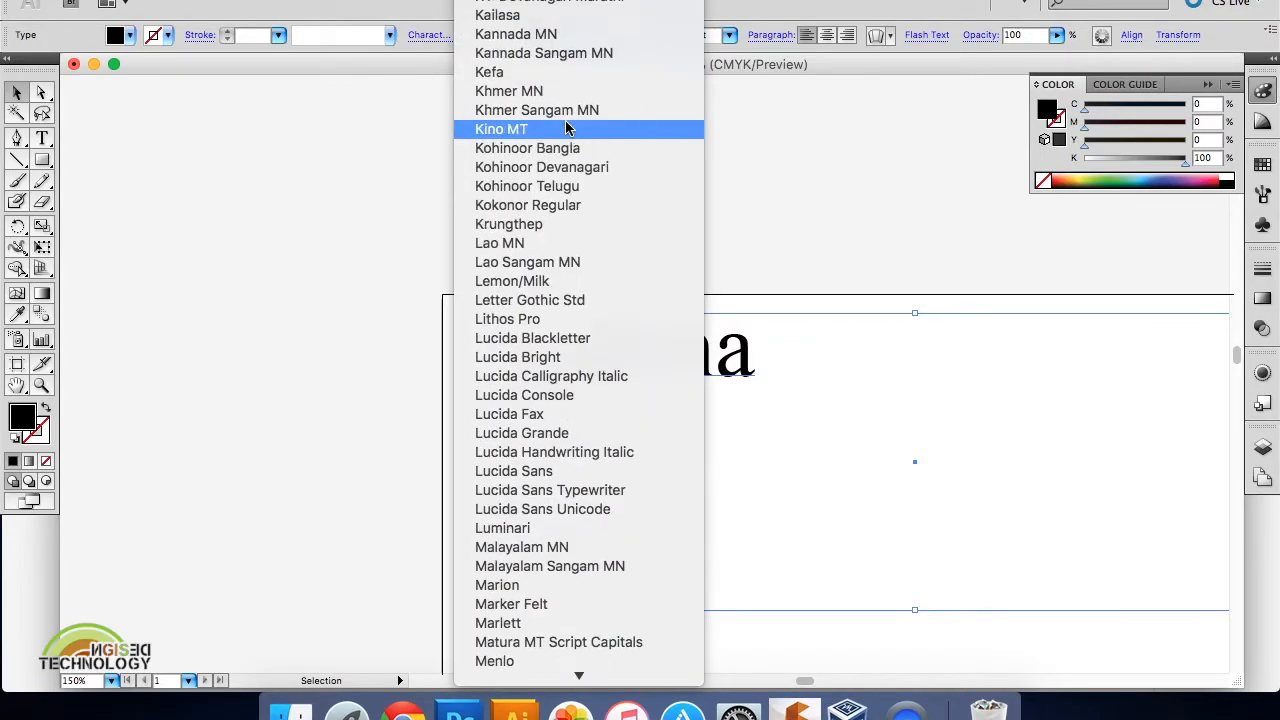
{"action": "left_click", "coordinate": [536, 282]}
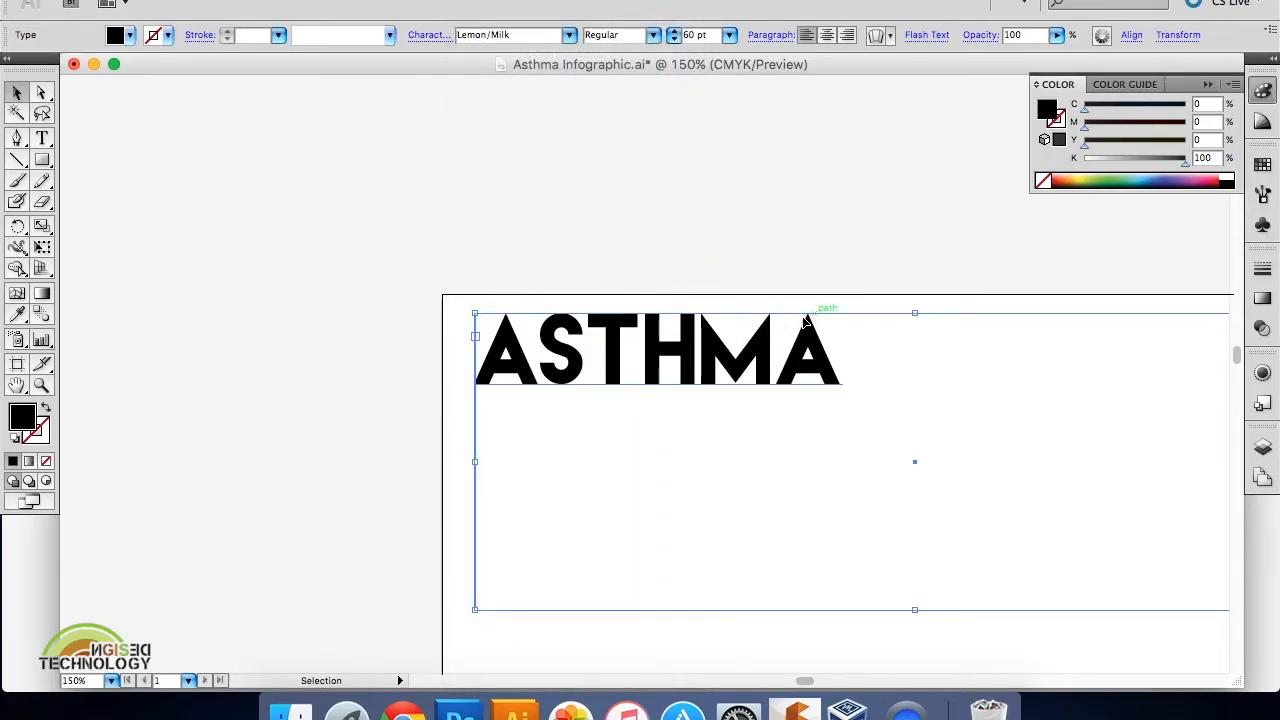
Enlarge the "Asthma" title's font size to 200 pt.
{"action": "left_click", "coordinate": [41, 386]}
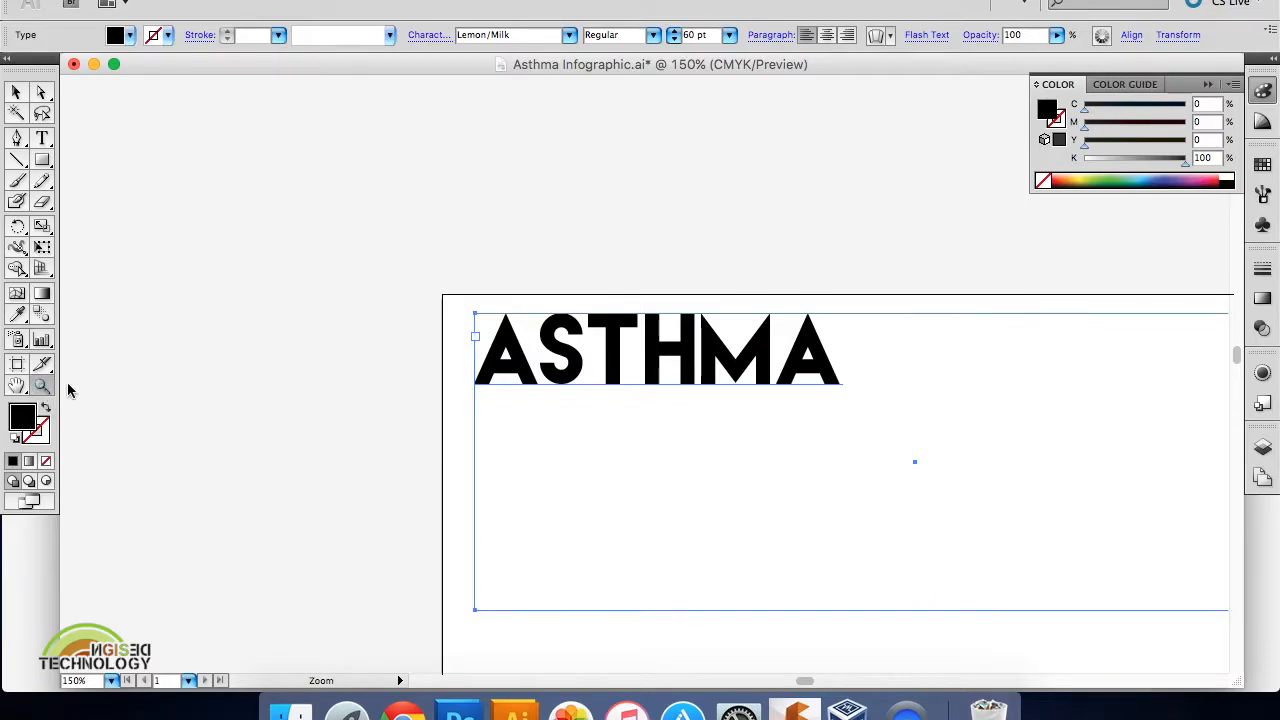
{"action": "left_click", "coordinate": [230, 336], "text": "alt"}
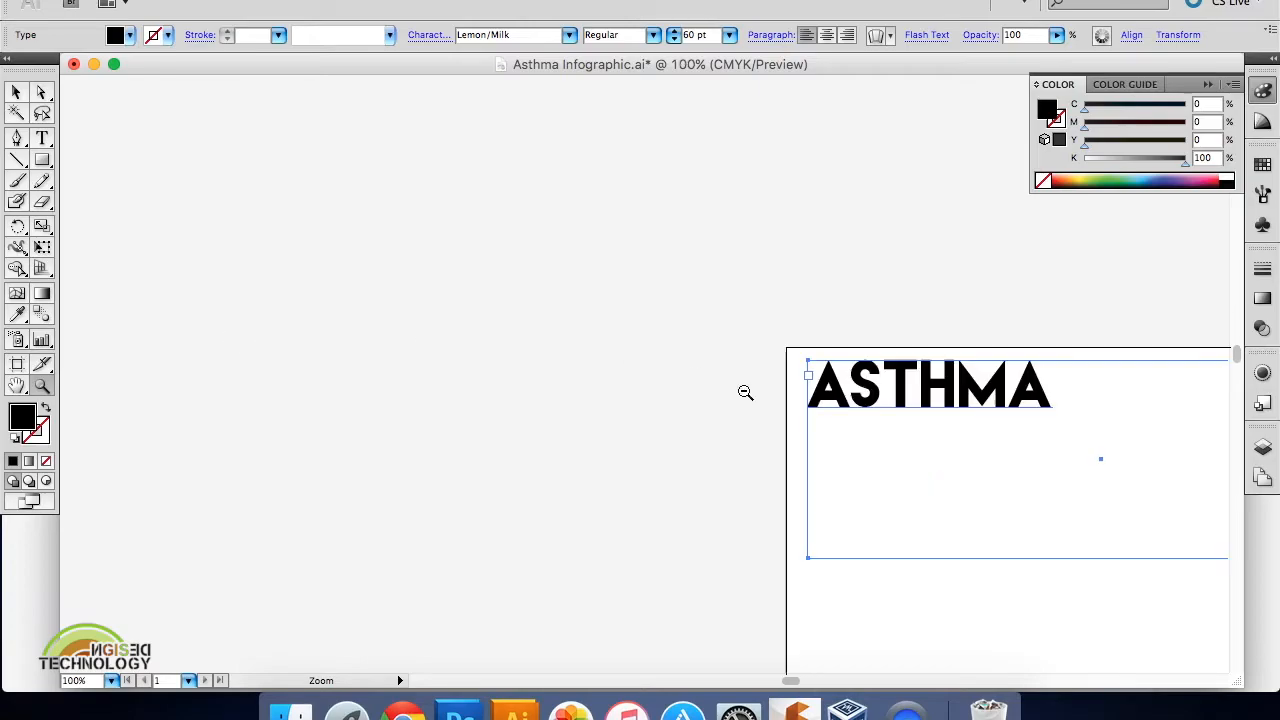
{"action": "left_click", "coordinate": [745, 392], "text": "alt"}
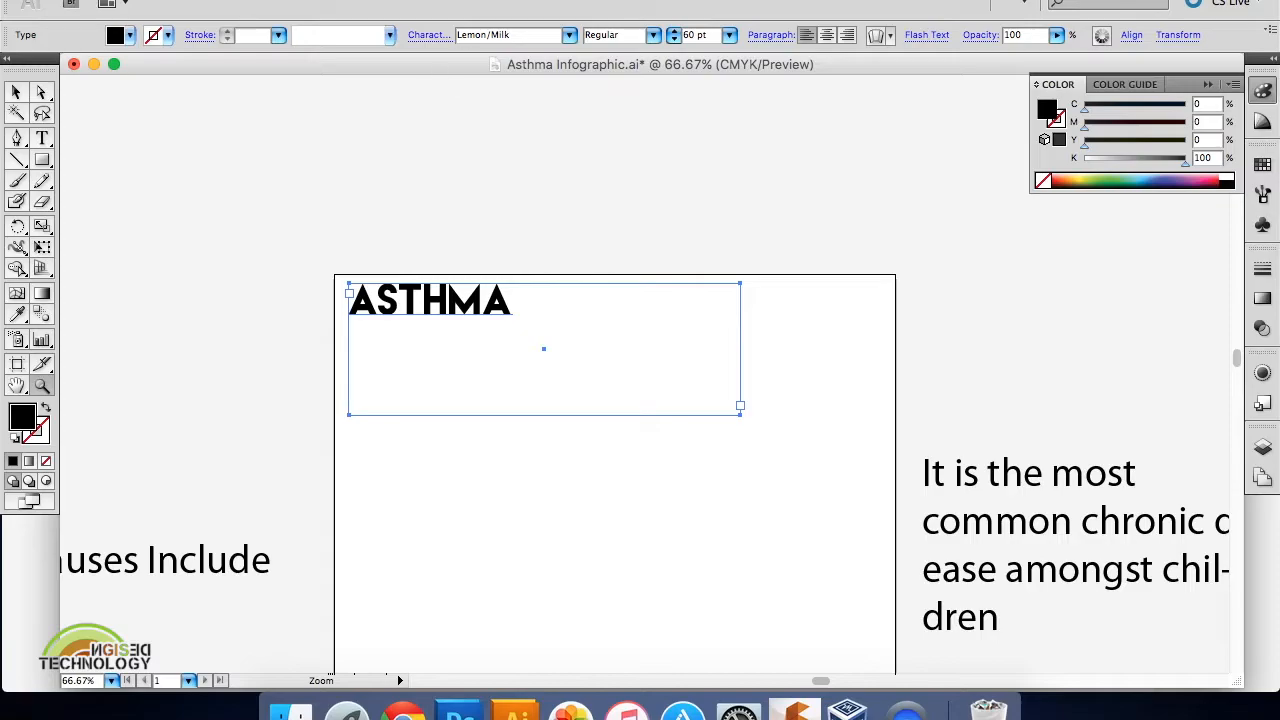
{"action": "left_click", "coordinate": [17, 94]}
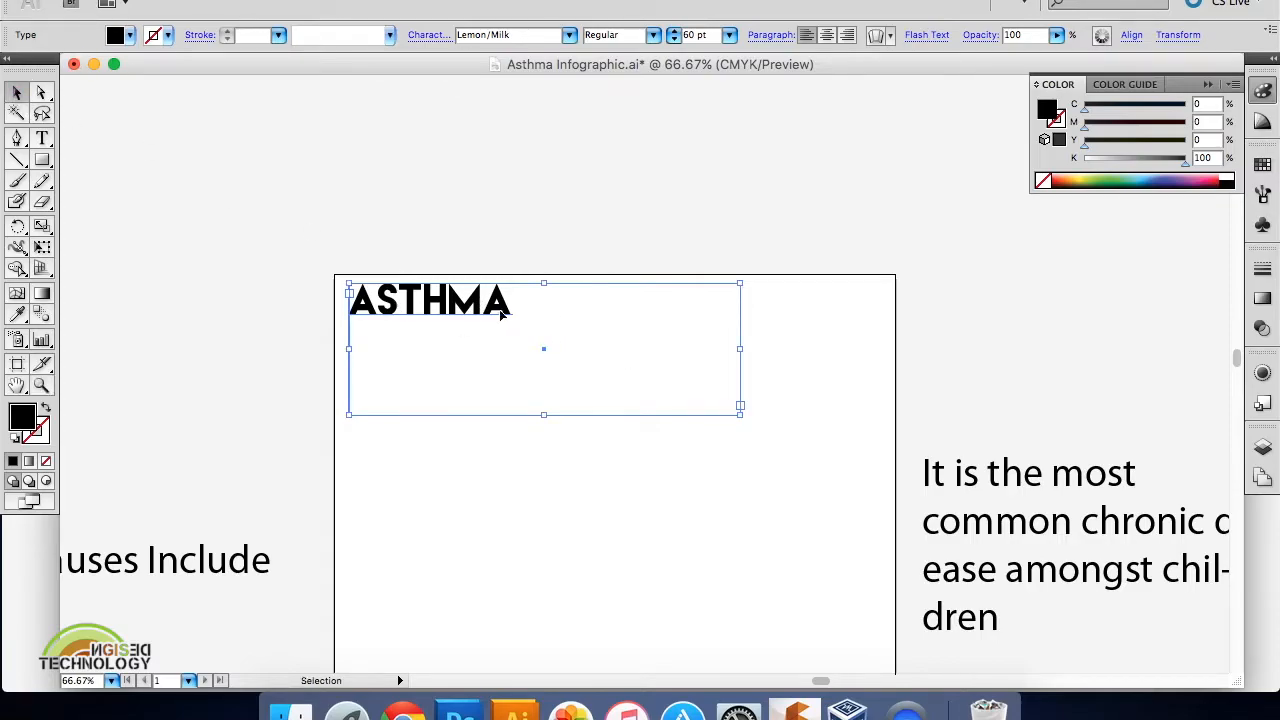
{"action": "left_click", "coordinate": [729, 37]}
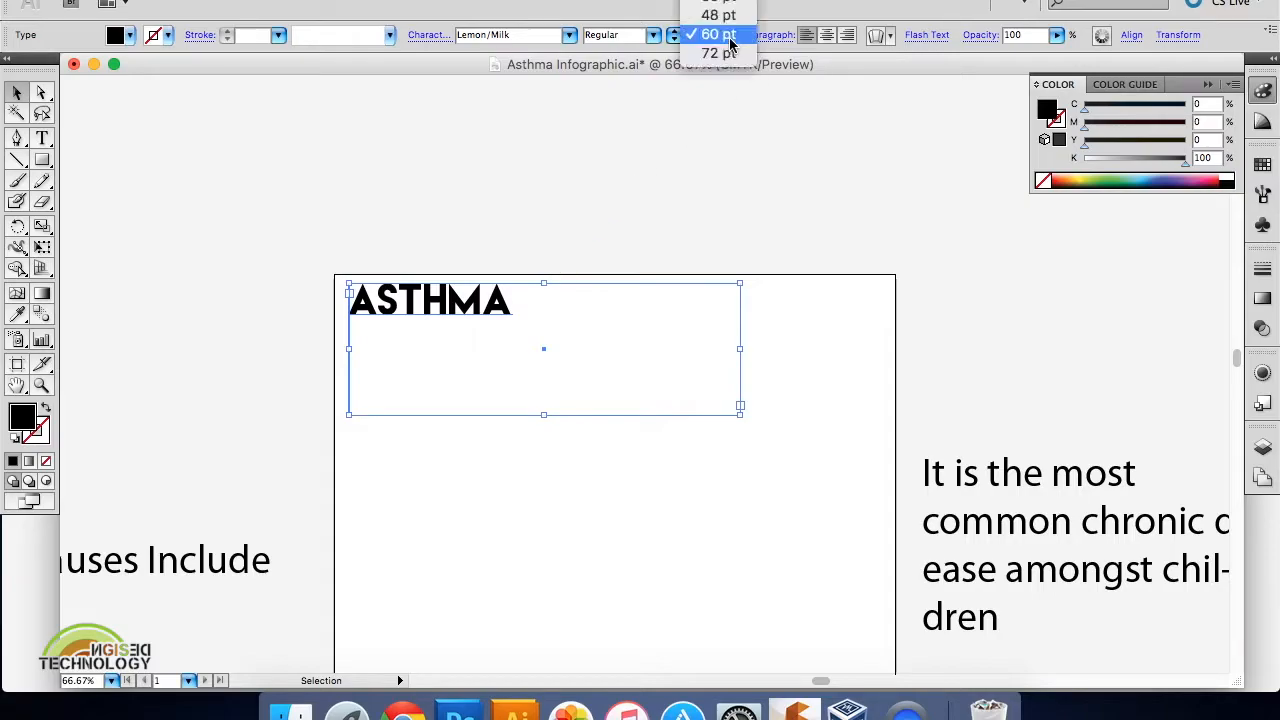
{"action": "left_click", "coordinate": [716, 50]}
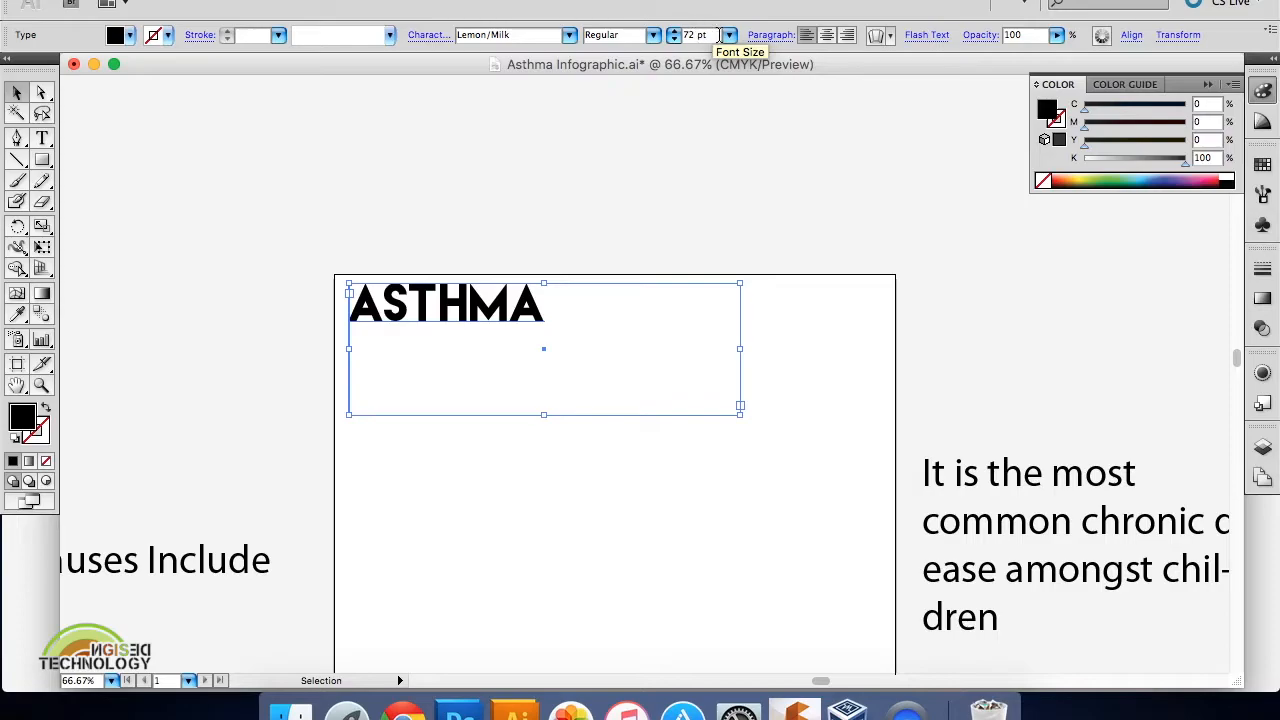
{"action": "left_click", "coordinate": [728, 36]}
{"action": "left_click", "coordinate": [731, 37]}
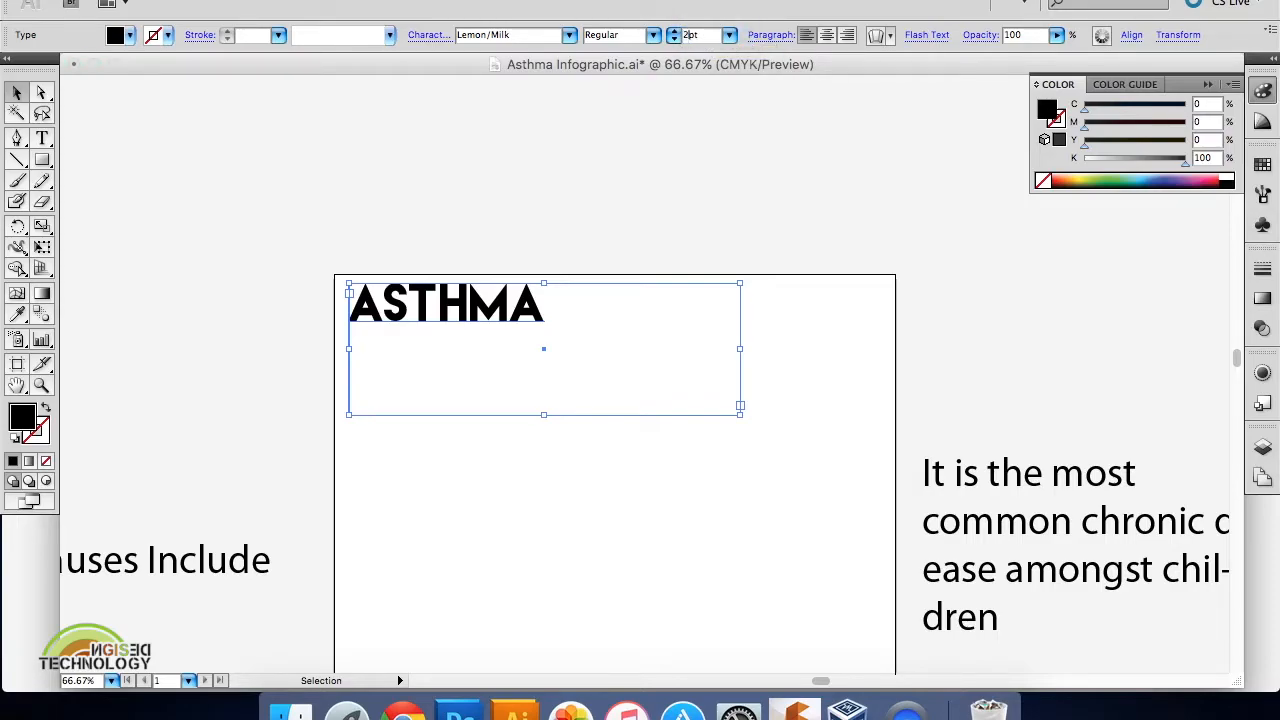
{"action": "key", "text": "Return"}
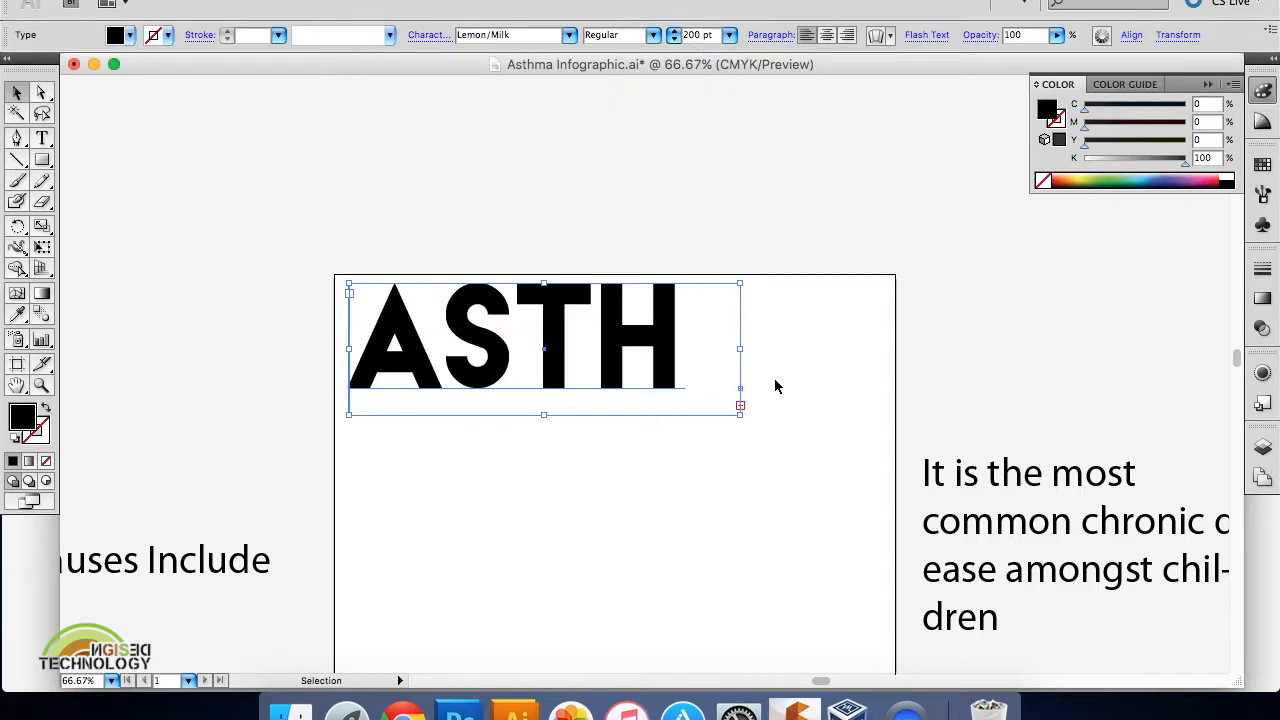
Widen the title's text frame to fit the whole word and shift it slightly left within the artboard.
{"action": "left_click_drag", "start_coordinate": [740, 414], "coordinate": [899, 396]}
{"action": "left_click", "coordinate": [20, 92]}
{"action": "left_click_drag", "start_coordinate": [620, 372], "coordinate": [610, 373]}
{"action": "left_click", "coordinate": [957, 330]}
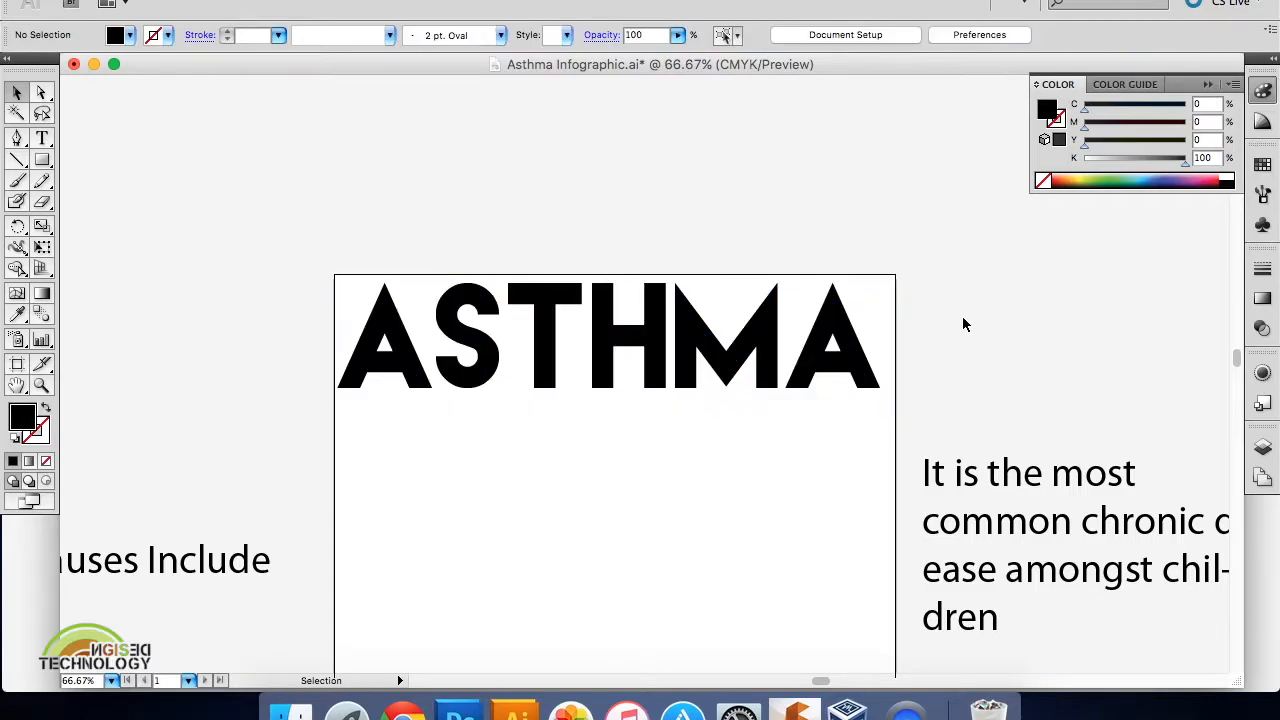
Draw a black-filled rectangle over the whole artboard as a background.
{"action": "scroll", "coordinate": [735, 350], "scroll_direction": "down", "scroll_amount": 3}
{"action": "scroll", "coordinate": [735, 350], "scroll_direction": "right", "scroll_amount": 1}
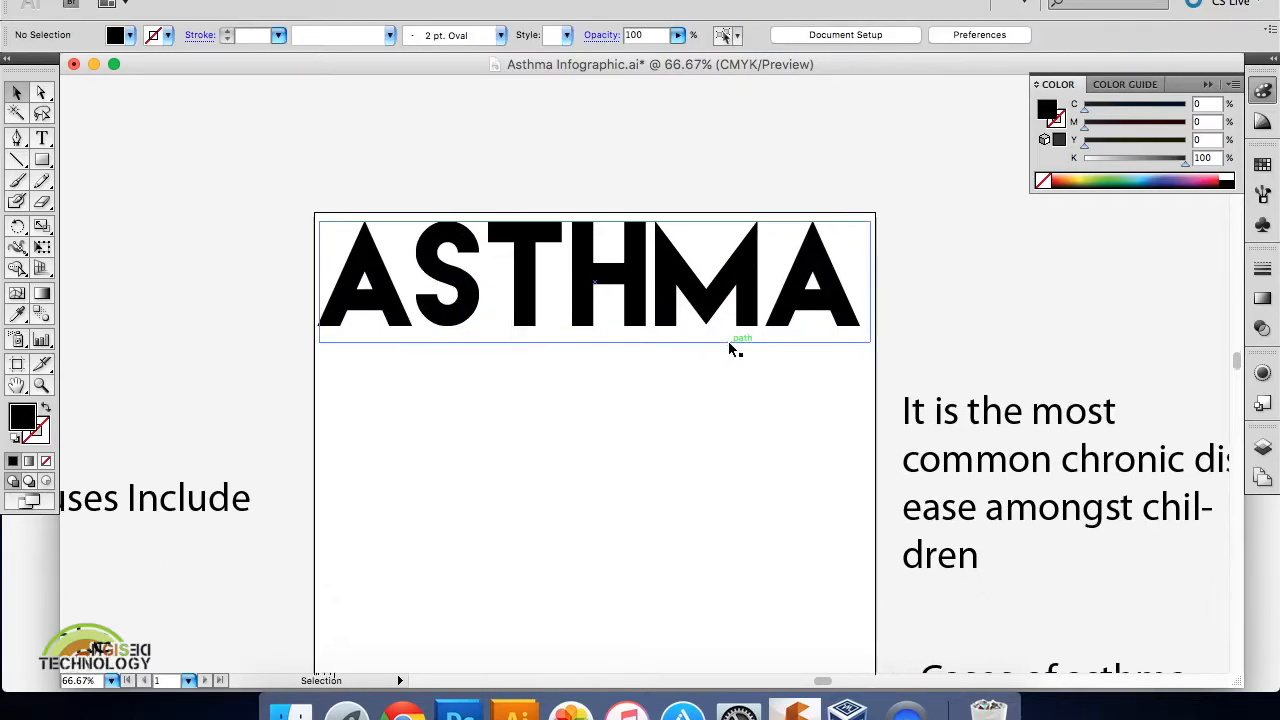
{"action": "left_click", "coordinate": [41, 385]}
{"action": "left_click", "coordinate": [491, 386], "text": "alt"}
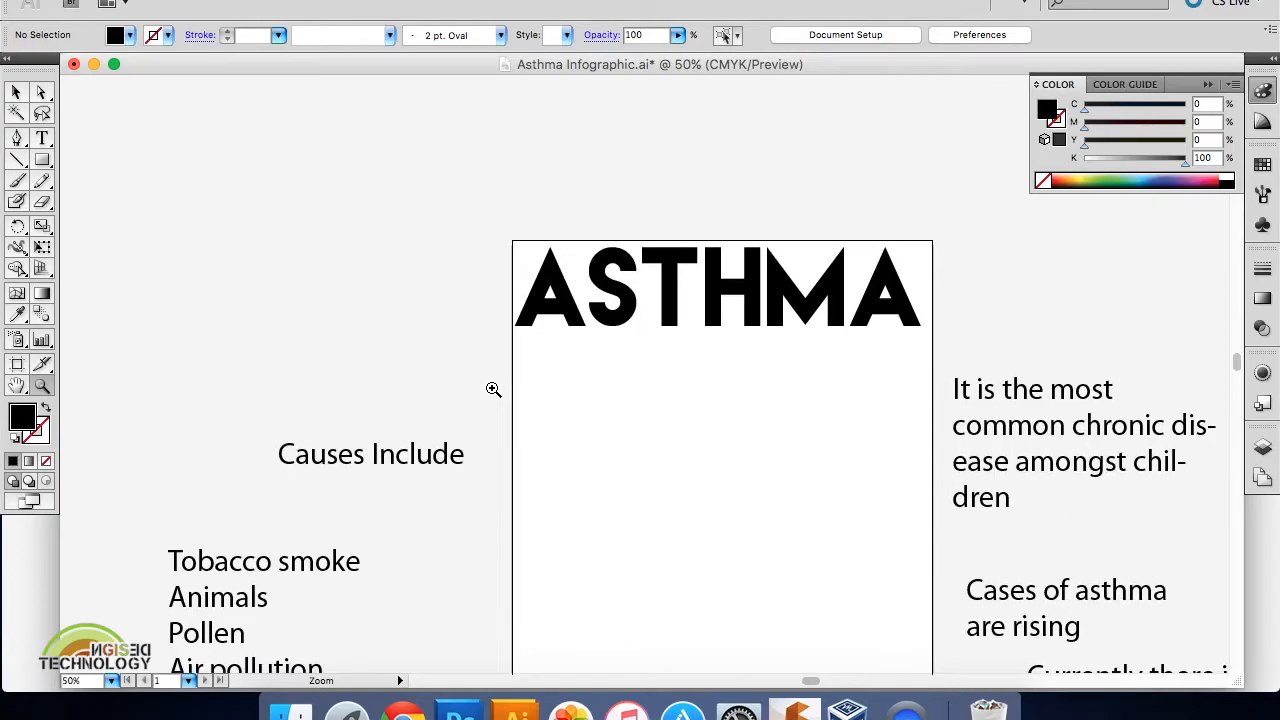
{"action": "scroll", "coordinate": [491, 386], "scroll_direction": "down", "scroll_amount": 3}
{"action": "scroll", "coordinate": [491, 386], "scroll_direction": "right", "scroll_amount": 2}
{"action": "scroll", "coordinate": [492, 389], "scroll_direction": "up", "scroll_amount": 2}
{"action": "scroll", "coordinate": [492, 389], "scroll_direction": "left", "scroll_amount": 1}
{"action": "scroll", "coordinate": [492, 389], "scroll_direction": "down", "scroll_amount": 1}
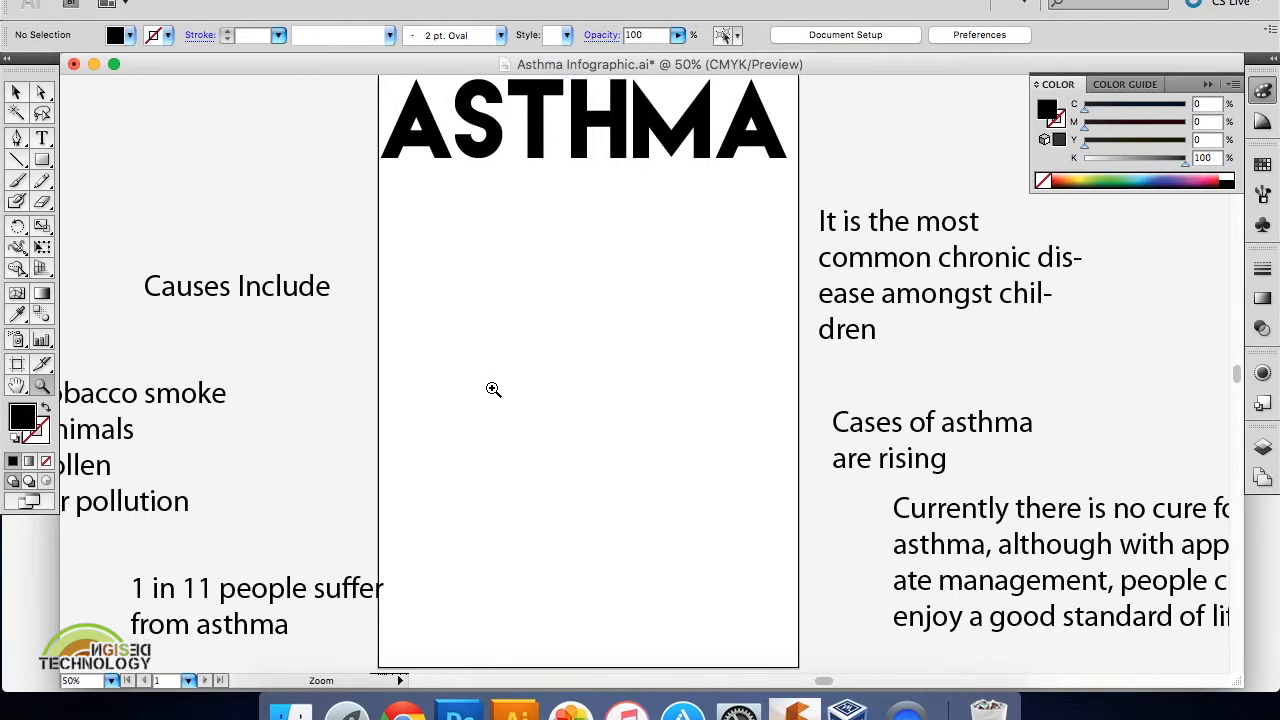
{"action": "scroll", "coordinate": [493, 389], "scroll_direction": "up", "scroll_amount": 2}
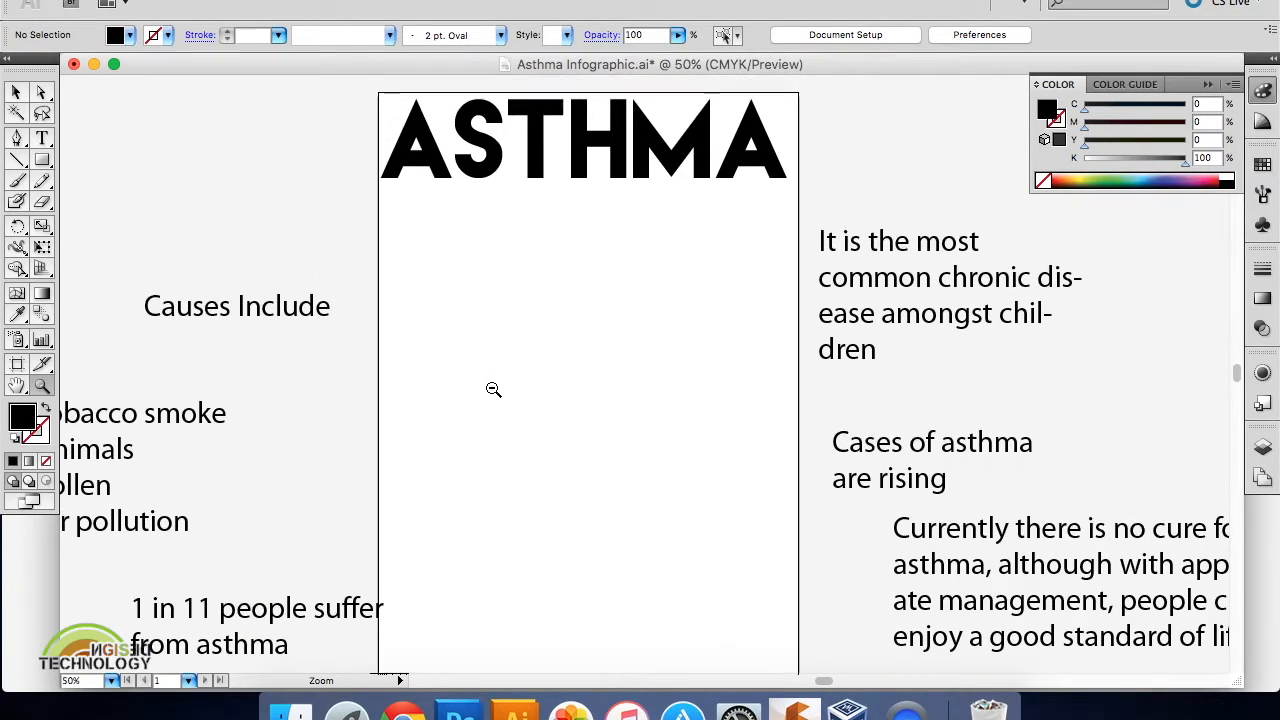
{"action": "left_click", "coordinate": [493, 389], "text": "alt"}
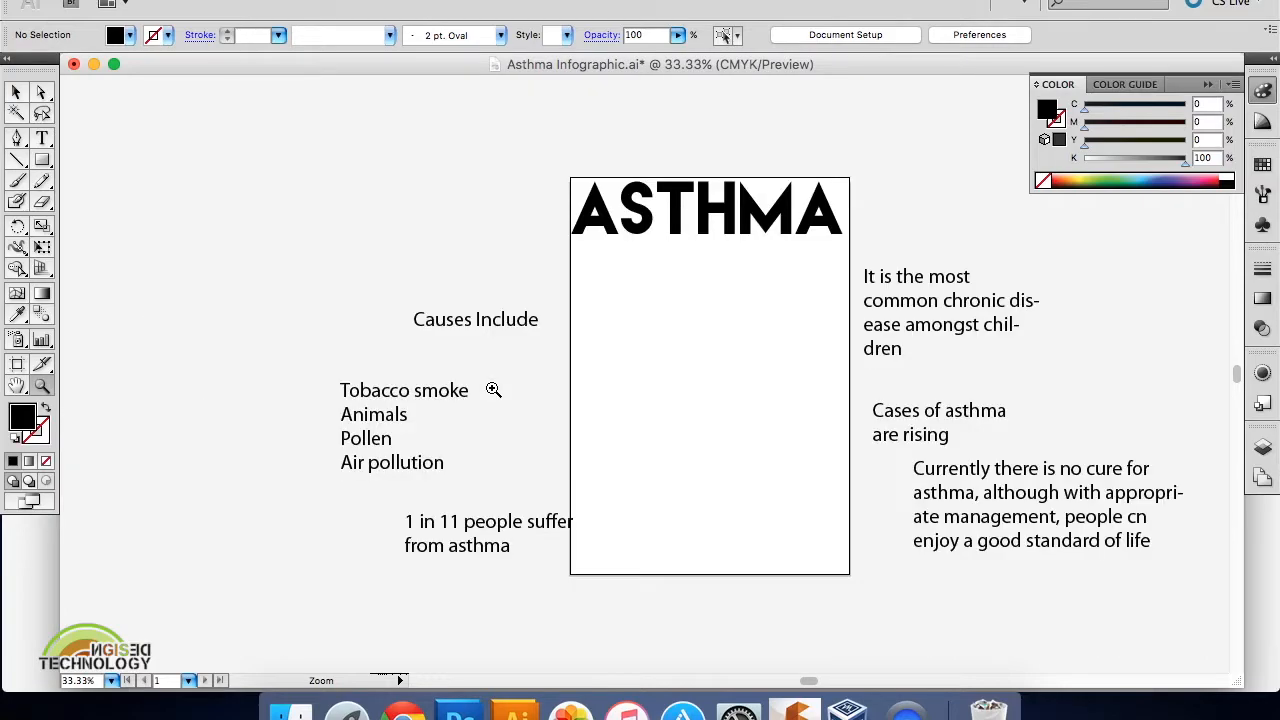
{"action": "left_click", "coordinate": [49, 163]}
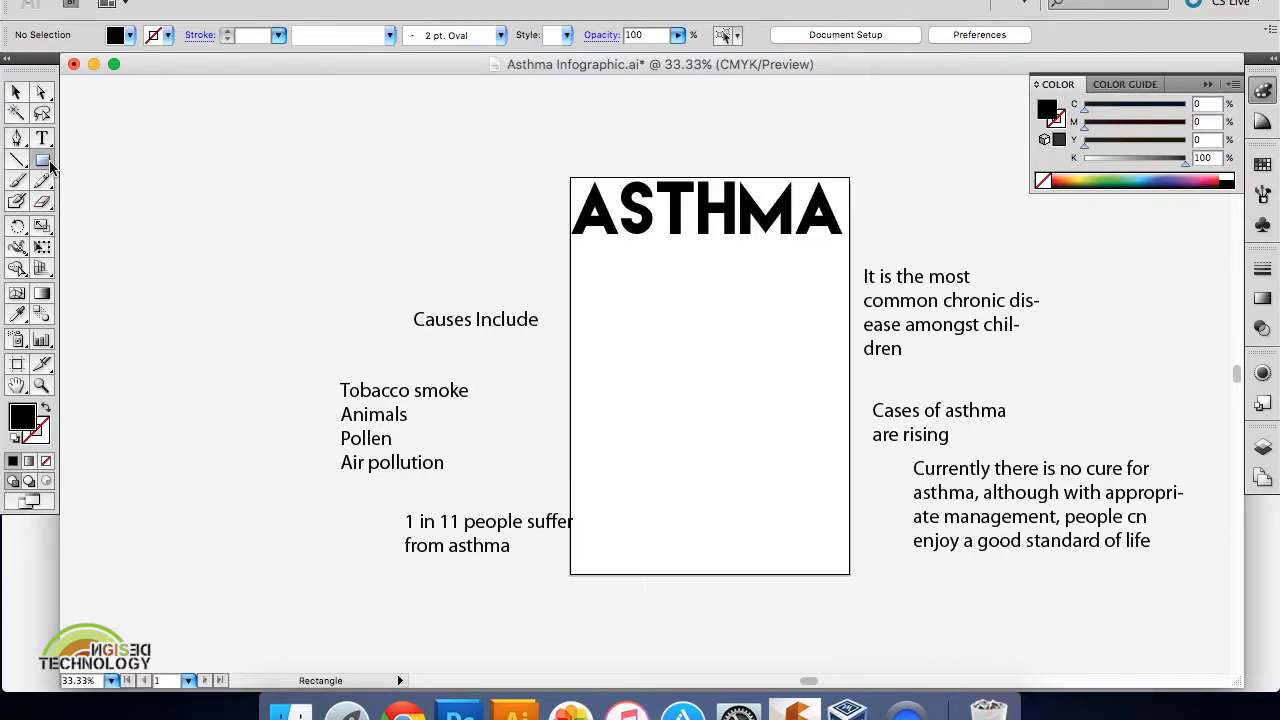
{"action": "mouse_move", "coordinate": [570, 178]}
{"action": "left_mouse_down"}
{"action": "mouse_move", "coordinate": [714, 408]}
{"action": "mouse_move", "coordinate": [851, 572]}
{"action": "mouse_move", "coordinate": [851, 650]}
{"action": "mouse_move", "coordinate": [850, 573]}
{"action": "left_mouse_up"}
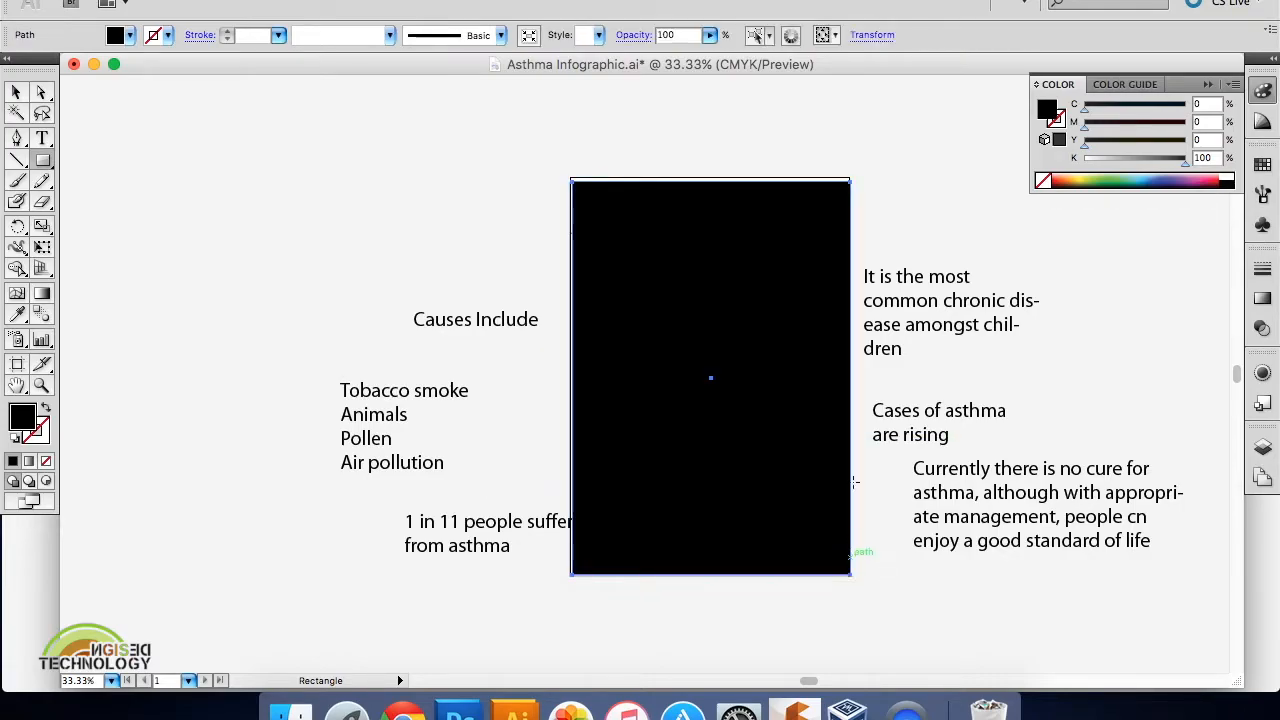
Extend the background rectangle's upper and left edges to line up exactly with the artboard.
{"action": "left_click", "coordinate": [16, 92]}
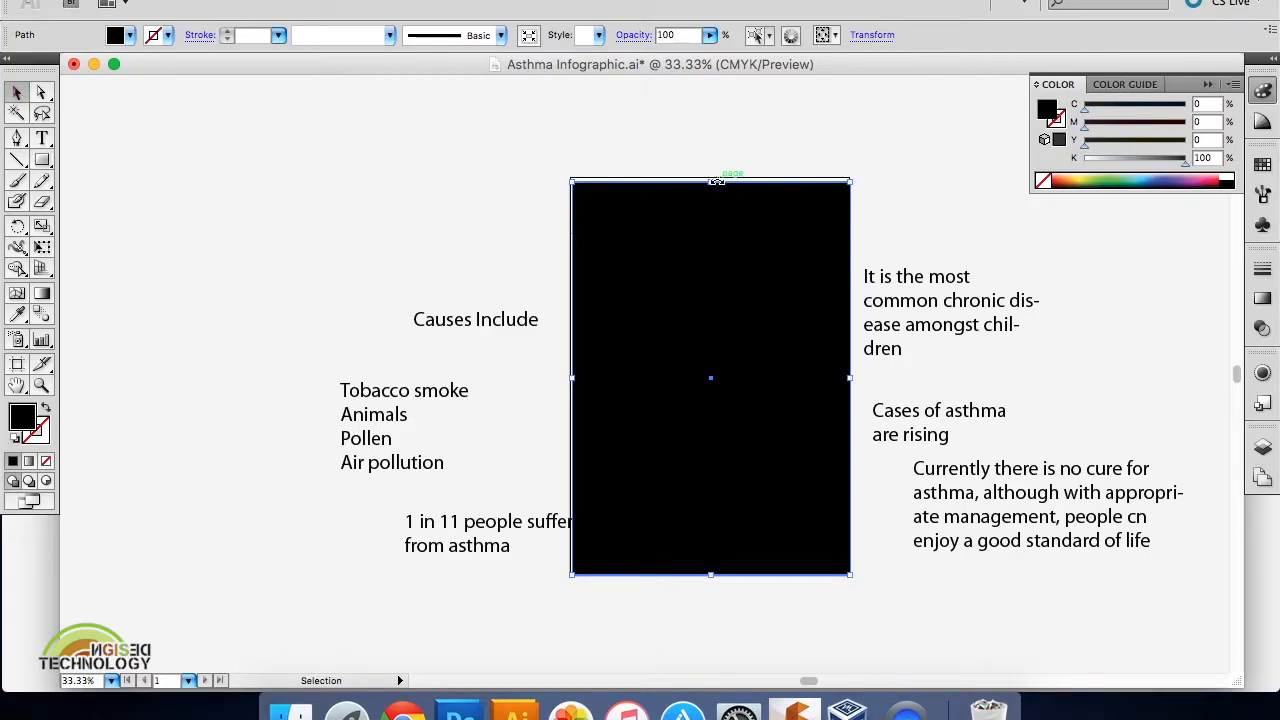
{"action": "left_click_drag", "start_coordinate": [714, 181], "coordinate": [710, 177]}
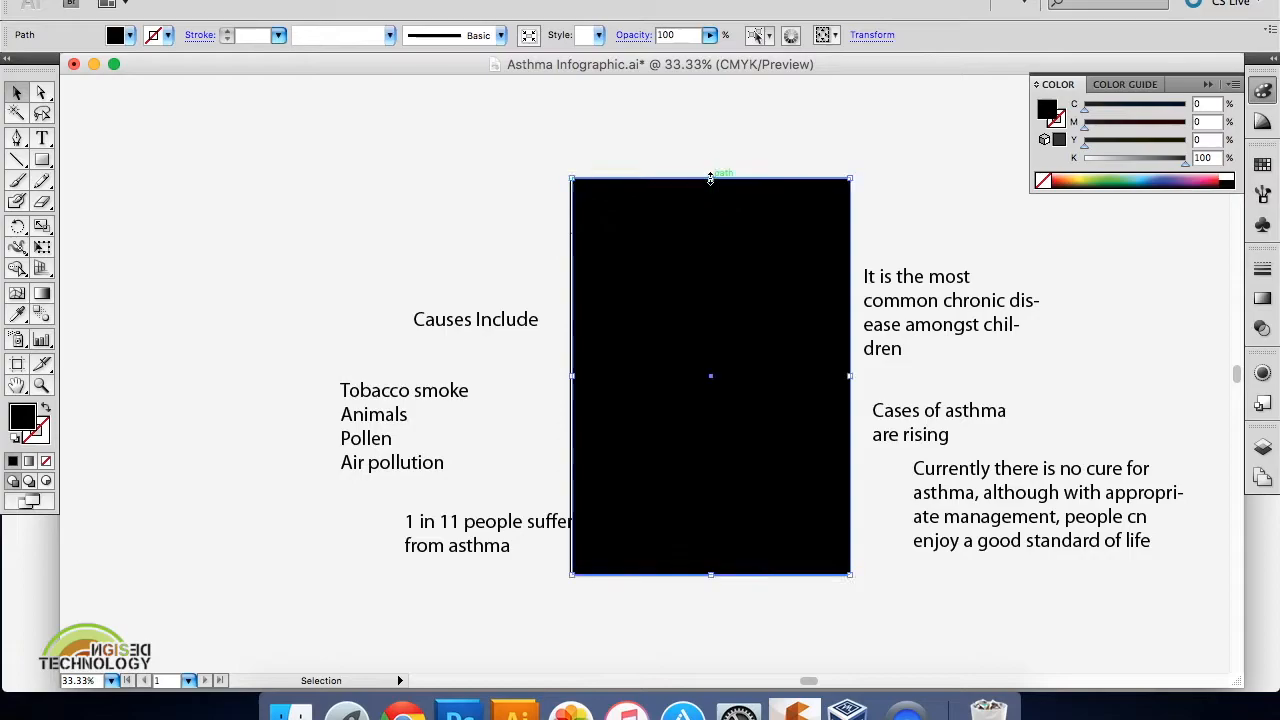
{"action": "left_click_drag", "start_coordinate": [572, 376], "coordinate": [571, 373]}
{"action": "left_click", "coordinate": [377, 224]}
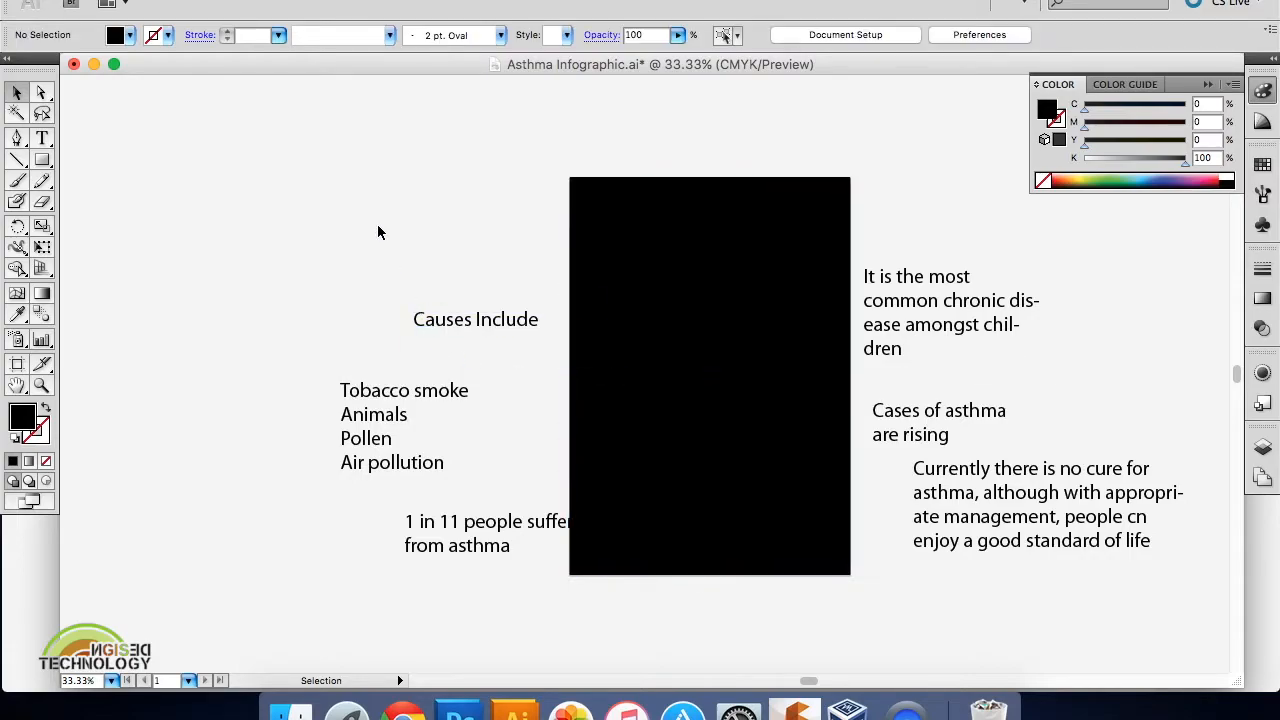
Fill the background rectangle with light blue, hex 7DDBE2.
{"action": "left_click", "coordinate": [768, 358]}
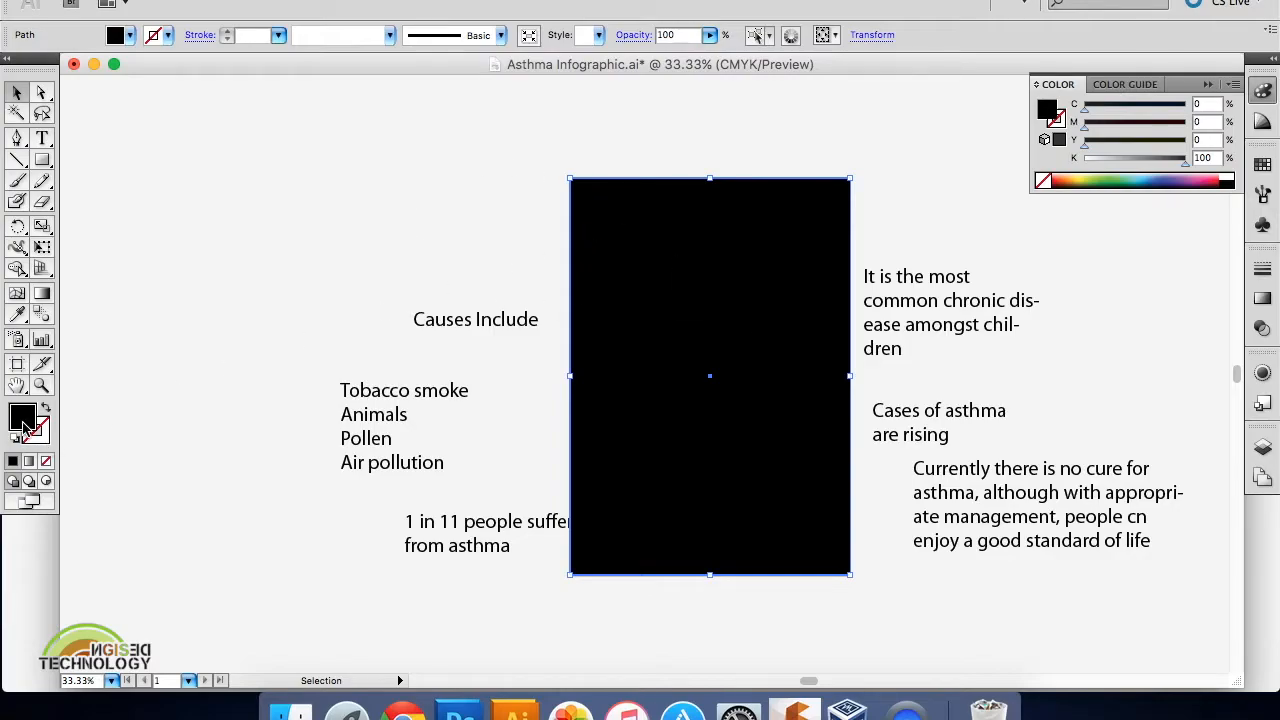
{"action": "double_click", "coordinate": [24, 426]}
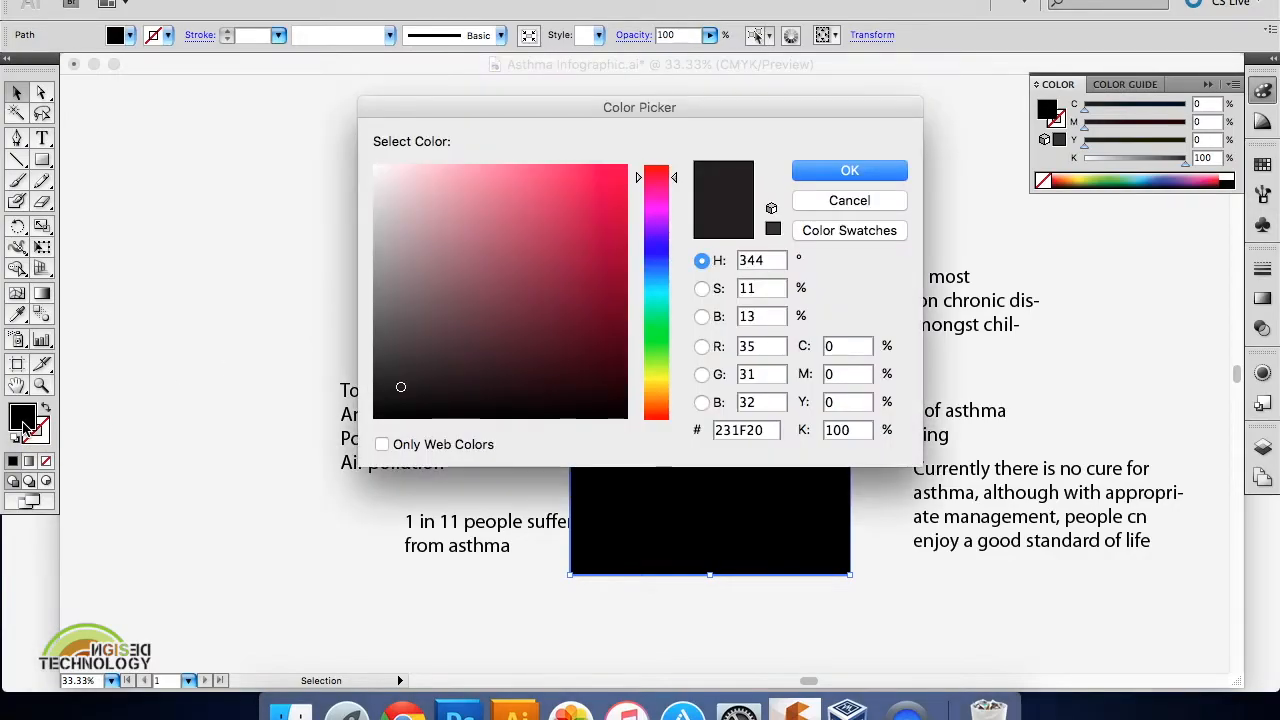
{"action": "left_click", "coordinate": [576, 232]}
{"action": "left_click", "coordinate": [582, 324]}
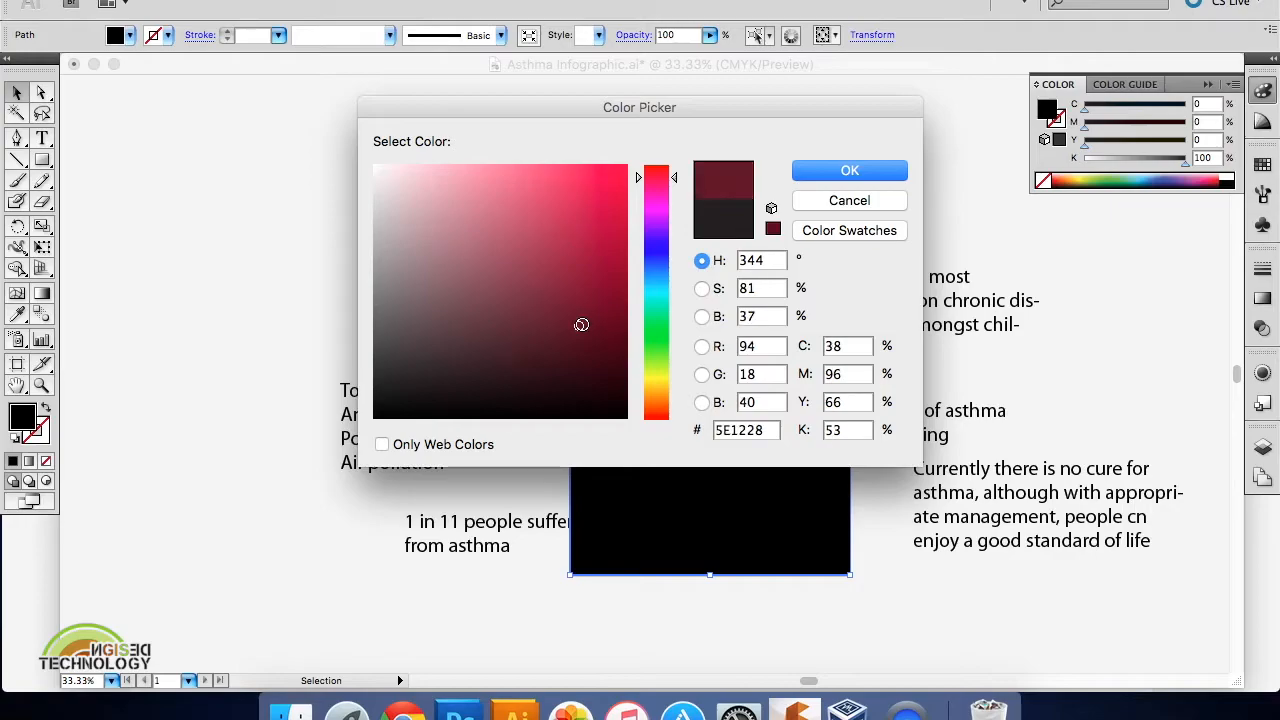
{"action": "left_click", "coordinate": [656, 288]}
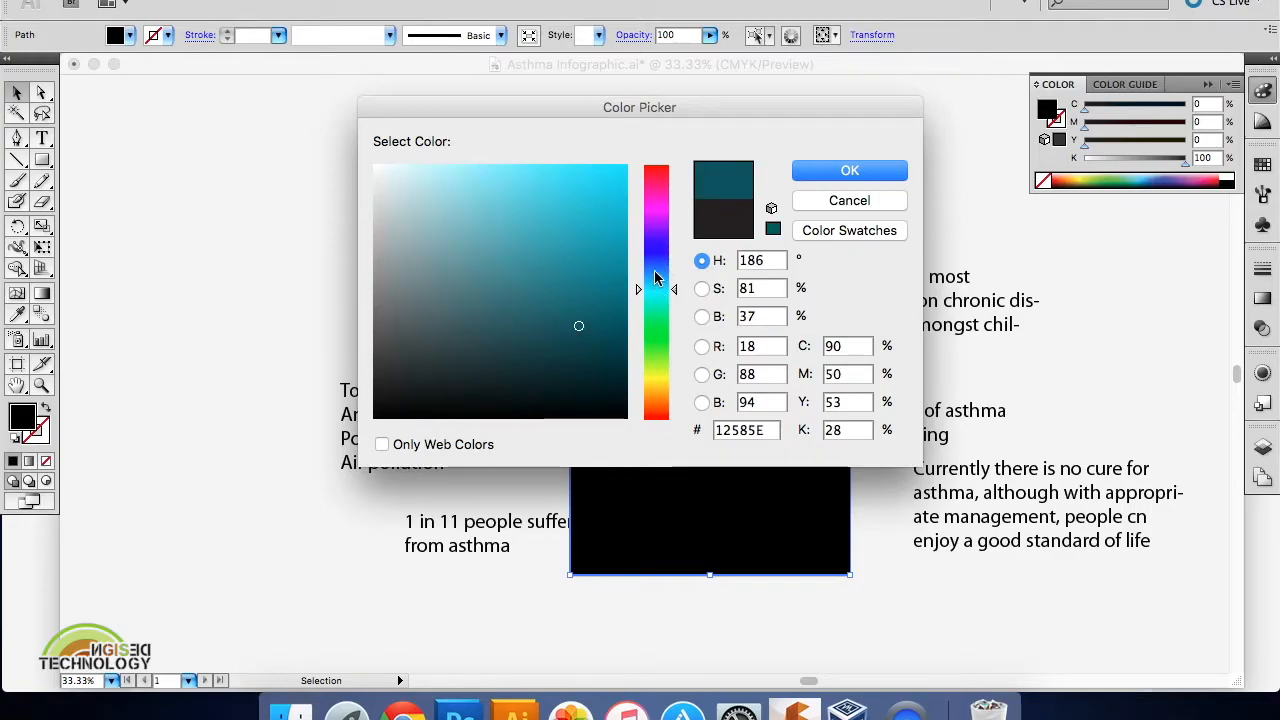
{"action": "left_click", "coordinate": [534, 183]}
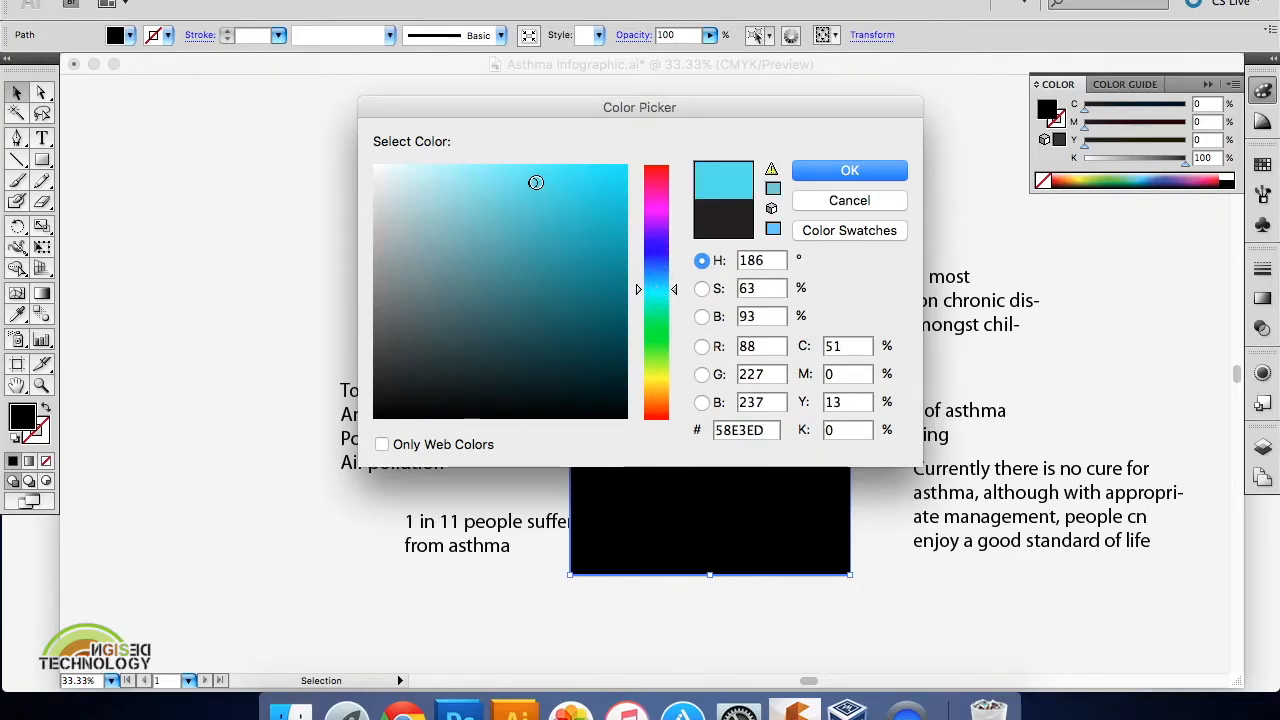
{"action": "left_click", "coordinate": [508, 197]}
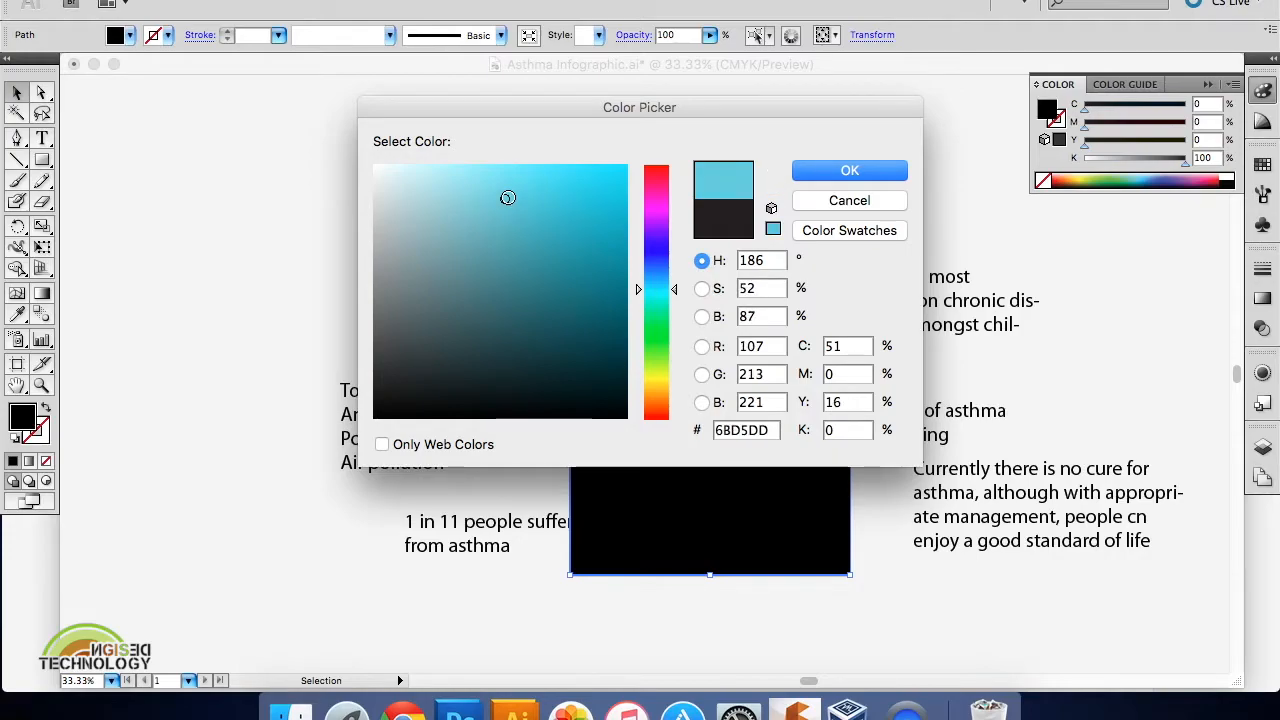
{"action": "left_click", "coordinate": [477, 199]}
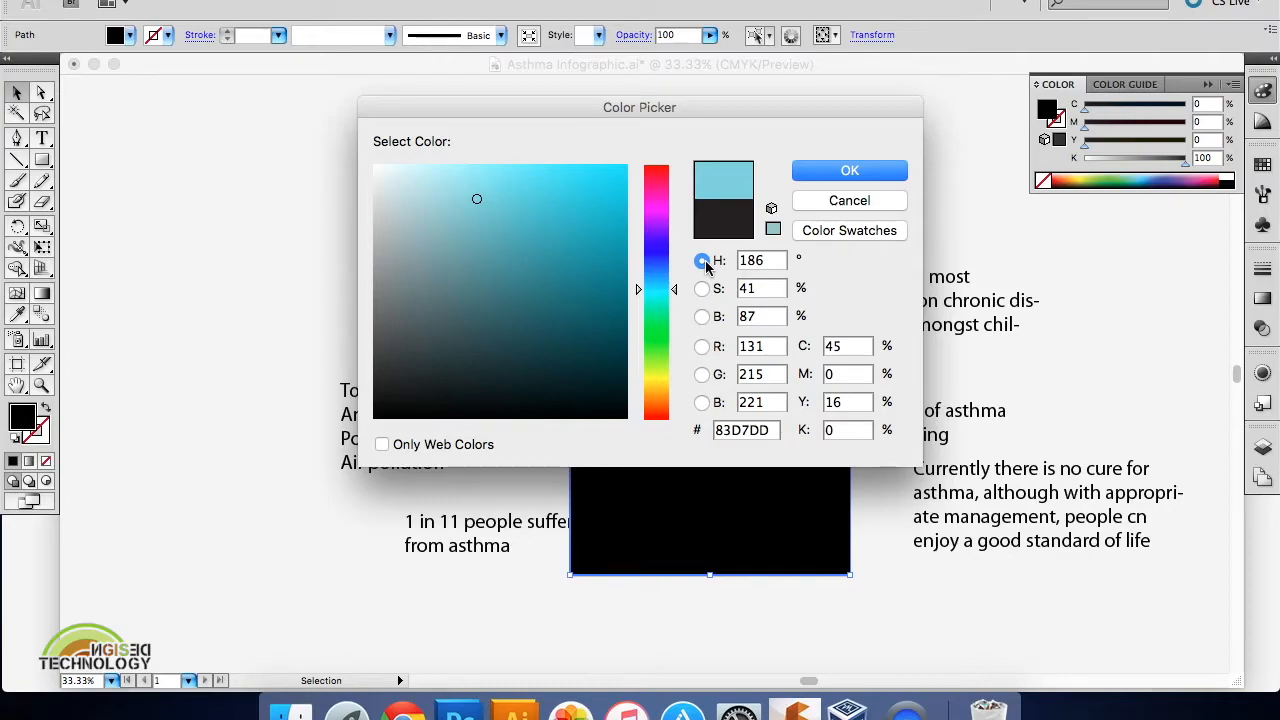
{"action": "mouse_move", "coordinate": [586, 200]}
{"action": "left_mouse_down"}
{"action": "mouse_move", "coordinate": [604, 272]}
{"action": "mouse_move", "coordinate": [537, 234]}
{"action": "mouse_move", "coordinate": [557, 197]}
{"action": "mouse_move", "coordinate": [580, 240]}
{"action": "mouse_move", "coordinate": [477, 300]}
{"action": "mouse_move", "coordinate": [439, 235]}
{"action": "mouse_move", "coordinate": [540, 209]}
{"action": "left_mouse_up"}
{"action": "left_click", "coordinate": [525, 300]}
{"action": "left_click", "coordinate": [502, 234]}
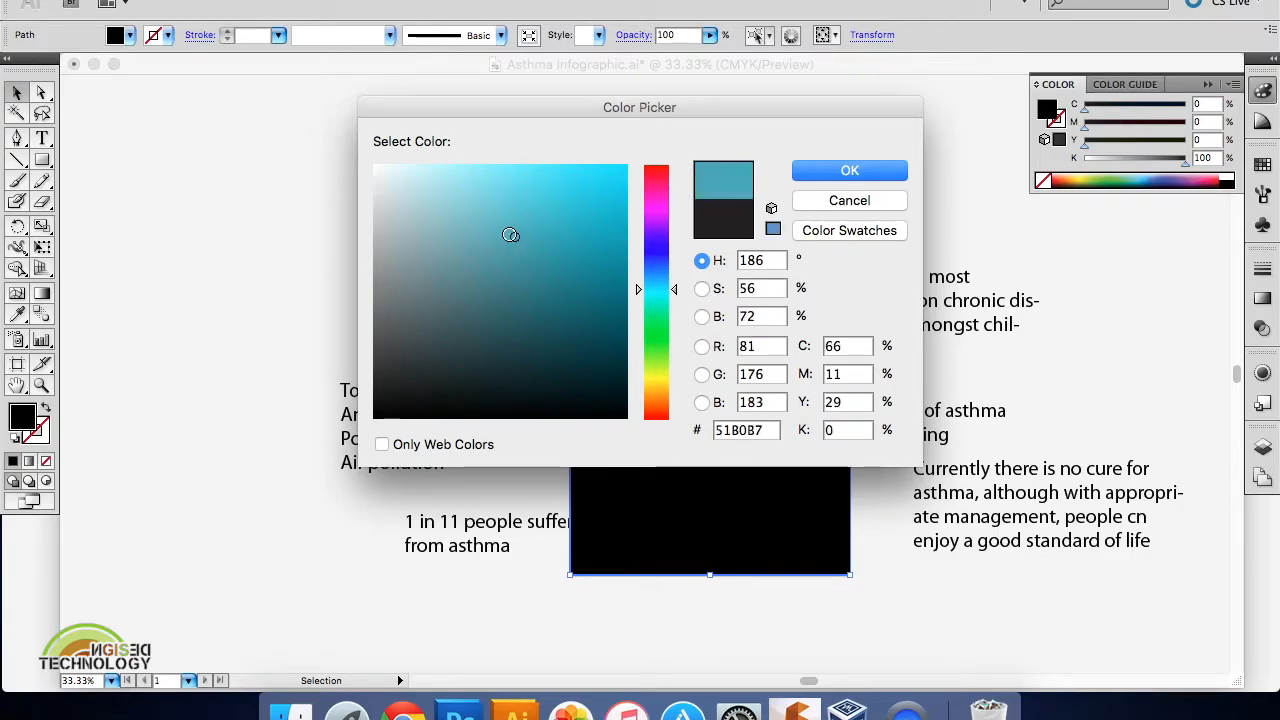
{"action": "left_click", "coordinate": [496, 210]}
{"action": "left_click", "coordinate": [573, 206]}
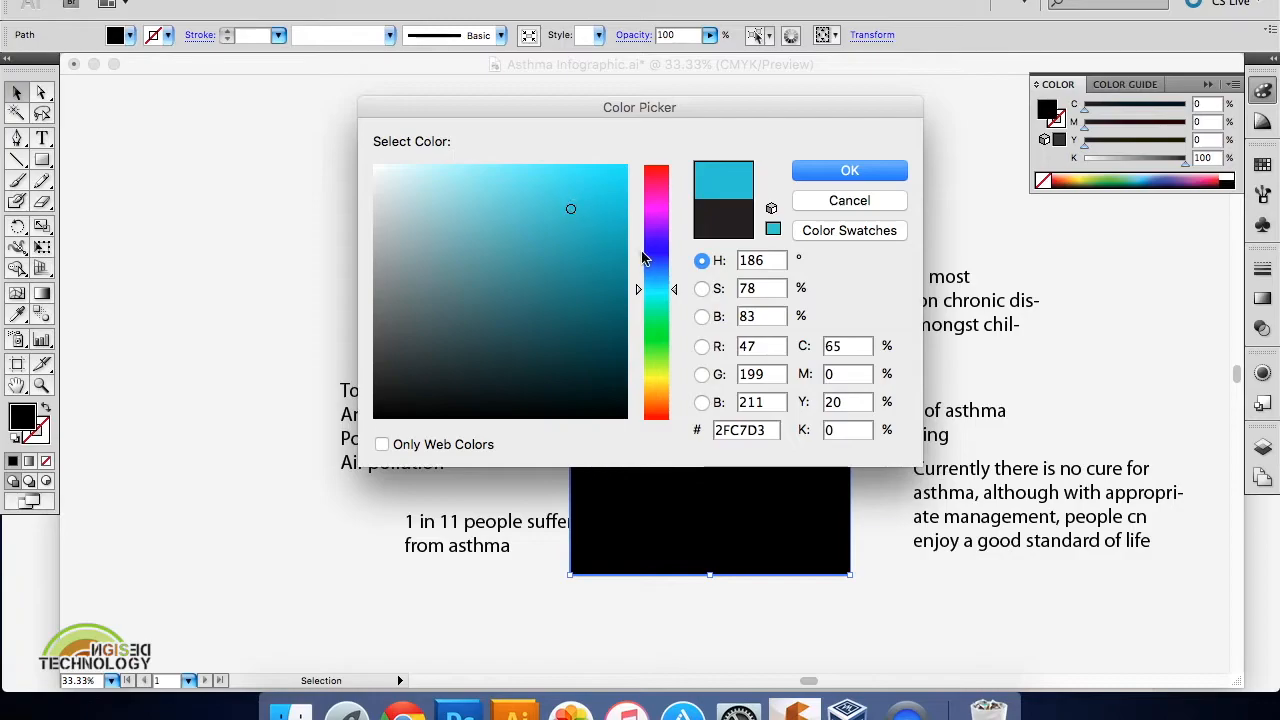
{"action": "left_click", "coordinate": [553, 200]}
{"action": "left_click_drag", "start_coordinate": [553, 200], "coordinate": [524, 201]}
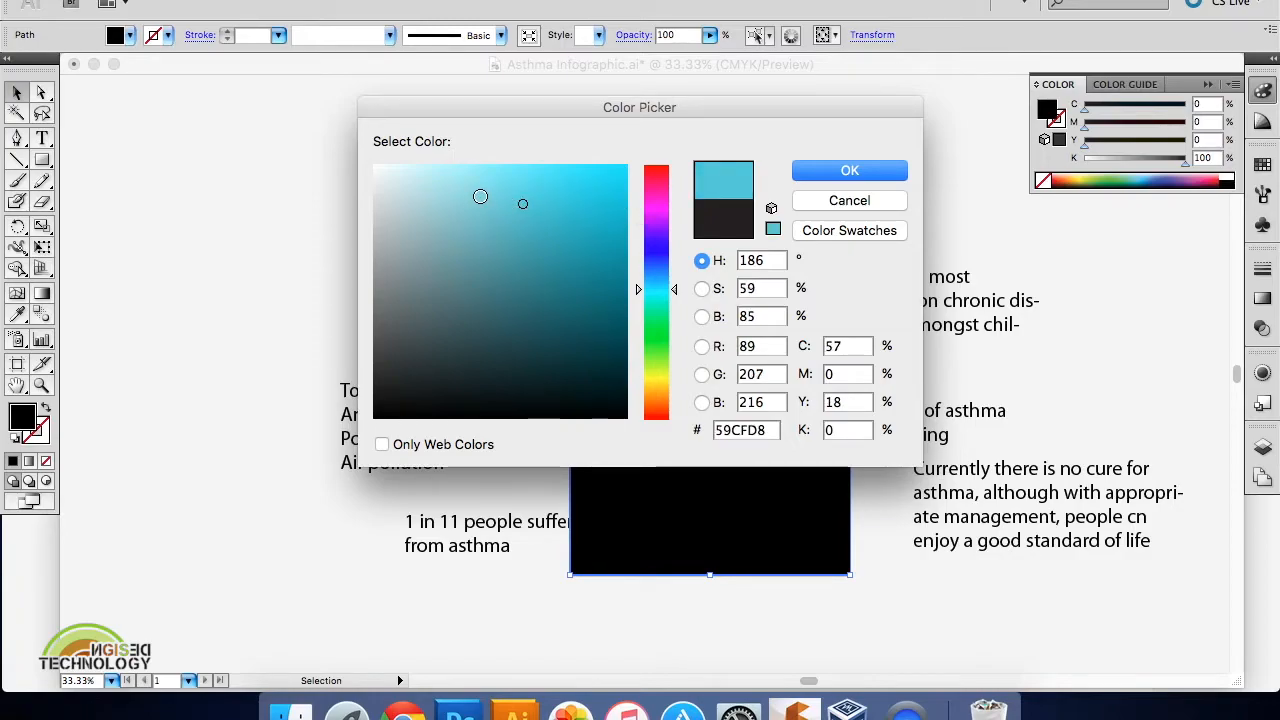
{"action": "left_click", "coordinate": [624, 166]}
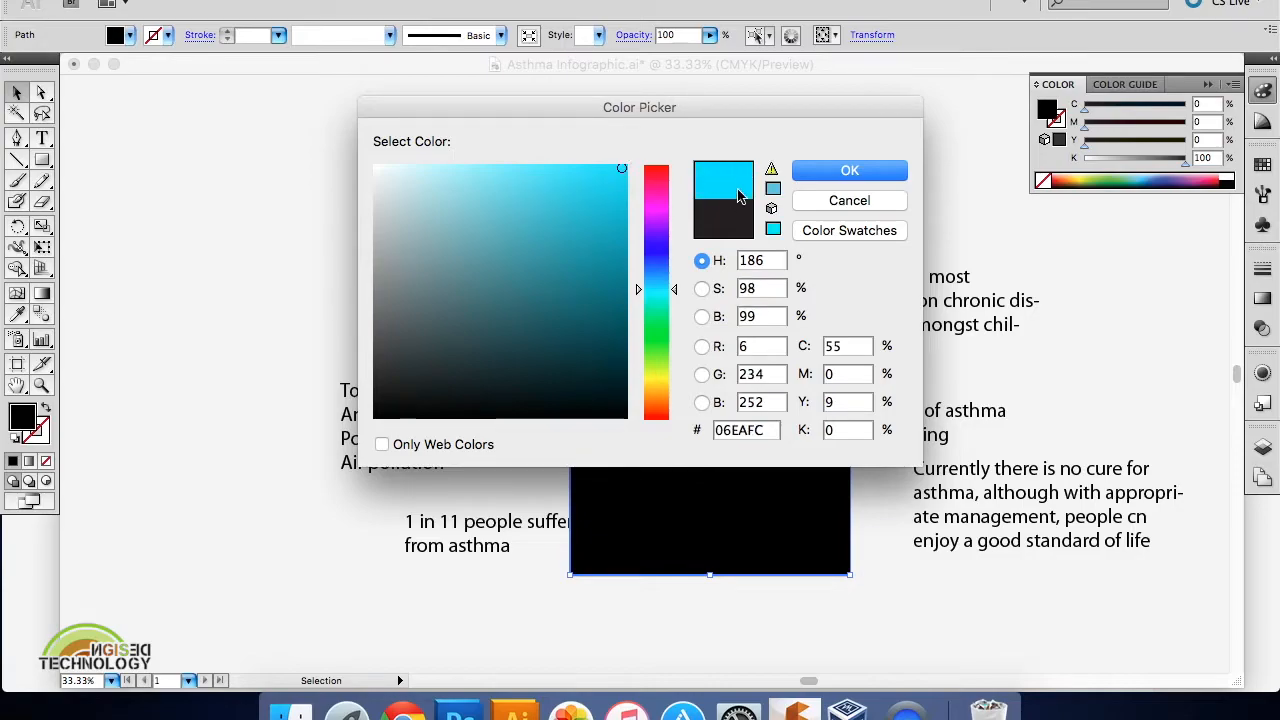
{"action": "left_click", "coordinate": [499, 198]}
{"action": "left_click", "coordinate": [487, 193]}
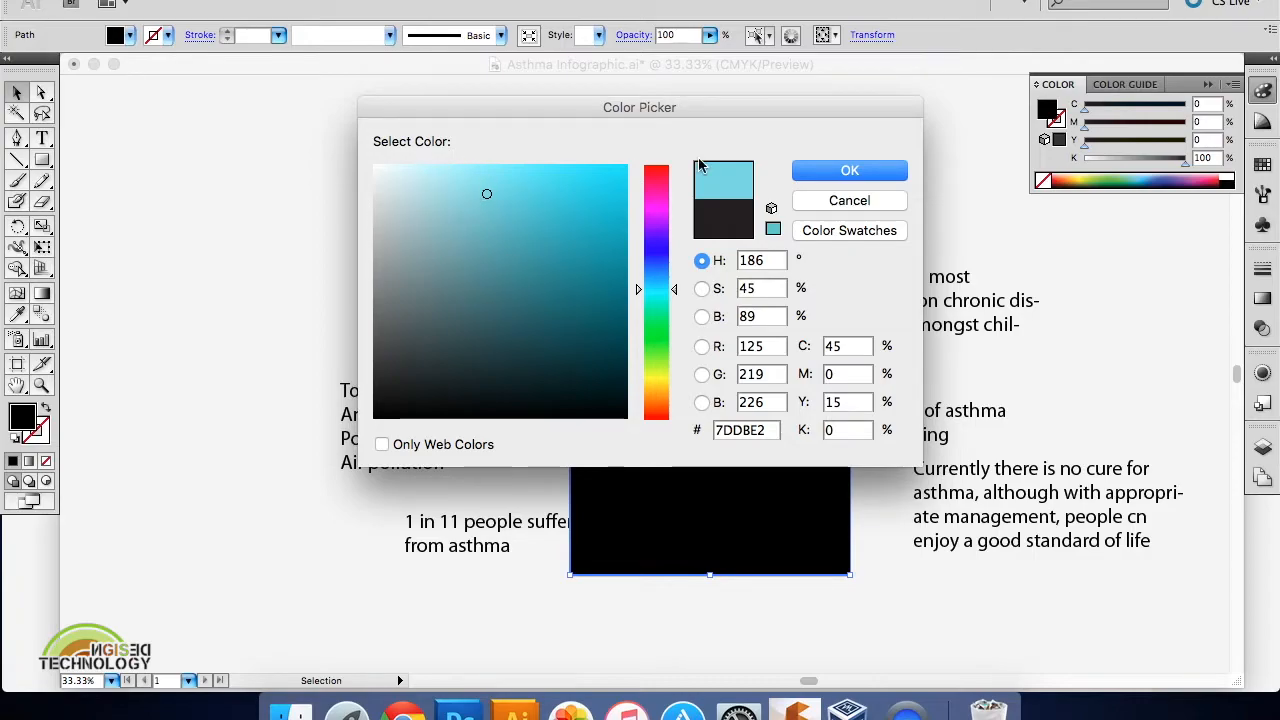
{"action": "left_click", "coordinate": [849, 173]}
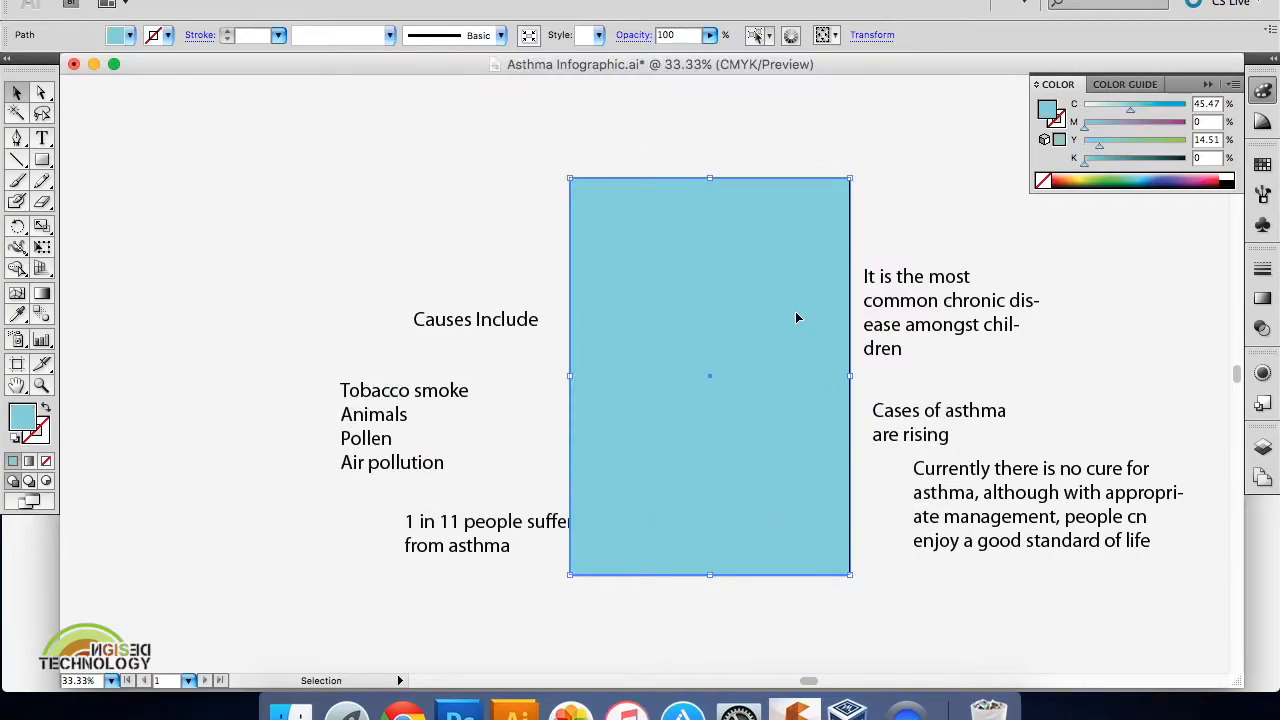
Send the blue background rectangle to the back and move the list of asthma causes directly beneath the "Causes Include" heading.
{"action": "right_click", "coordinate": [686, 424]}
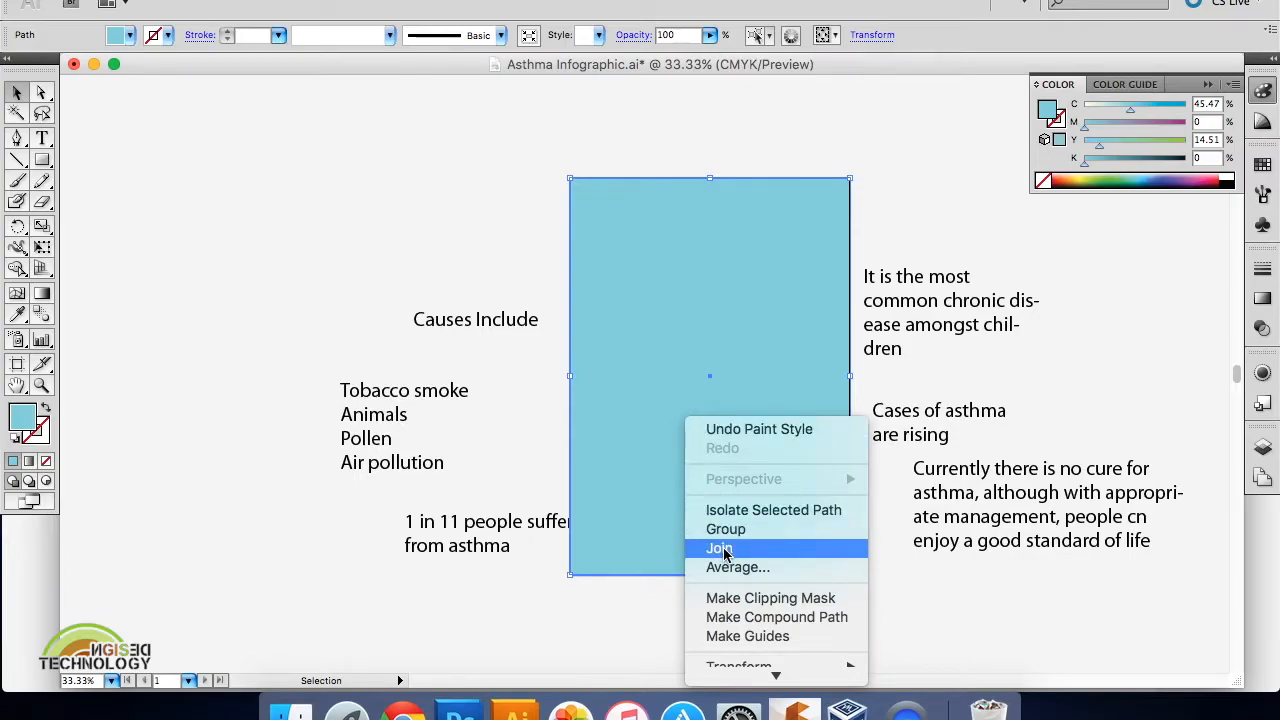
{"action": "scroll", "coordinate": [722, 551], "scroll_direction": "down", "scroll_amount": 2}
{"action": "mouse_move", "coordinate": [767, 660]}
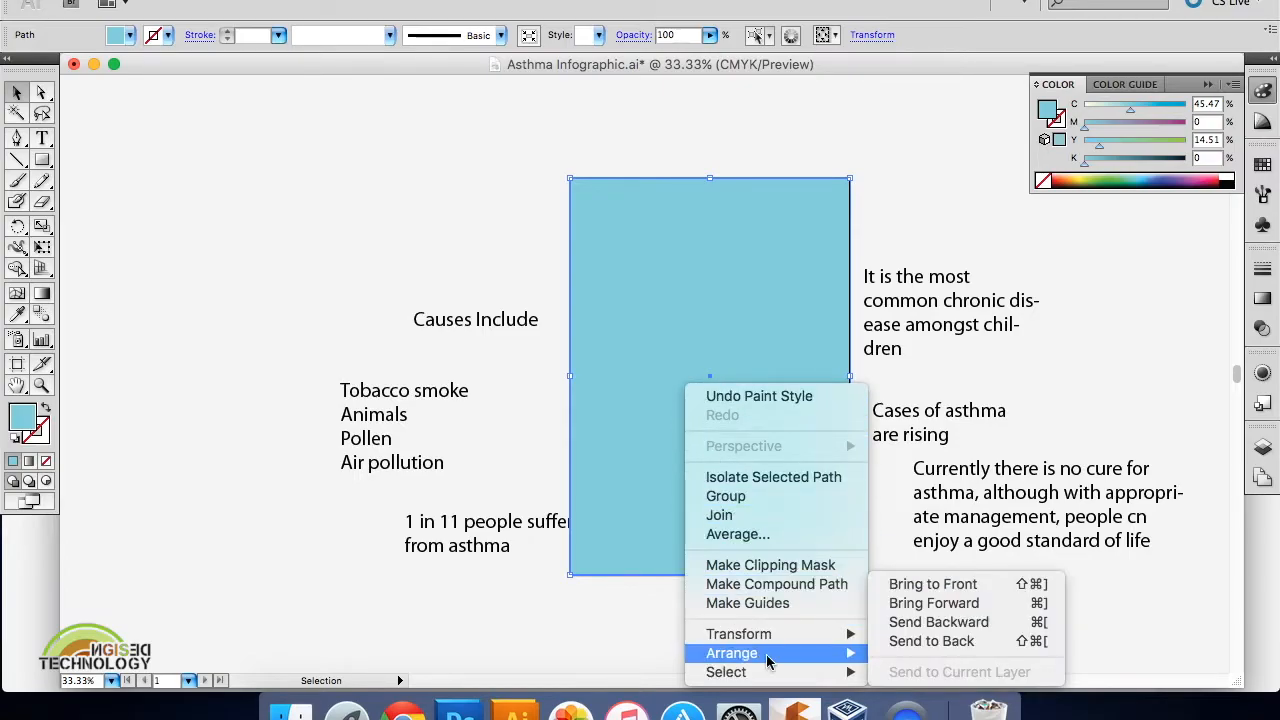
{"action": "left_click", "coordinate": [904, 643]}
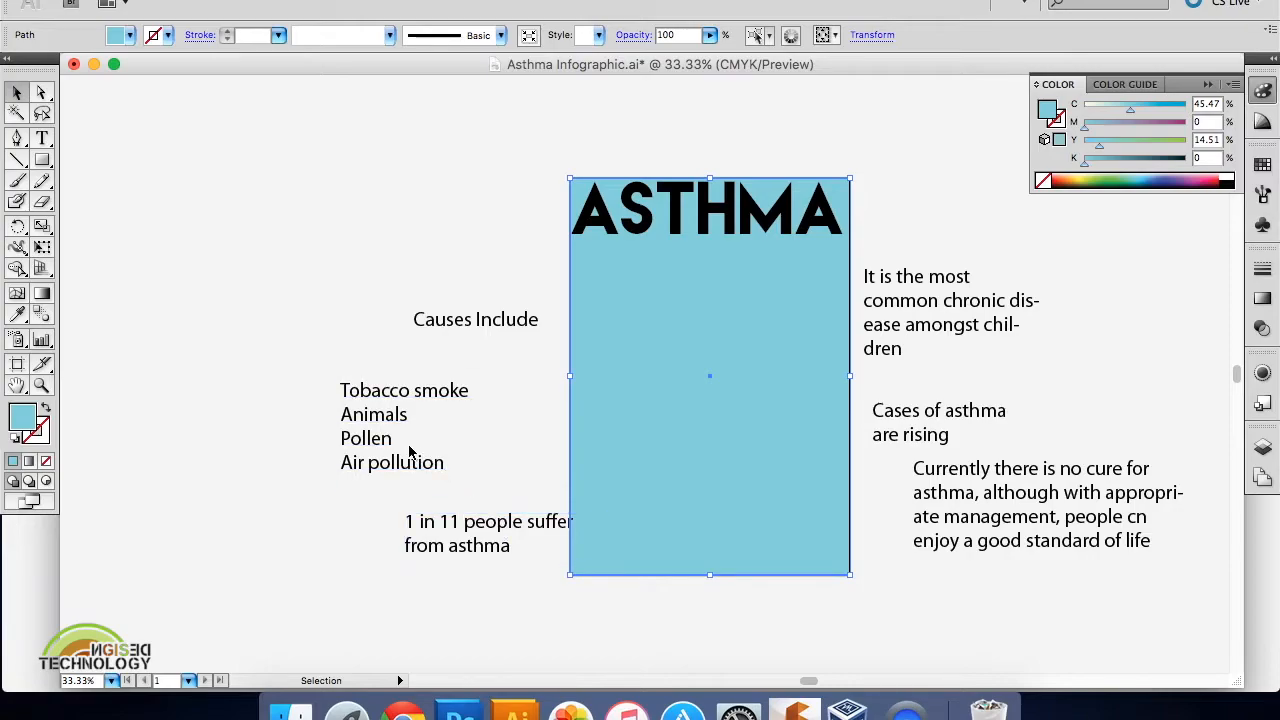
{"action": "left_click_drag", "start_coordinate": [395, 403], "coordinate": [465, 362]}
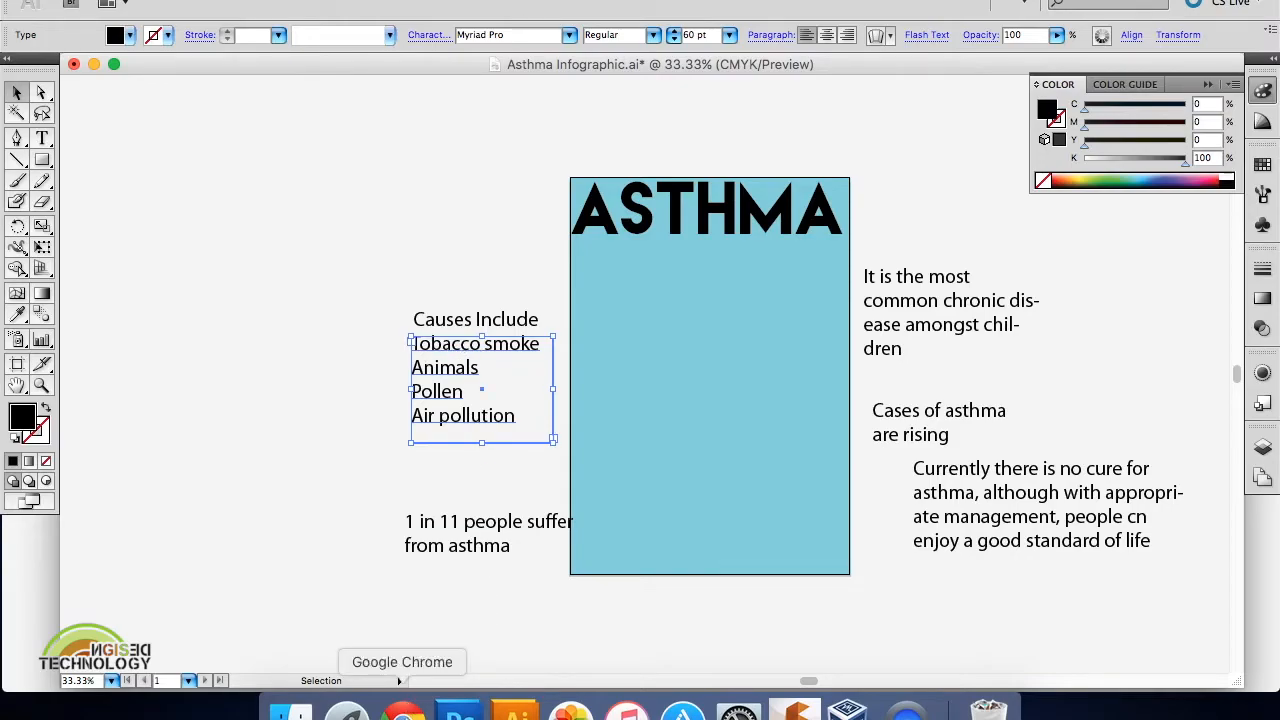
Switch to Chrome, copy the diagonal black cigarette image with red bands from the "cigarette logo" results, and paste it into the Illustrator infographic.
{"action": "left_click", "coordinate": [404, 712]}
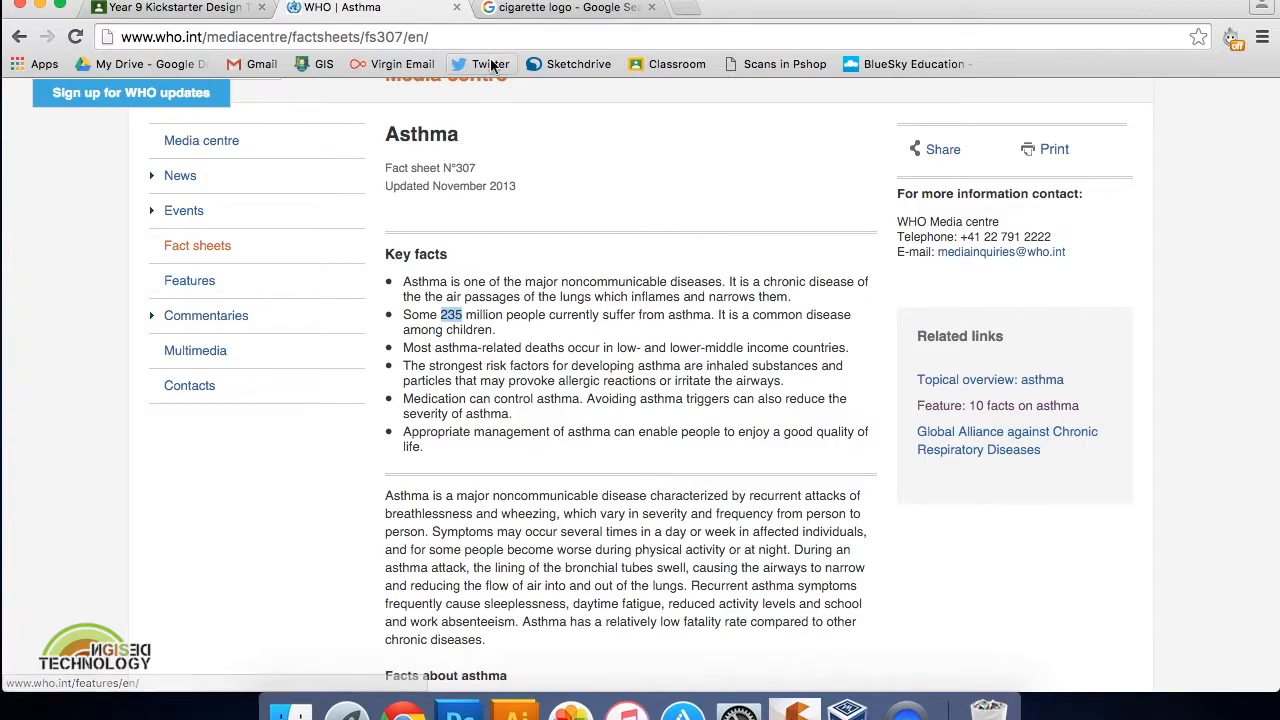
{"action": "left_click", "coordinate": [505, 8]}
{"action": "scroll", "coordinate": [470, 213], "scroll_direction": "up", "scroll_amount": 10}
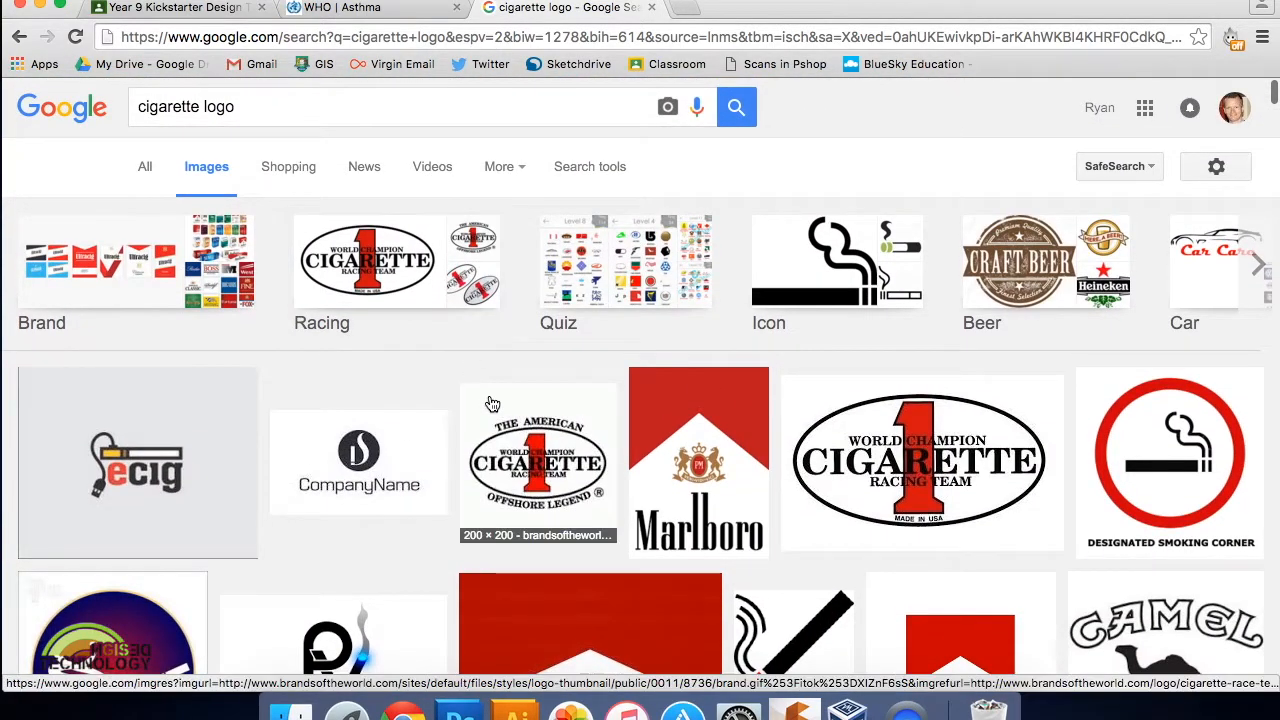
{"action": "scroll", "coordinate": [491, 400], "scroll_direction": "down", "scroll_amount": 5}
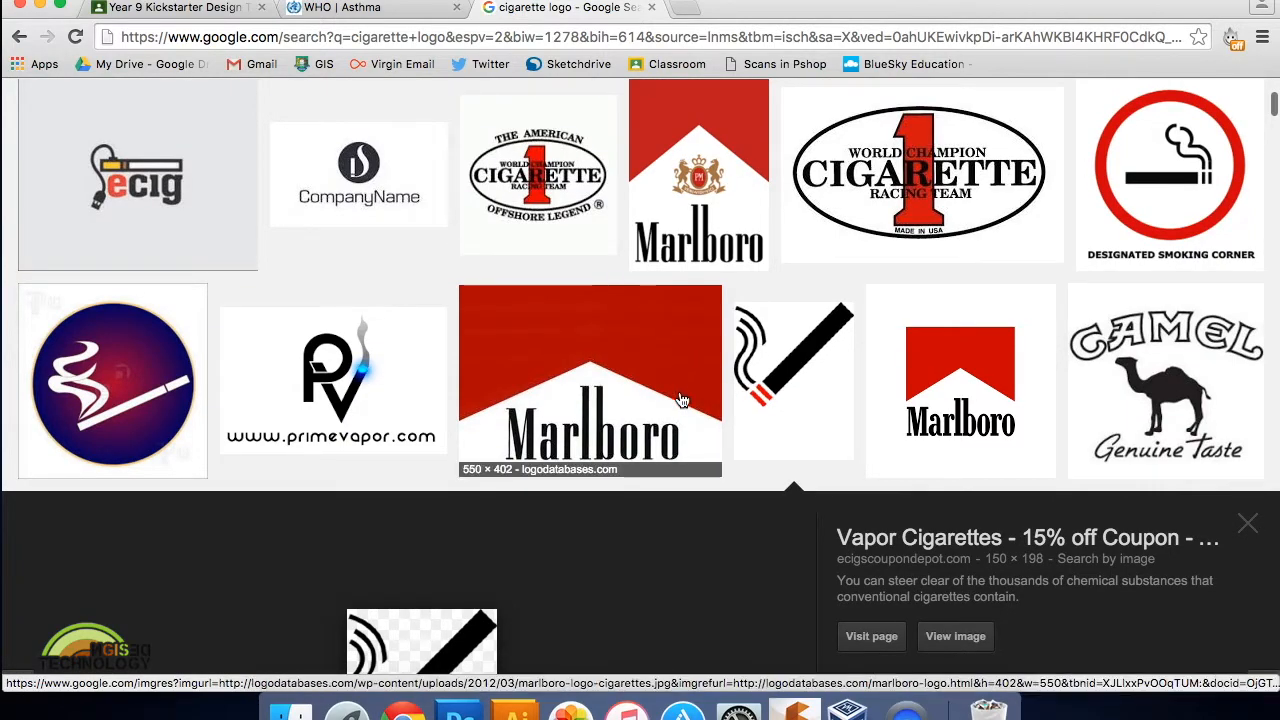
{"action": "scroll", "coordinate": [726, 451], "scroll_direction": "down", "scroll_amount": 9}
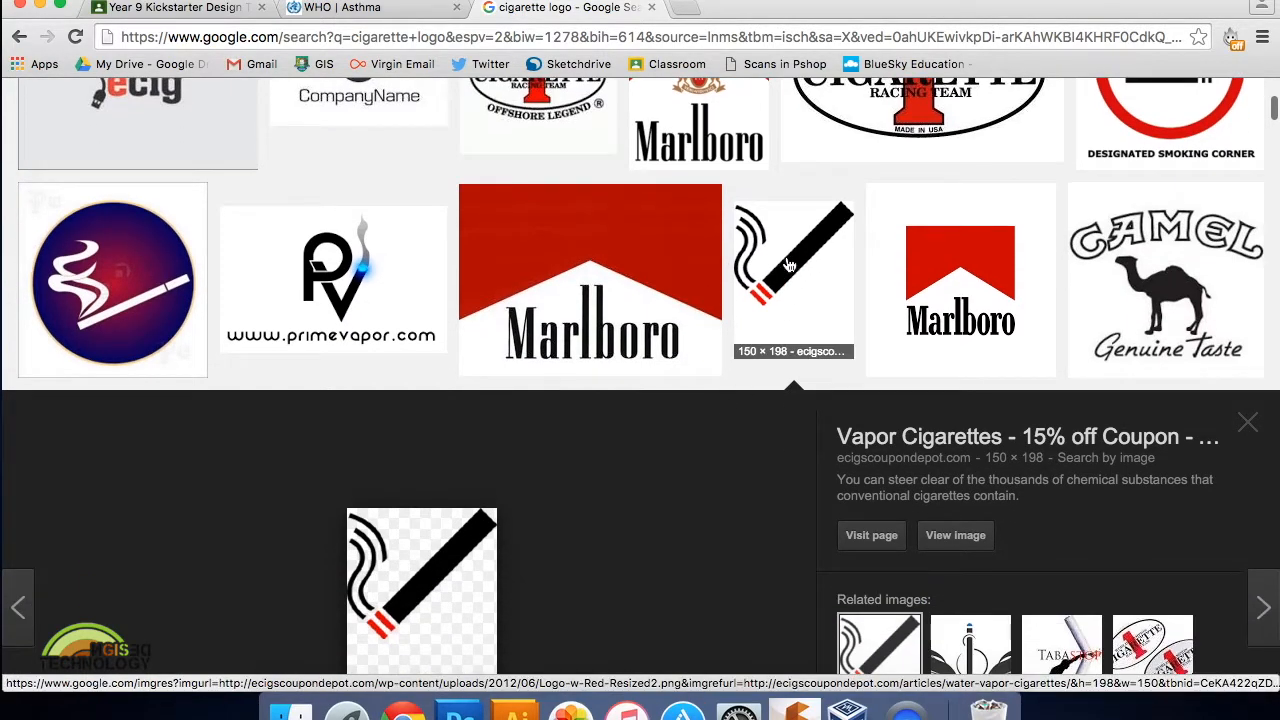
{"action": "scroll", "coordinate": [781, 285], "scroll_direction": "down", "scroll_amount": 14}
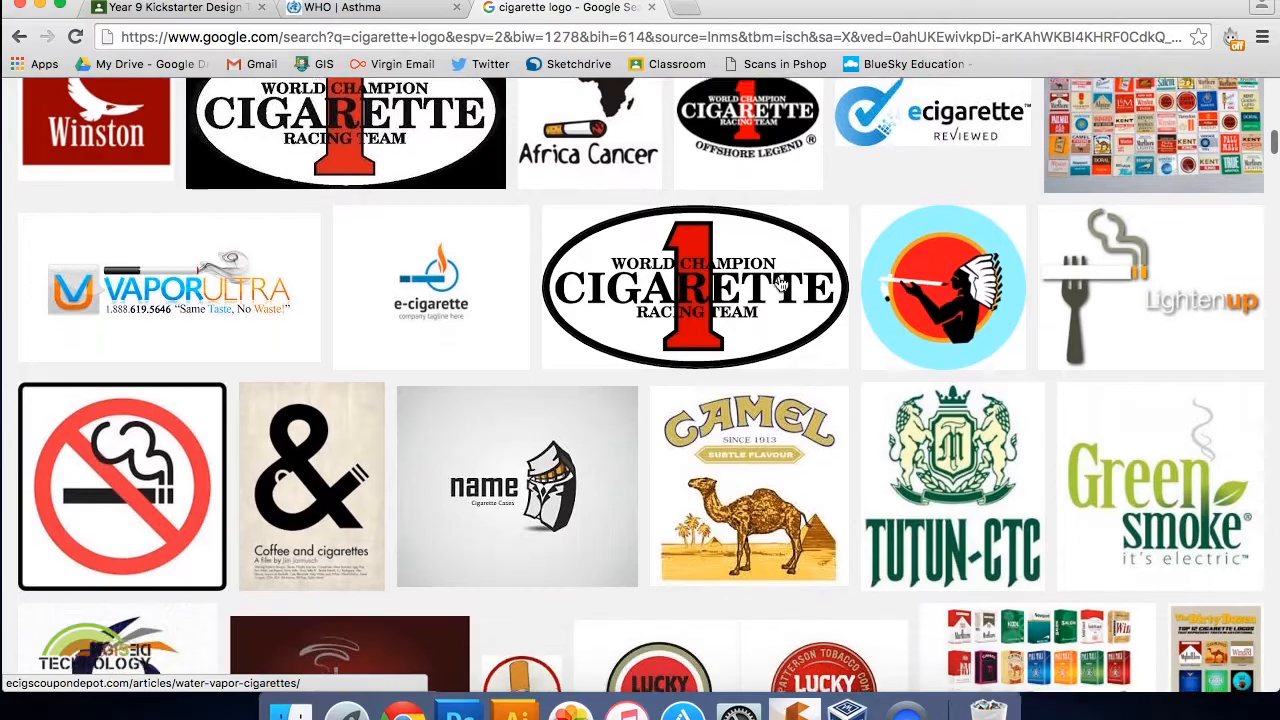
{"action": "scroll", "coordinate": [794, 371], "scroll_direction": "down", "scroll_amount": 7}
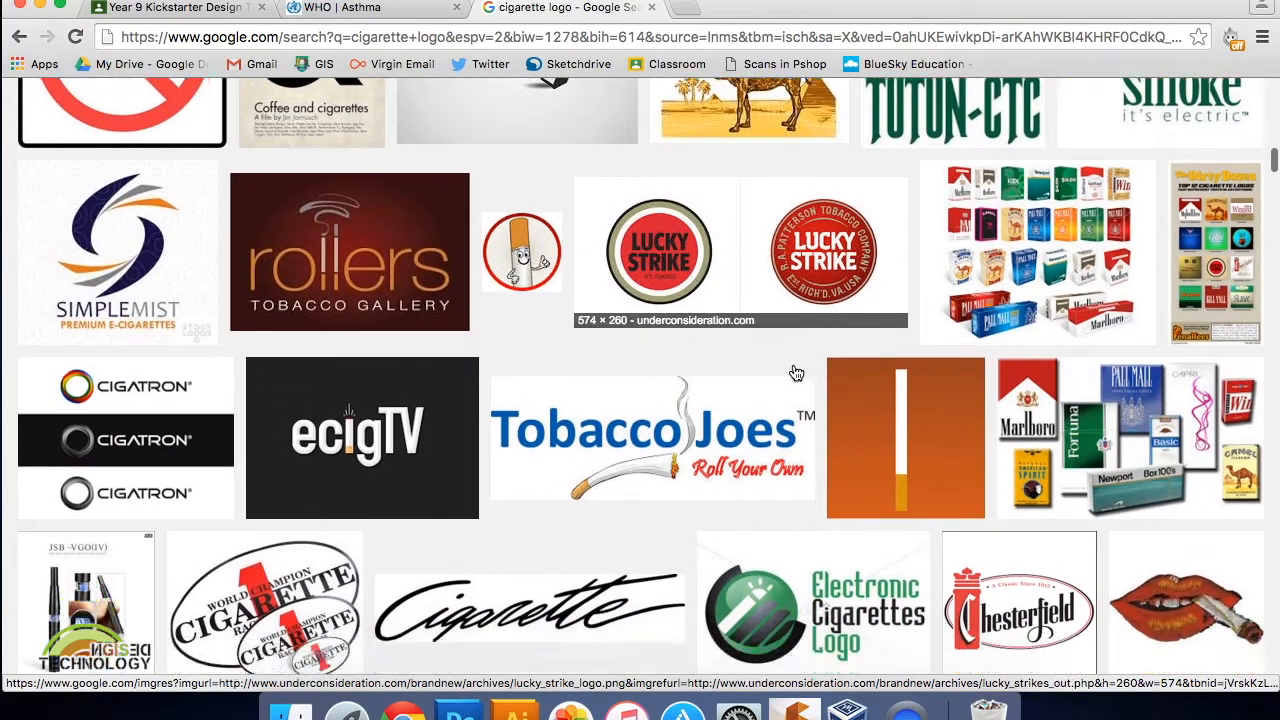
{"action": "scroll", "coordinate": [796, 373], "scroll_direction": "up", "scroll_amount": 20}
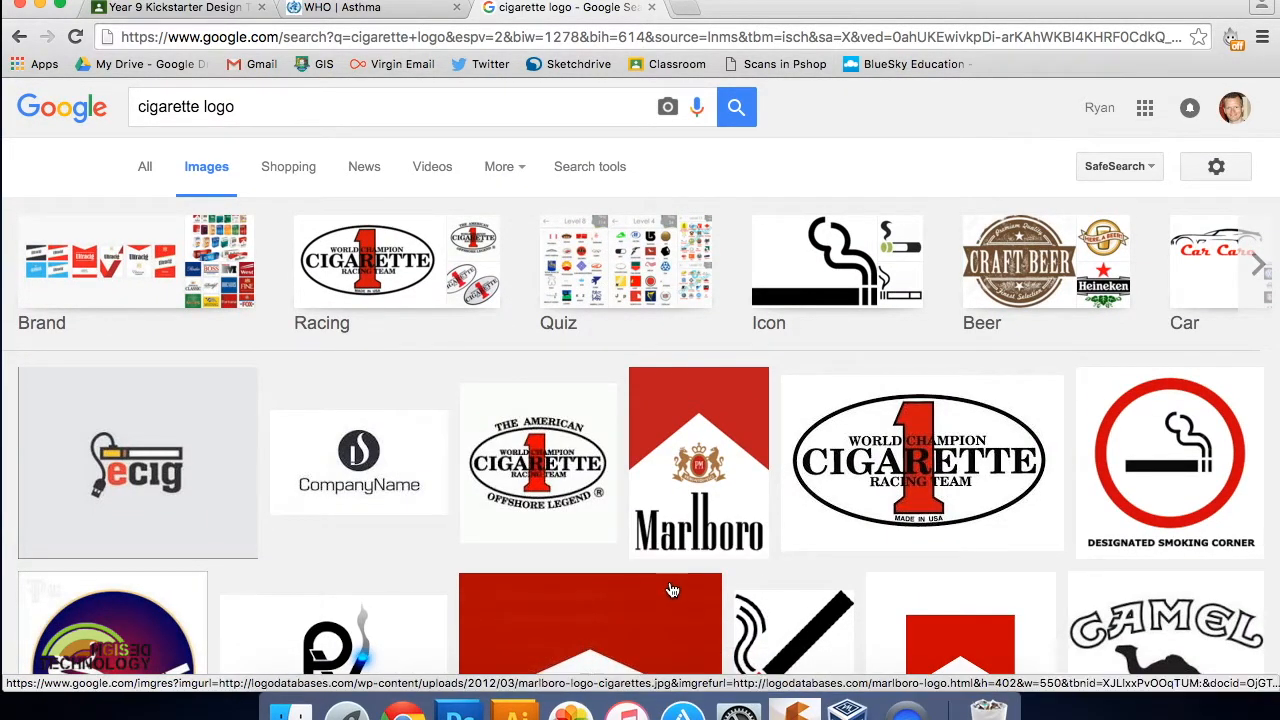
{"action": "scroll", "coordinate": [670, 588], "scroll_direction": "down", "scroll_amount": 6}
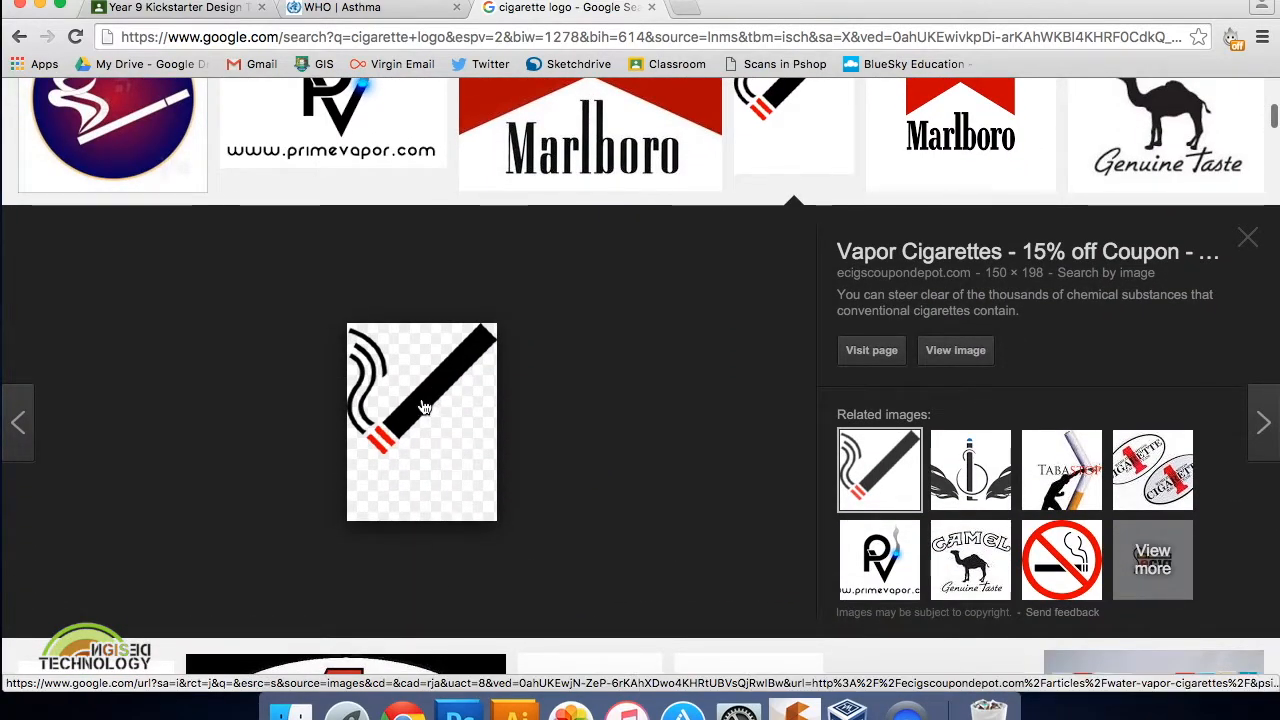
{"action": "right_click", "coordinate": [422, 402]}
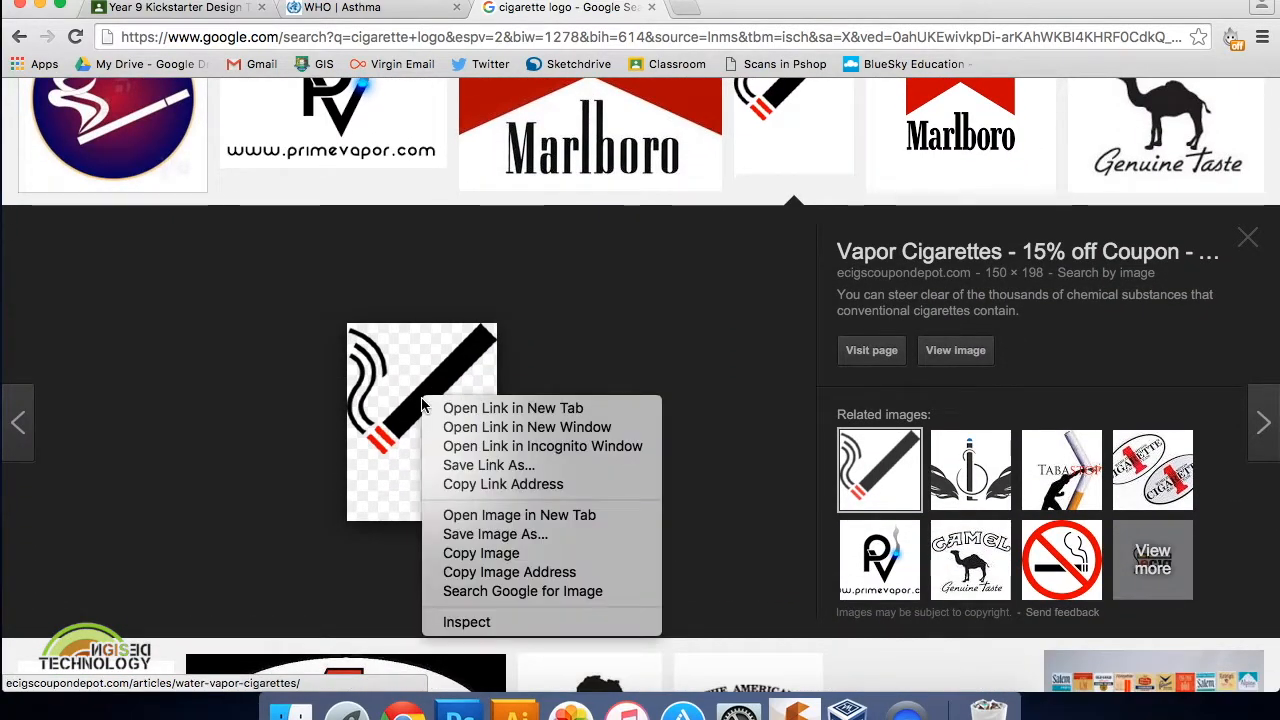
{"action": "left_click", "coordinate": [486, 553]}
{"action": "left_click", "coordinate": [514, 710]}
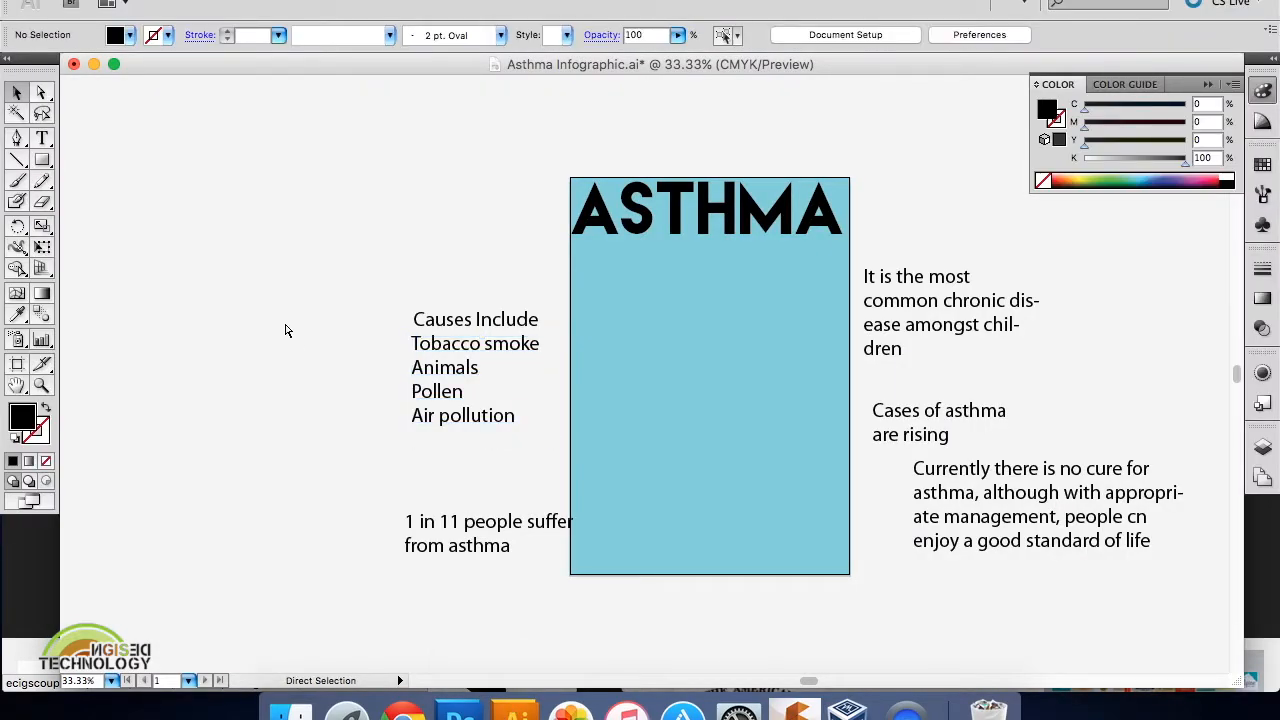
{"action": "key", "text": "super+v"}
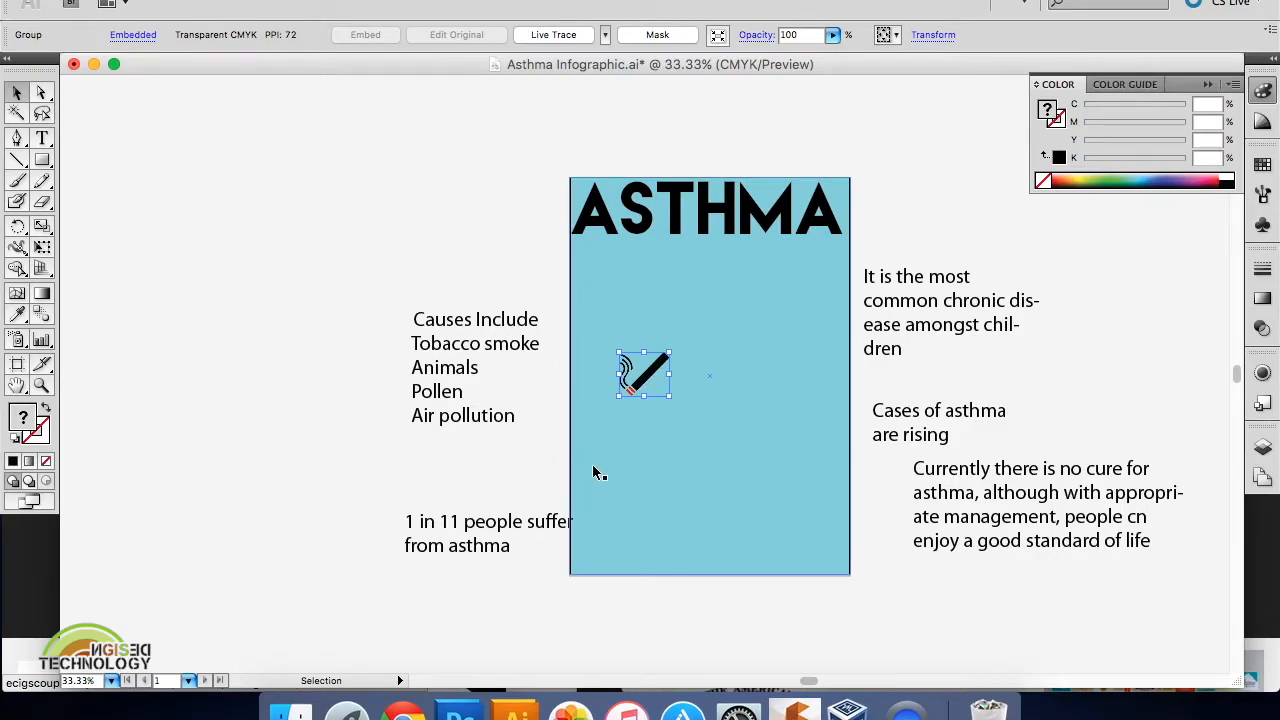
Examine the edge quality of the pasted cigarette image at high magnification, and return to a wider view near the title.
{"action": "left_click", "coordinate": [41, 386]}
{"action": "left_click", "coordinate": [640, 372]}
{"action": "left_click", "coordinate": [640, 390]}
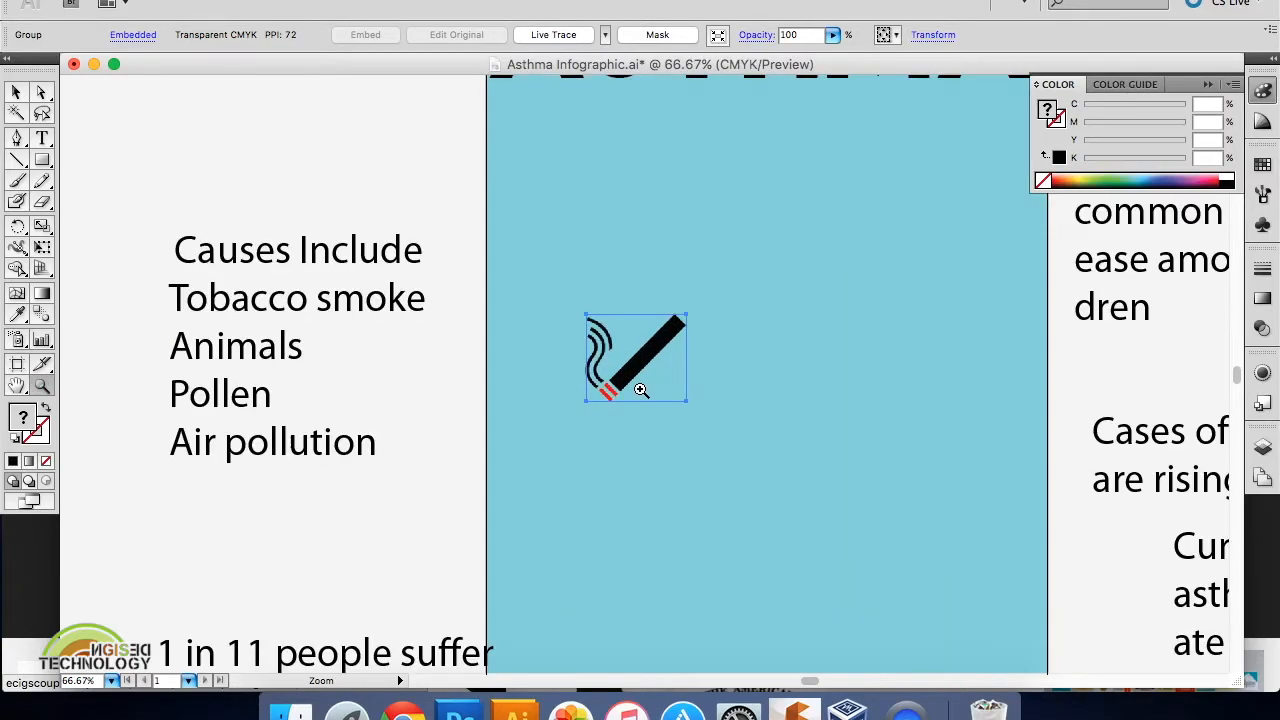
{"action": "left_click", "coordinate": [641, 378]}
{"action": "left_click", "coordinate": [625, 352]}
{"action": "left_click", "coordinate": [629, 371]}
{"action": "left_click", "coordinate": [645, 396]}
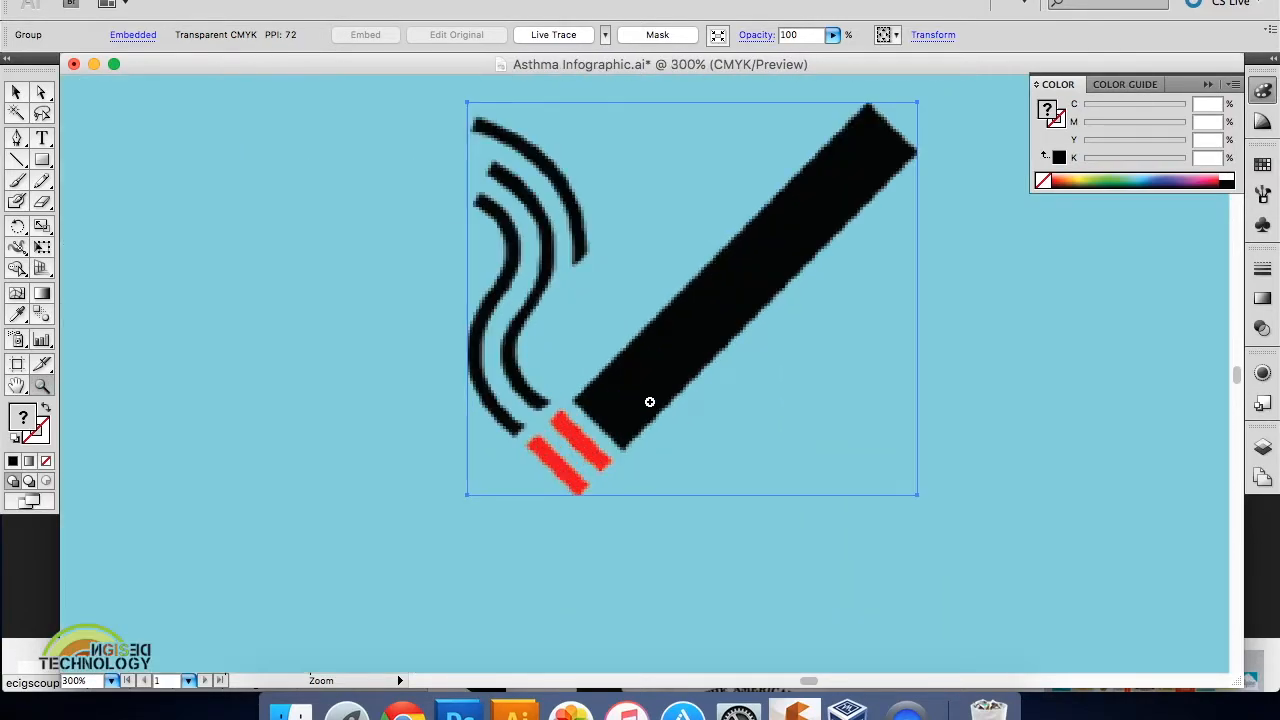
{"action": "left_click", "coordinate": [652, 405]}
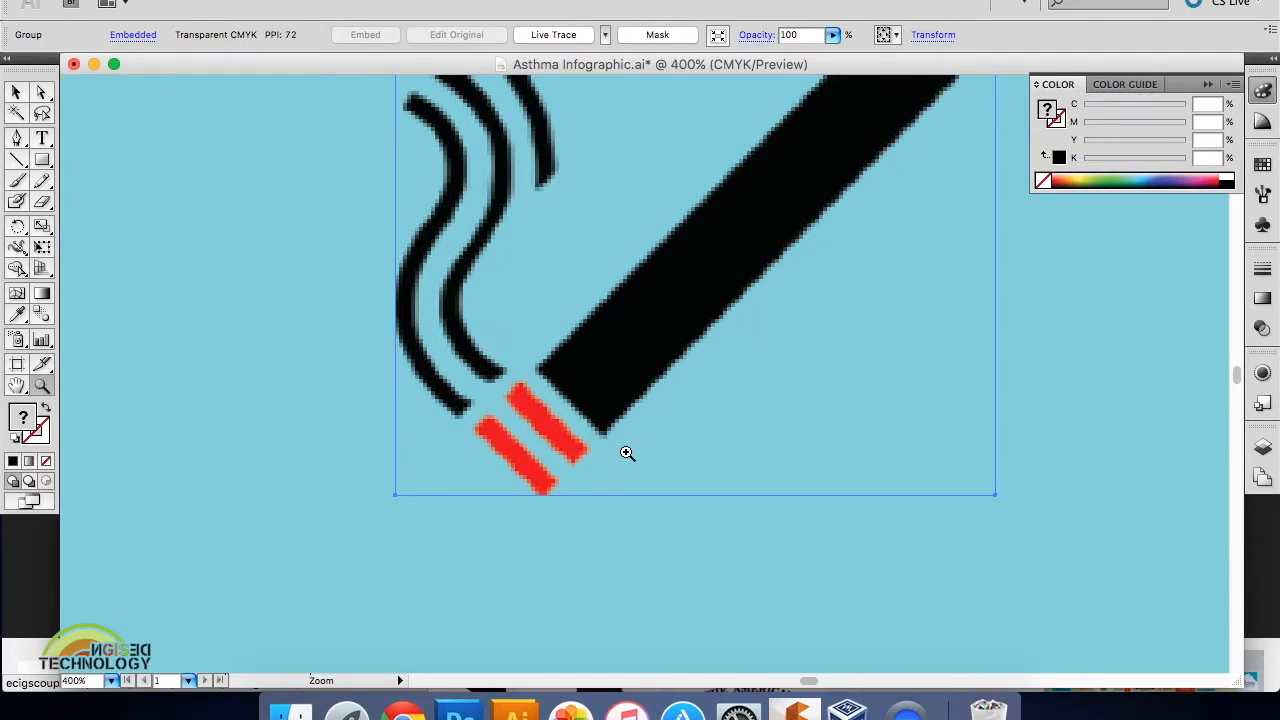
{"action": "left_click", "coordinate": [41, 91]}
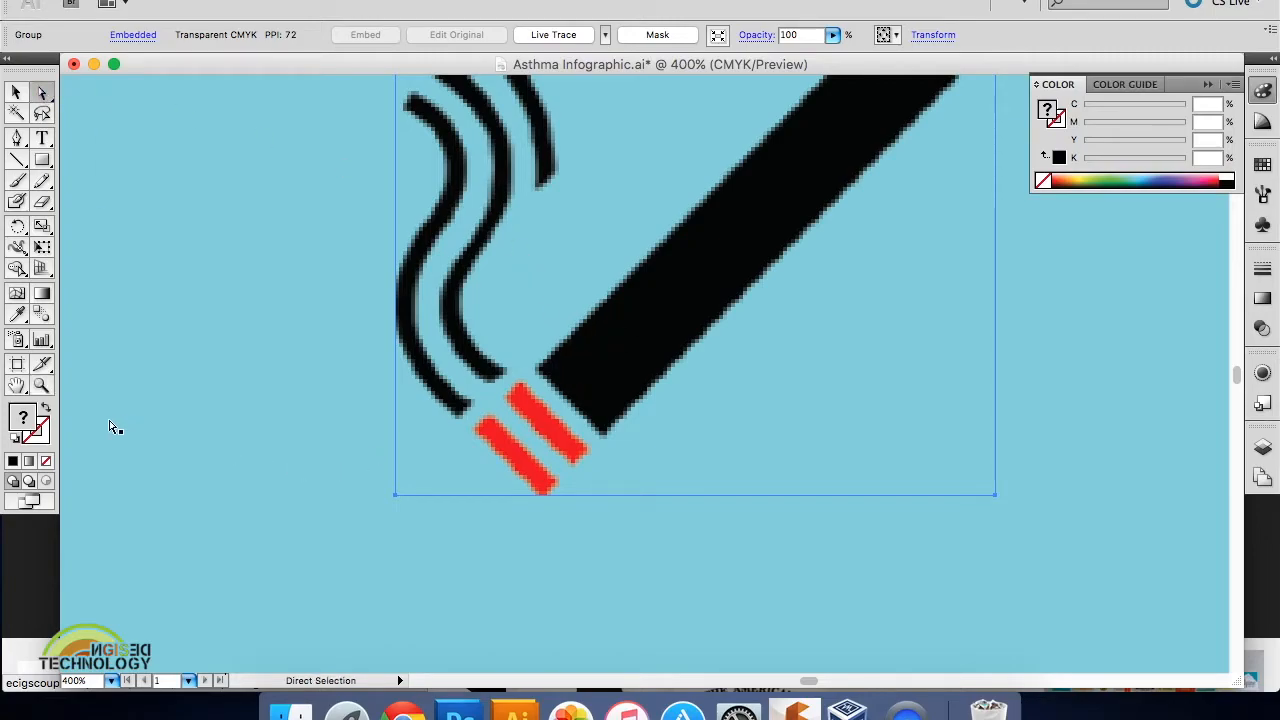
{"action": "left_click", "coordinate": [41, 386]}
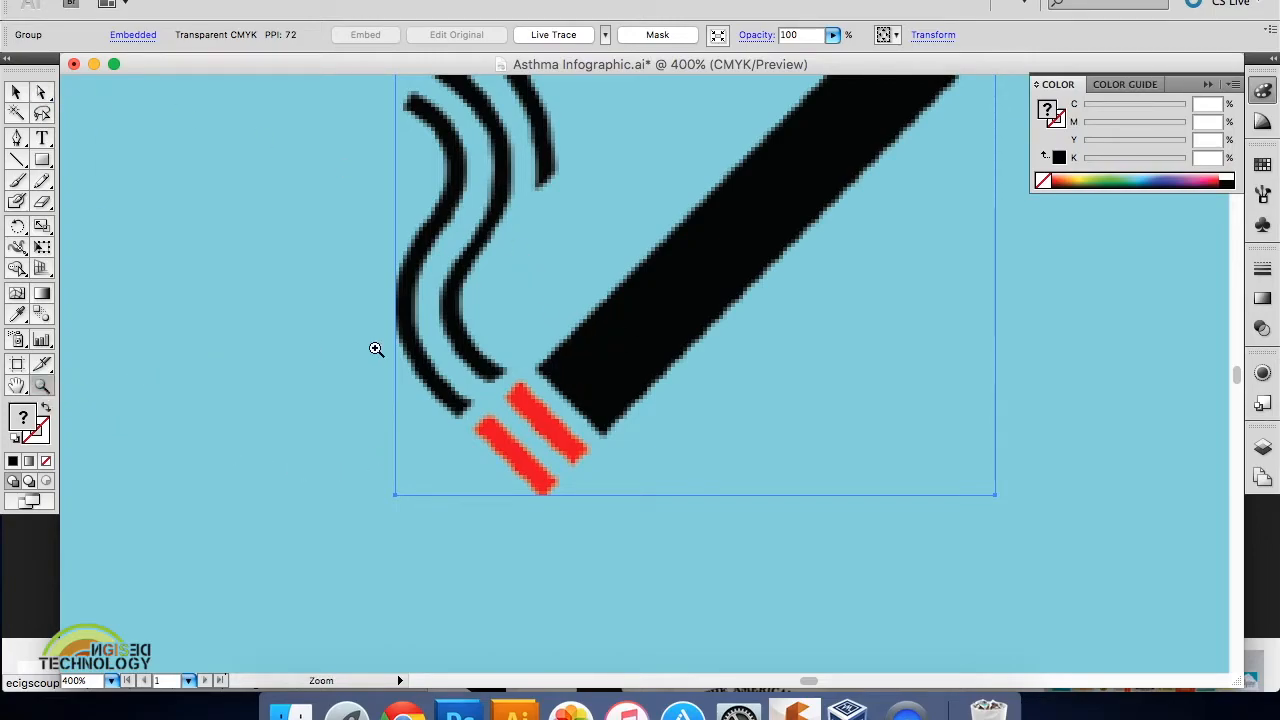
{"action": "left_click", "coordinate": [590, 358], "text": "alt"}
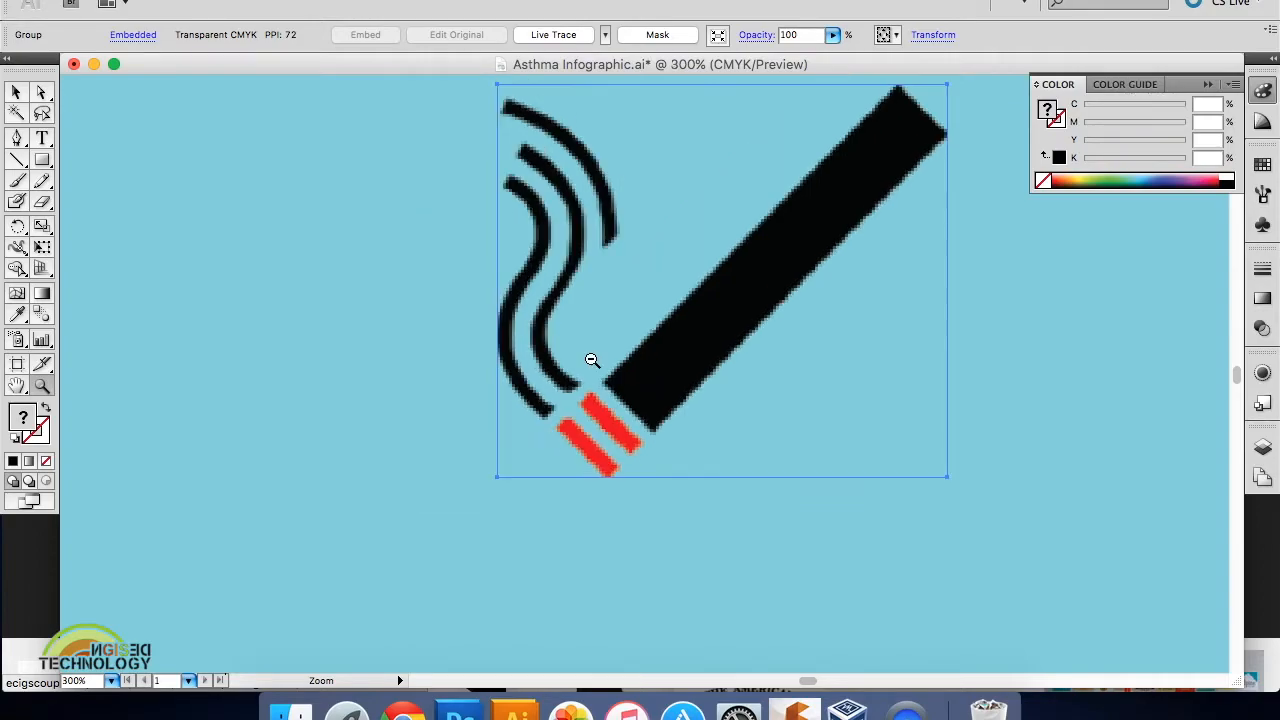
{"action": "left_click", "coordinate": [591, 359], "text": "alt"}
{"action": "left_click", "coordinate": [591, 359], "text": "alt"}
{"action": "scroll", "coordinate": [591, 359], "scroll_direction": "up", "scroll_amount": 10}
{"action": "scroll", "coordinate": [591, 359], "scroll_direction": "right", "scroll_amount": 2}
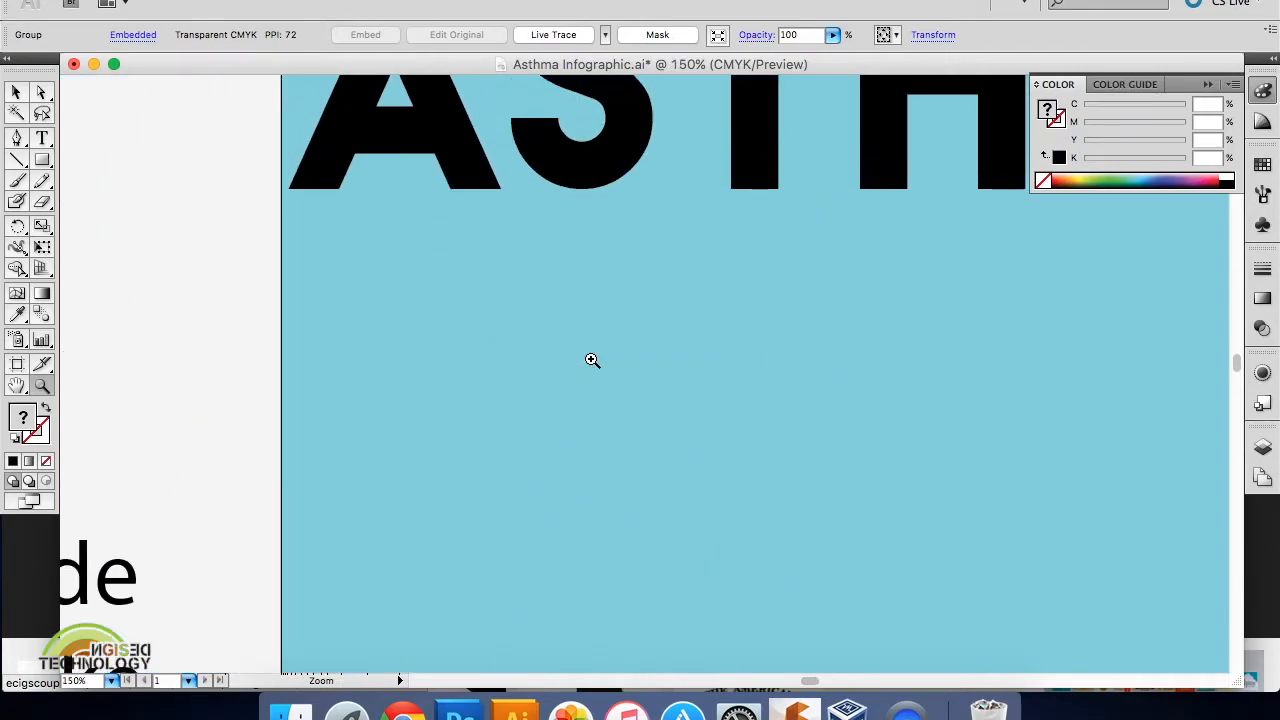
Examine the edges of the letters A and S in the ASTHMA title at up to 1600% magnification.
{"action": "left_click", "coordinate": [571, 189]}
{"action": "left_click", "coordinate": [586, 285]}
{"action": "left_click", "coordinate": [622, 395]}
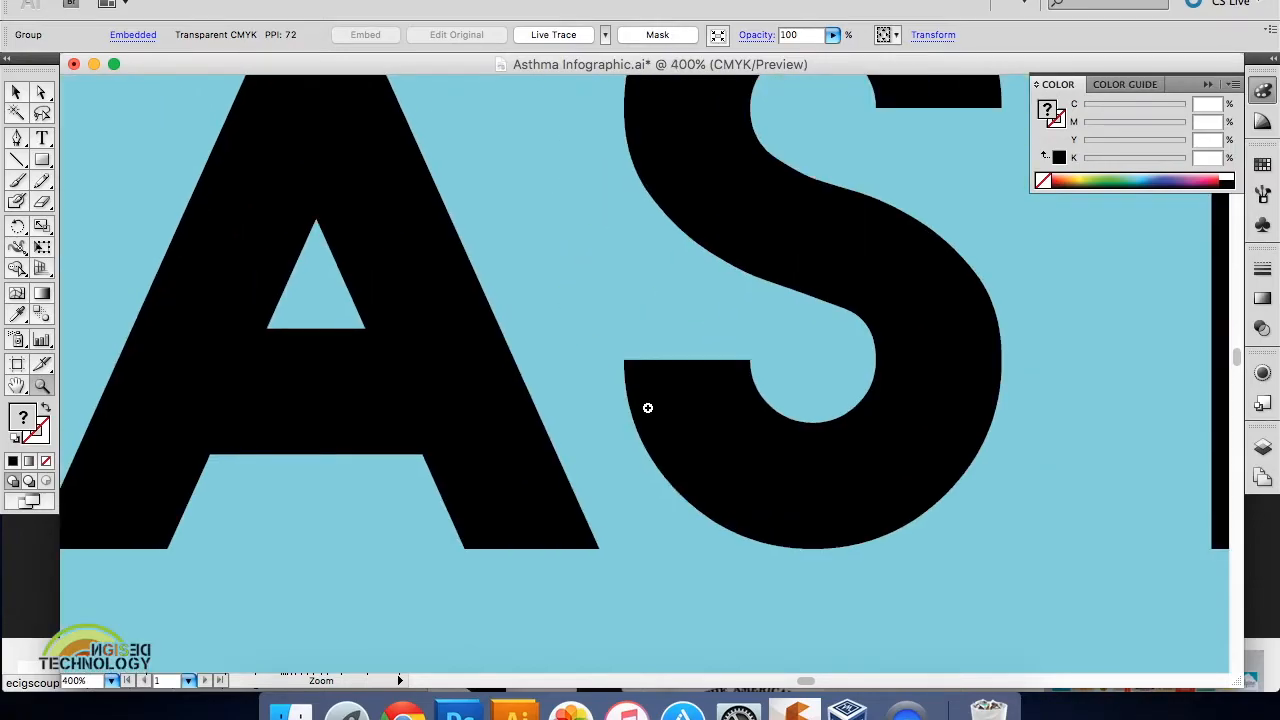
{"action": "left_click", "coordinate": [646, 409]}
{"action": "left_click", "coordinate": [636, 423]}
{"action": "left_click", "coordinate": [658, 395]}
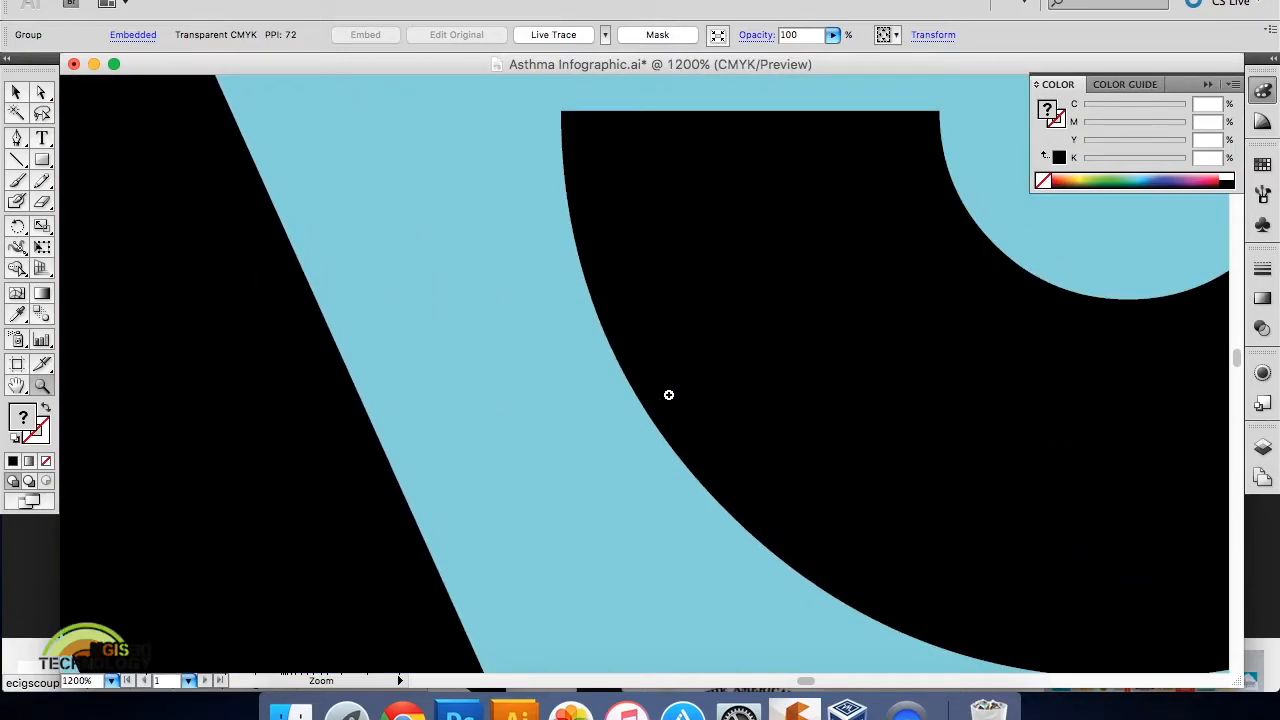
{"action": "left_click", "coordinate": [650, 402]}
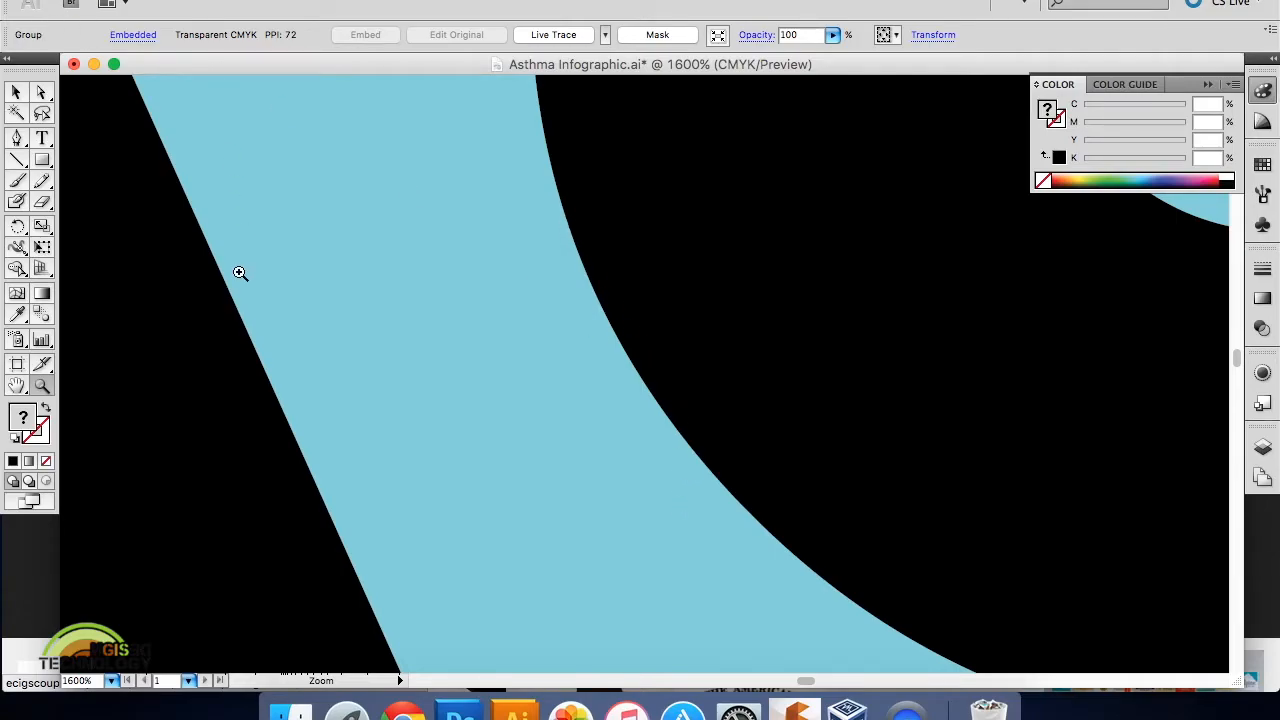
Switch the document to Outline view and undo the paste of the cigarette image.
{"action": "left_click", "coordinate": [466, 2]}
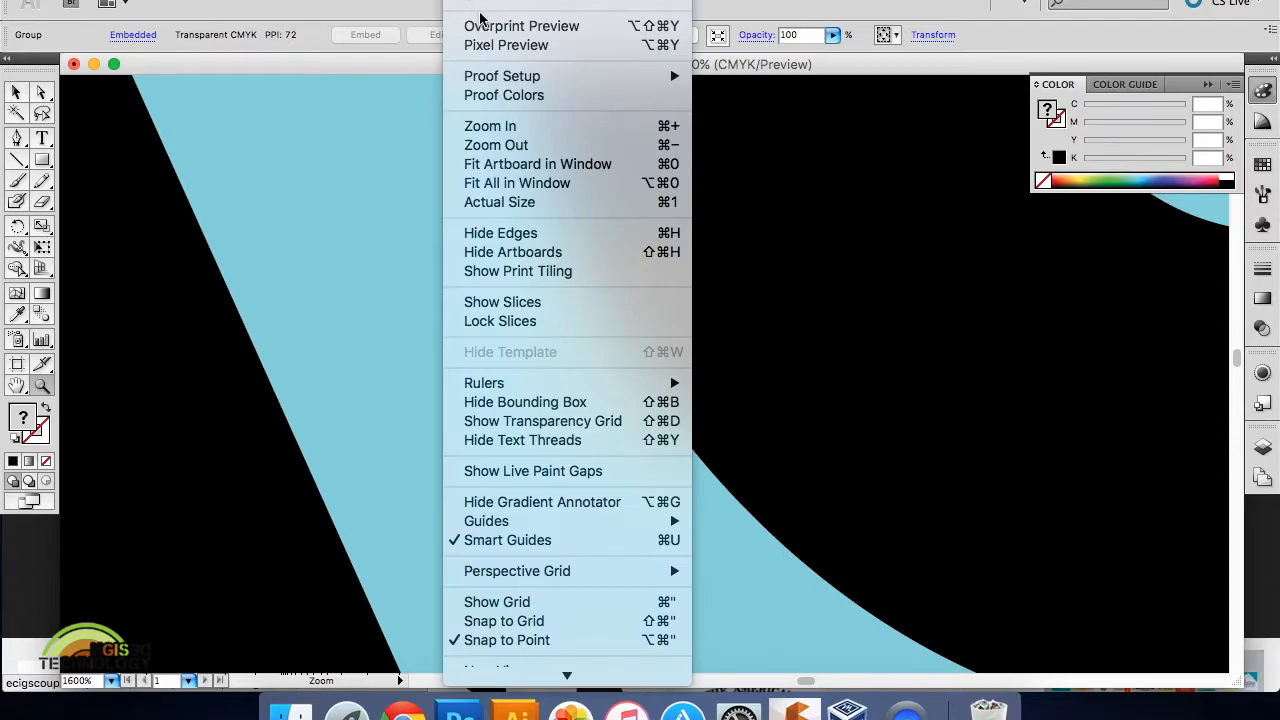
{"action": "left_click", "coordinate": [510, 26]}
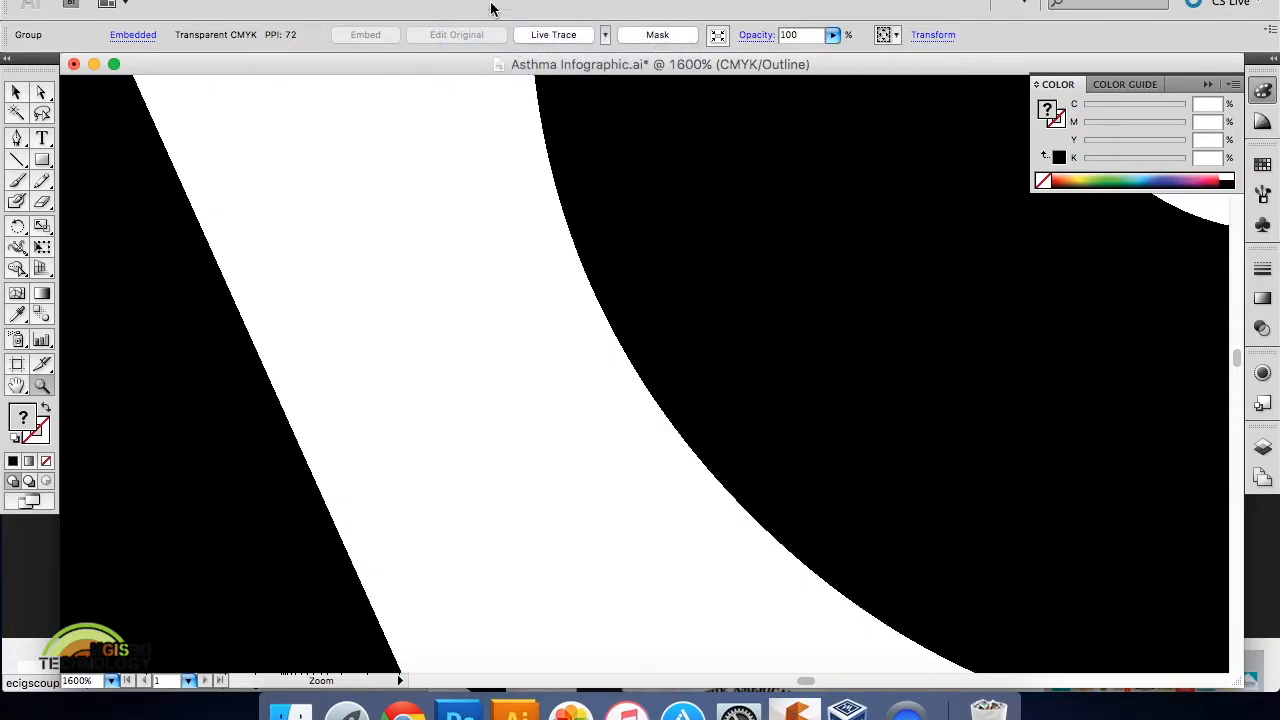
{"action": "left_click", "coordinate": [190, 2]}
{"action": "left_click", "coordinate": [209, 2]}
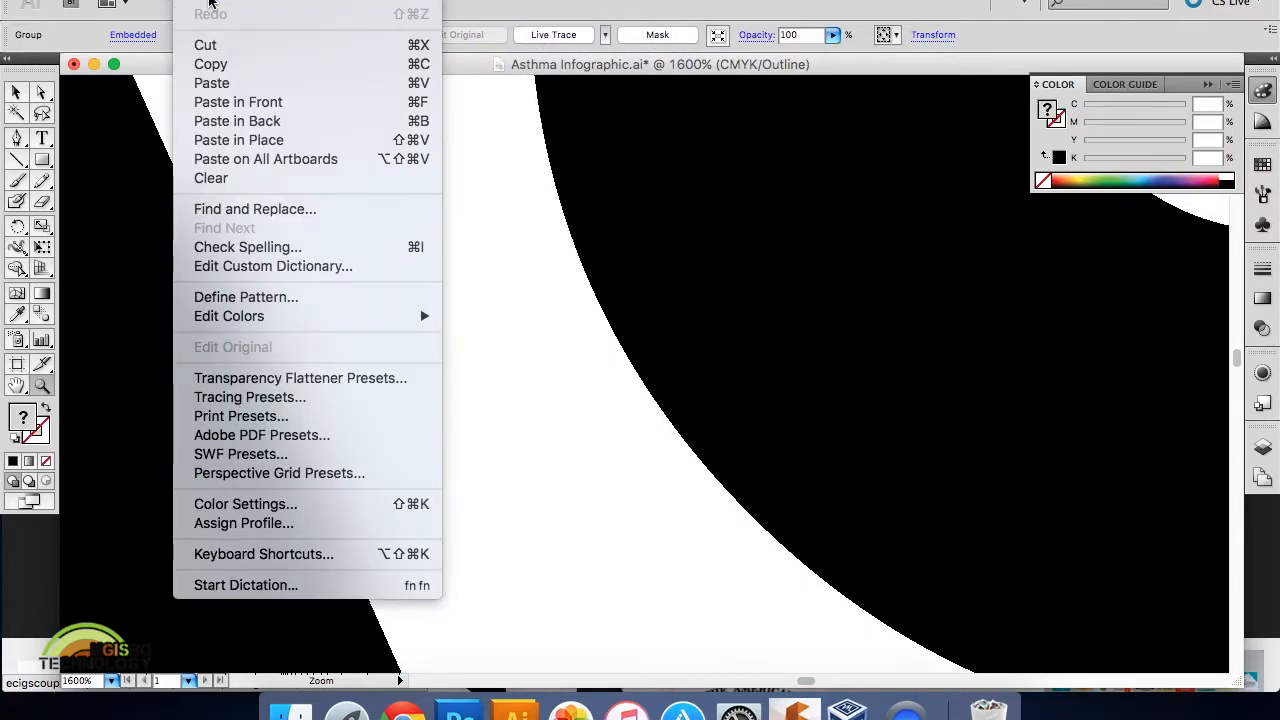
{"action": "left_click", "coordinate": [410, 2]}
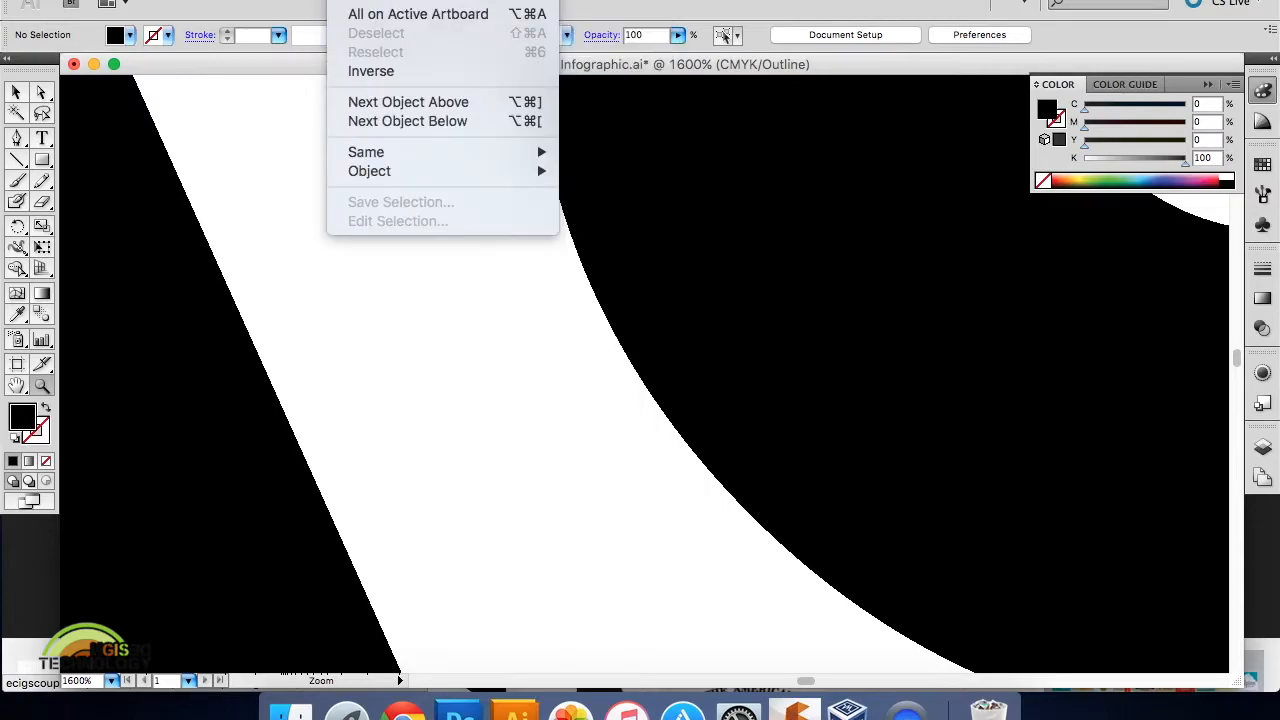
Fit the whole layout in the window in Overprint Preview, and paste the cigarette image onto the artboard again.
{"action": "mouse_move", "coordinate": [466, 2]}
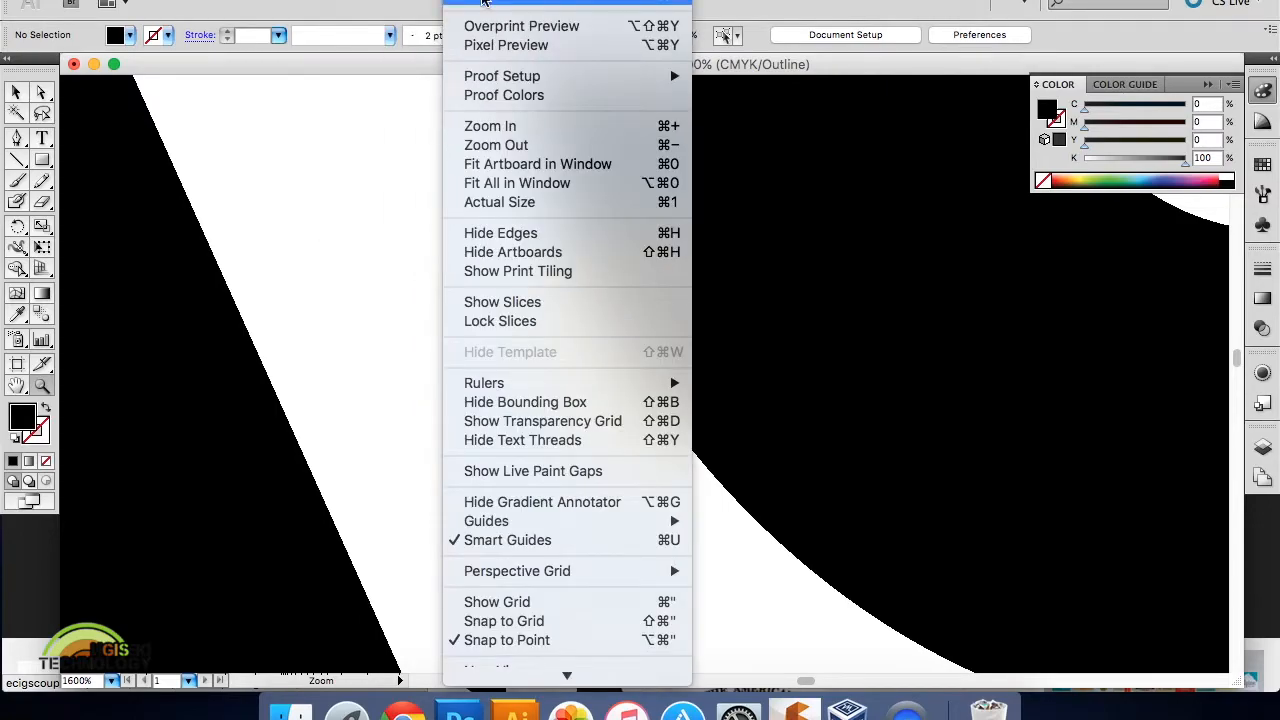
{"action": "left_click", "coordinate": [511, 185]}
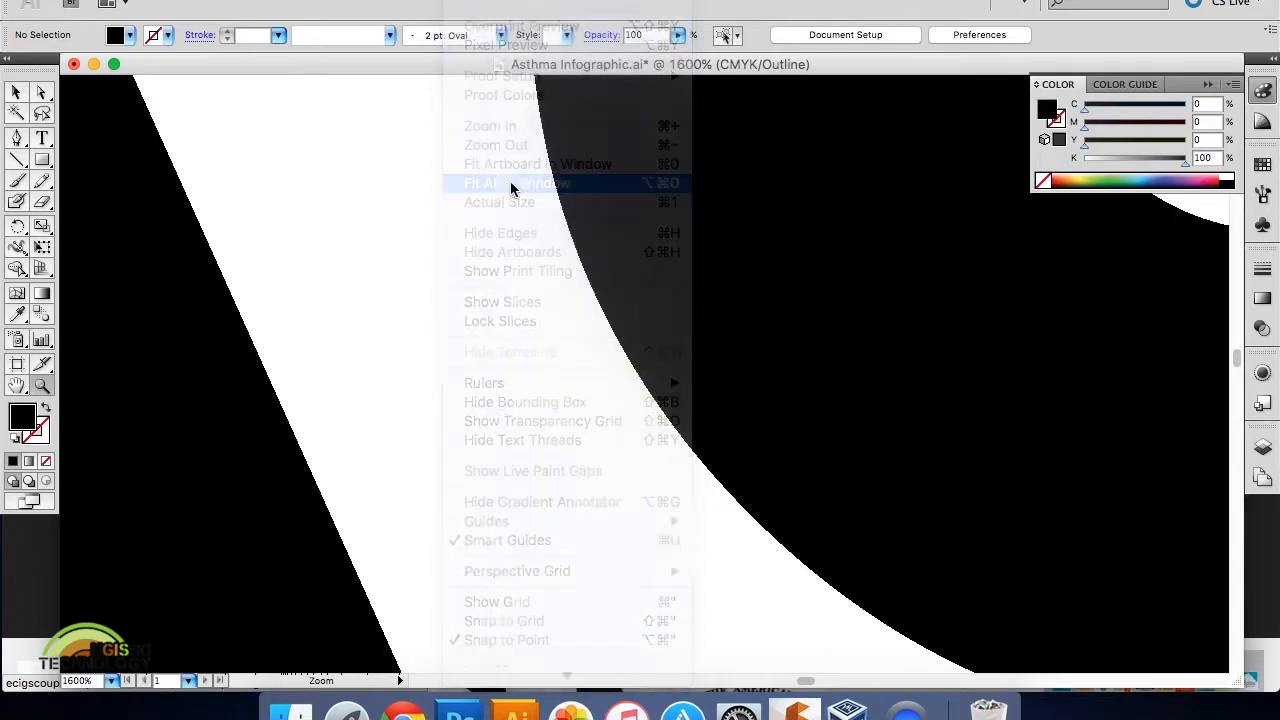
{"action": "left_click", "coordinate": [190, 1]}
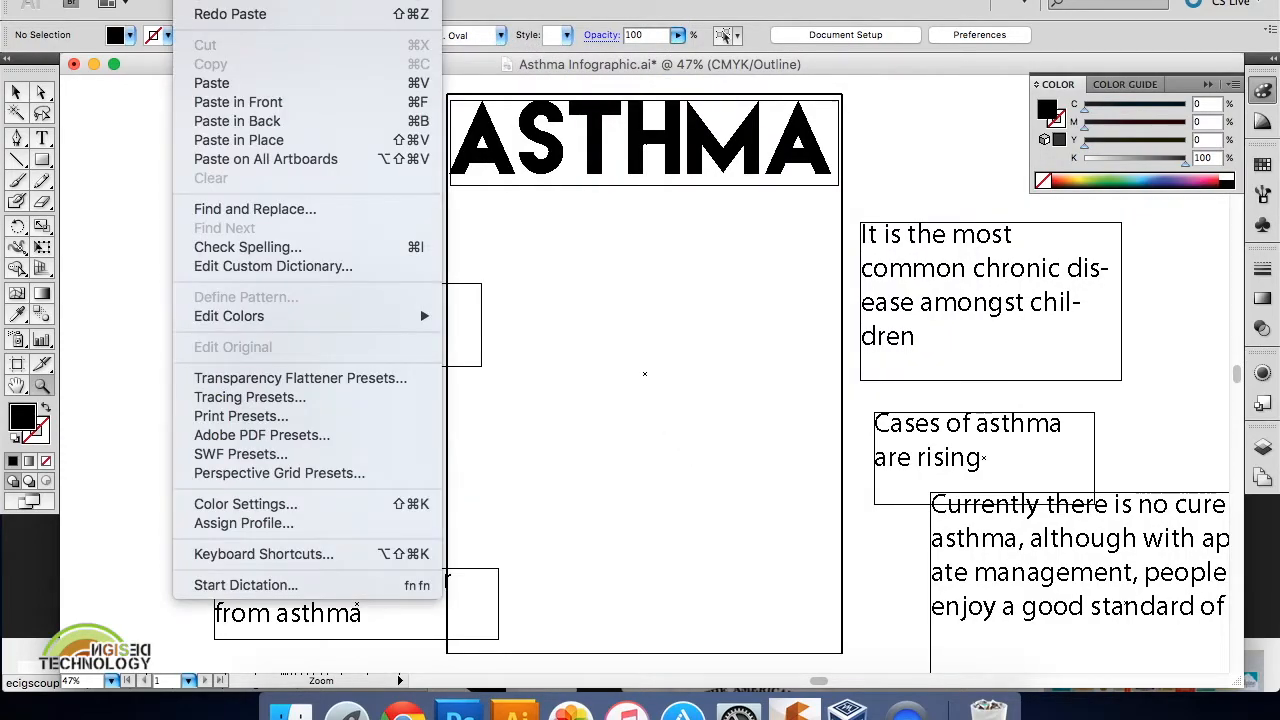
{"action": "mouse_move", "coordinate": [463, 1]}
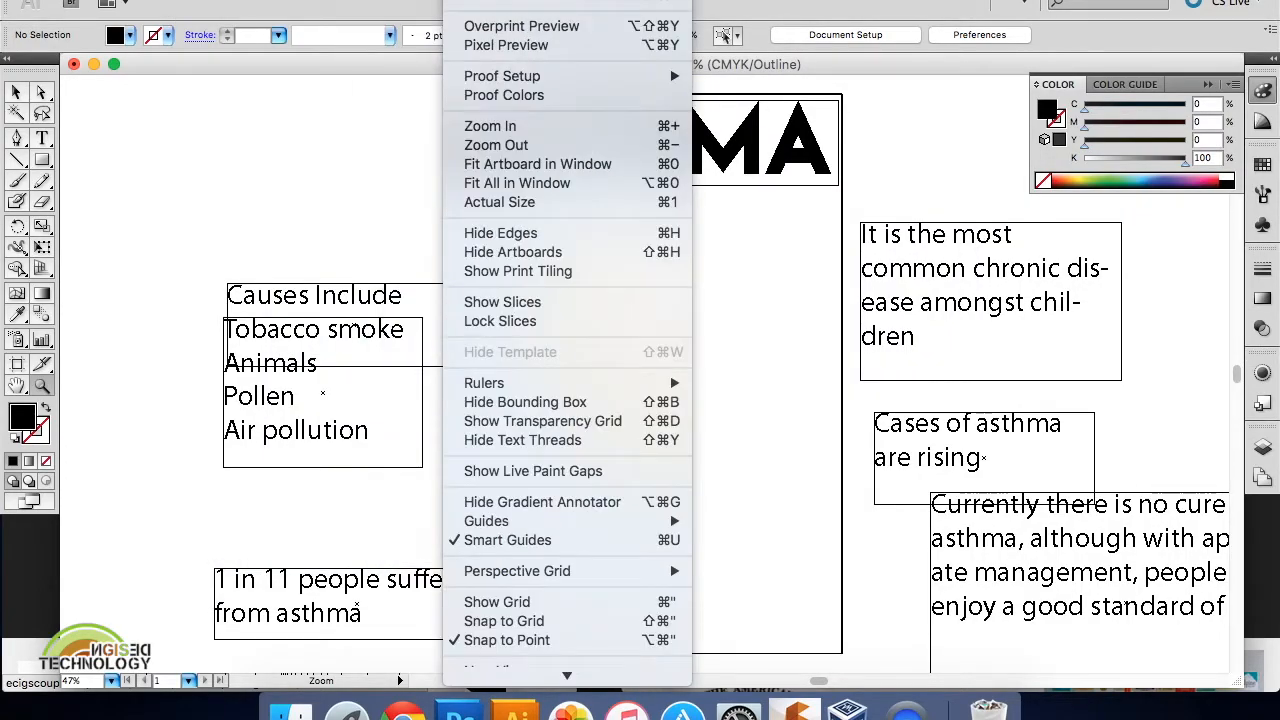
{"action": "left_click", "coordinate": [480, 24]}
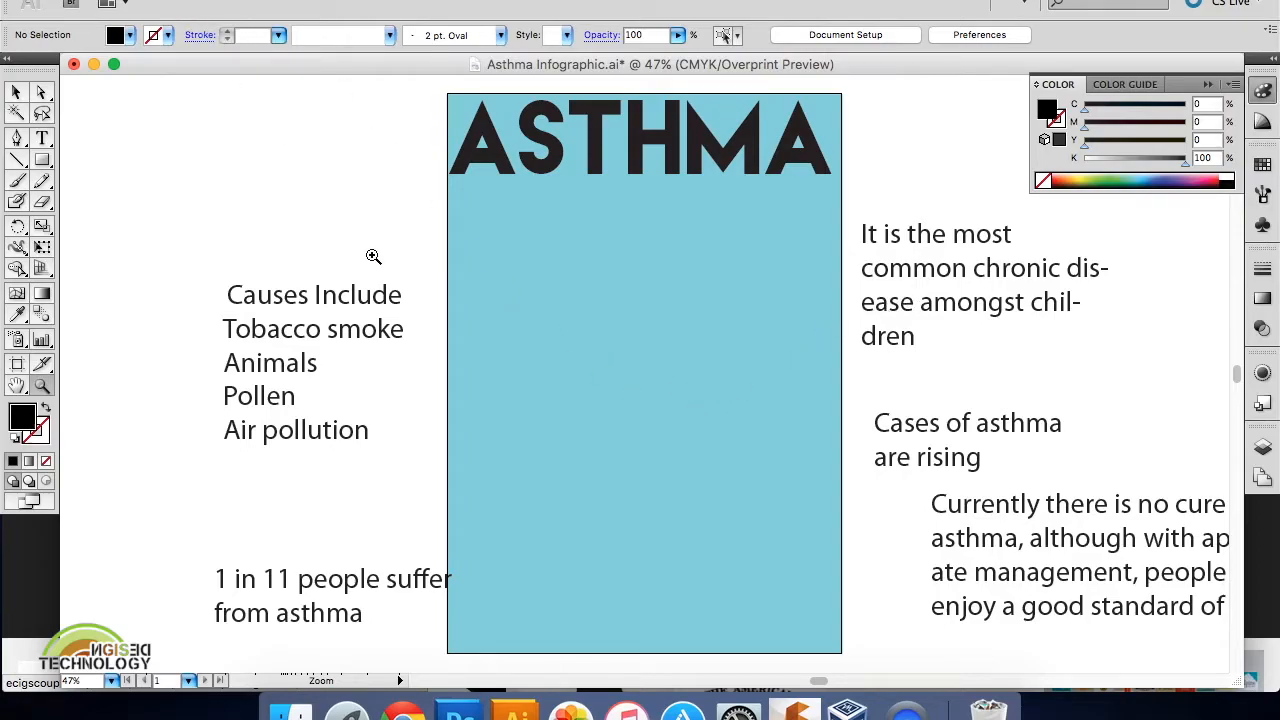
{"action": "key", "text": "super+v"}
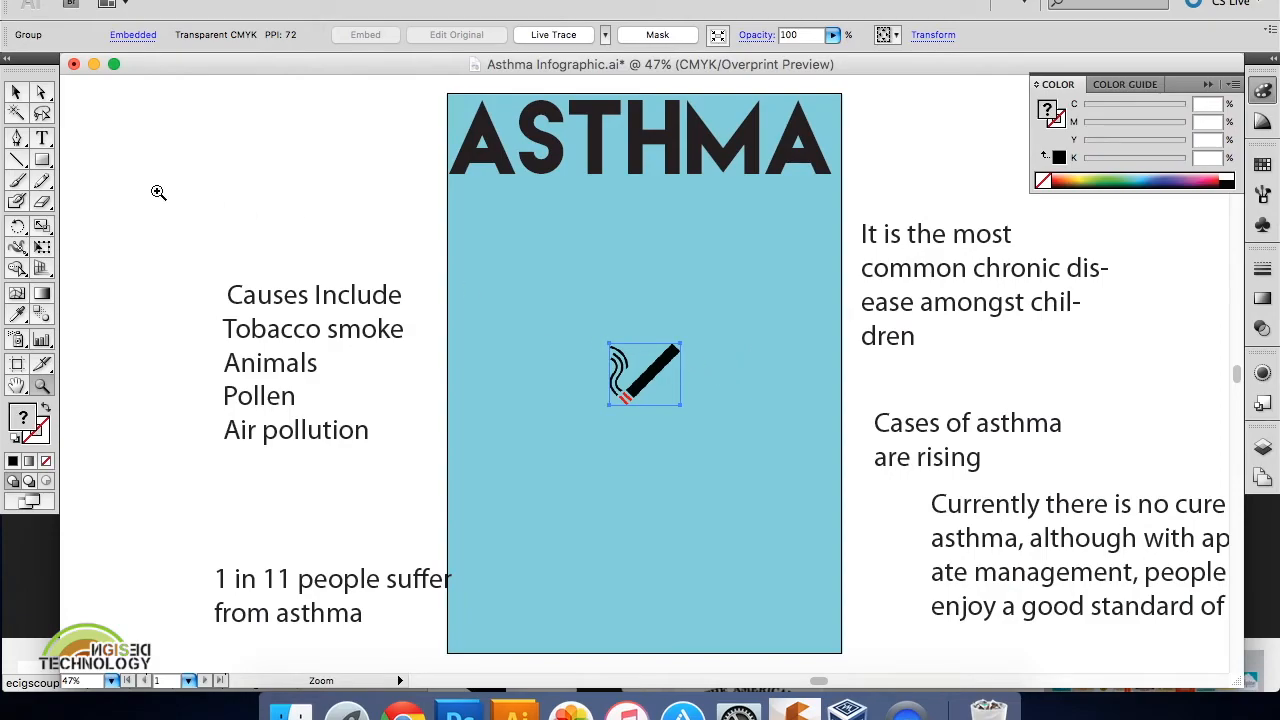
Try to Live Trace the cigarette image in Color mode with an automatic palette and a maximum of 6 colours.
{"action": "left_click", "coordinate": [190, 0]}
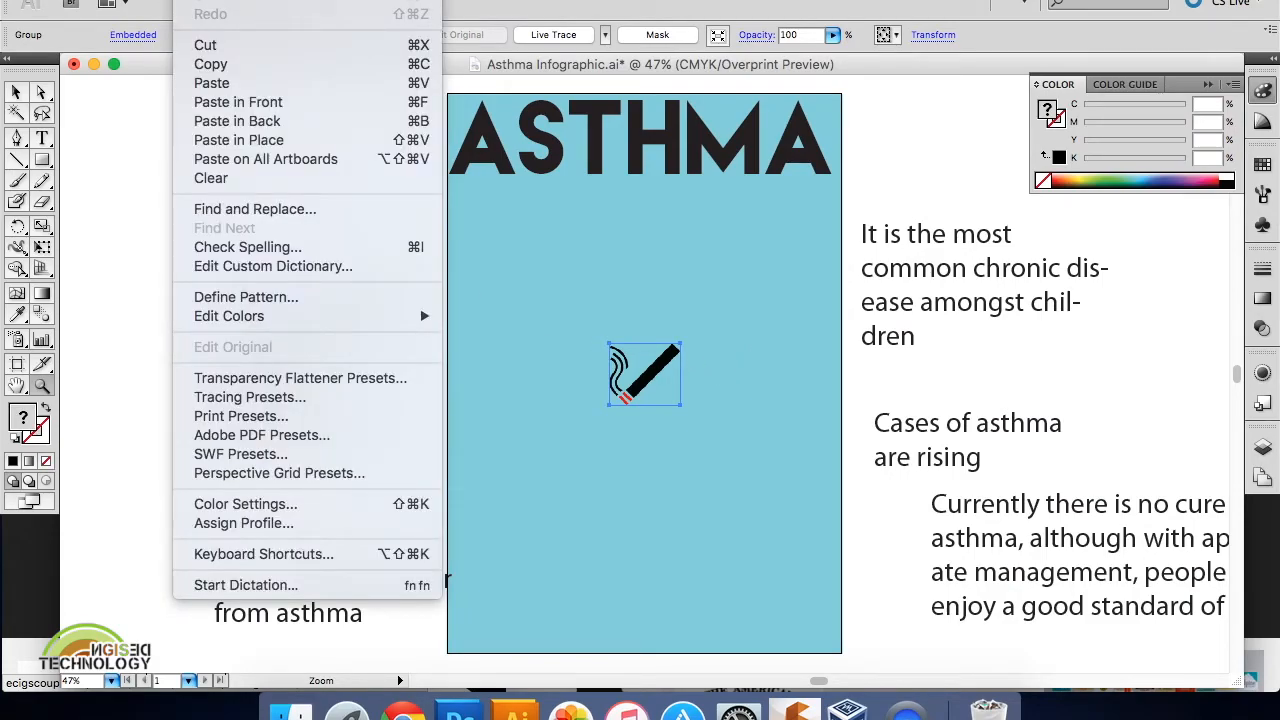
{"action": "mouse_move", "coordinate": [243, 0]}
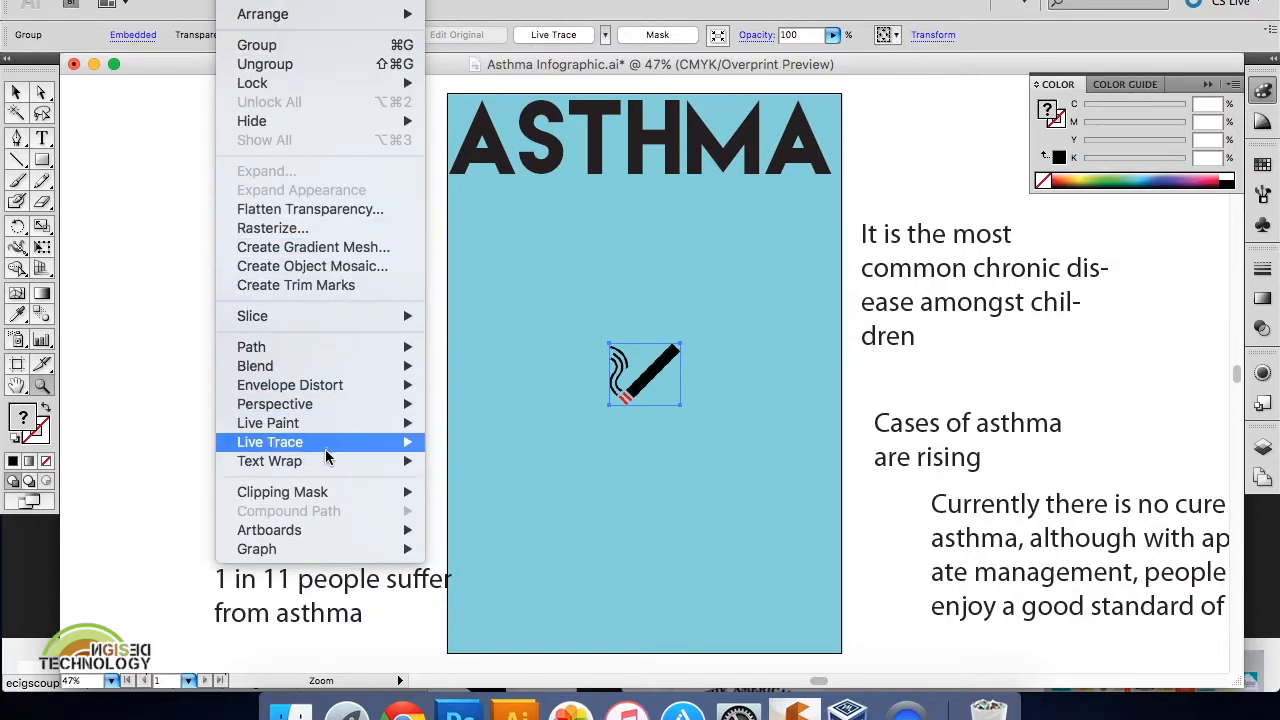
{"action": "mouse_move", "coordinate": [288, 444]}
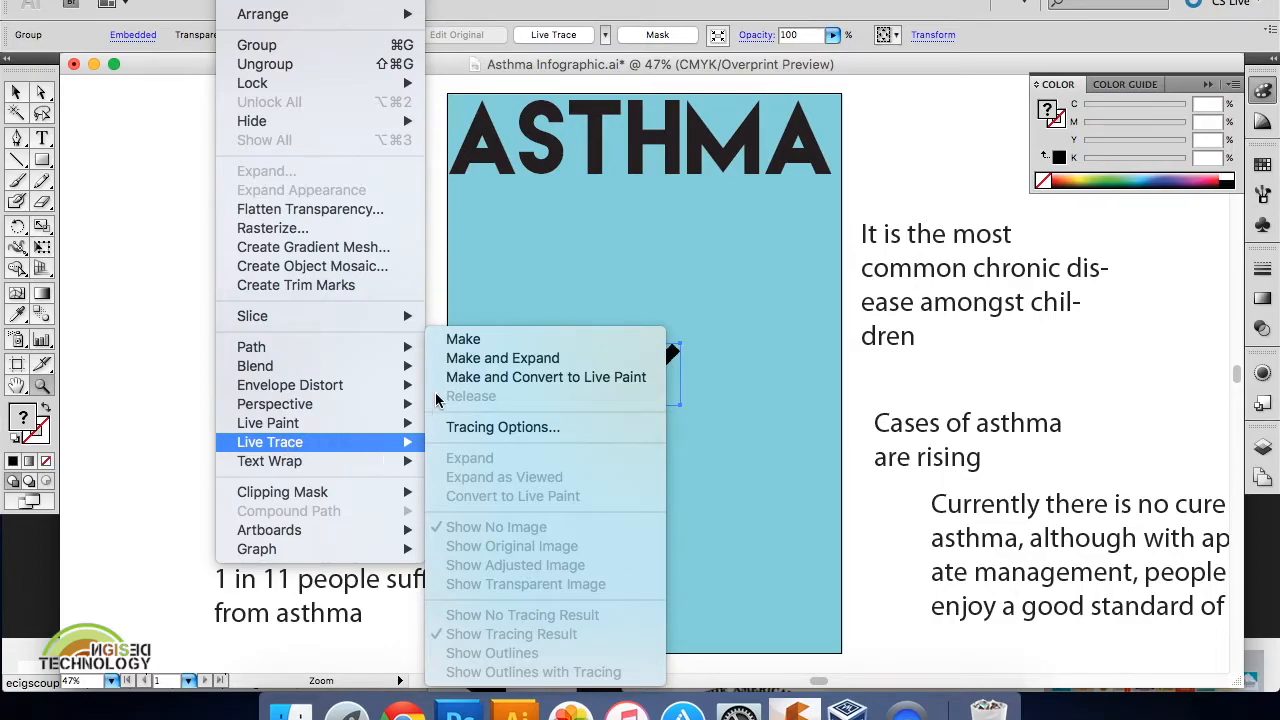
{"action": "left_click", "coordinate": [494, 429]}
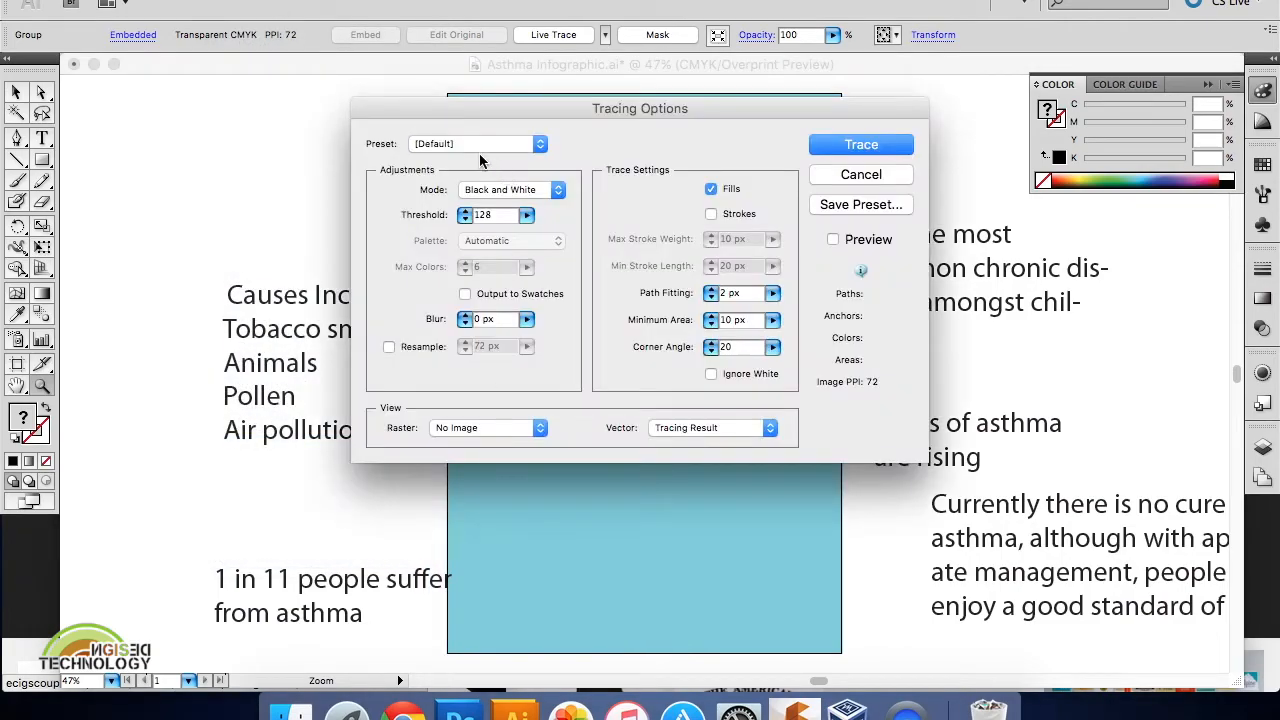
{"action": "left_click", "coordinate": [547, 190]}
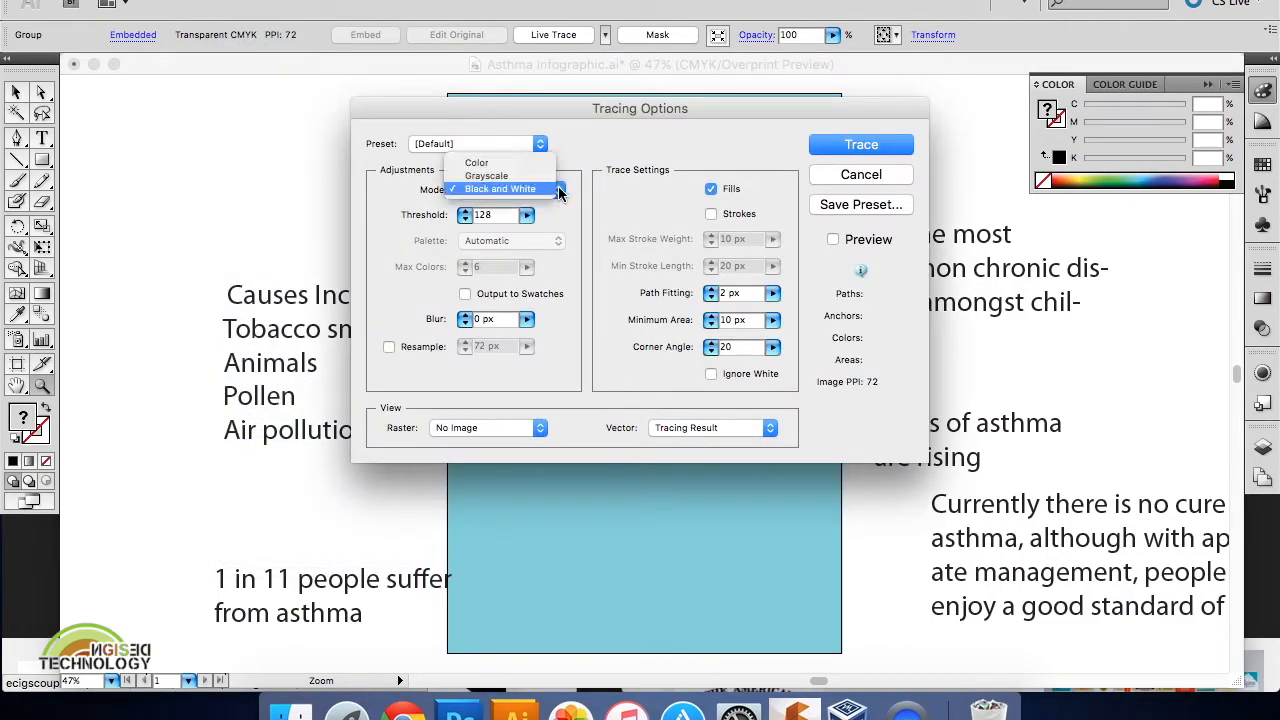
{"action": "left_click", "coordinate": [494, 165]}
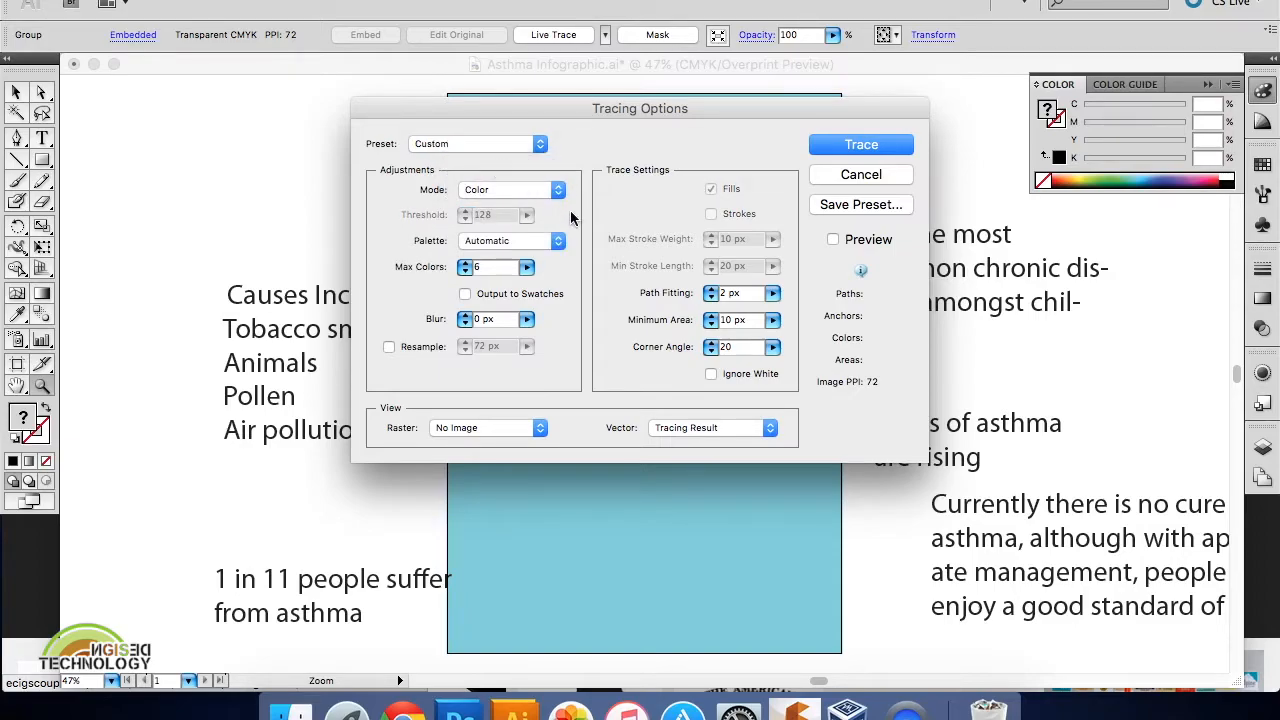
{"action": "left_click", "coordinate": [468, 272]}
{"action": "left_click", "coordinate": [467, 263]}
{"action": "left_click", "coordinate": [881, 147]}
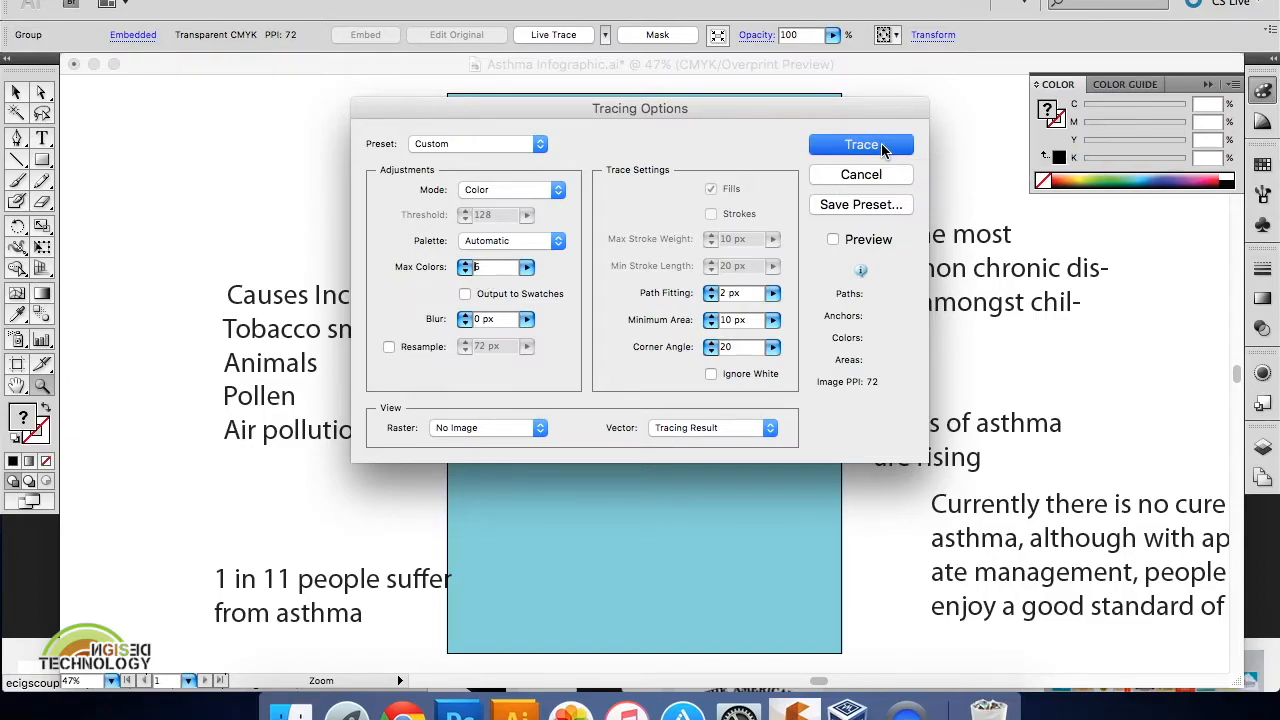
Examine the edges of the colour-traced cigarette at up to 400% magnification, and undo the trace.
{"action": "left_click", "coordinate": [700, 340]}
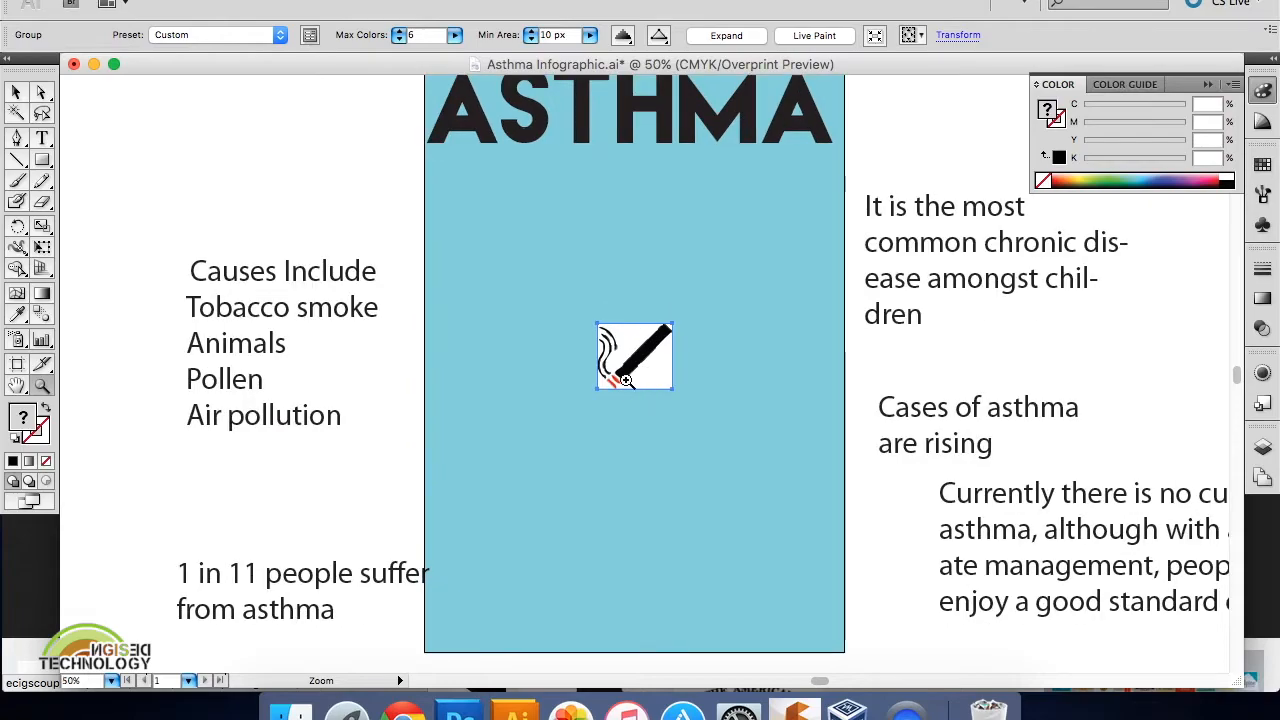
{"action": "left_click", "coordinate": [680, 345]}
{"action": "left_click", "coordinate": [669, 349]}
{"action": "left_click", "coordinate": [669, 349]}
{"action": "left_click", "coordinate": [656, 351]}
{"action": "left_click", "coordinate": [647, 366]}
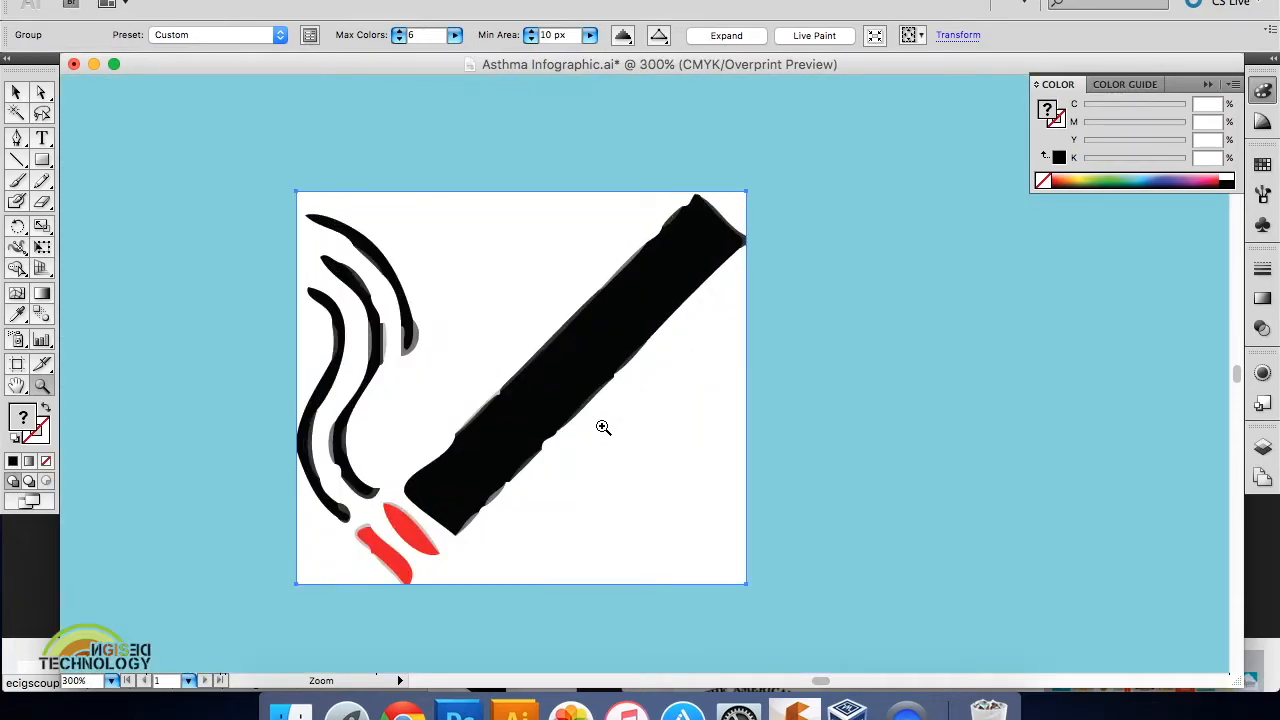
{"action": "left_click", "coordinate": [537, 497]}
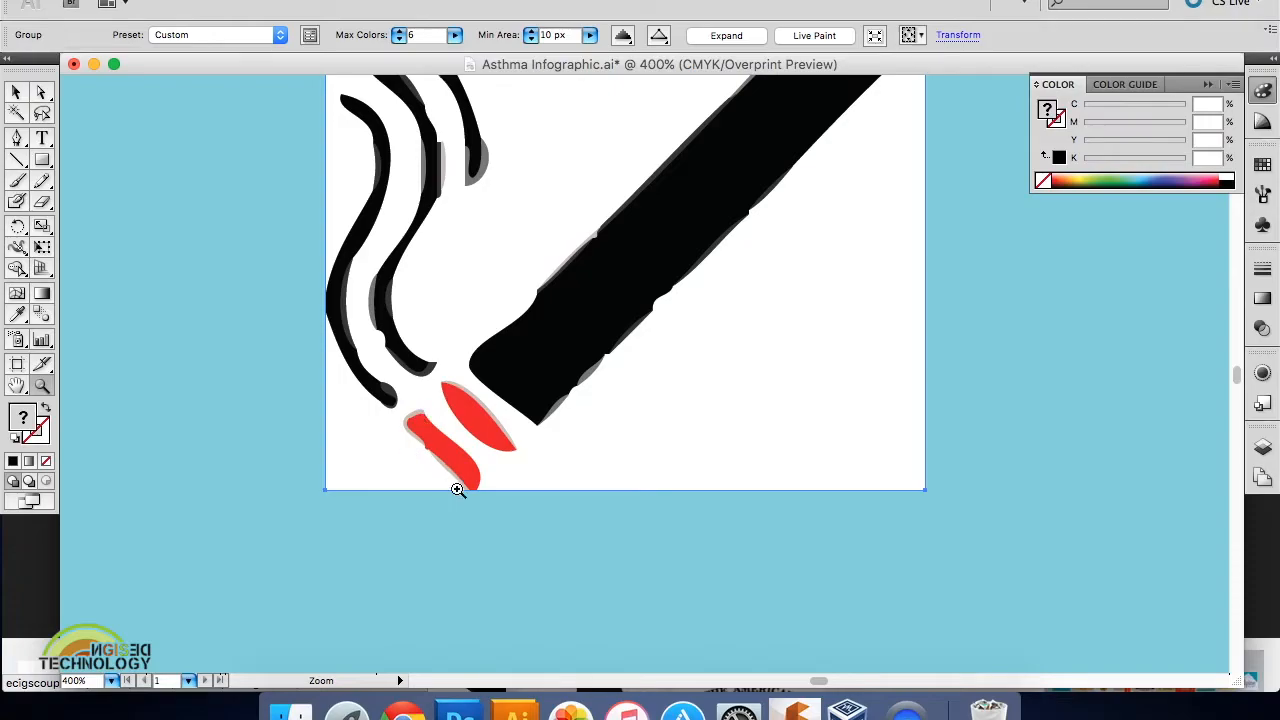
{"action": "left_click", "coordinate": [606, 356], "text": "alt"}
{"action": "left_click", "coordinate": [606, 356], "text": "alt"}
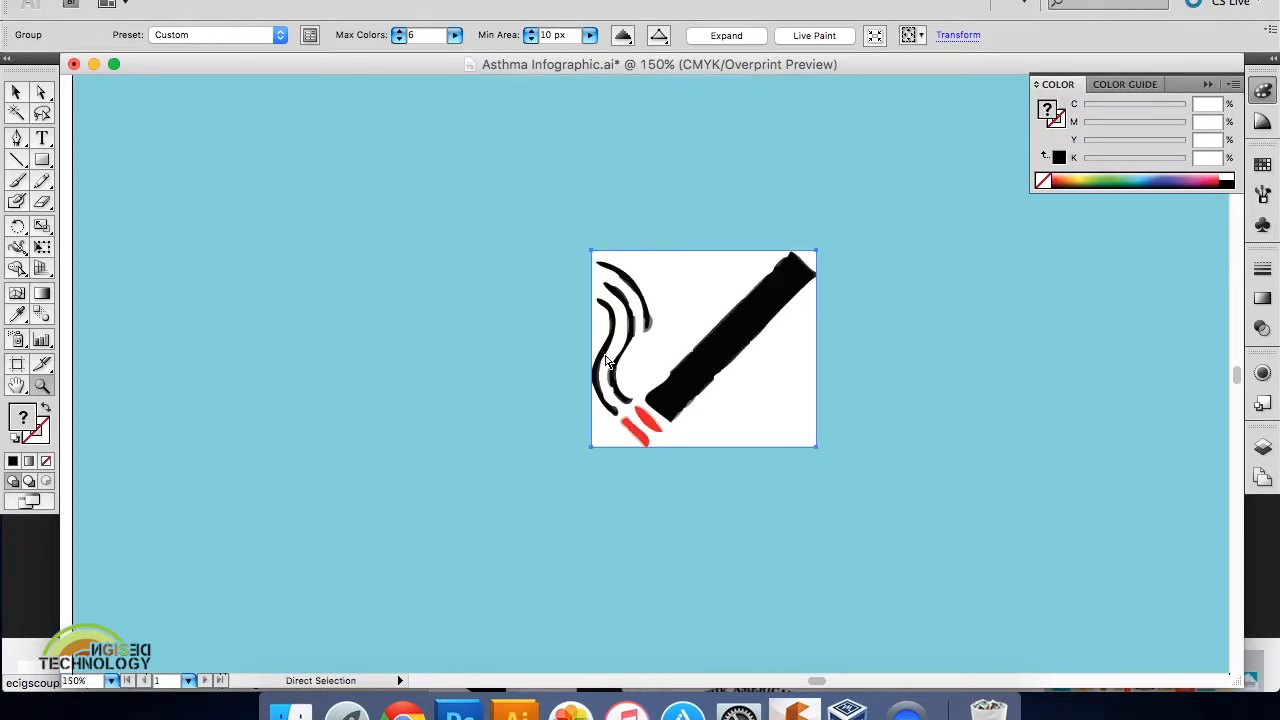
{"action": "key", "text": "super+z"}
Convert the cigarette image into editable vector paths with Live Trace's Make and Expand option.
{"action": "left_click", "coordinate": [193, 2]}
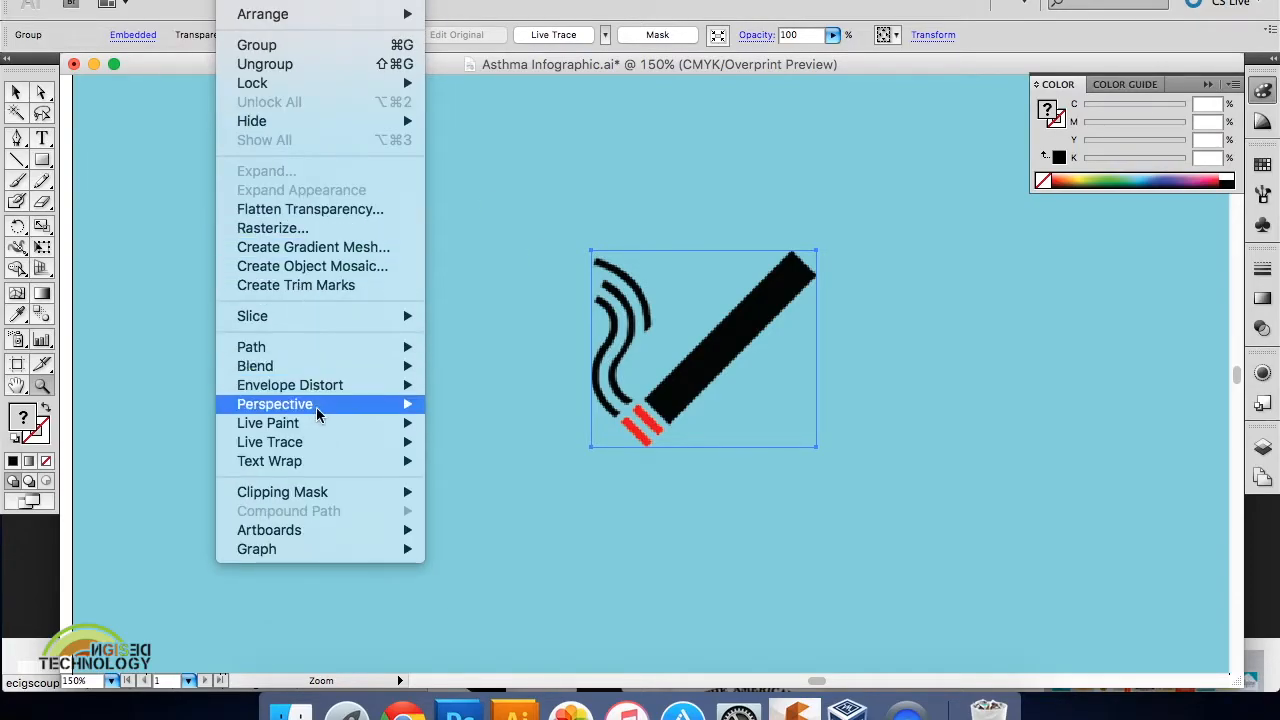
{"action": "mouse_move", "coordinate": [316, 425]}
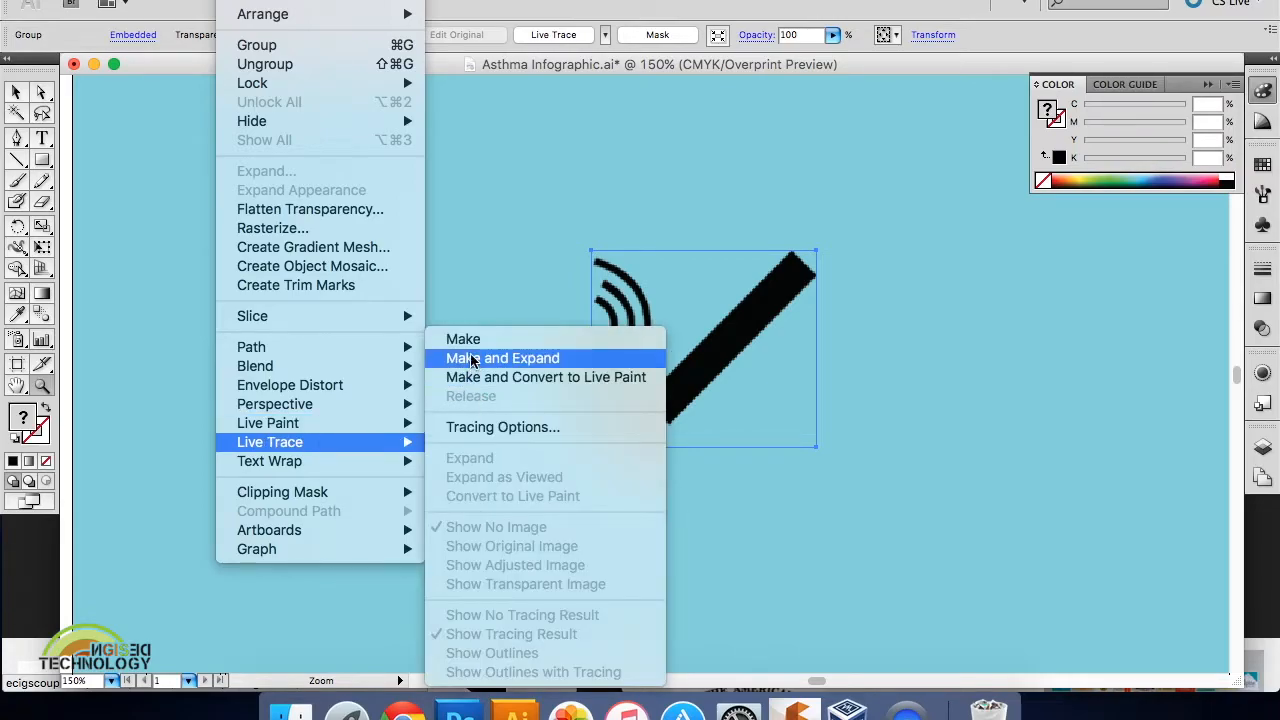
{"action": "left_click", "coordinate": [469, 359]}
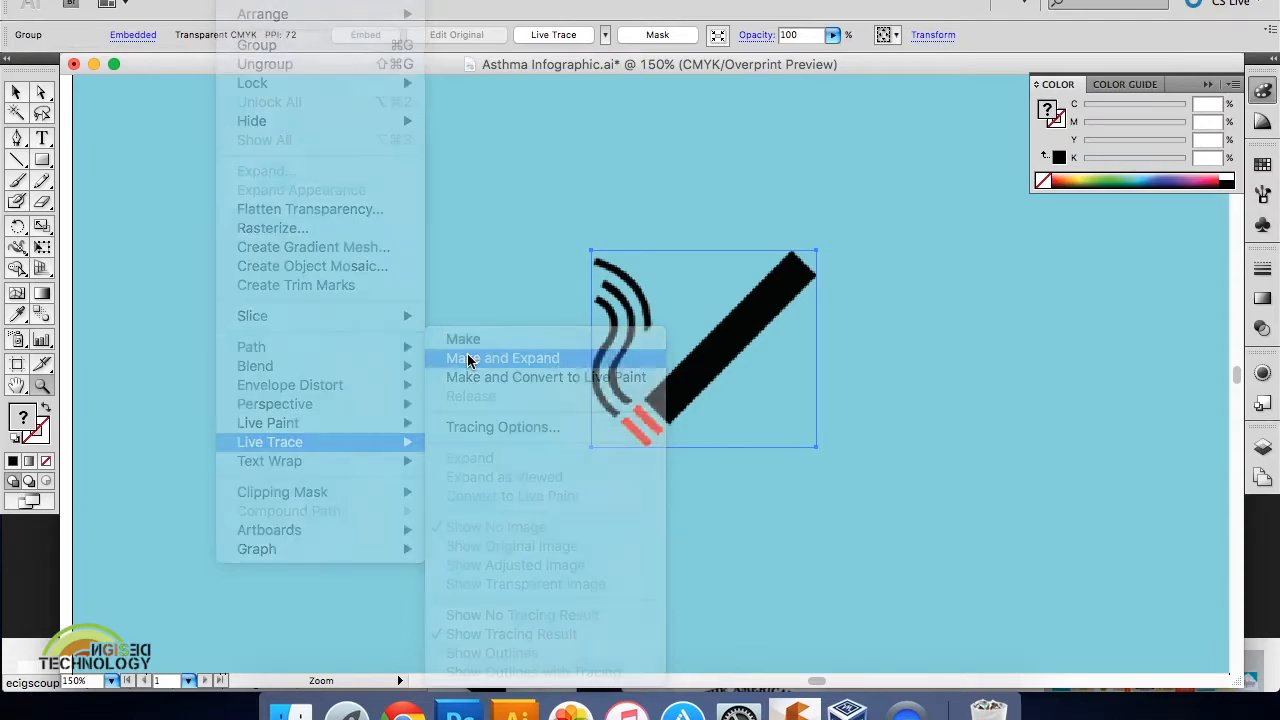
Select only the white background shape of the traced cigarette with the Direct Selection tool and delete it.
{"action": "left_click", "coordinate": [703, 393]}
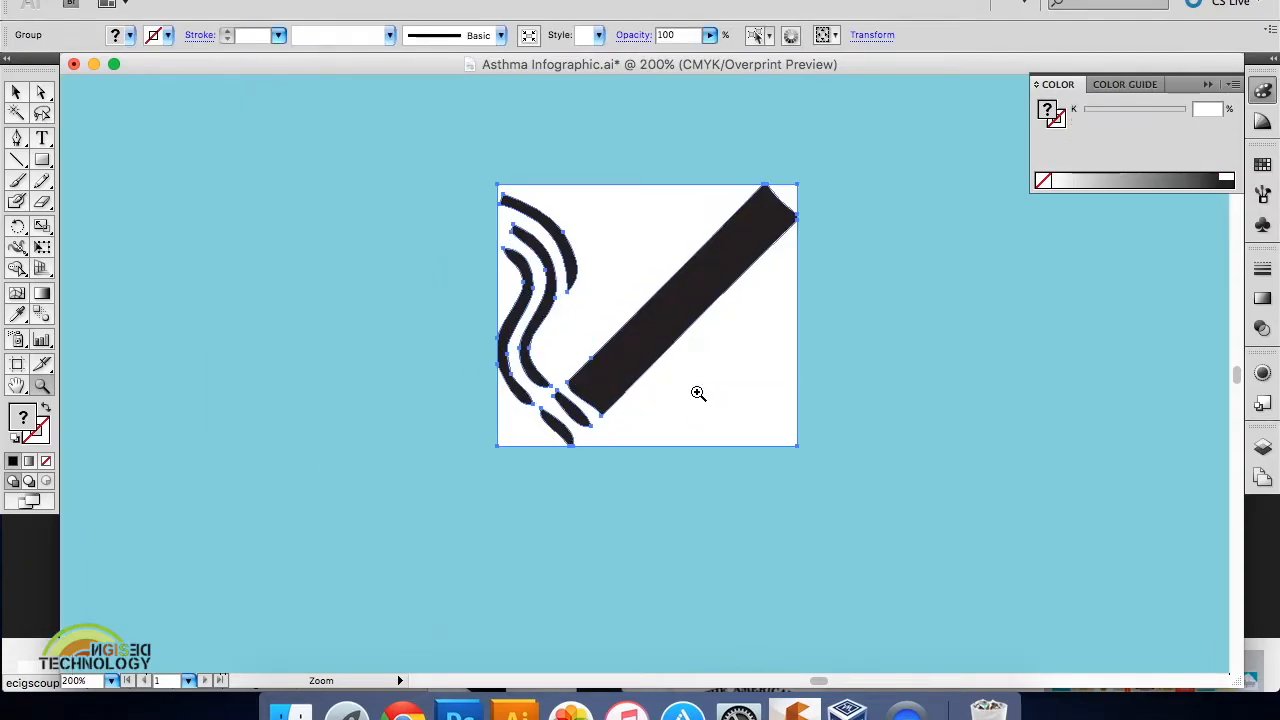
{"action": "left_click", "coordinate": [616, 385]}
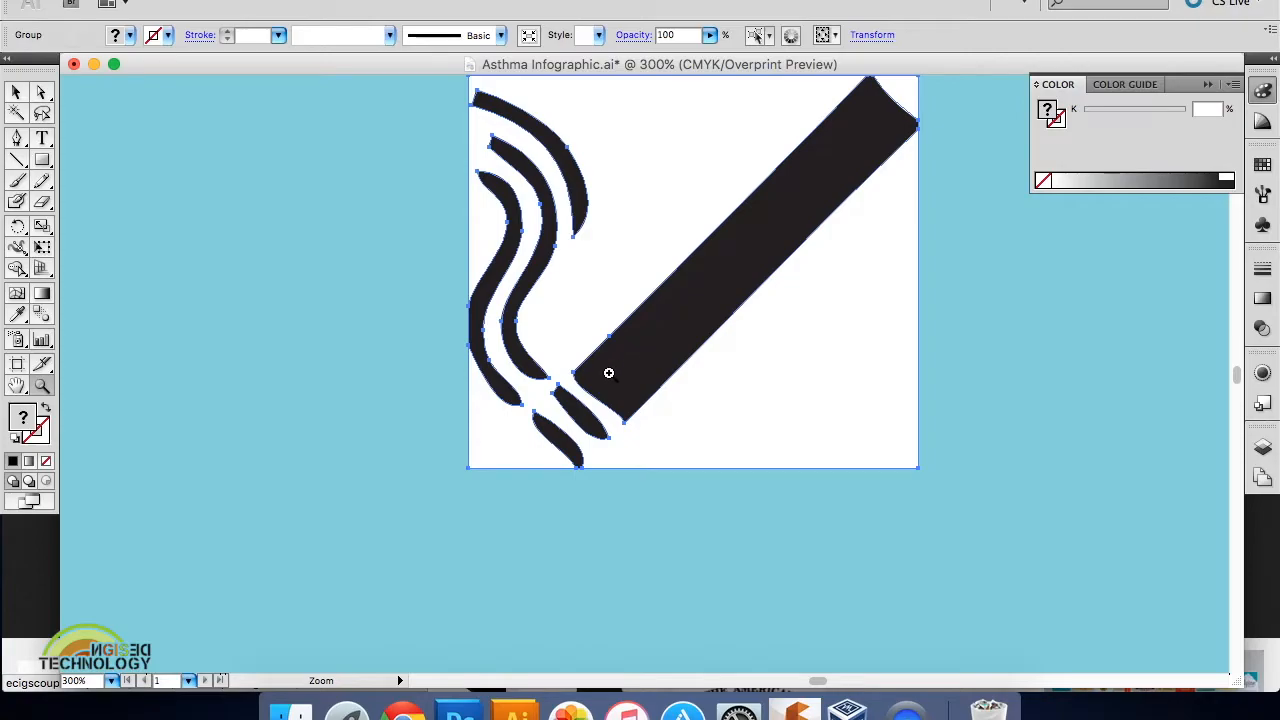
{"action": "left_click", "coordinate": [41, 91]}
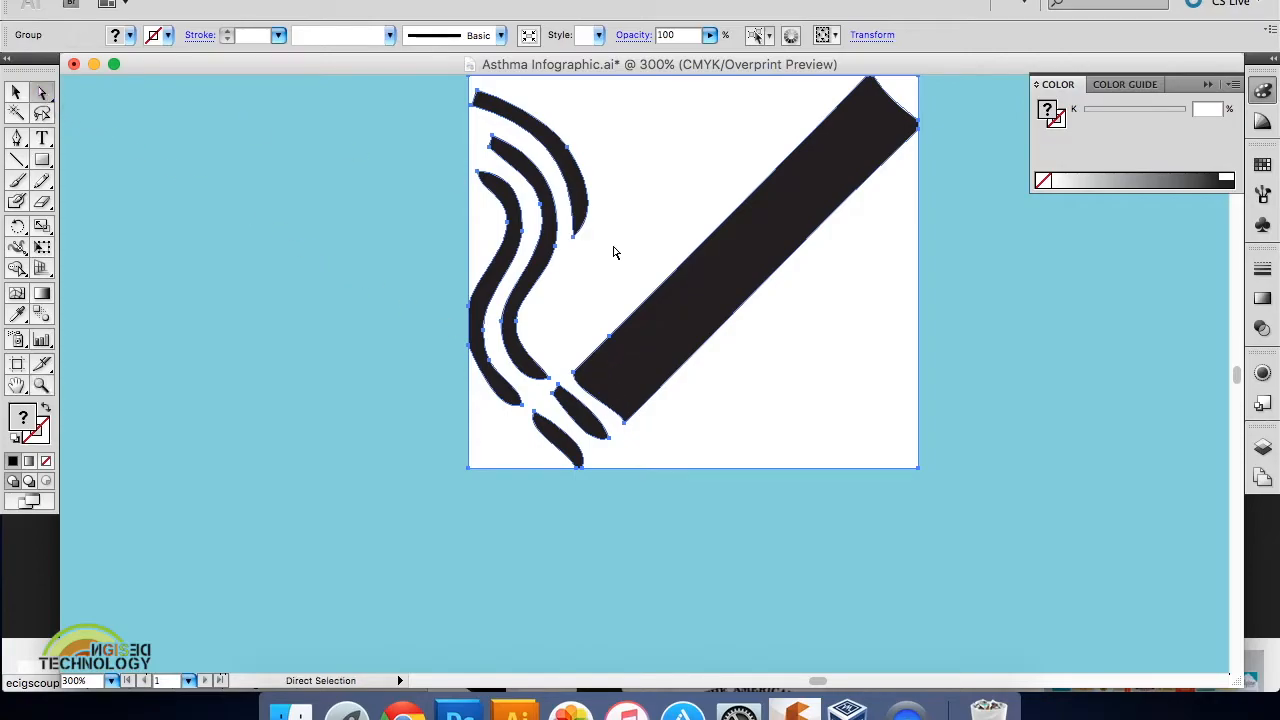
{"action": "left_click", "coordinate": [962, 429]}
{"action": "left_click", "coordinate": [897, 418]}
{"action": "left_click", "coordinate": [846, 412]}
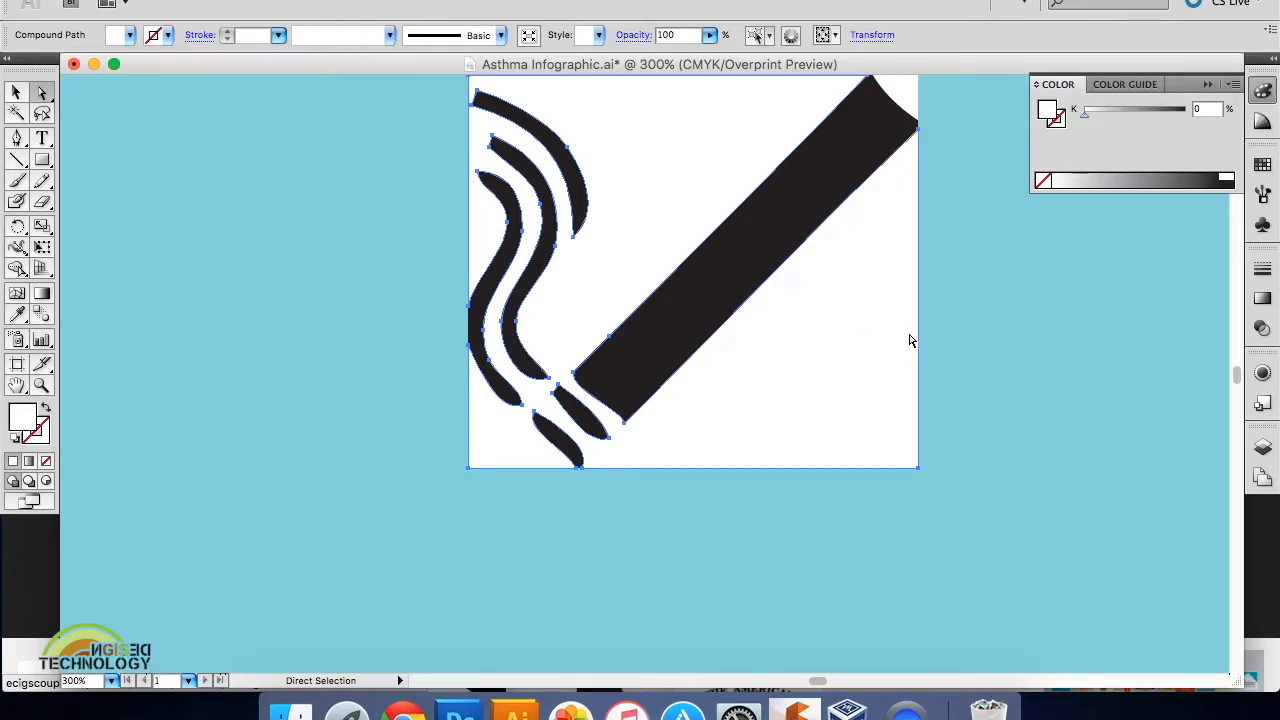
{"action": "key", "text": "Delete"}
{"action": "scroll", "coordinate": [794, 337], "scroll_direction": "up", "scroll_amount": 2}
{"action": "scroll", "coordinate": [794, 337], "scroll_direction": "right", "scroll_amount": 2}
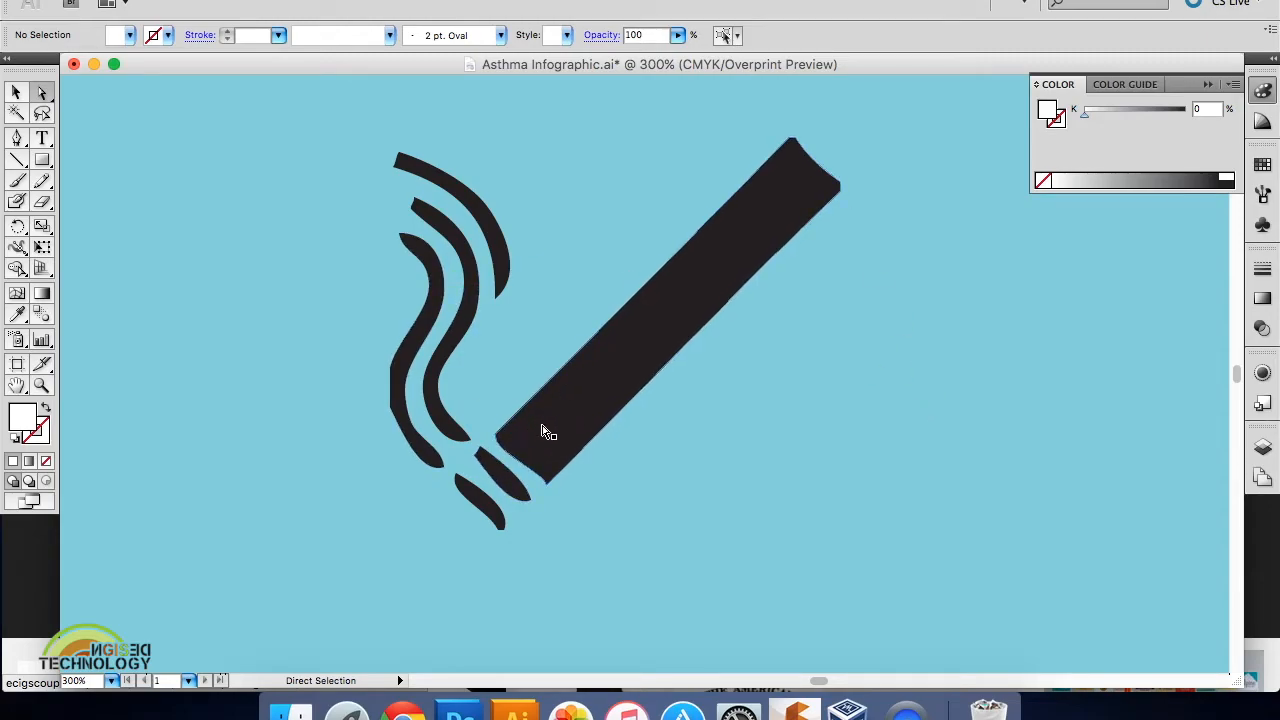
Select the cigarette's long diagonal body and set its fill to the dark pinkish red hex A82C50.
{"action": "left_click", "coordinate": [593, 367]}
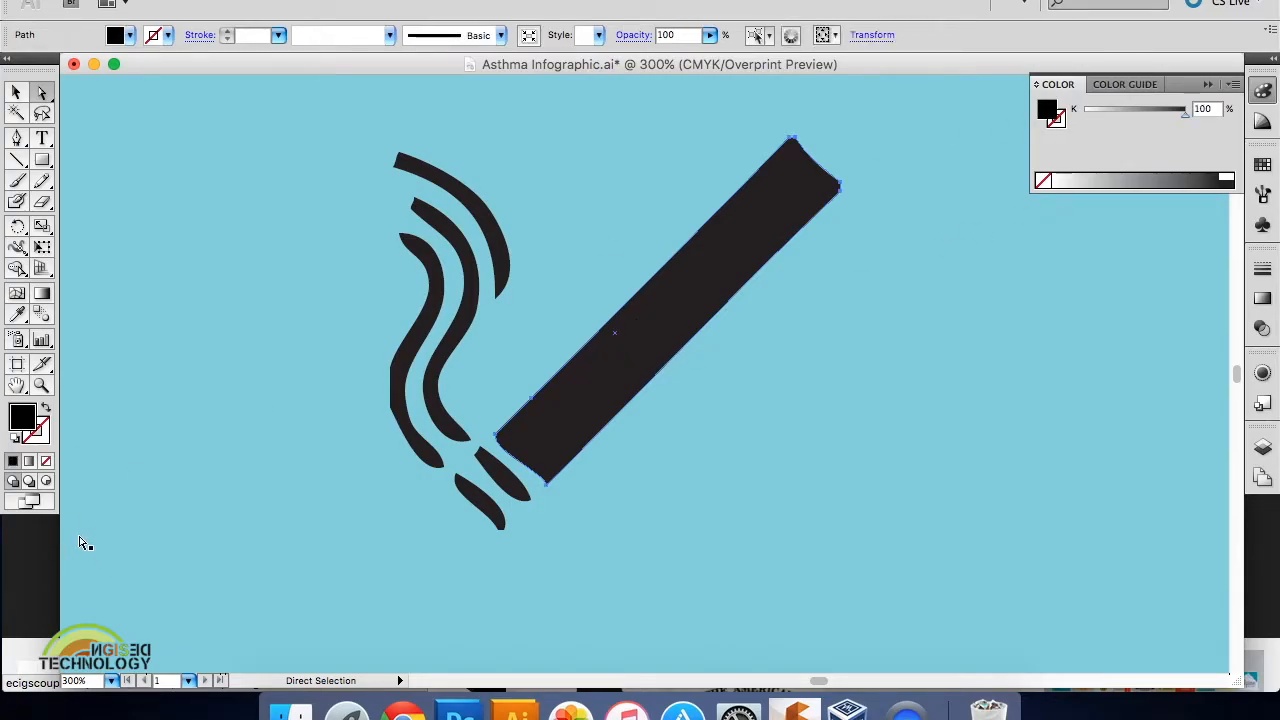
{"action": "double_click", "coordinate": [24, 420]}
{"action": "left_click", "coordinate": [563, 250]}
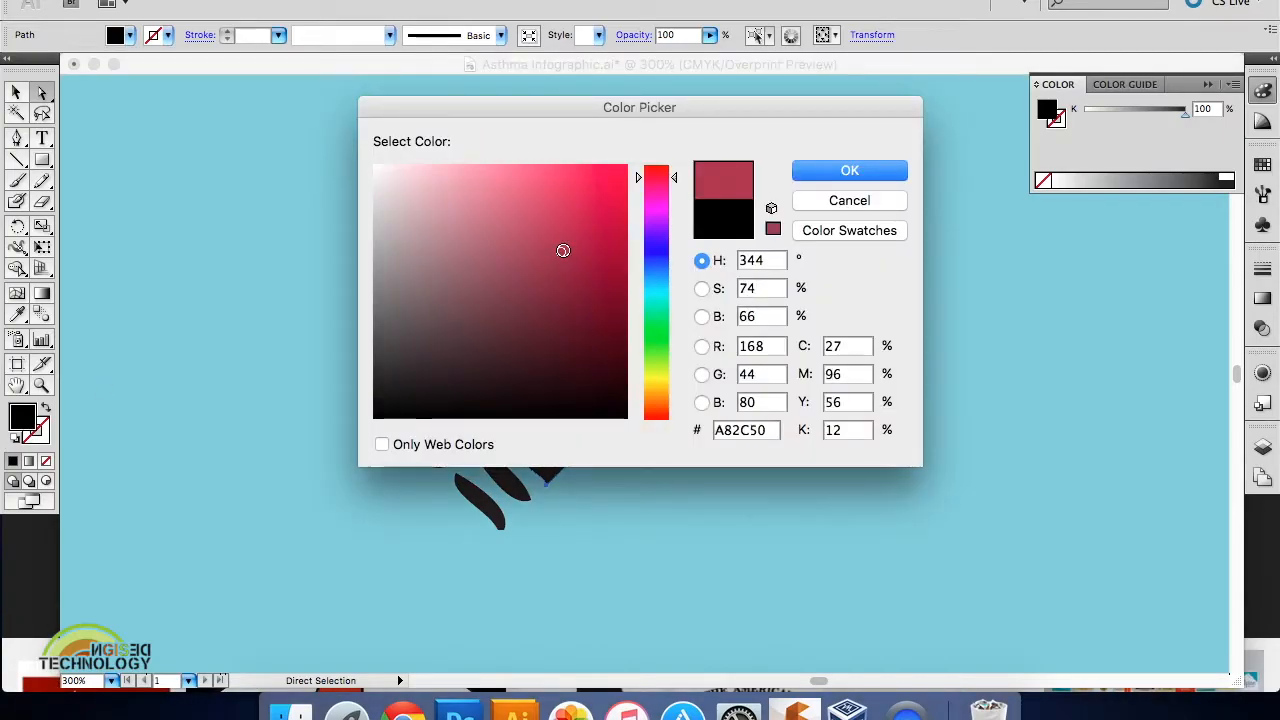
{"action": "left_click", "coordinate": [845, 168]}
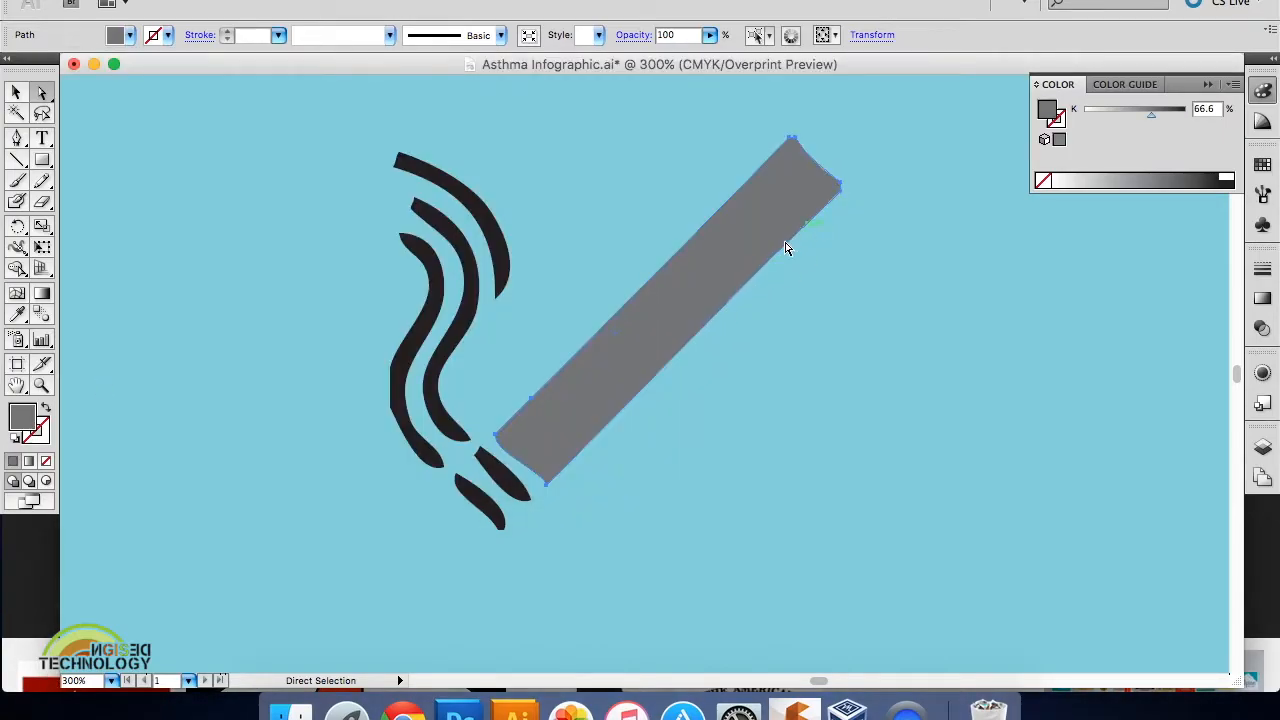
Try a greenish-grey tint from the Color Guide as the fill of the cigarette's diagonal body.
{"action": "left_click", "coordinate": [1123, 86]}
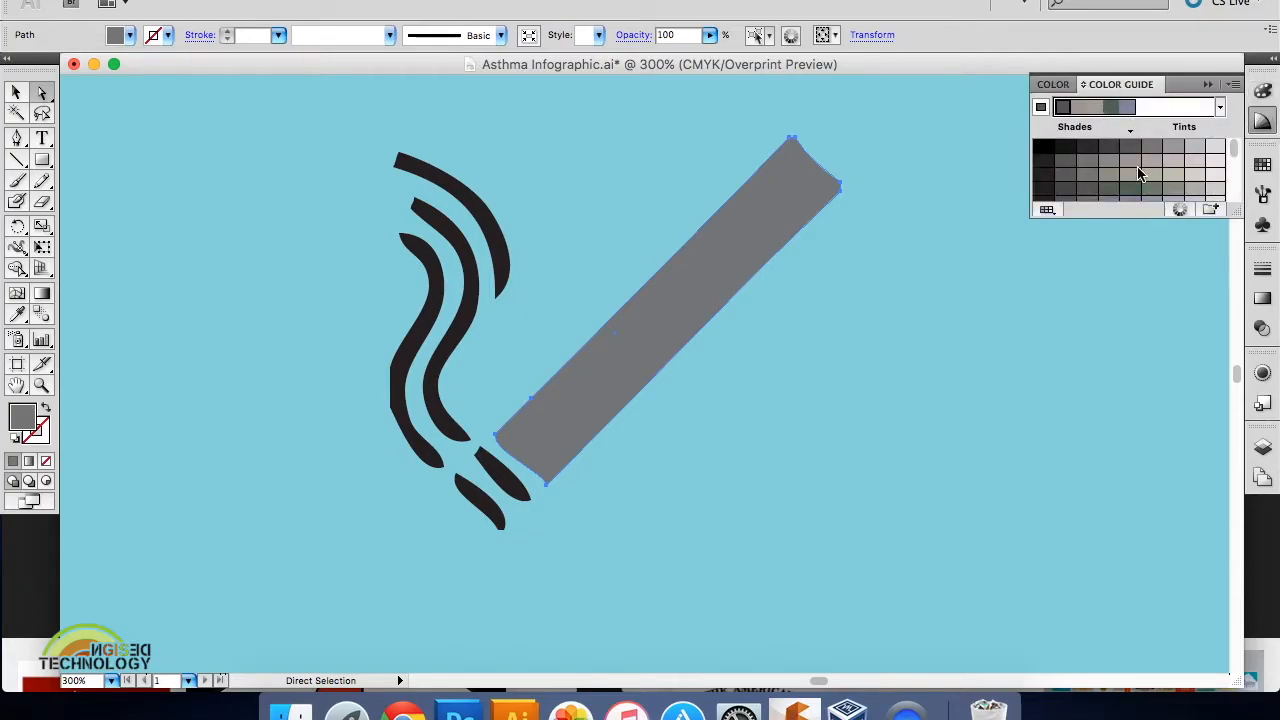
{"action": "left_click", "coordinate": [1236, 168]}
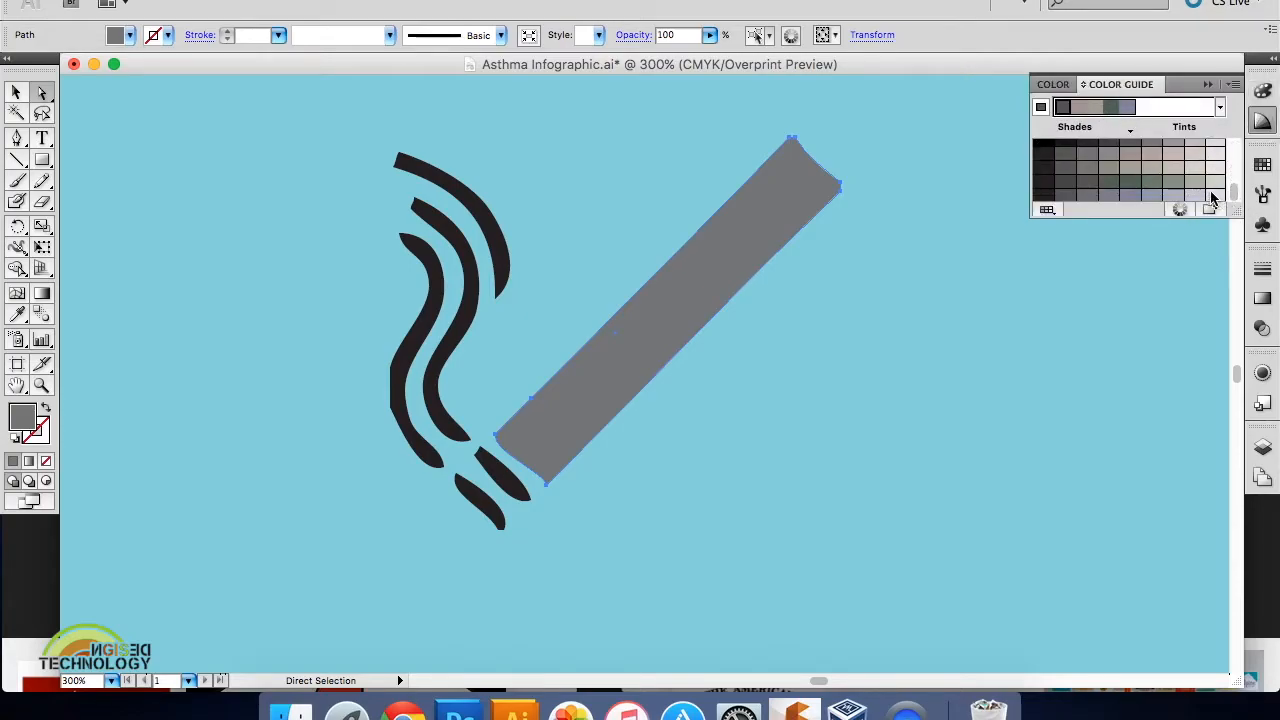
{"action": "left_click", "coordinate": [1195, 182]}
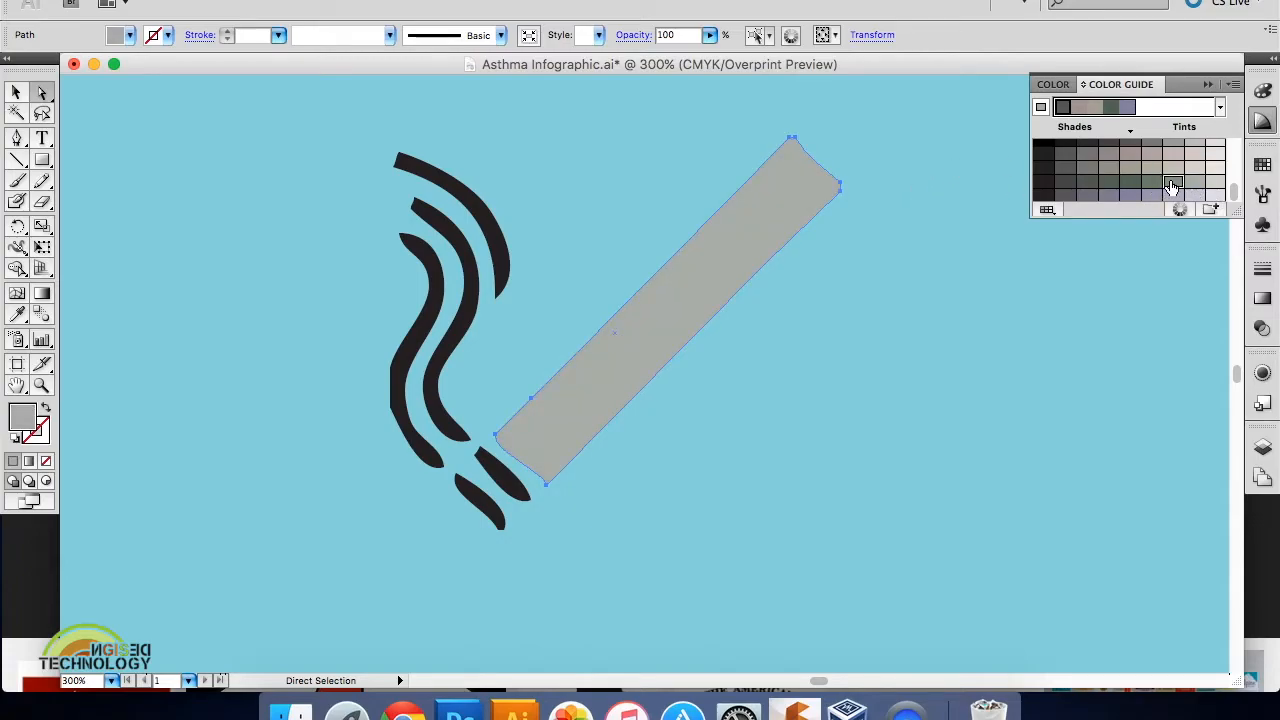
{"action": "left_click", "coordinate": [1173, 182]}
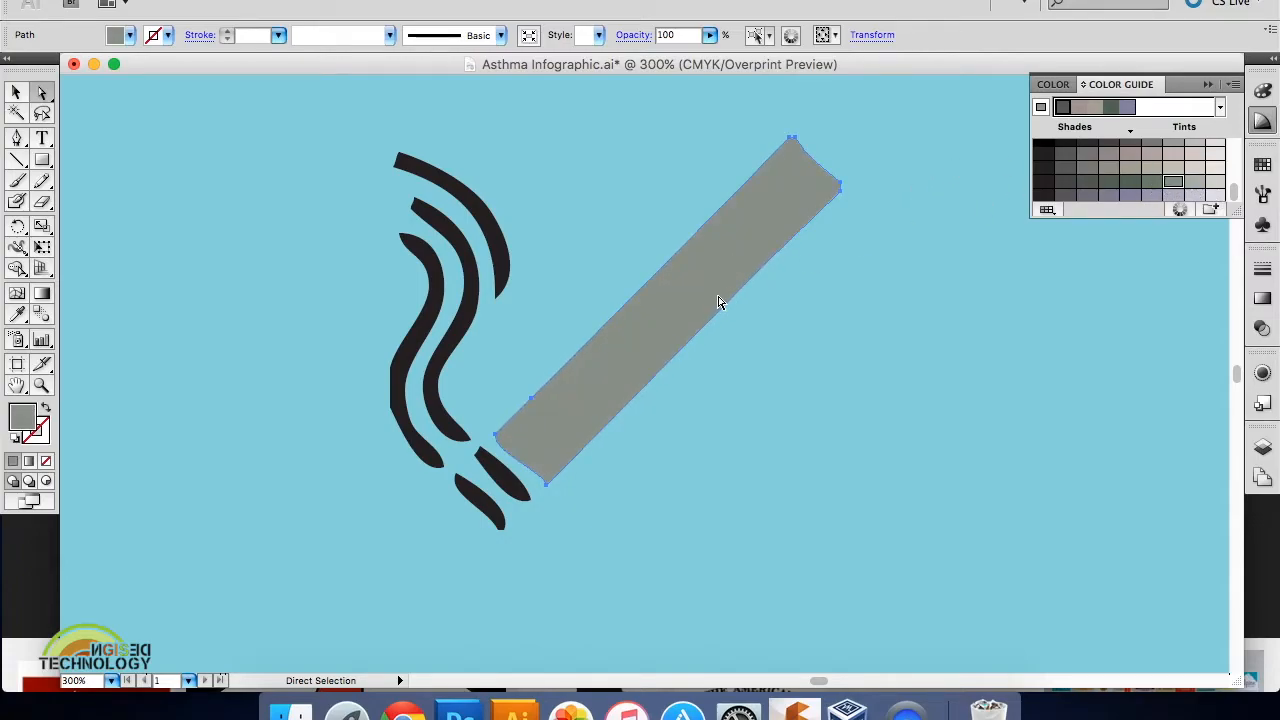
Try filling the cigarette's diagonal body with the medium green hex 3DAA2D.
{"action": "double_click", "coordinate": [33, 424]}
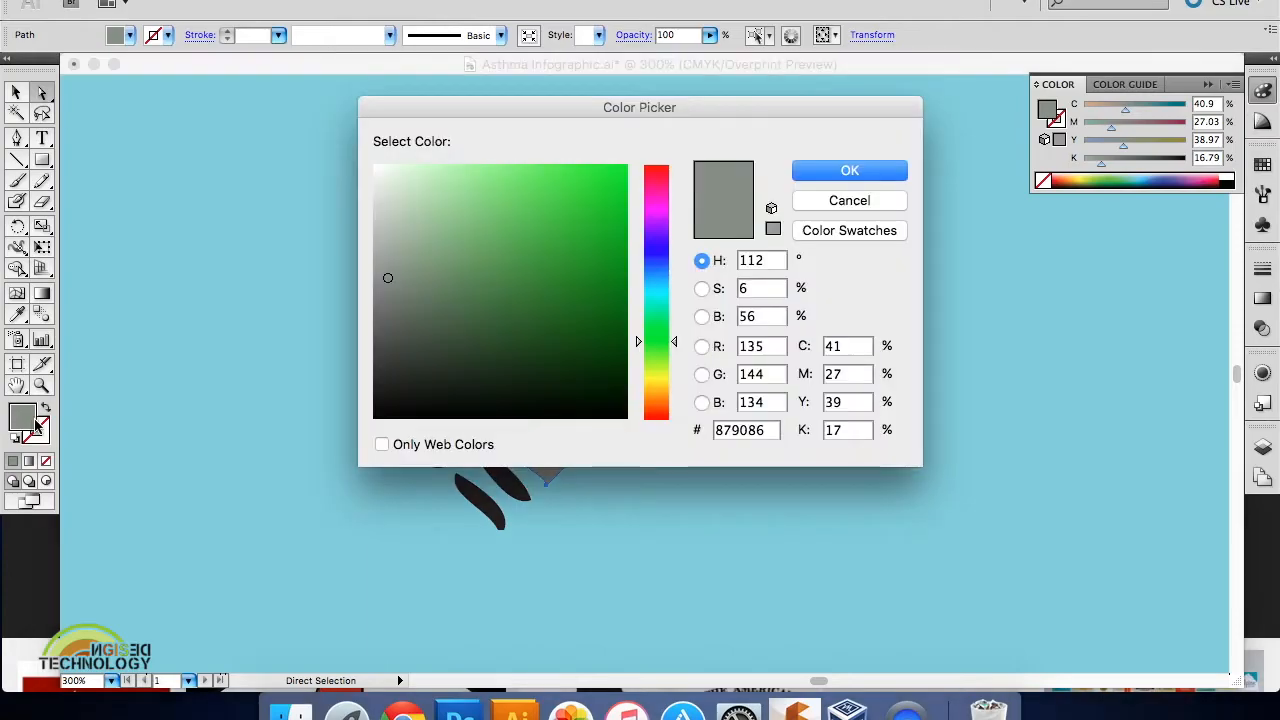
{"action": "left_click", "coordinate": [560, 250]}
{"action": "left_click", "coordinate": [850, 172]}
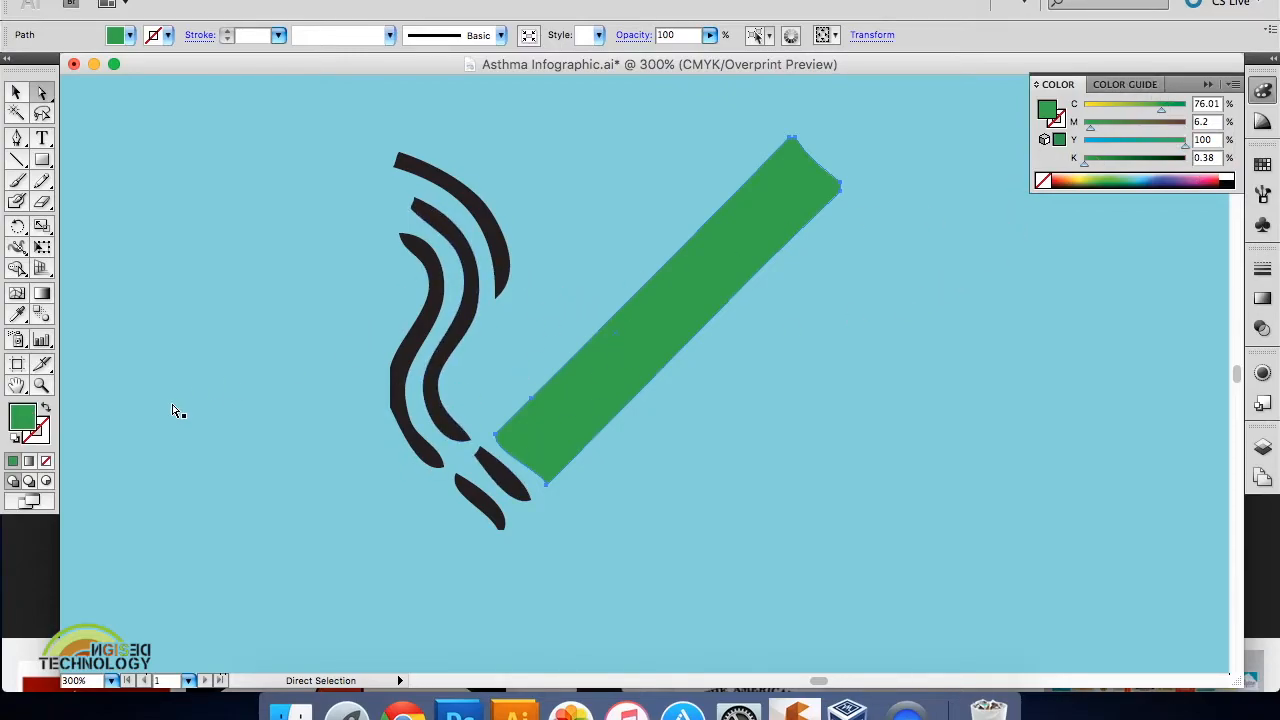
{"action": "double_click", "coordinate": [22, 420]}
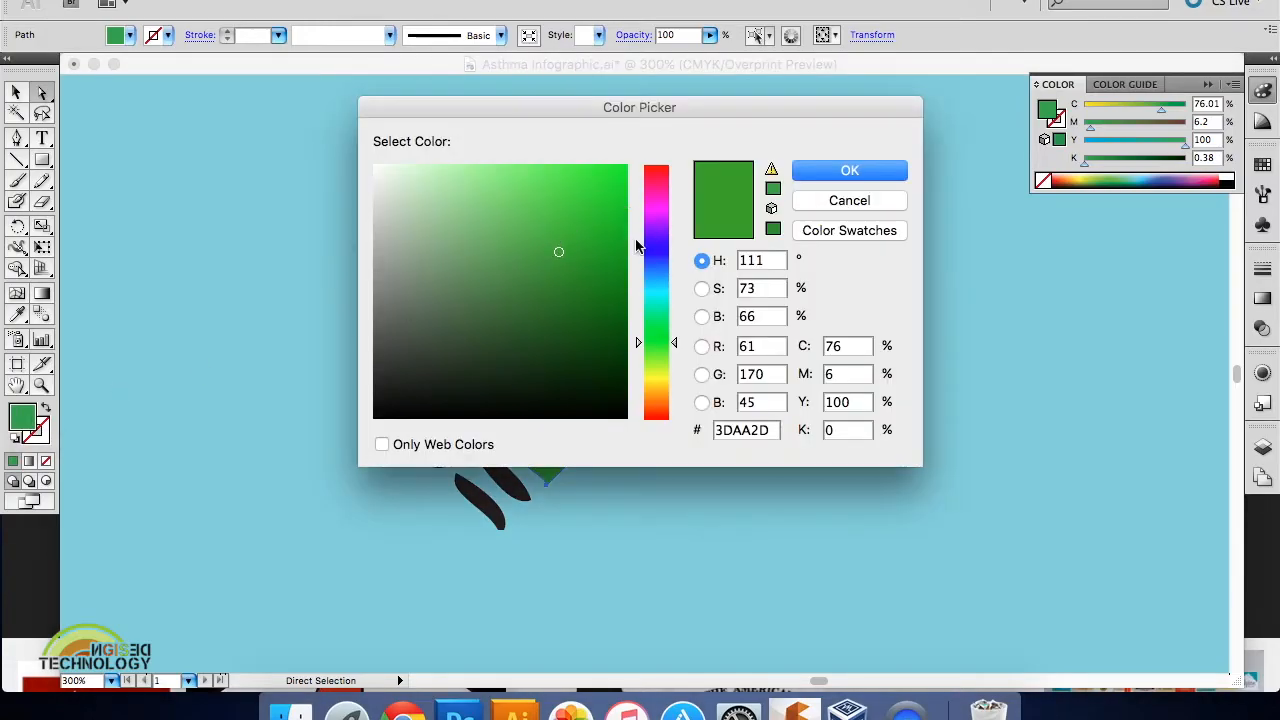
{"action": "left_click", "coordinate": [662, 173]}
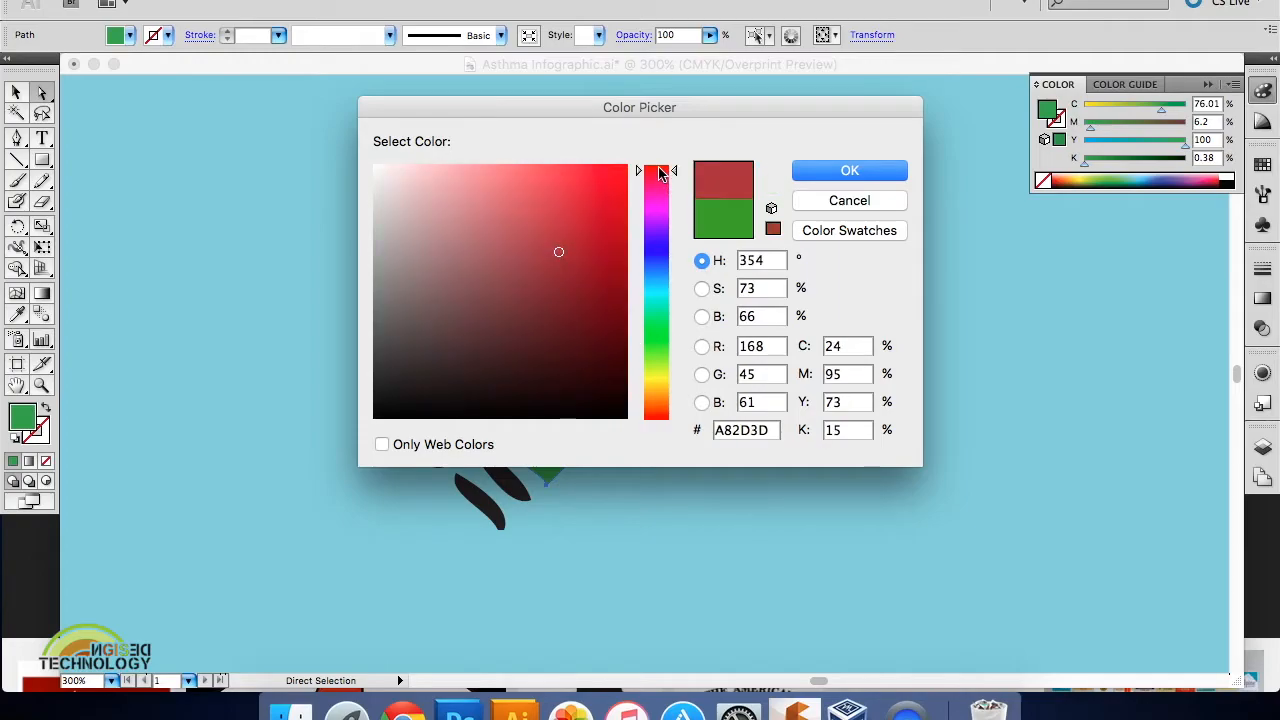
{"action": "left_click_drag", "start_coordinate": [645, 172], "coordinate": [556, 170]}
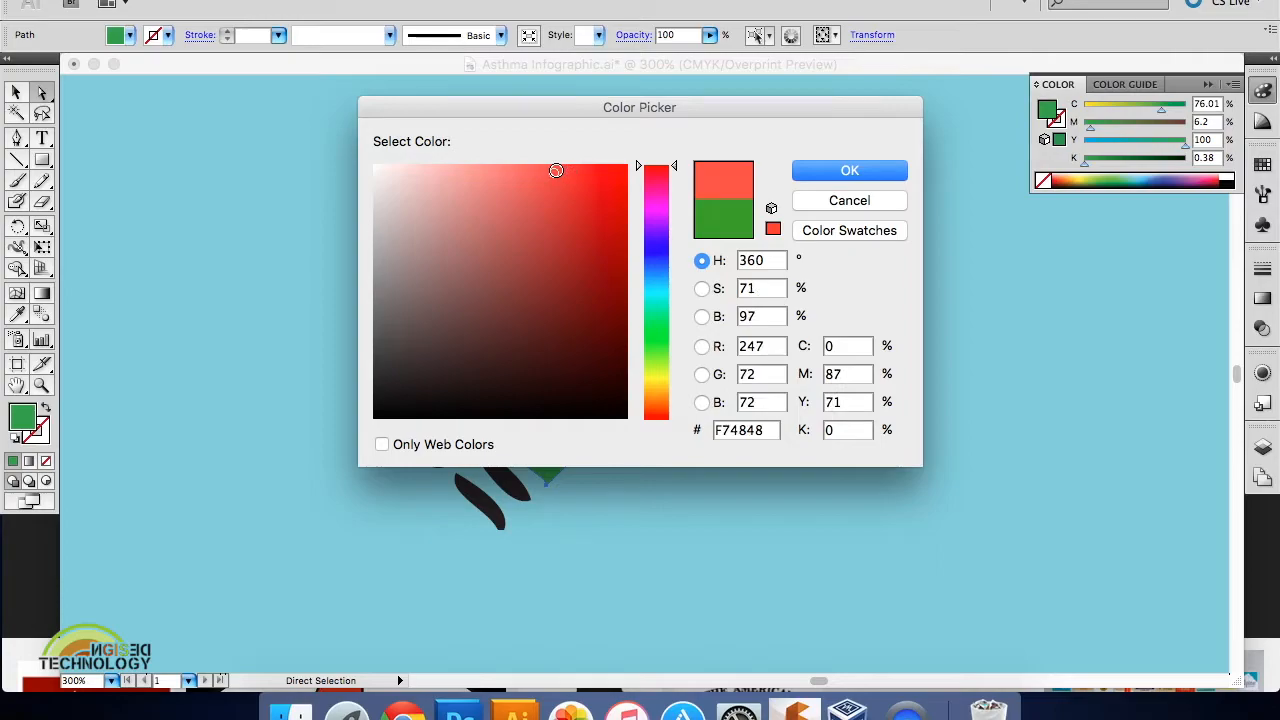
{"action": "left_click", "coordinate": [557, 178]}
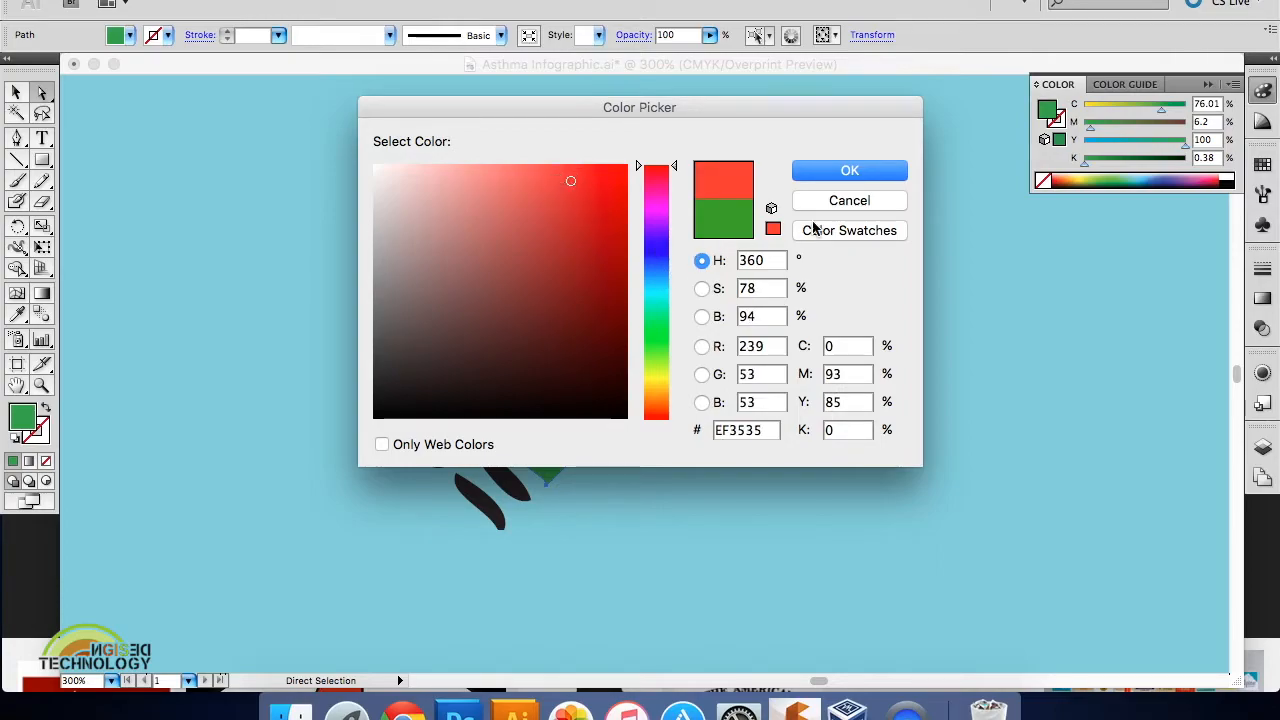
{"action": "left_click", "coordinate": [842, 204]}
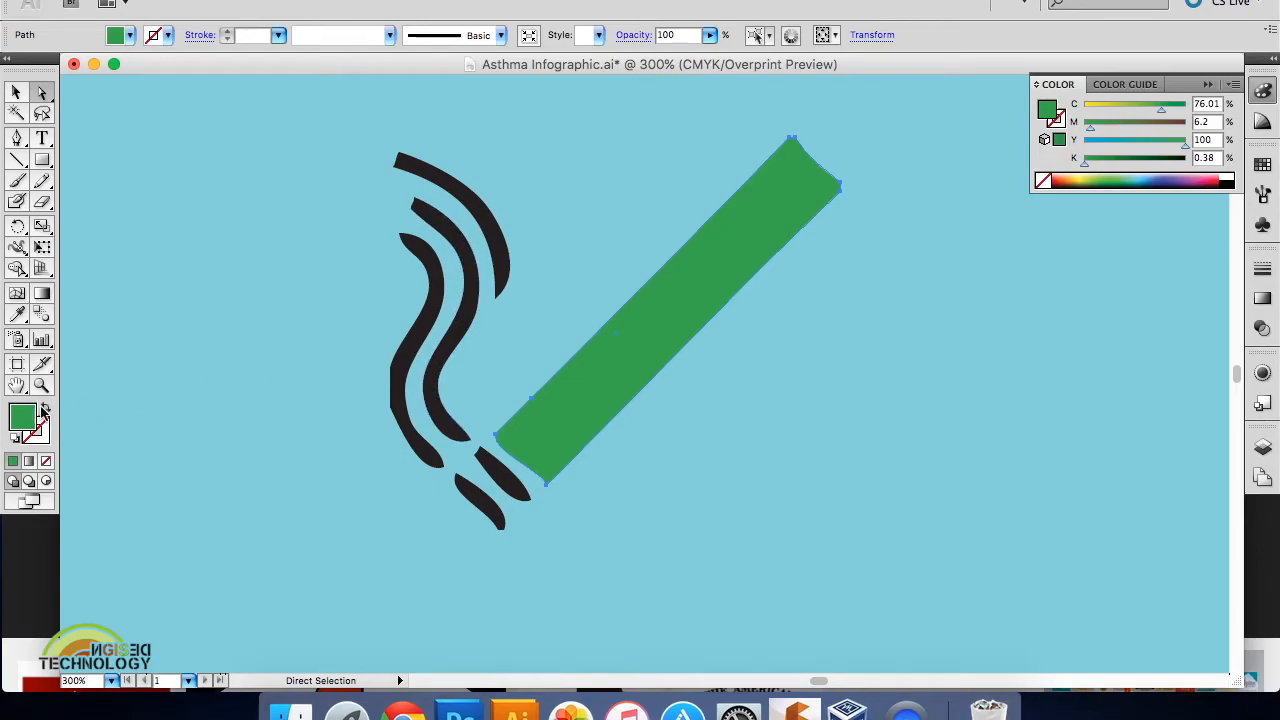
Set the fill of the cigarette's diagonal body to the light pink hex F4929C.
{"action": "double_click", "coordinate": [34, 414]}
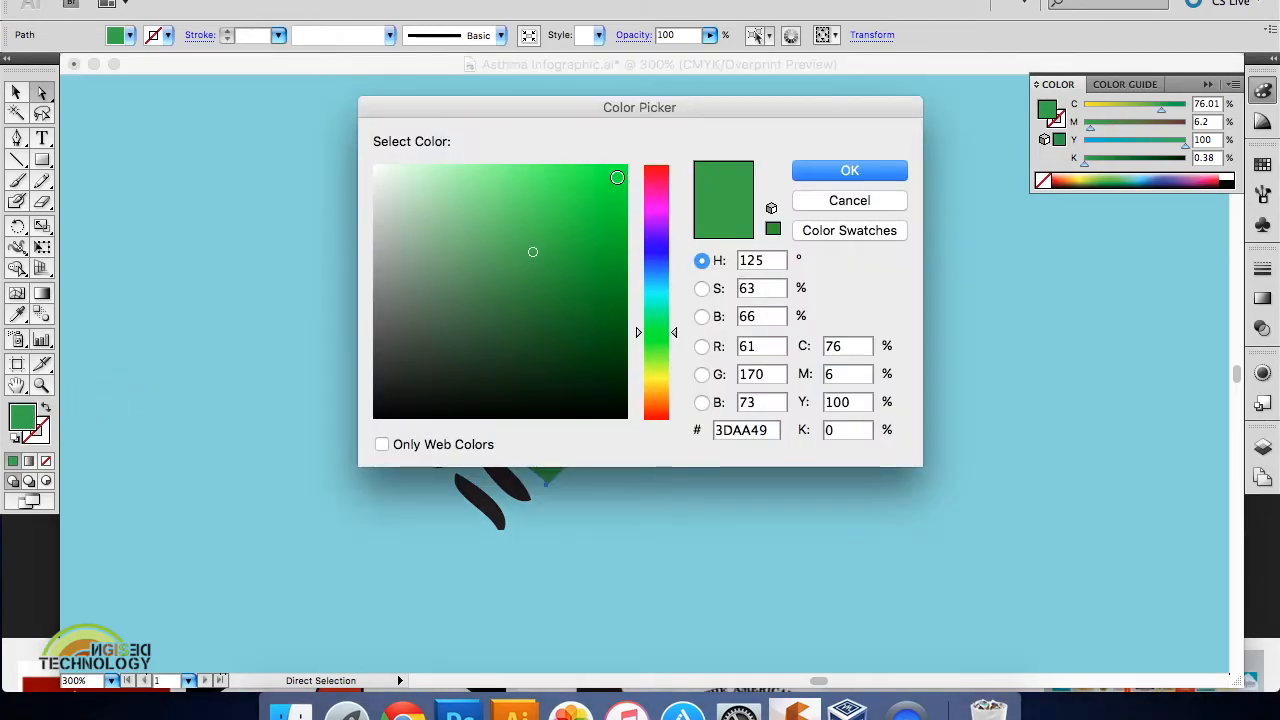
{"action": "left_click", "coordinate": [656, 173]}
{"action": "left_click_drag", "start_coordinate": [606, 166], "coordinate": [476, 173]}
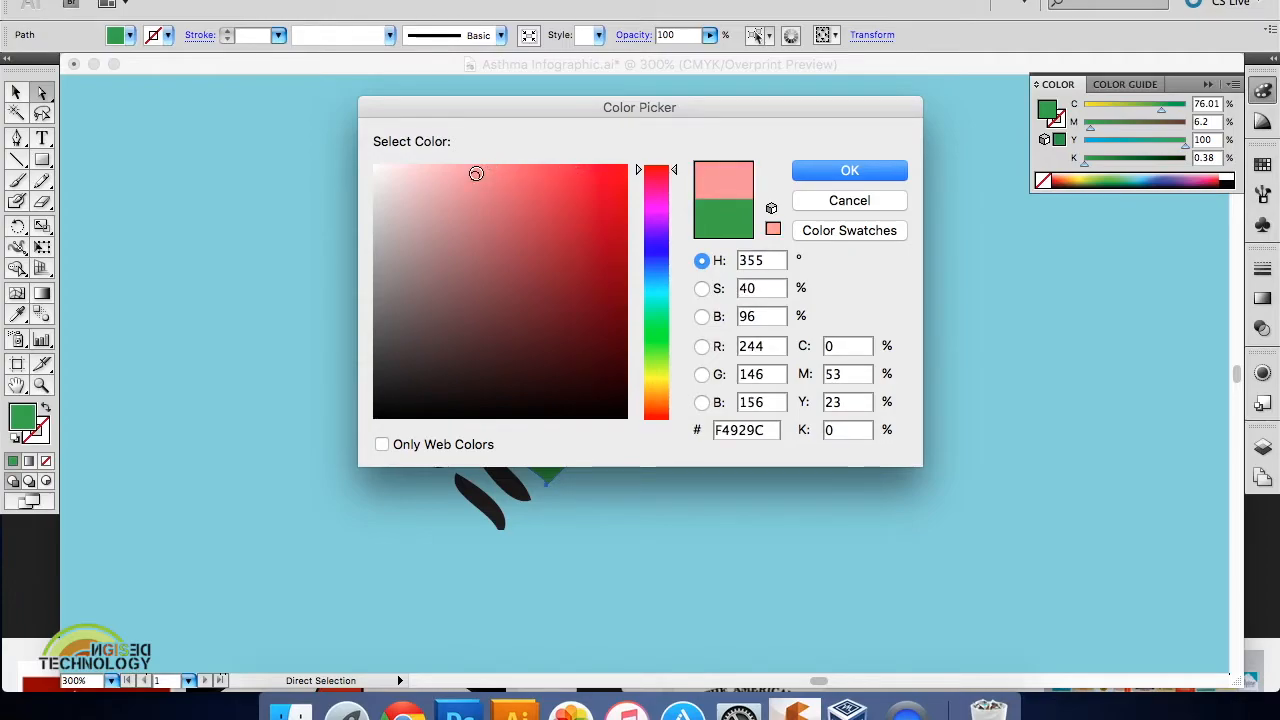
{"action": "left_click", "coordinate": [868, 177]}
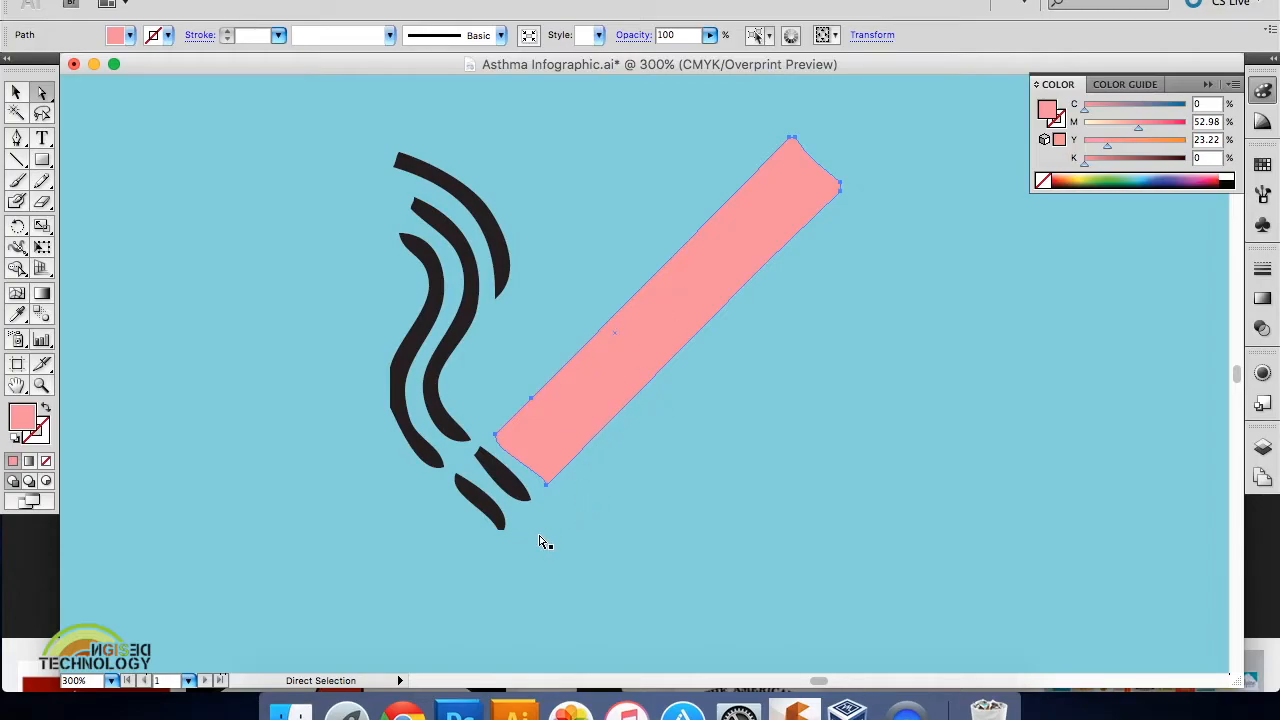
Select the two short strips at the cigarette's burning end and fill them with the coral red hex F74B53.
{"action": "left_click", "coordinate": [510, 492]}
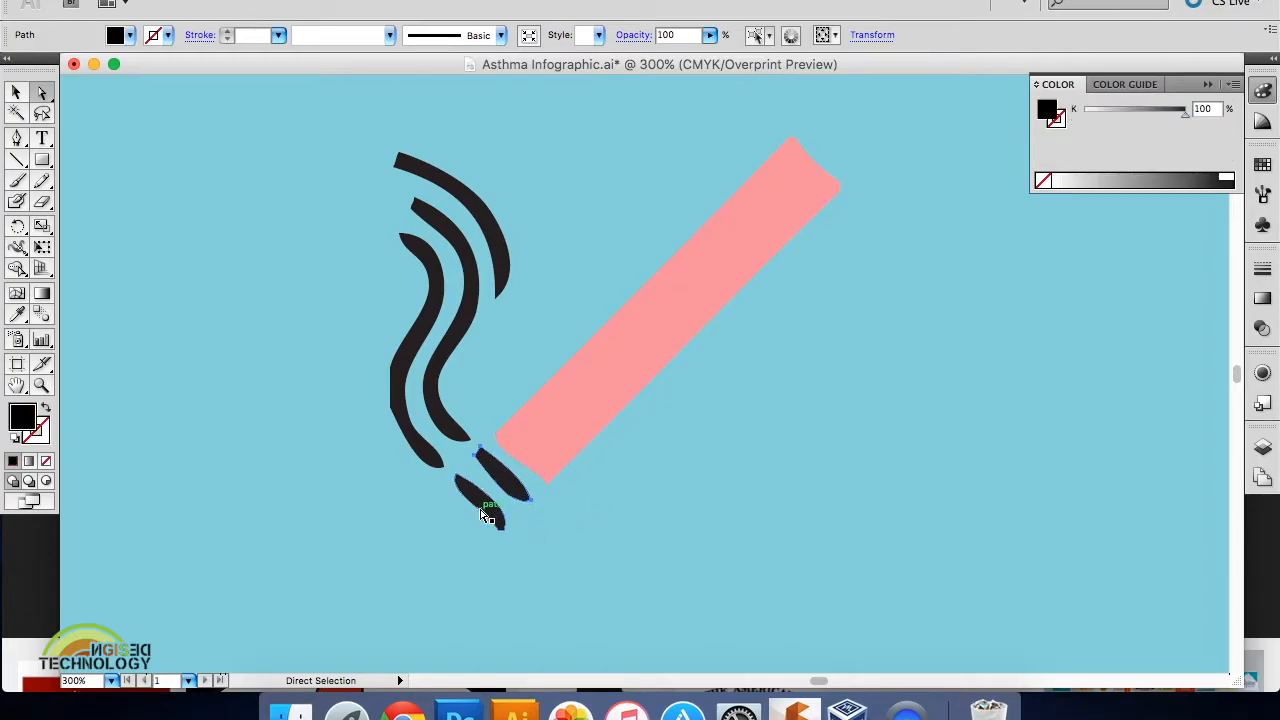
{"action": "left_click", "coordinate": [487, 514], "text": "shift"}
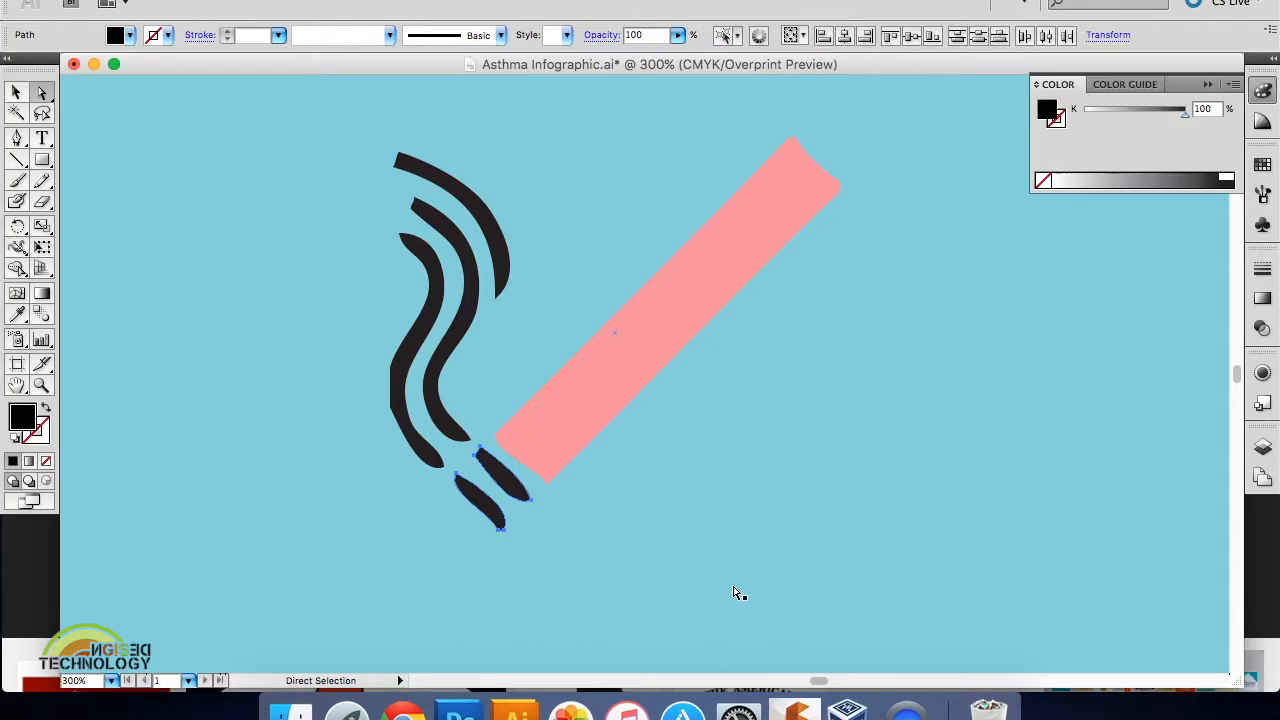
{"action": "left_click", "coordinate": [1128, 88]}
{"action": "left_click", "coordinate": [1164, 166]}
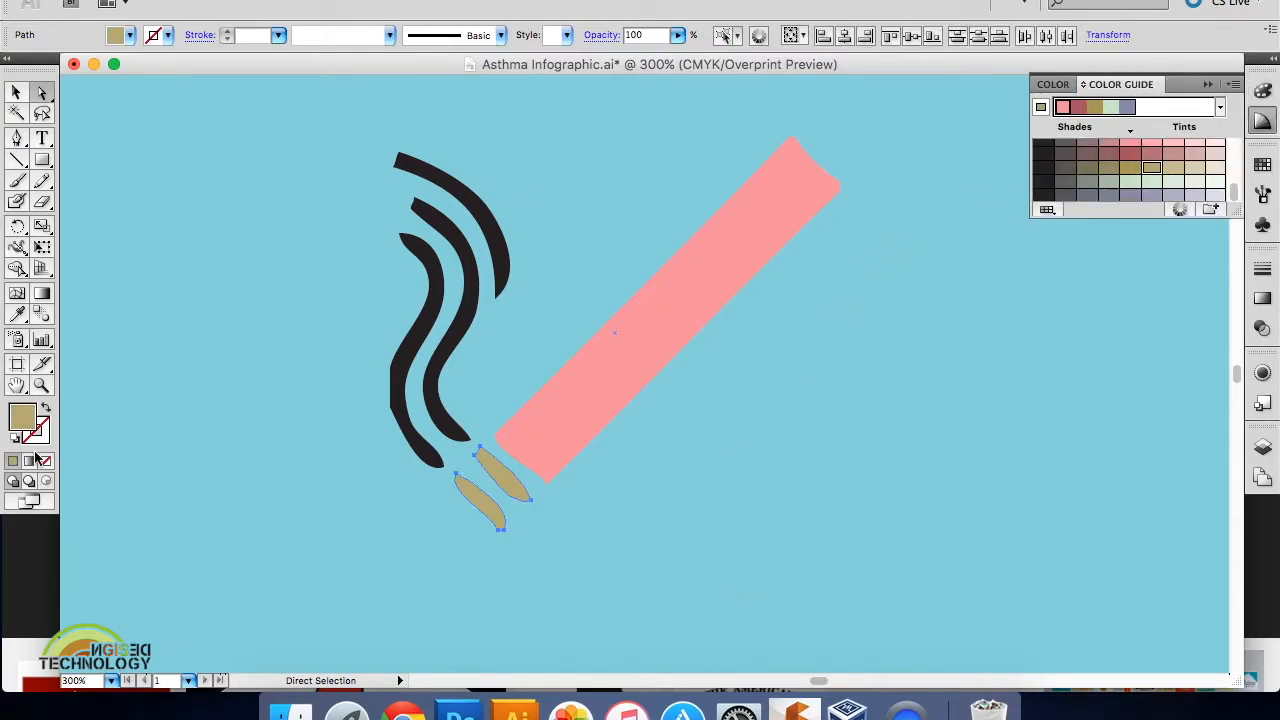
{"action": "left_click", "coordinate": [24, 418]}
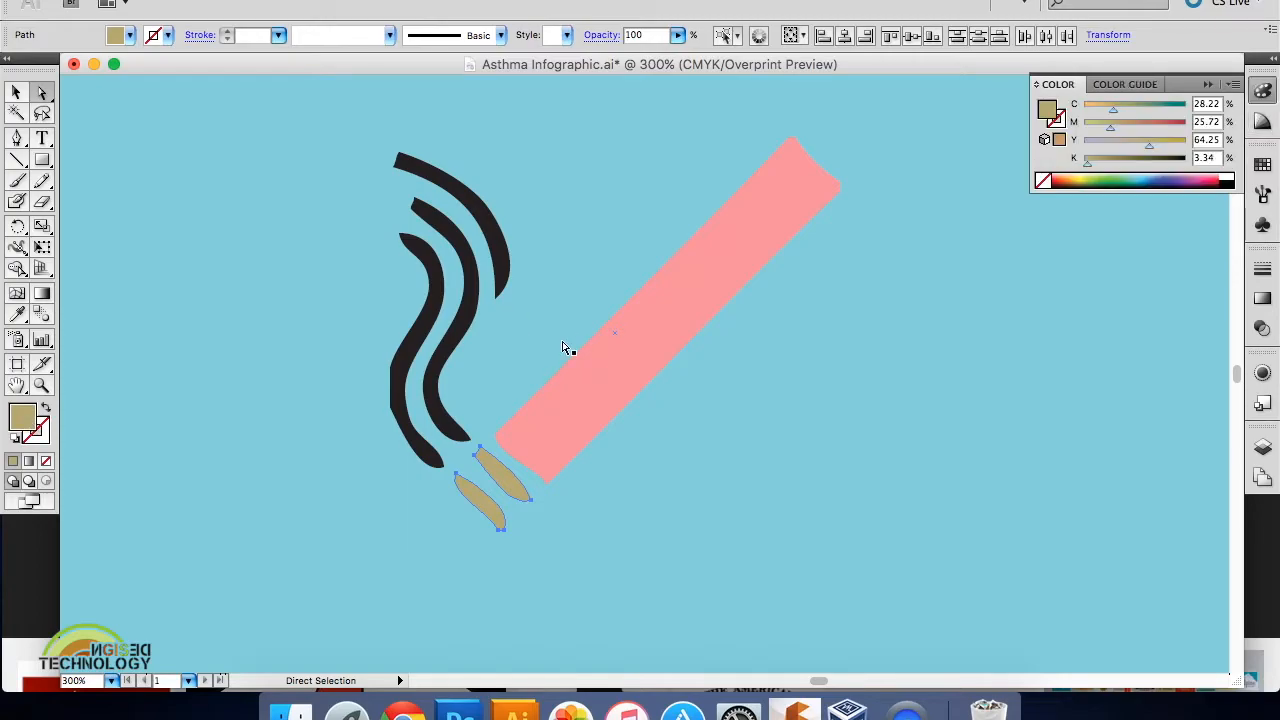
{"action": "double_click", "coordinate": [27, 413]}
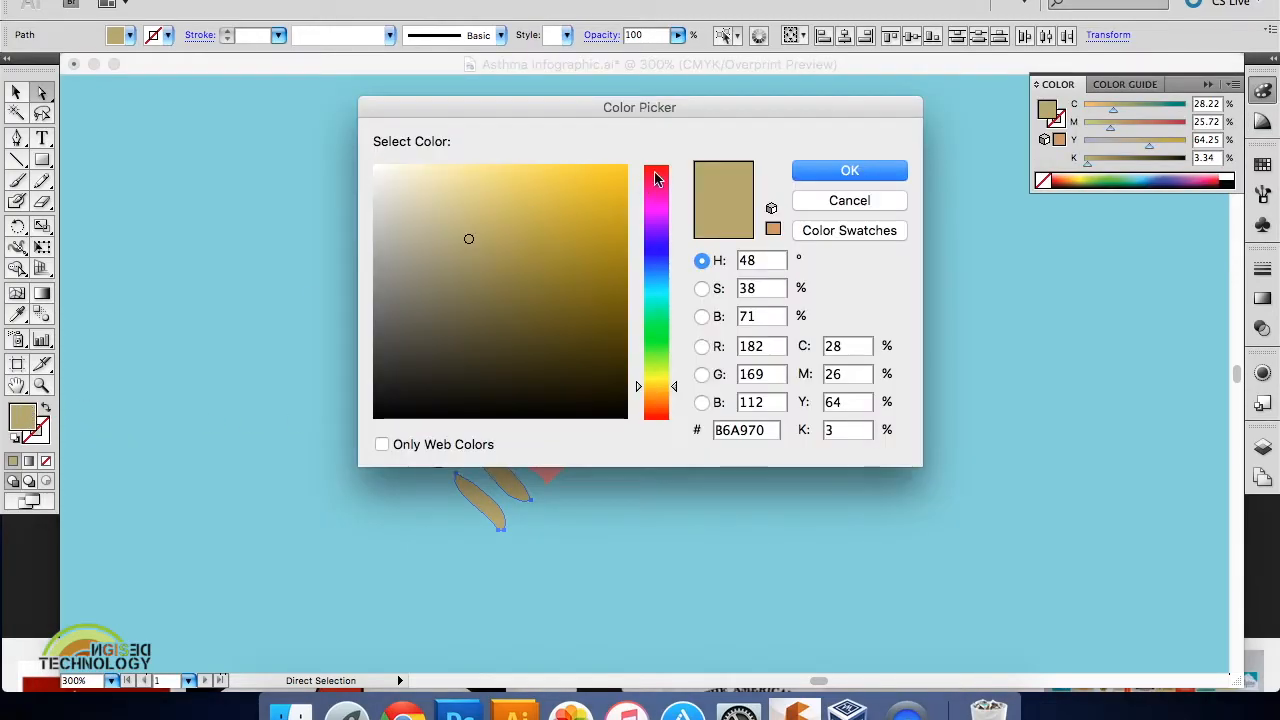
{"action": "left_click", "coordinate": [655, 167]}
{"action": "left_click_drag", "start_coordinate": [590, 167], "coordinate": [547, 171]}
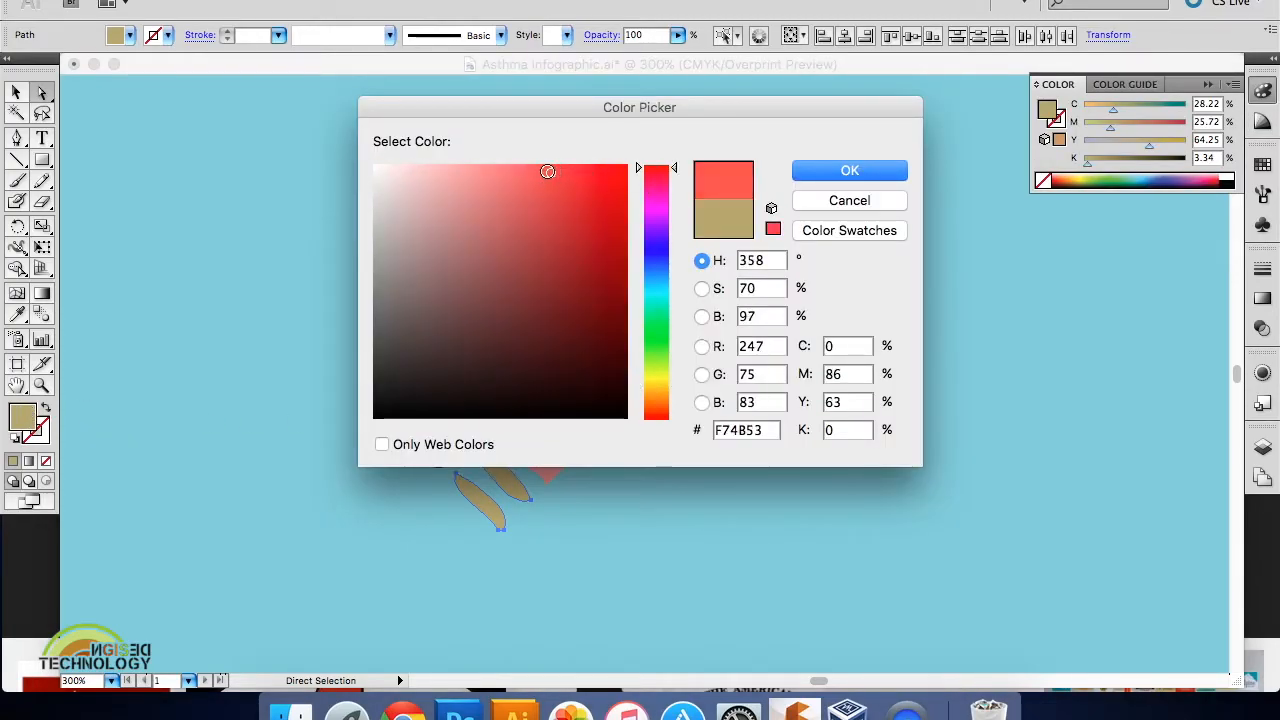
{"action": "left_click", "coordinate": [849, 171]}
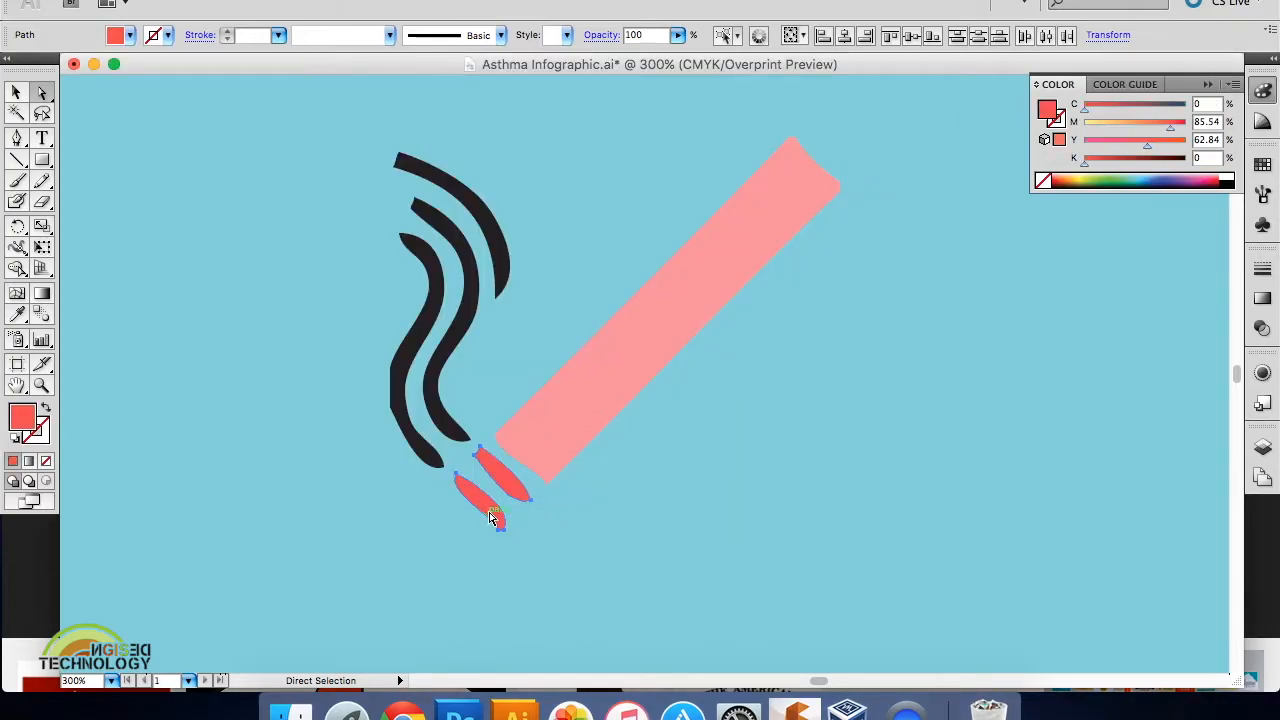
Select the three wavy smoke trails together, fill them with white and deselect them.
{"action": "left_click", "coordinate": [445, 420]}
{"action": "left_click", "coordinate": [405, 422], "text": "shift"}
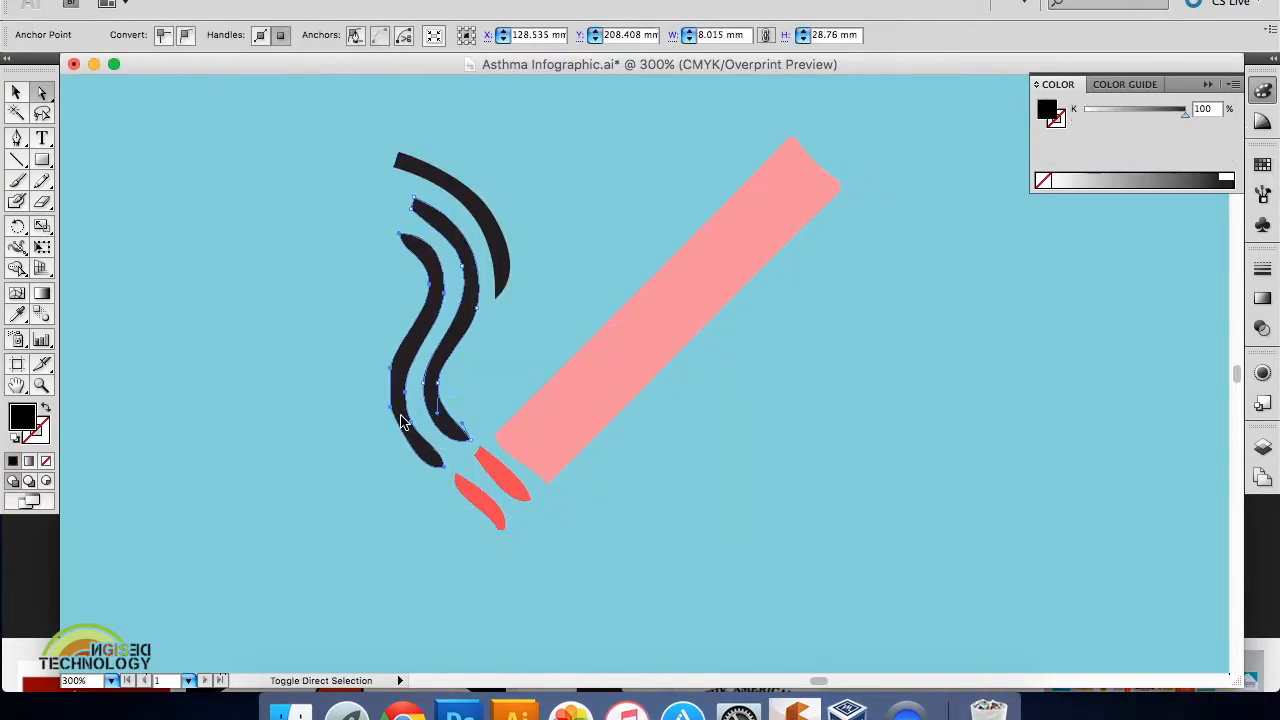
{"action": "left_click", "coordinate": [503, 260], "text": "shift"}
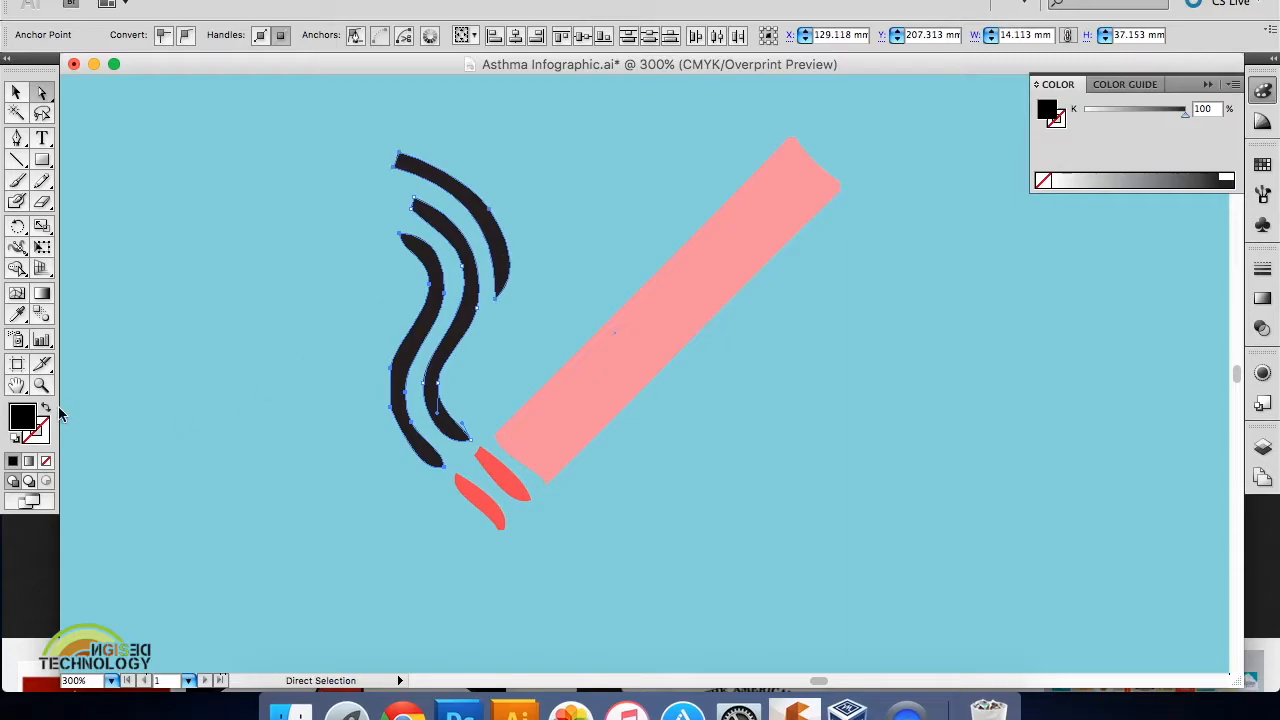
{"action": "left_click", "coordinate": [1226, 178]}
{"action": "left_click", "coordinate": [320, 171]}
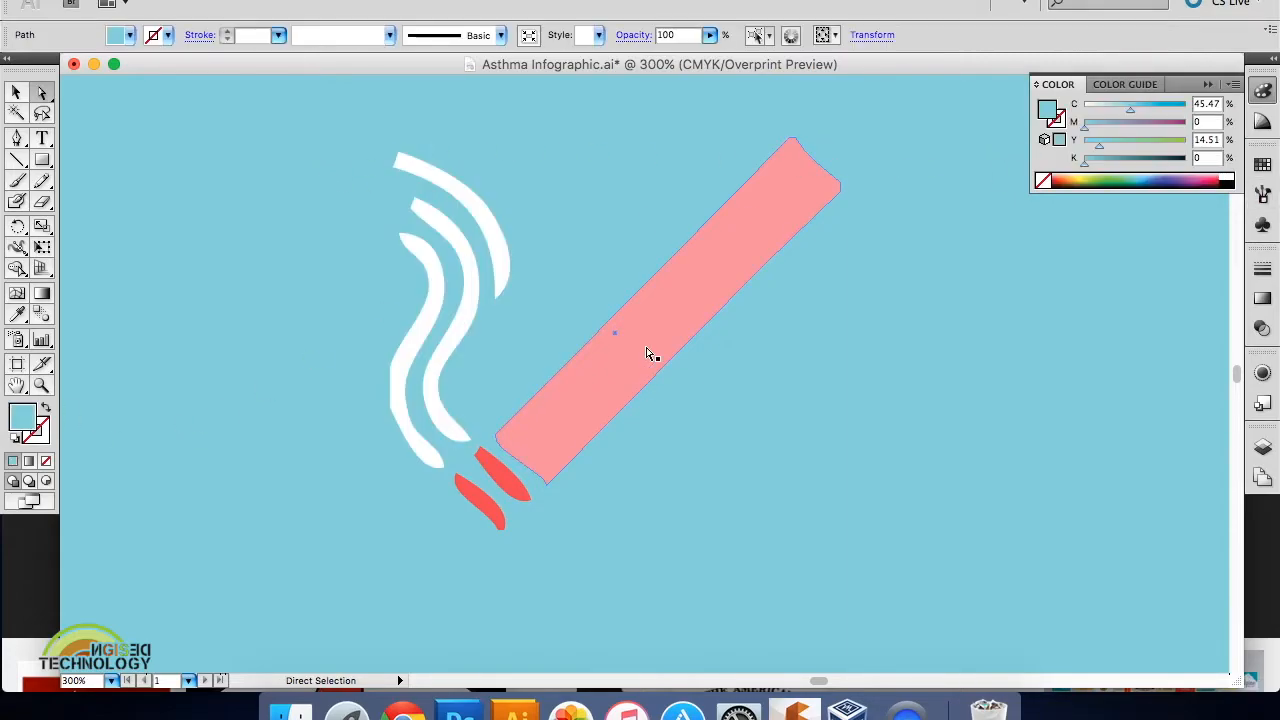
Select the whole recoloured cigarette group on the poster with the Selection tool.
{"action": "left_click", "coordinate": [44, 384]}
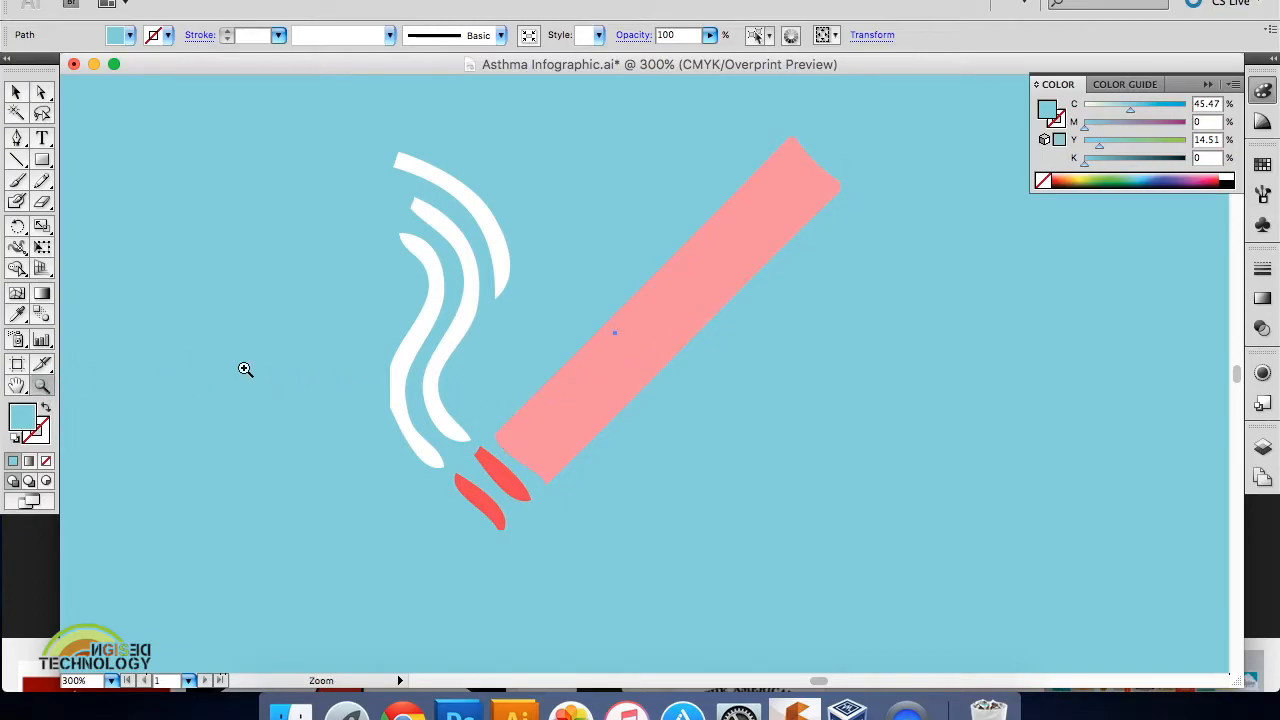
{"action": "left_click", "coordinate": [258, 374], "text": "alt"}
{"action": "left_click", "coordinate": [500, 434], "text": "alt"}
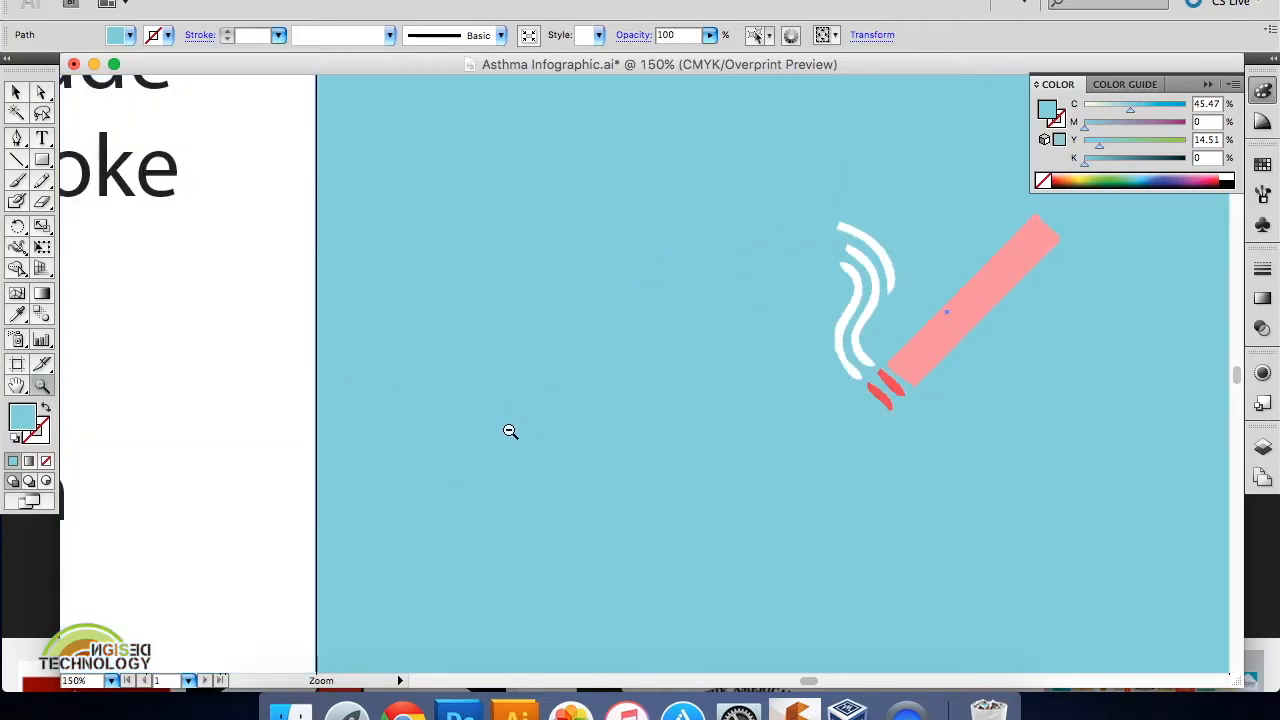
{"action": "left_click", "coordinate": [536, 432], "text": "alt"}
{"action": "left_click", "coordinate": [584, 423], "text": "alt"}
{"action": "left_click", "coordinate": [584, 423], "text": "alt"}
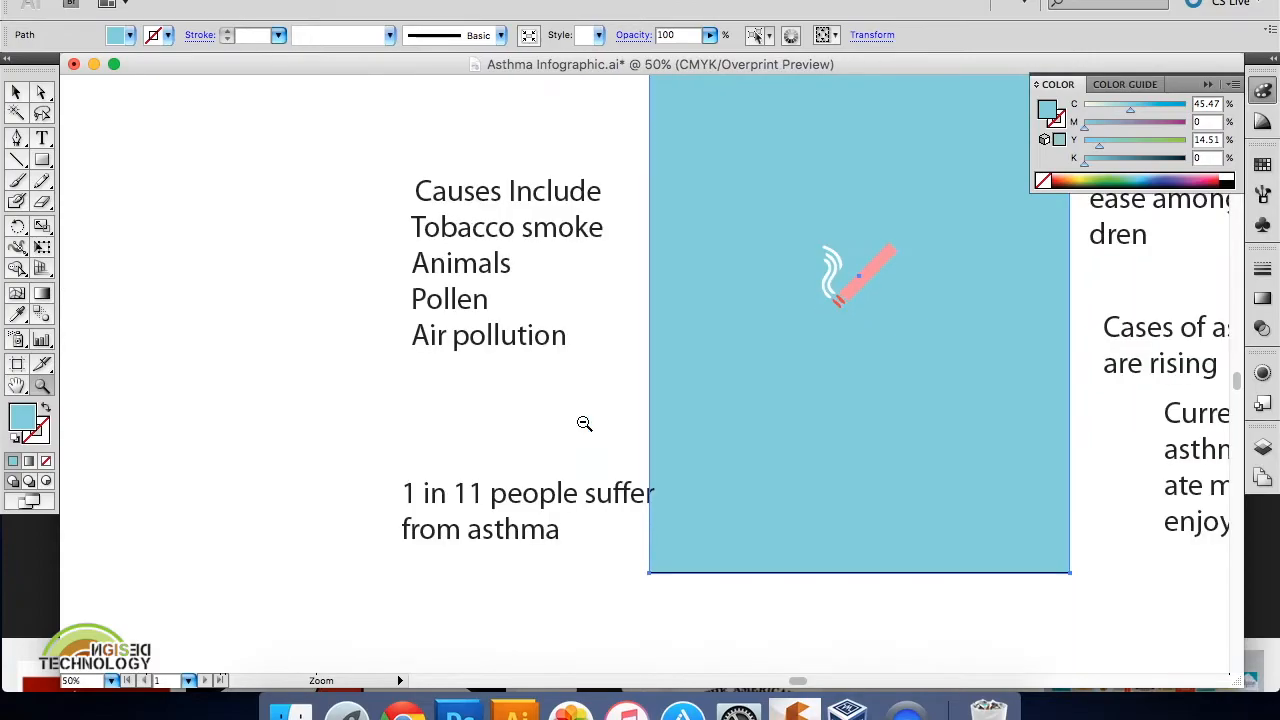
{"action": "left_click", "coordinate": [584, 423], "text": "alt"}
{"action": "scroll", "coordinate": [650, 405], "scroll_direction": "right", "scroll_amount": 5}
{"action": "scroll", "coordinate": [650, 405], "scroll_direction": "up", "scroll_amount": 3}
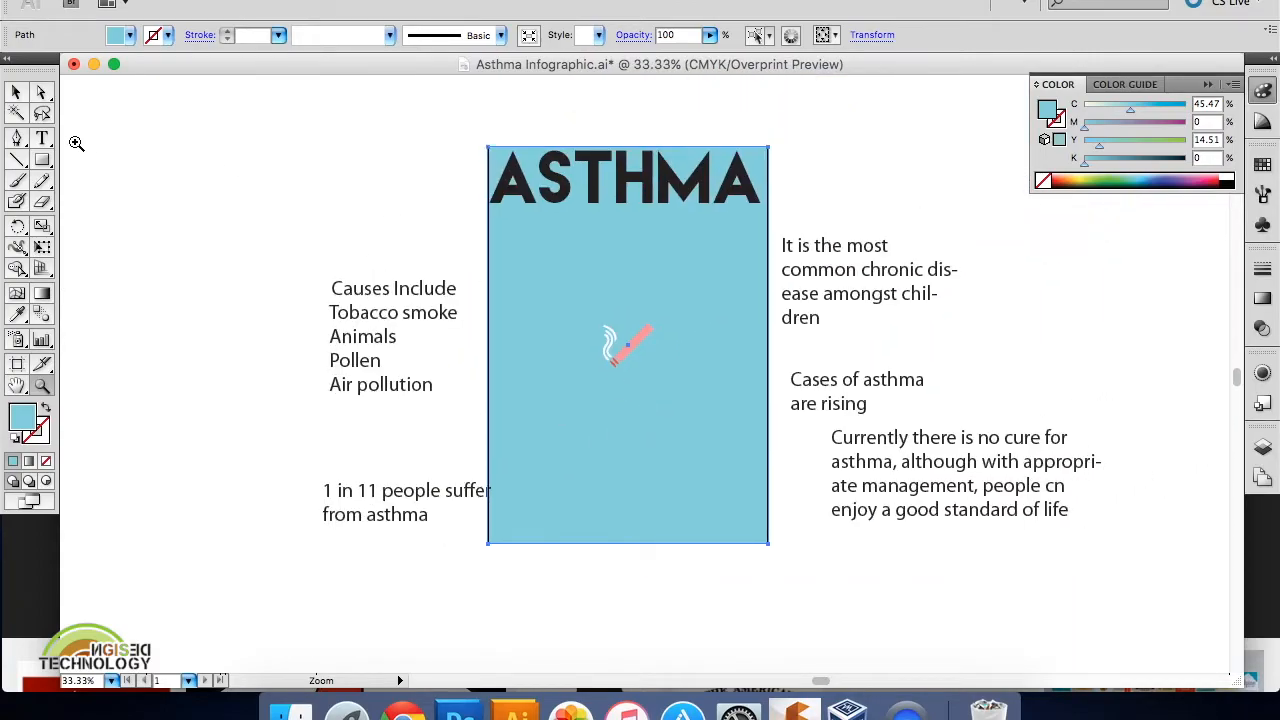
{"action": "left_click", "coordinate": [16, 92]}
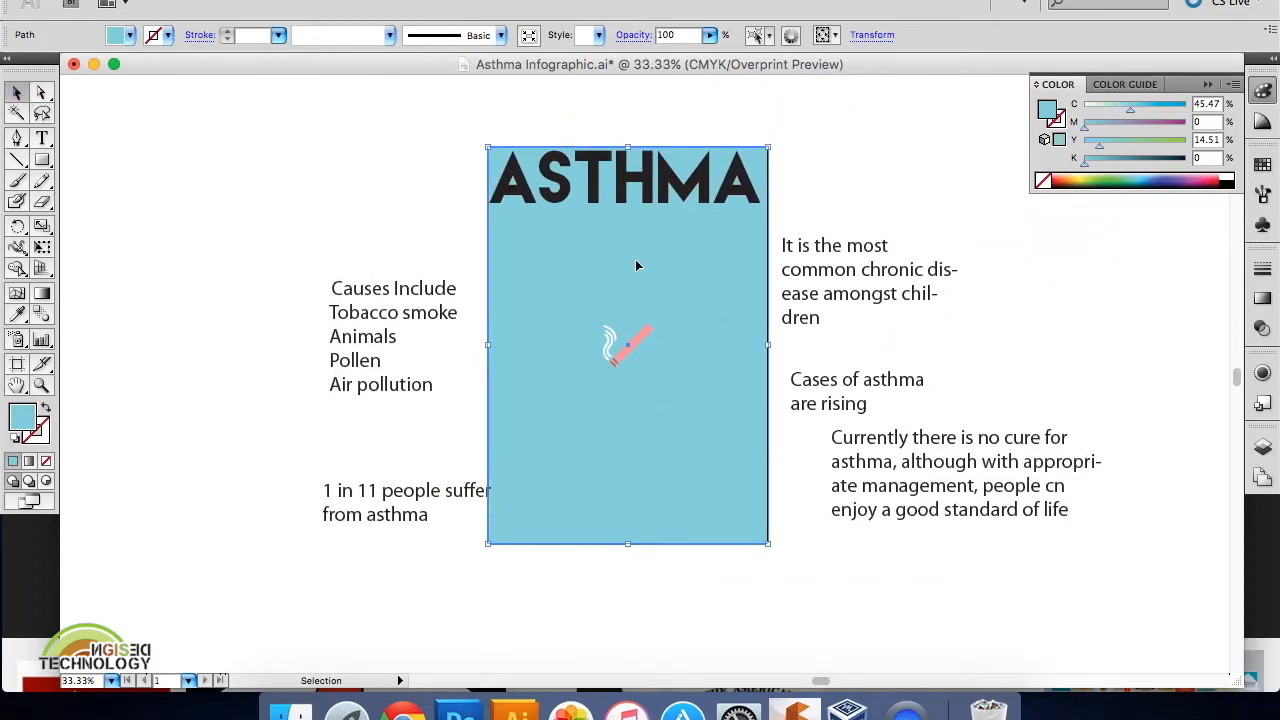
{"action": "left_click", "coordinate": [636, 341]}
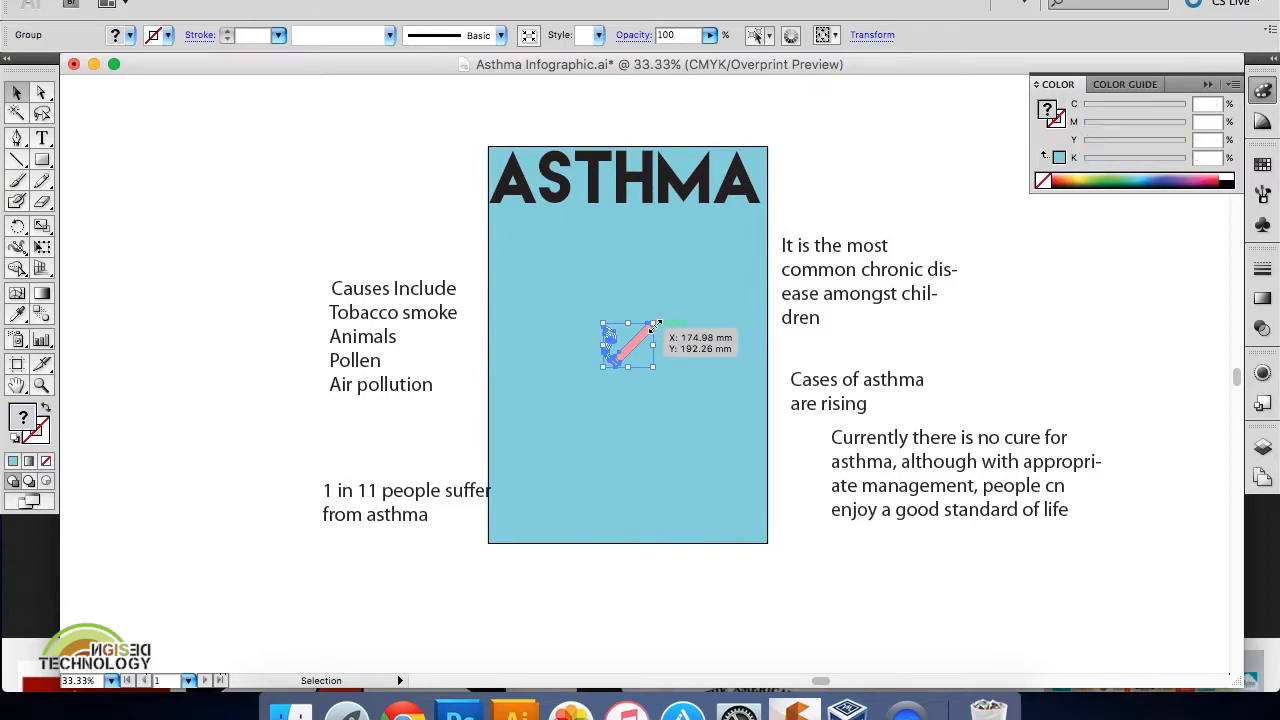
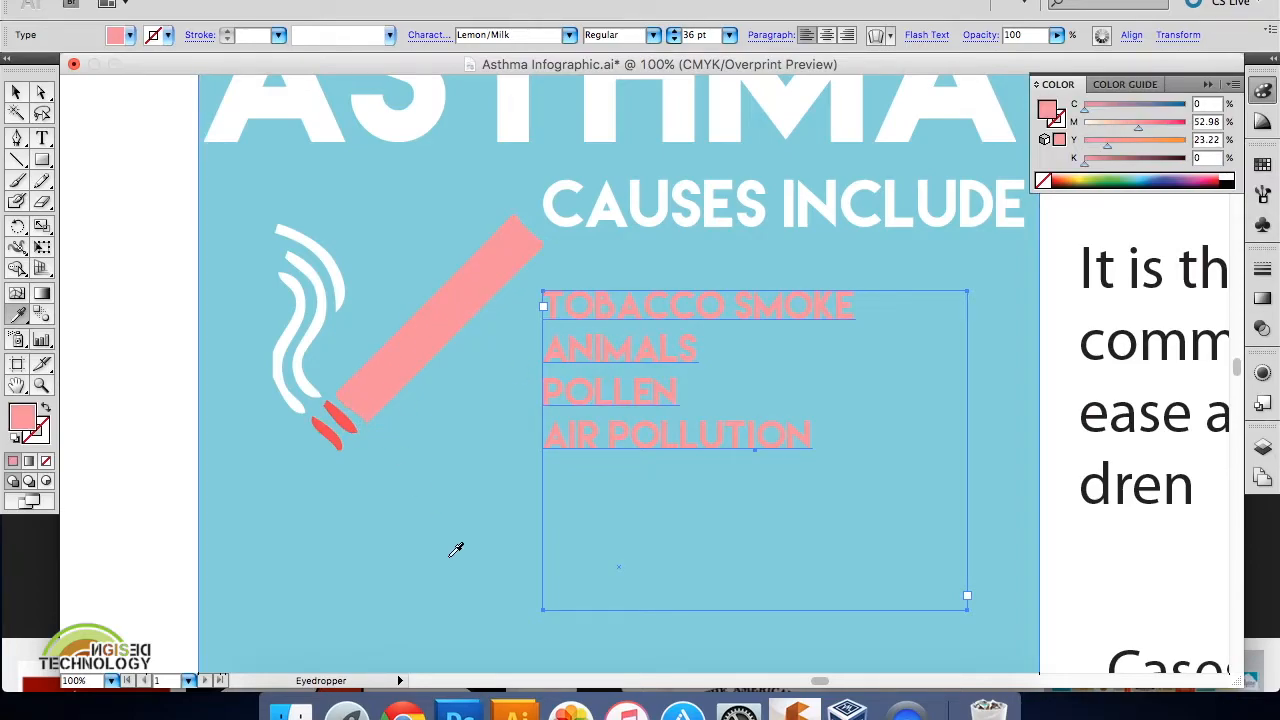
Move the text block listing the asthma causes up, closer to the CAUSES INCLUDE heading.
{"action": "key", "text": "v"}
{"action": "left_click_drag", "start_coordinate": [600, 300], "coordinate": [600, 266]}
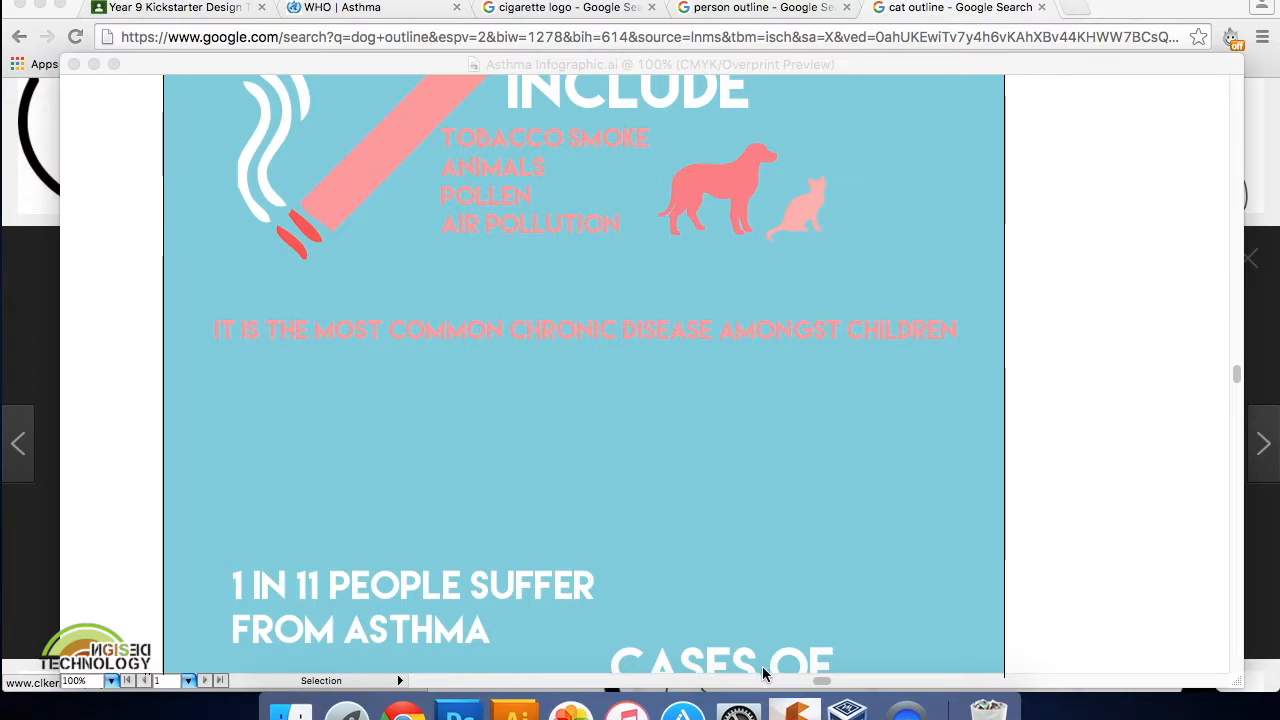
Switch to Illustrator and review the poster's layout at 50% zoom, from the title to the lower text blocks.
{"action": "left_click", "coordinate": [515, 712]}
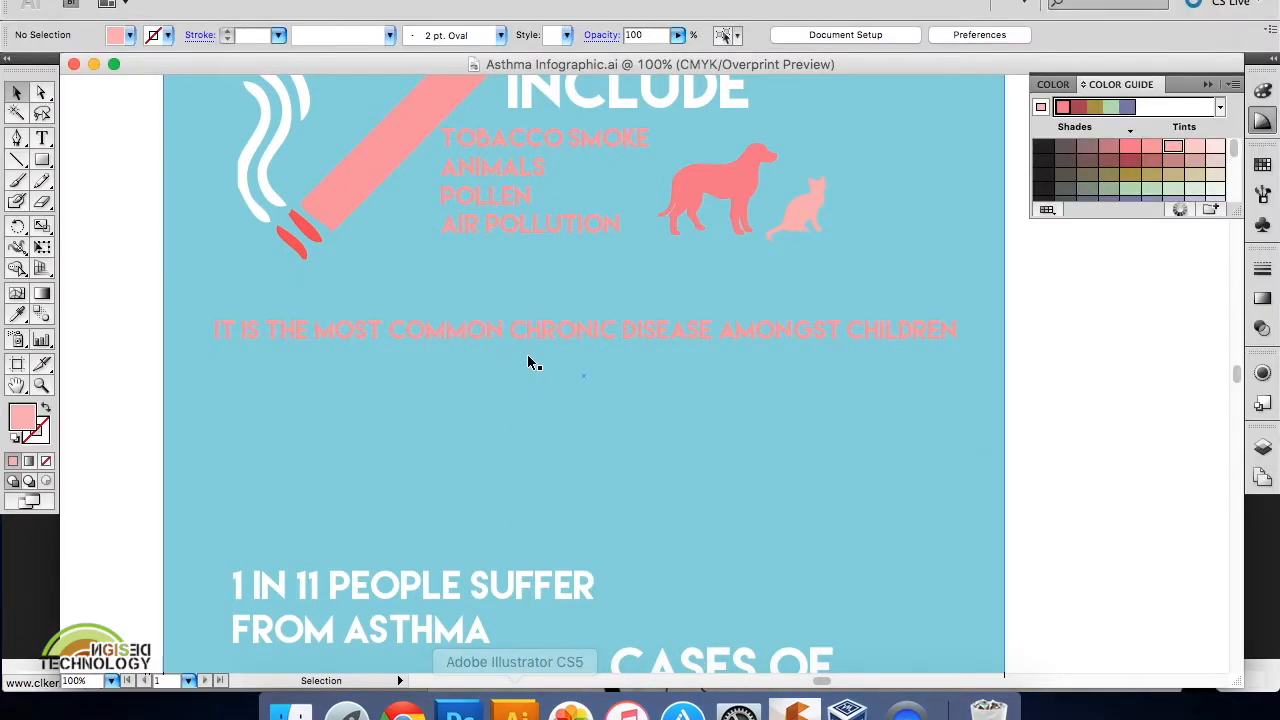
{"action": "scroll", "coordinate": [757, 318], "scroll_direction": "up", "scroll_amount": 3}
{"action": "scroll", "coordinate": [756, 311], "scroll_direction": "up", "scroll_amount": 2}
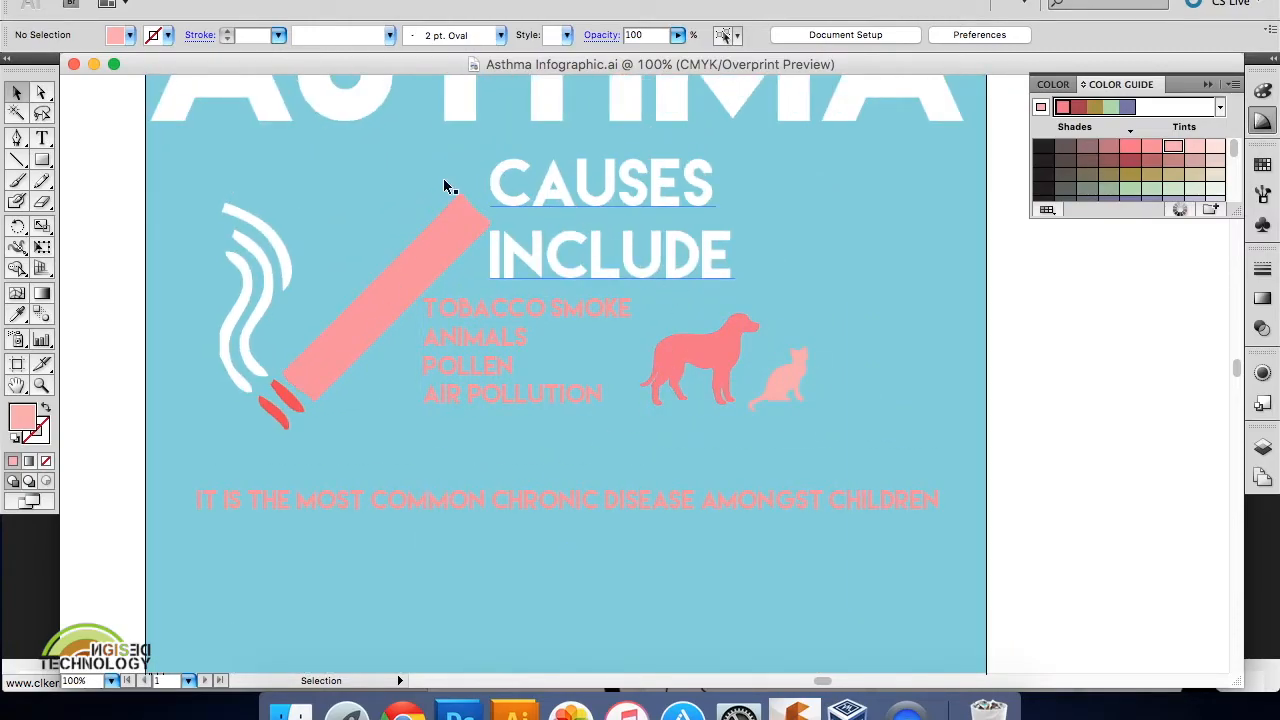
{"action": "left_click", "coordinate": [41, 385]}
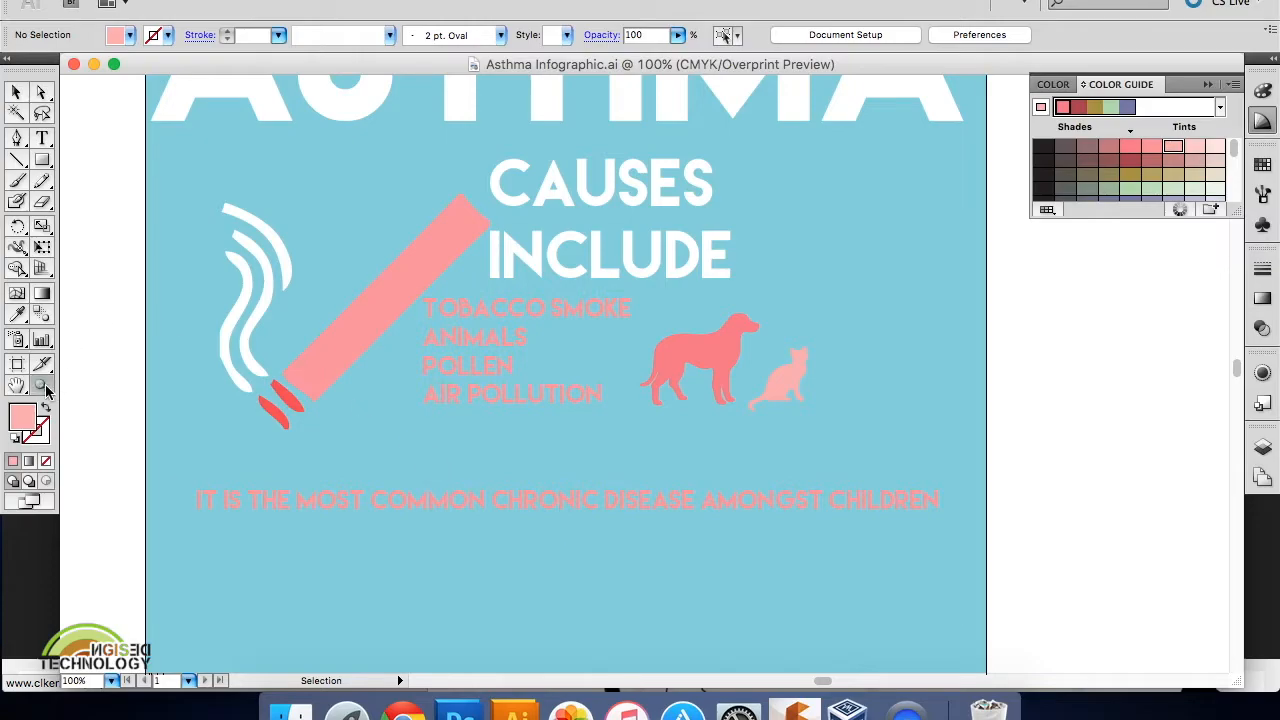
{"action": "left_click", "coordinate": [421, 506], "text": "super"}
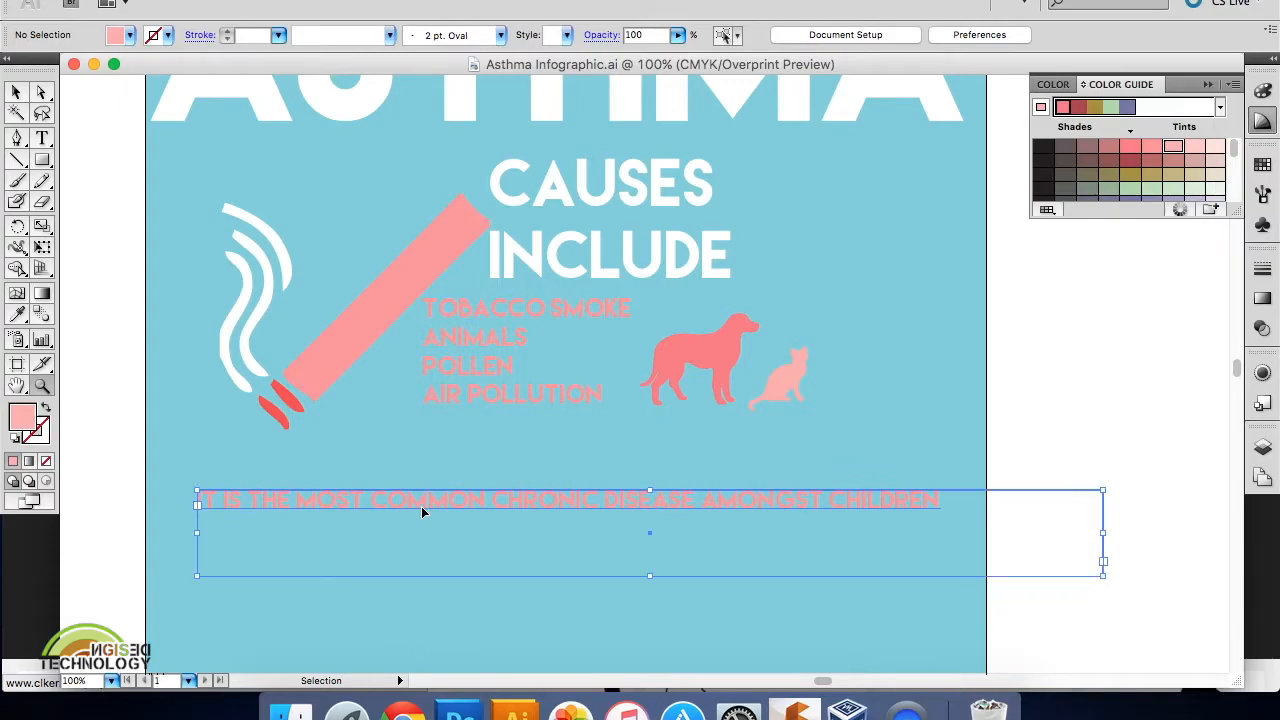
{"action": "left_click", "coordinate": [103, 424]}
{"action": "left_click", "coordinate": [780, 443], "text": "alt"}
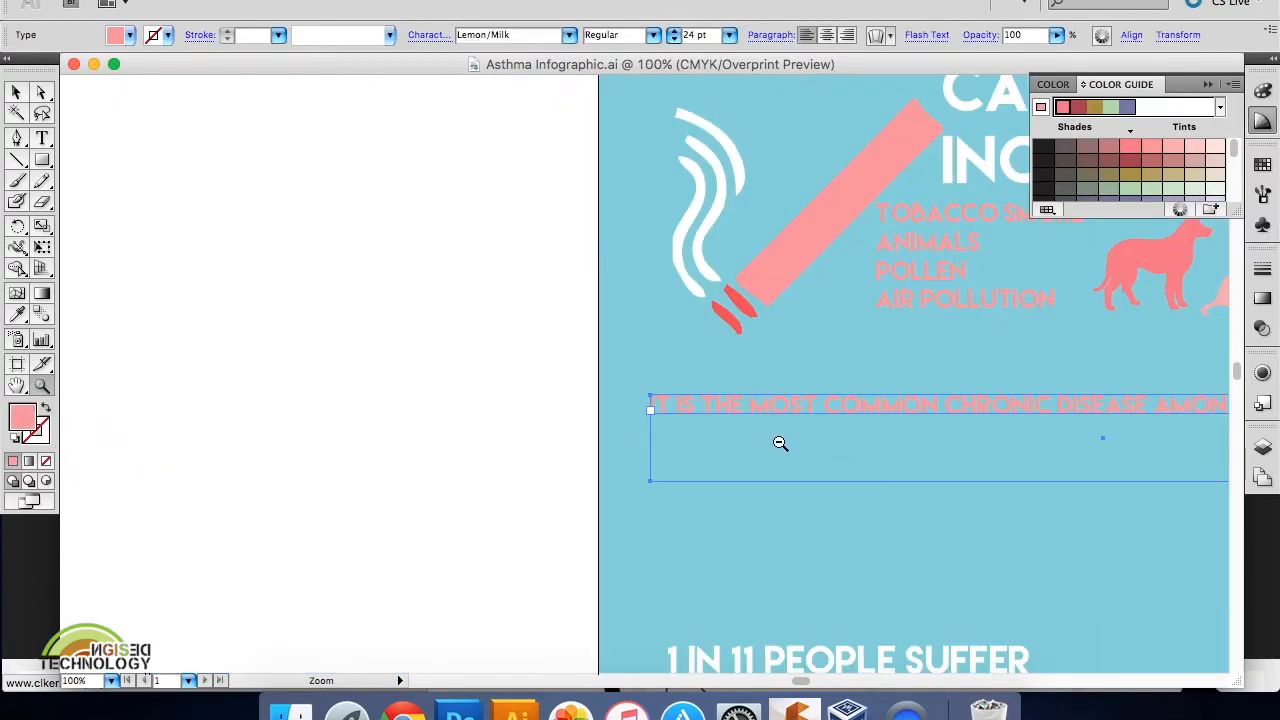
{"action": "left_click", "coordinate": [780, 443], "text": "alt"}
{"action": "left_click", "coordinate": [460, 514], "text": "alt"}
{"action": "scroll", "coordinate": [800, 471], "scroll_direction": "right", "scroll_amount": 6}
{"action": "scroll", "coordinate": [800, 471], "scroll_direction": "up", "scroll_amount": 2}
{"action": "scroll", "coordinate": [799, 471], "scroll_direction": "down", "scroll_amount": 3}
{"action": "scroll", "coordinate": [799, 471], "scroll_direction": "left", "scroll_amount": 1}
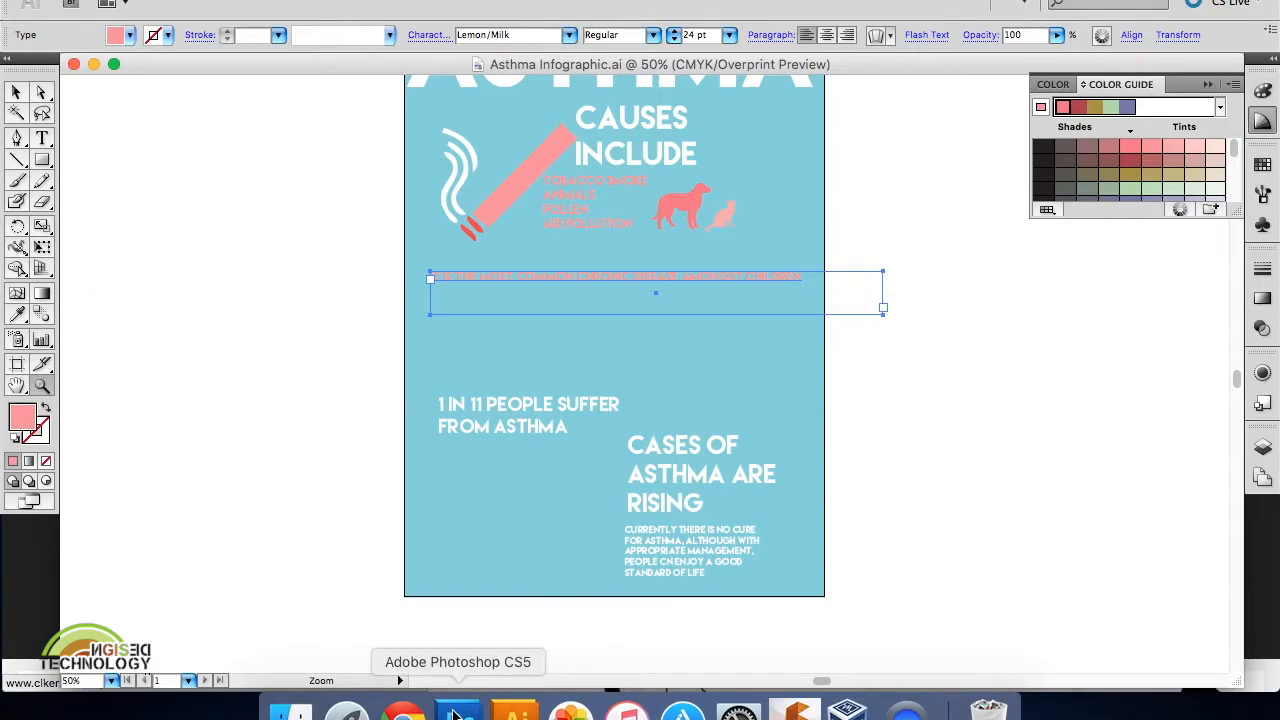
Switch to Chrome and copy the dark blue person silhouette from the person outline image results.
{"action": "left_click", "coordinate": [404, 712]}
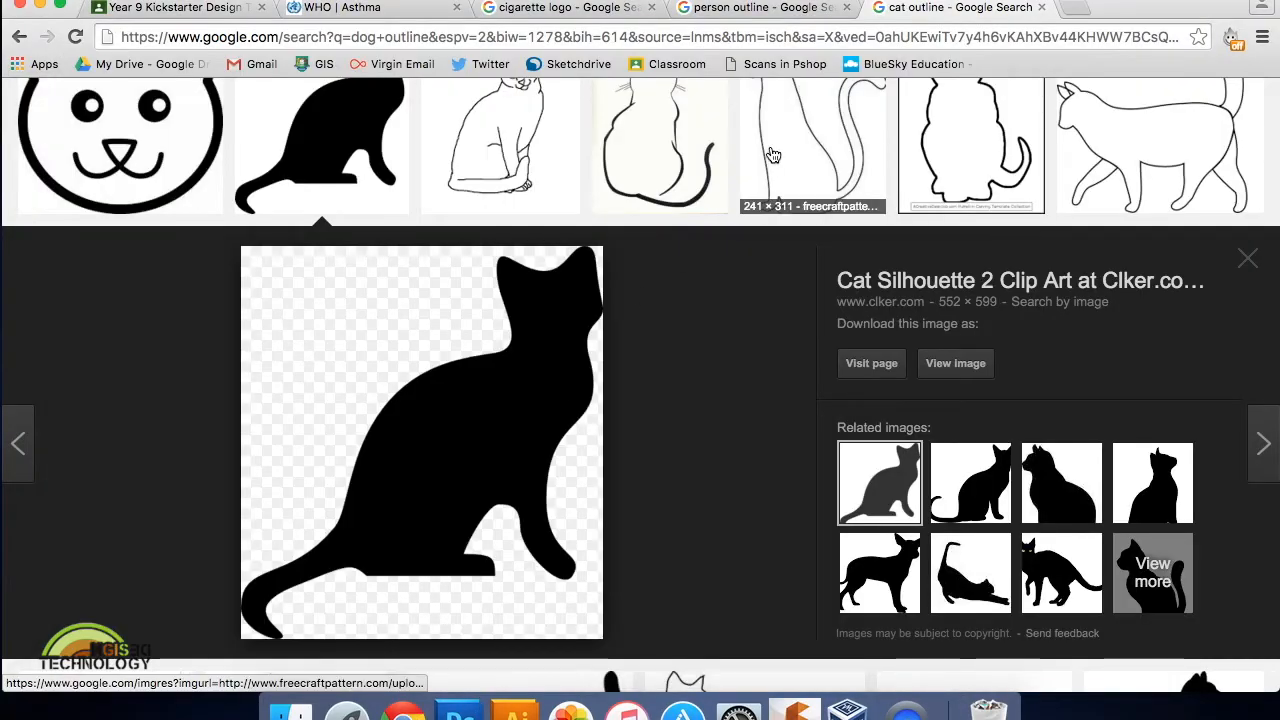
{"action": "left_click", "coordinate": [760, 8]}
{"action": "right_click", "coordinate": [429, 397]}
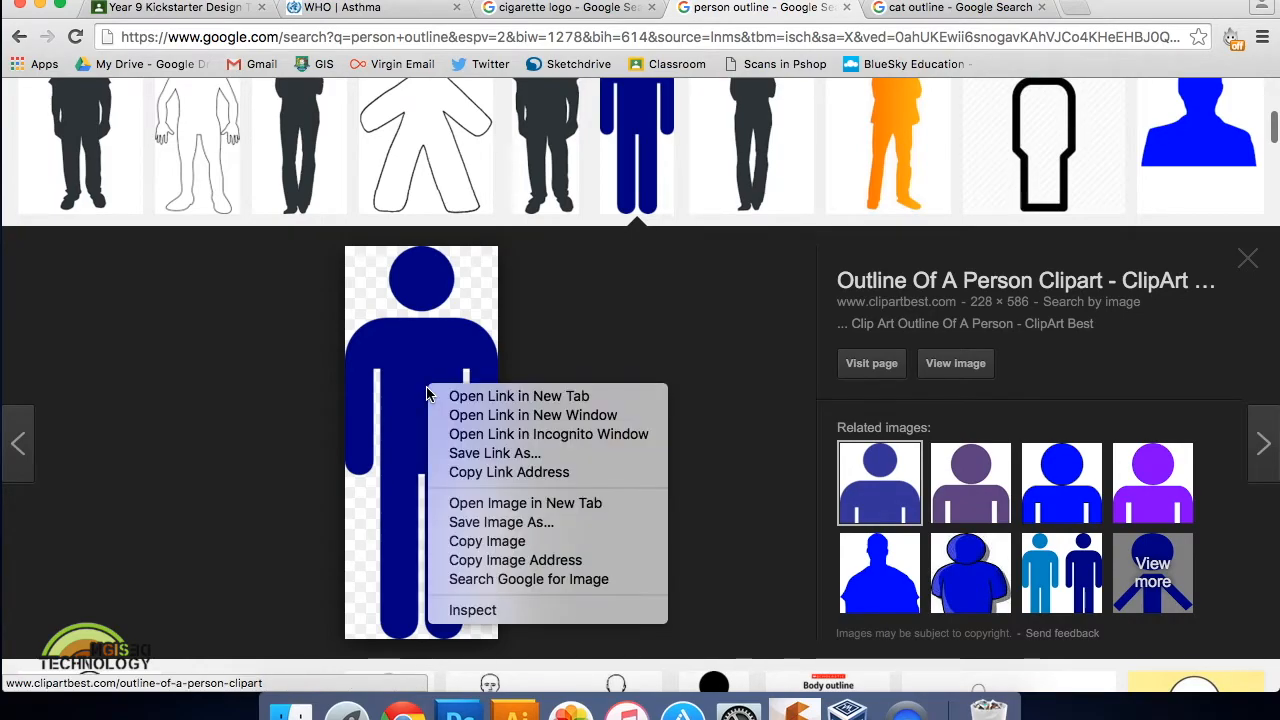
{"action": "left_click", "coordinate": [506, 542]}
Switch back to Illustrator and paste the person silhouette onto the lower part of the poster.
{"action": "left_click", "coordinate": [516, 710]}
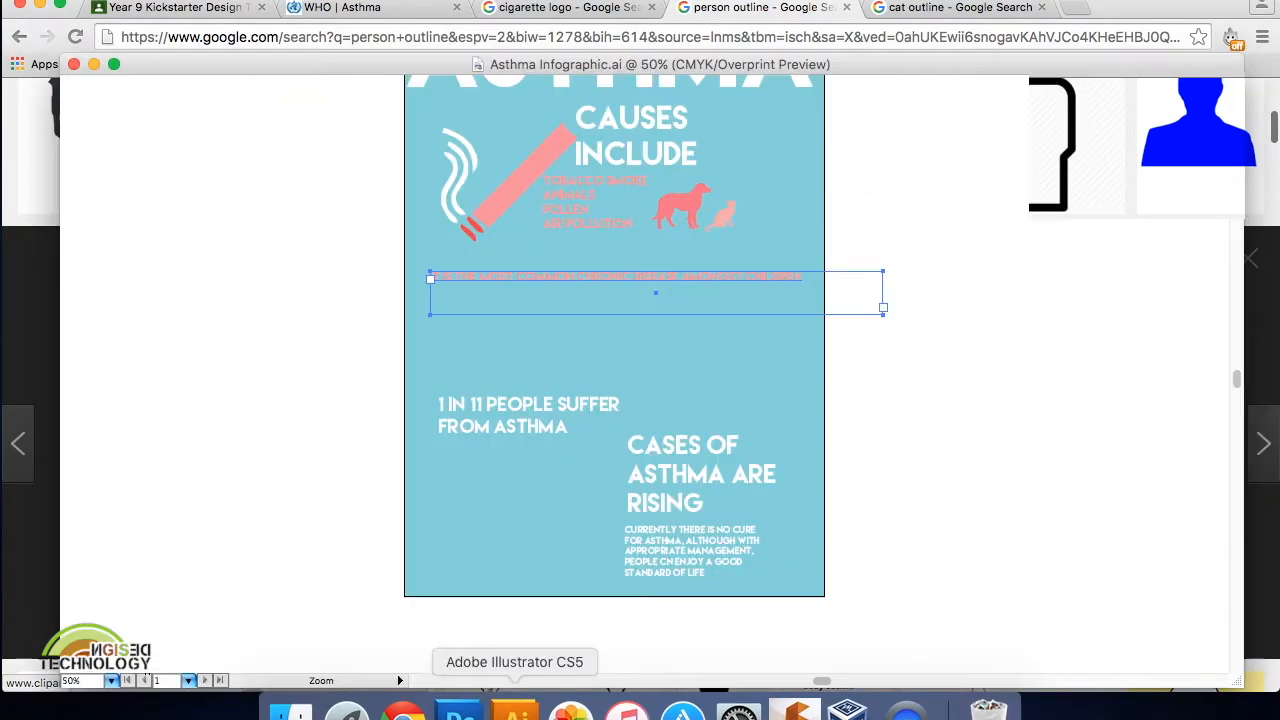
{"action": "left_click", "coordinate": [320, 372]}
{"action": "left_click", "coordinate": [478, 401]}
{"action": "scroll", "coordinate": [489, 403], "scroll_direction": "right", "scroll_amount": 10}
{"action": "key", "text": "v"}
{"action": "key", "text": "ctrl+v"}
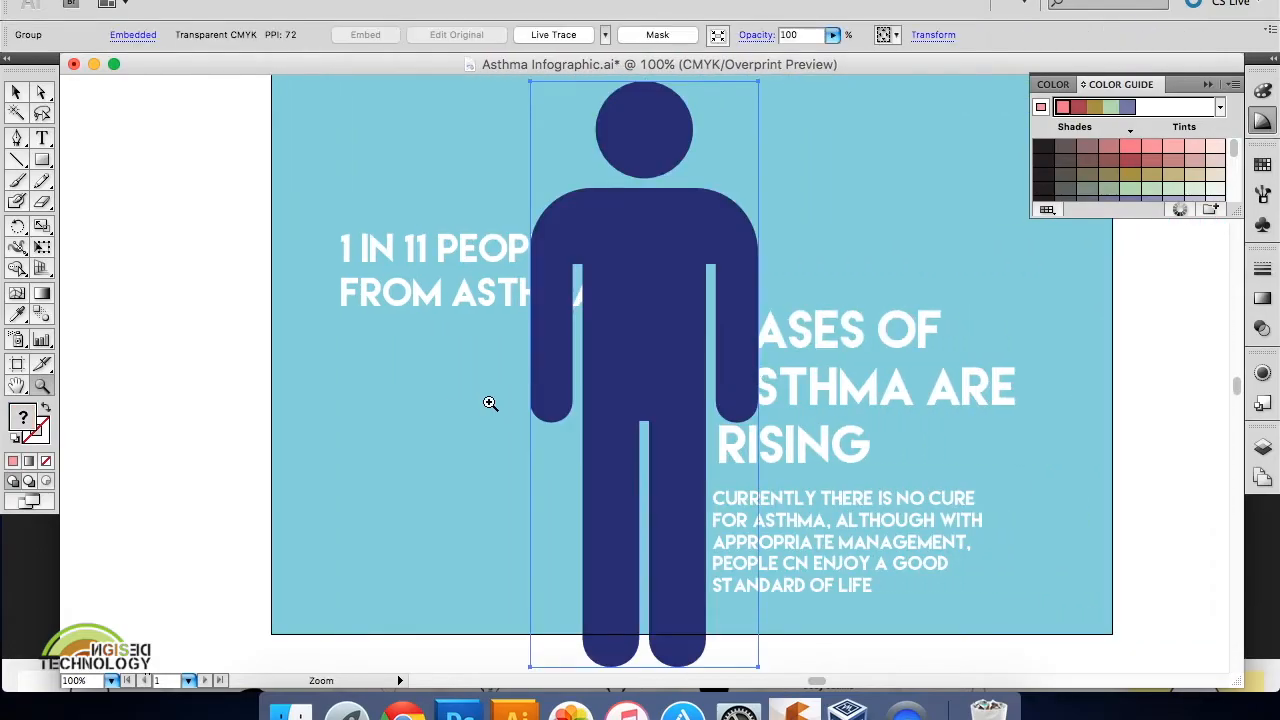
Shrink the person image to fit under the 1 IN 11 PEOPLE heading and convert it with Live Trace Make and Expand.
{"action": "left_click", "coordinate": [16, 92]}
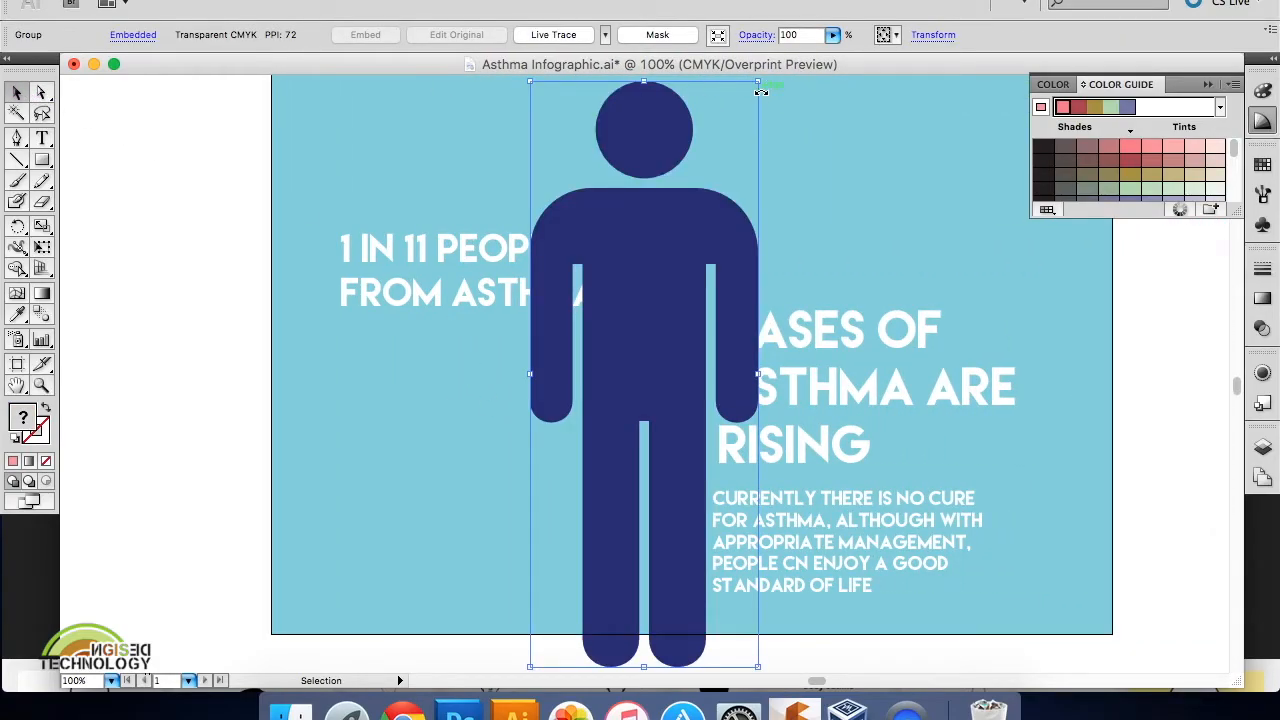
{"action": "left_click_drag", "start_coordinate": [758, 87], "coordinate": [380, 408]}
{"action": "left_click", "coordinate": [192, 2]}
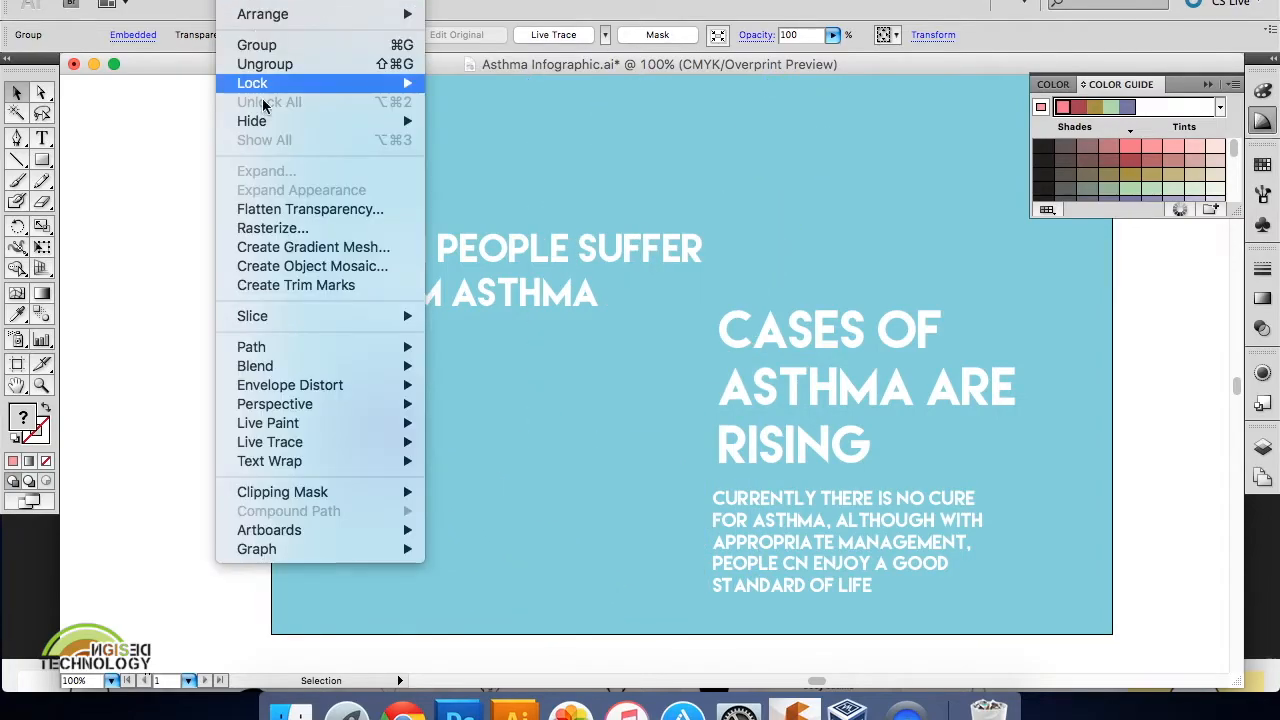
{"action": "mouse_move", "coordinate": [294, 446]}
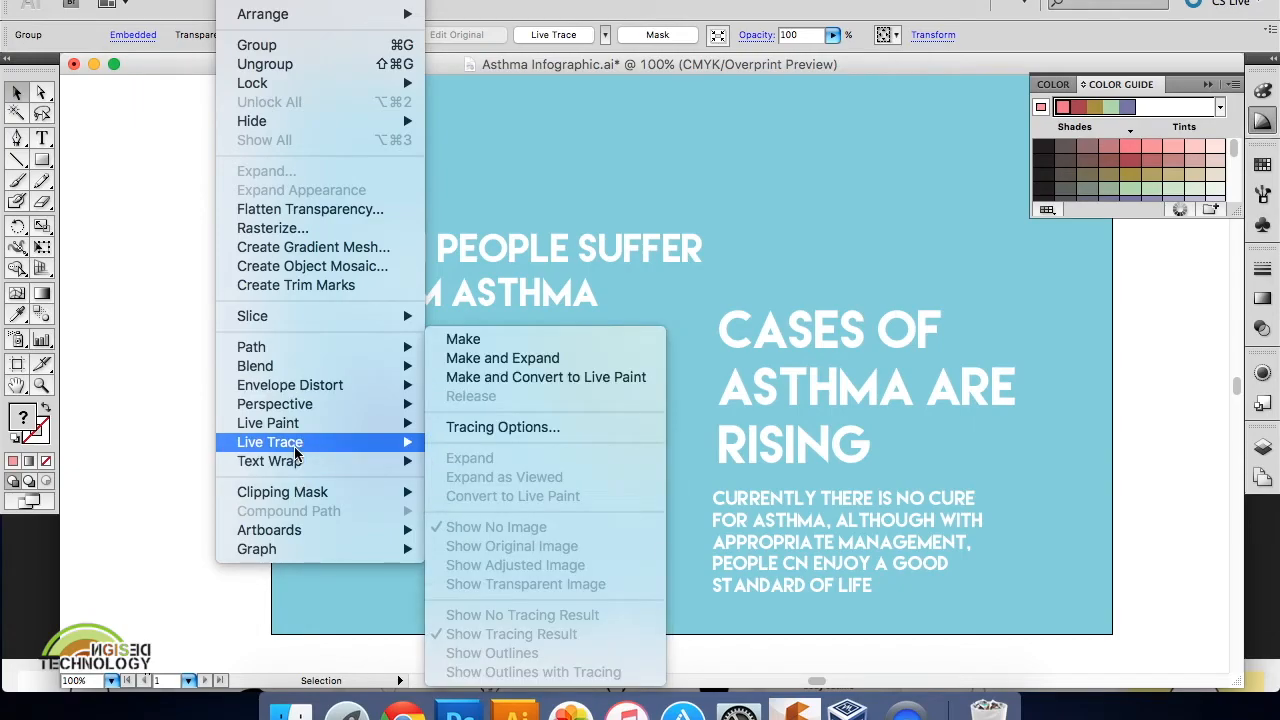
{"action": "left_click", "coordinate": [484, 362]}
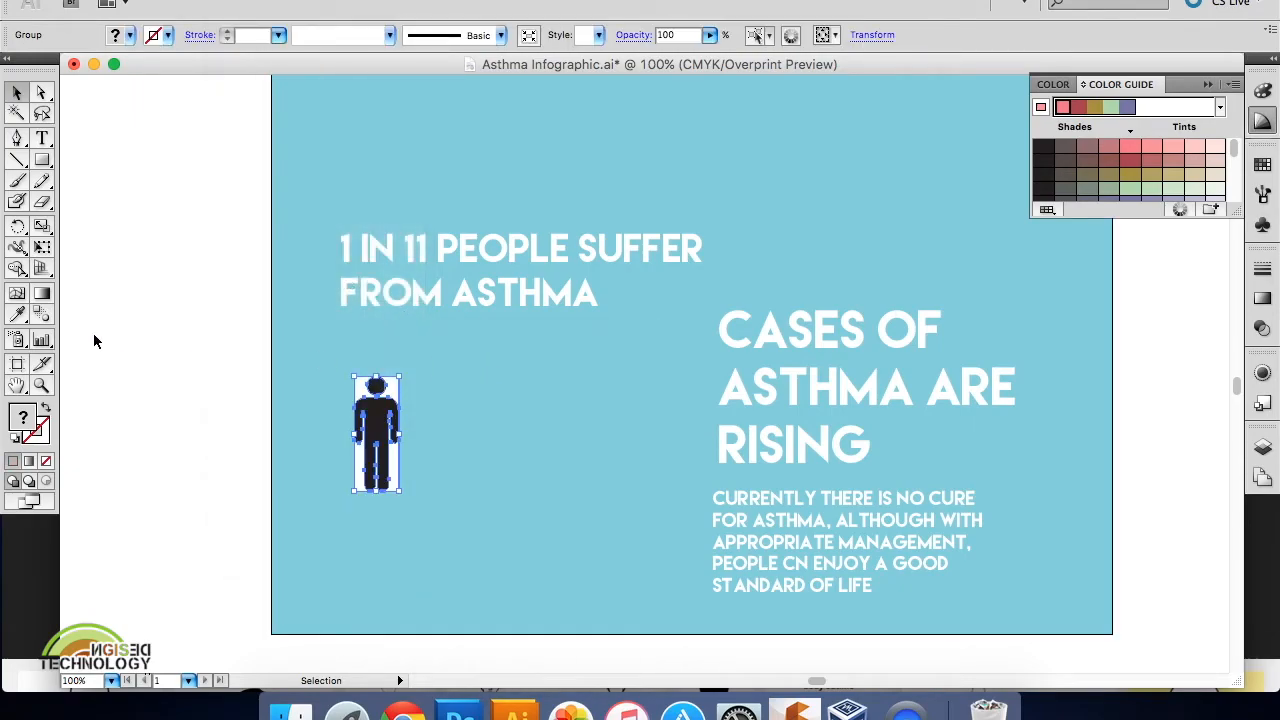
Delete the white background pieces around the traced person's head and right-hand side with the Direct Selection tool.
{"action": "left_click", "coordinate": [41, 92]}
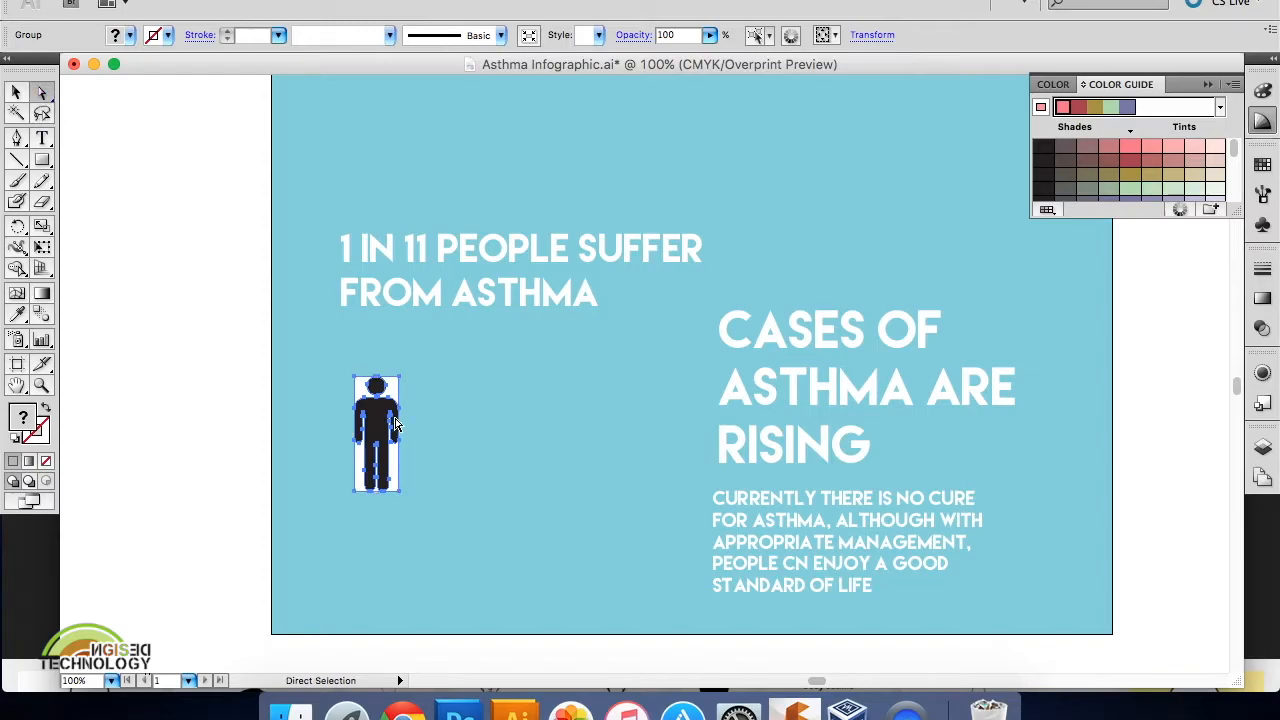
{"action": "left_click", "coordinate": [410, 466]}
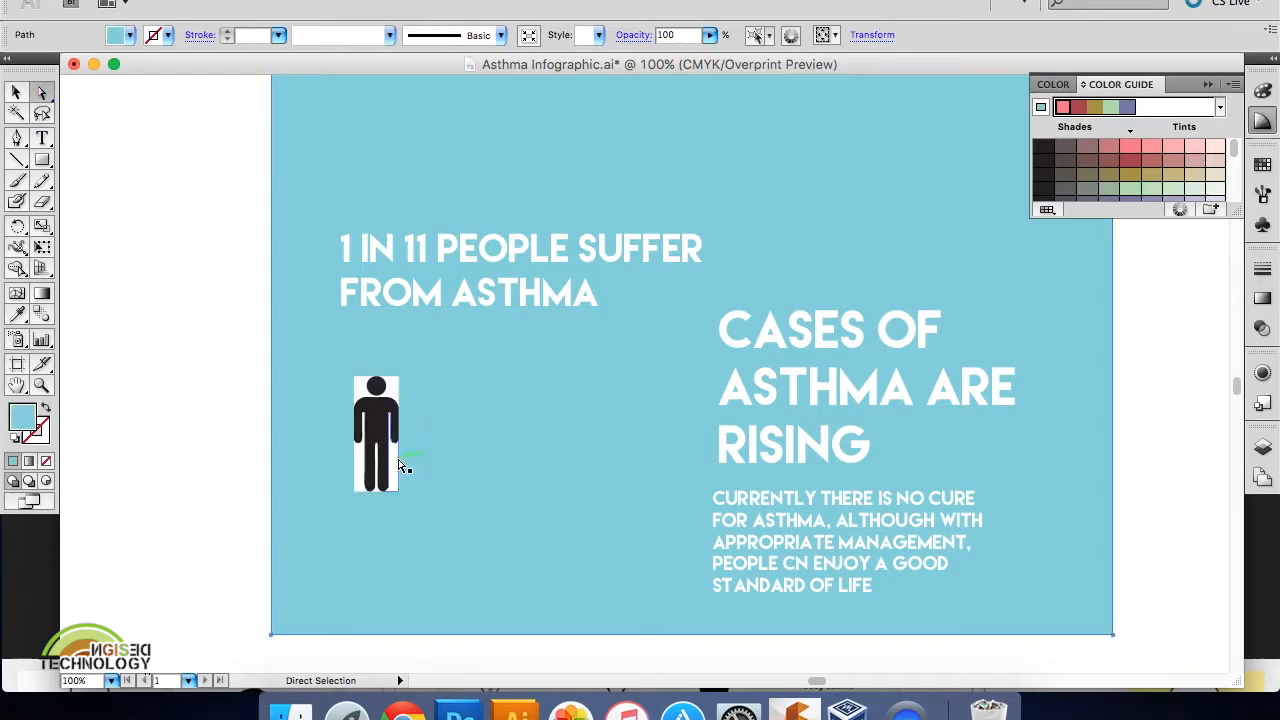
{"action": "left_click", "coordinate": [395, 465]}
{"action": "key", "text": "Delete"}
{"action": "left_click", "coordinate": [392, 388]}
{"action": "key", "text": "Delete"}
{"action": "left_click", "coordinate": [361, 460]}
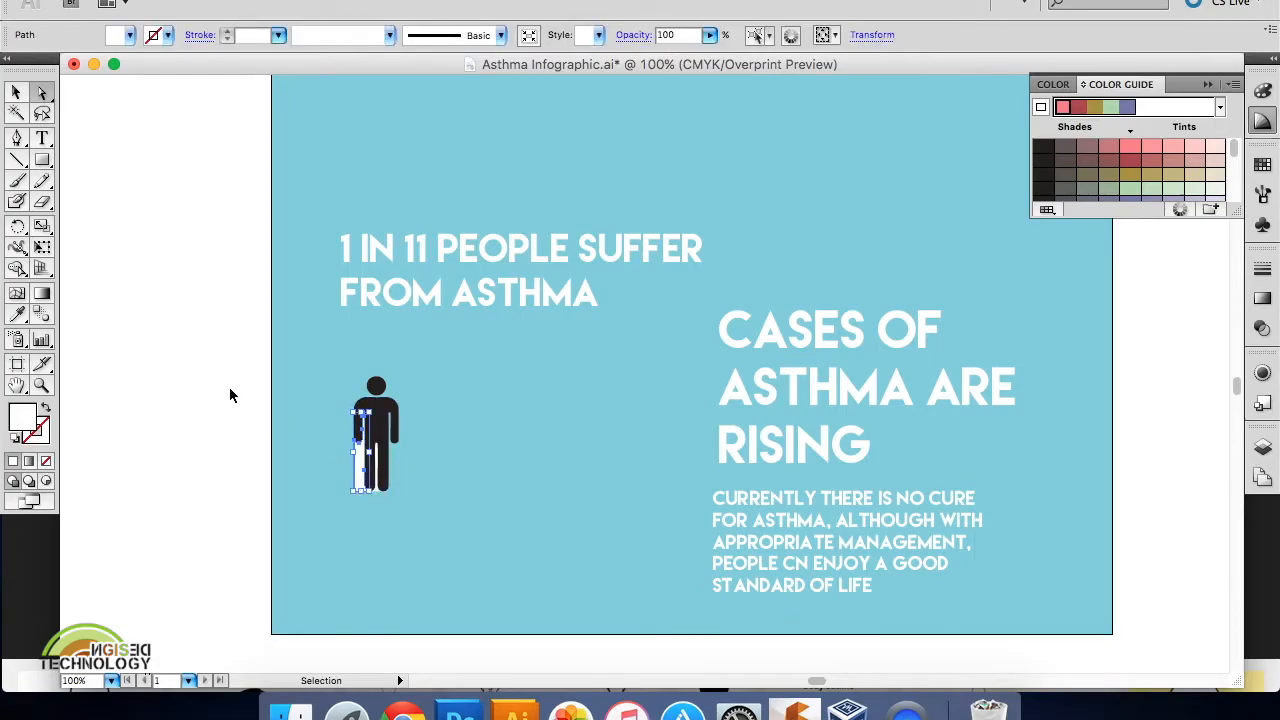
{"action": "key", "text": "super+z"}
Delete the remaining white background pieces between the person's legs and along the left-hand side.
{"action": "left_click", "coordinate": [42, 385]}
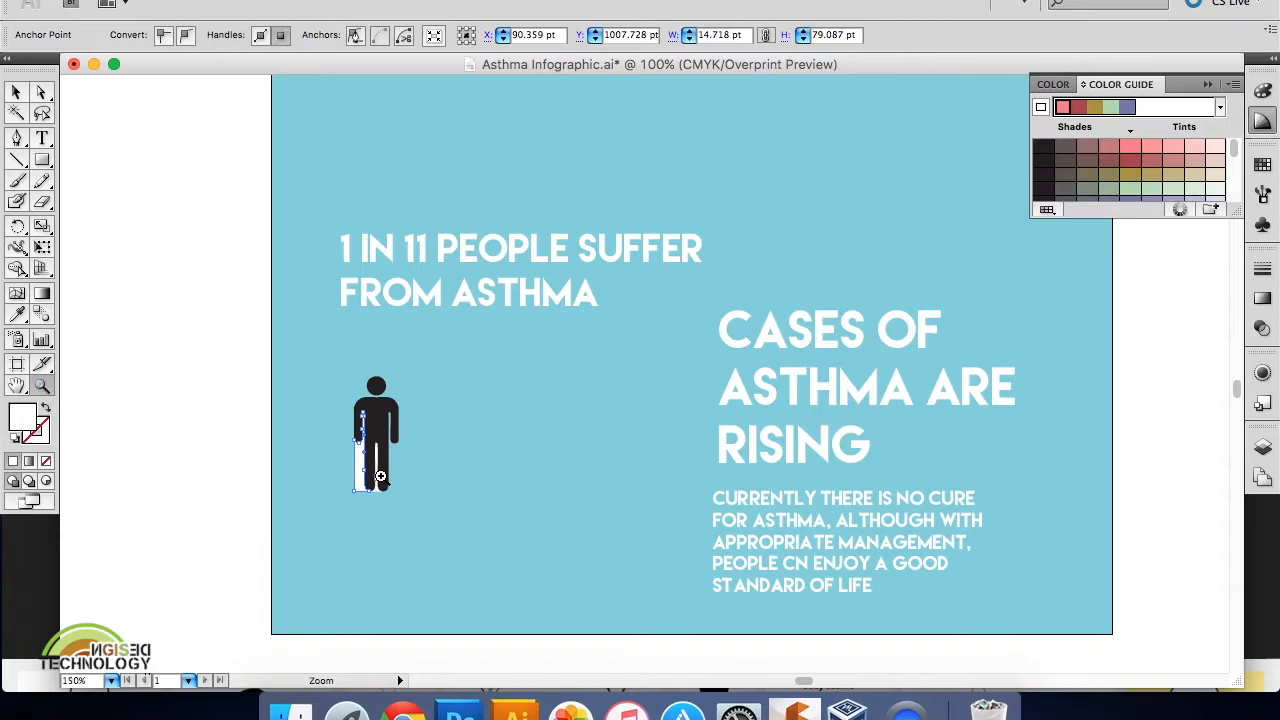
{"action": "left_click", "coordinate": [381, 475]}
{"action": "left_click", "coordinate": [632, 373]}
{"action": "left_click", "coordinate": [650, 380]}
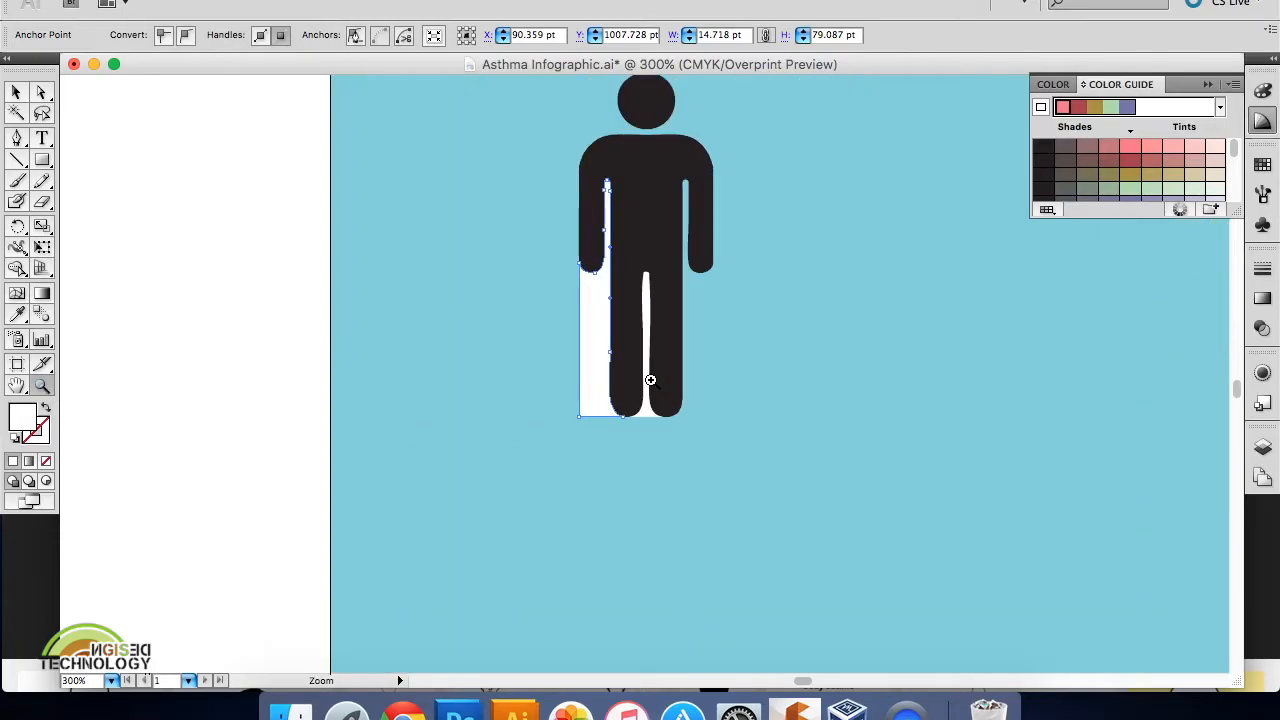
{"action": "left_click", "coordinate": [651, 378]}
{"action": "left_click", "coordinate": [41, 91]}
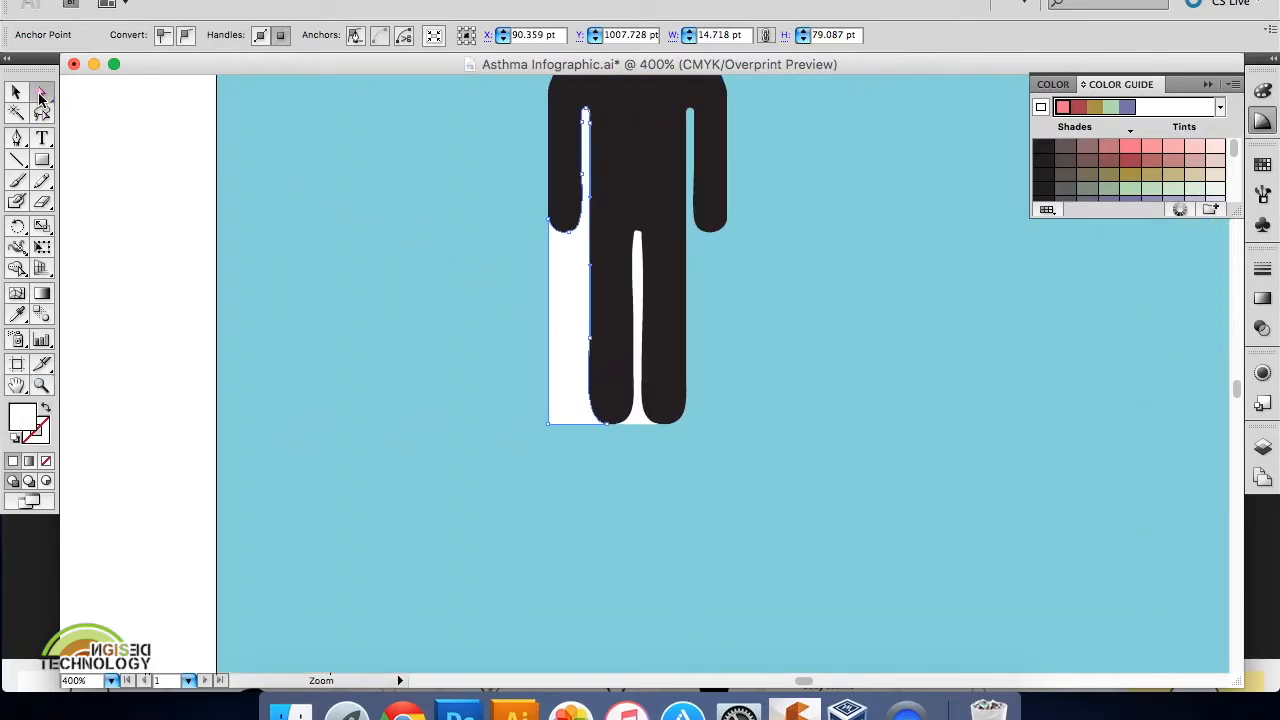
{"action": "left_click", "coordinate": [637, 421]}
{"action": "key", "text": "Delete"}
{"action": "left_click", "coordinate": [586, 389]}
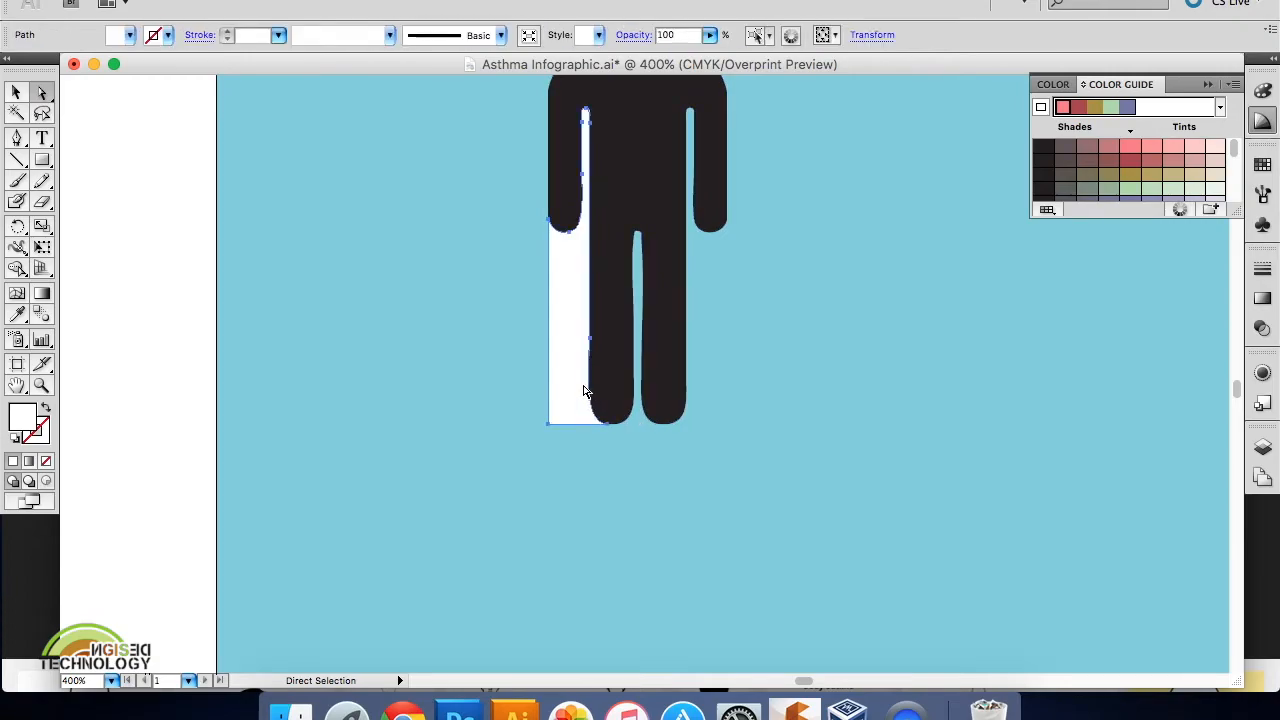
{"action": "key", "text": "Delete"}
{"action": "scroll", "coordinate": [689, 314], "scroll_direction": "up", "scroll_amount": 5}
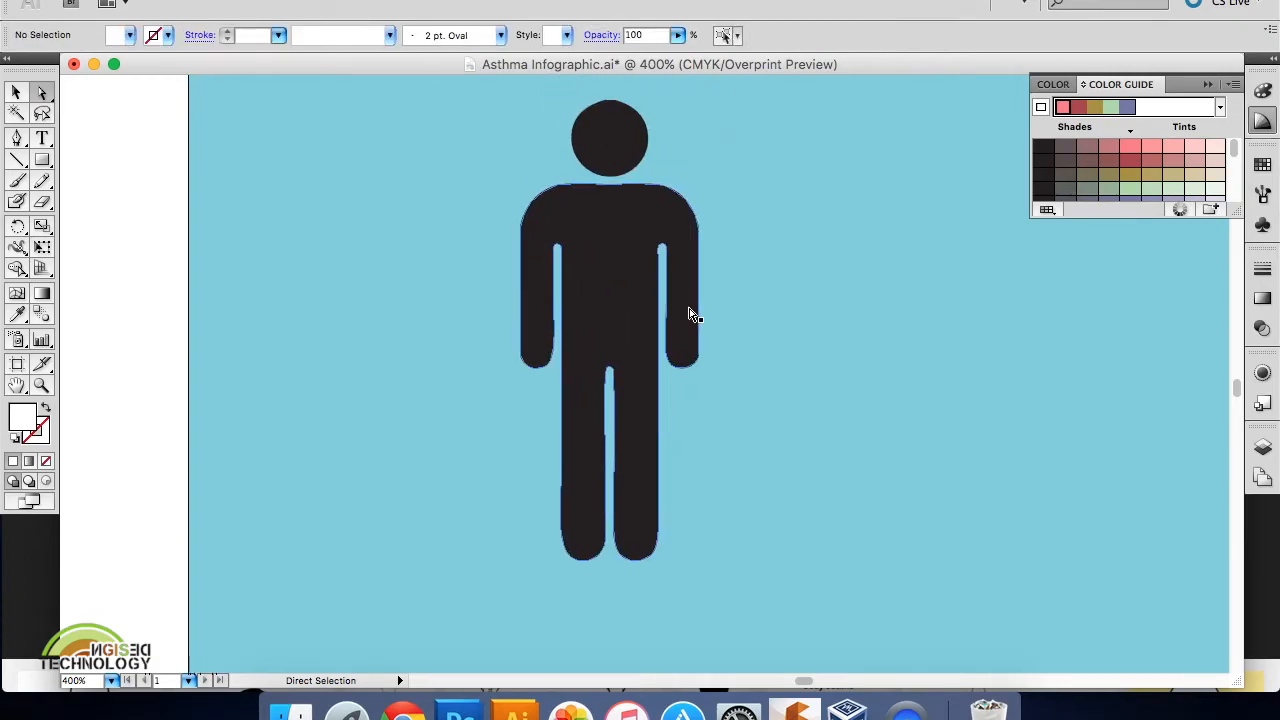
Fill the person's body and head with the same pale pink tint from the Color Guide.
{"action": "left_click", "coordinate": [620, 296]}
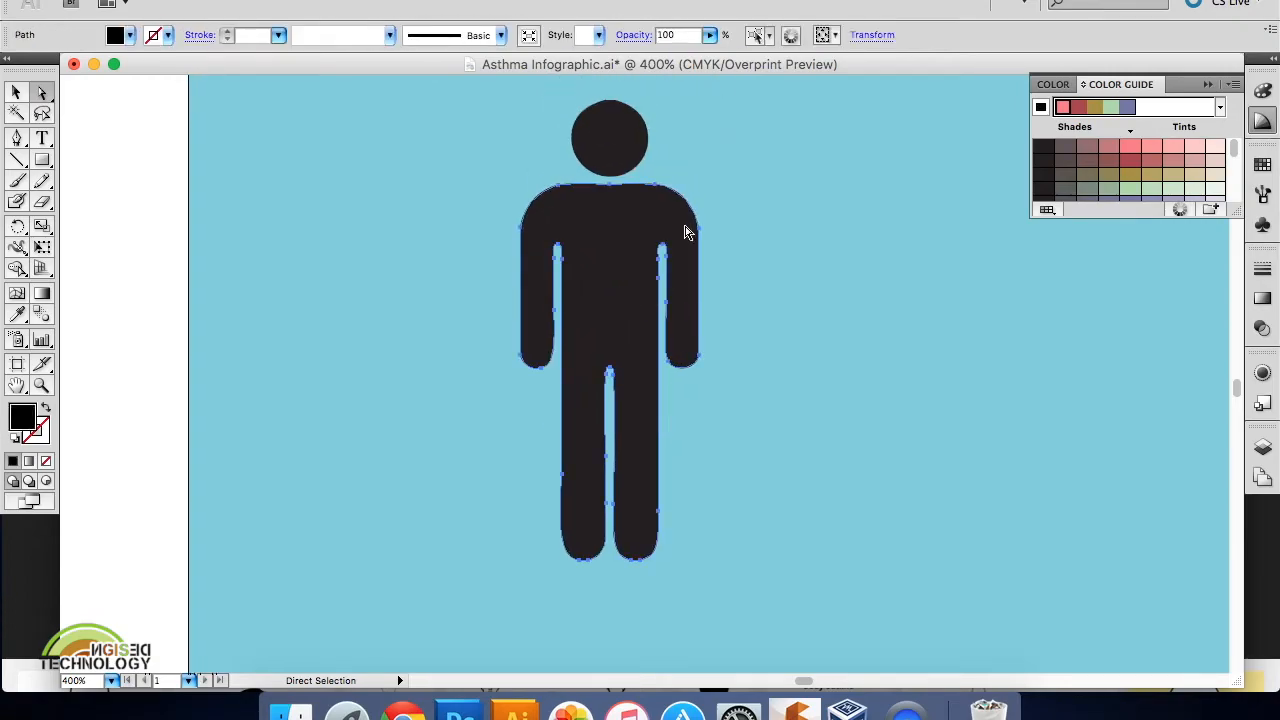
{"action": "left_click", "coordinate": [1196, 149]}
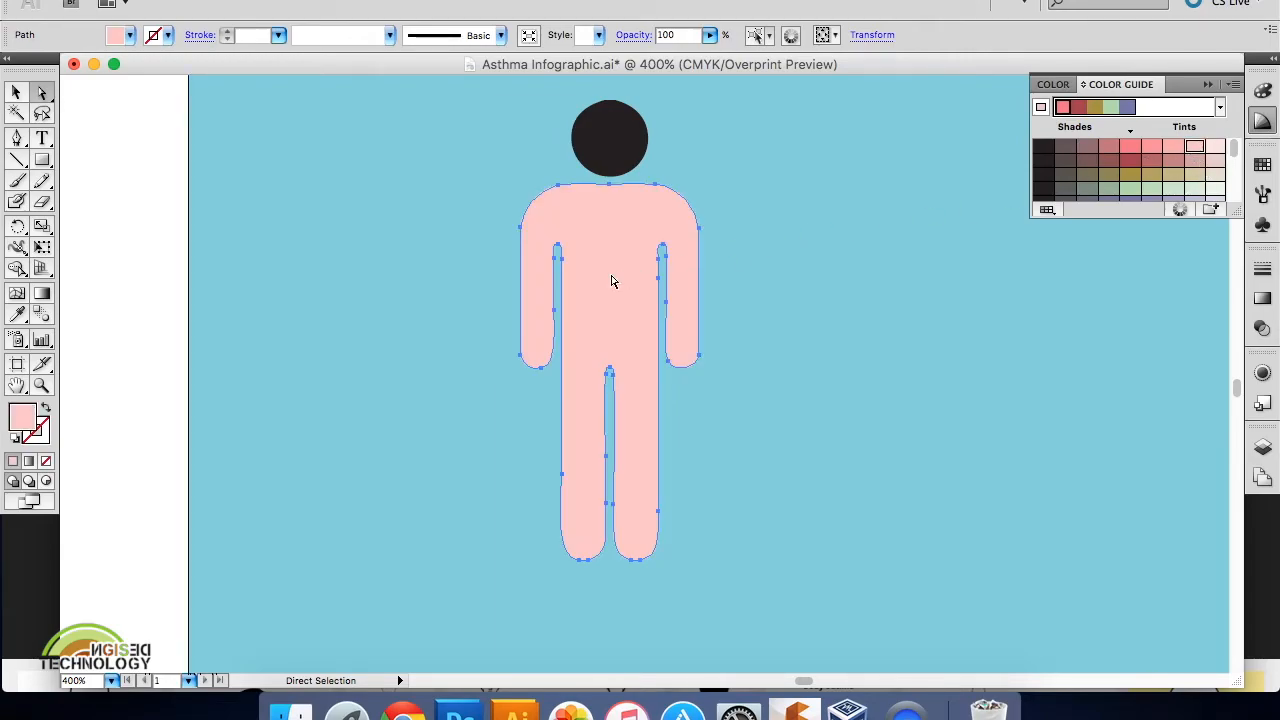
{"action": "left_click", "coordinate": [606, 150]}
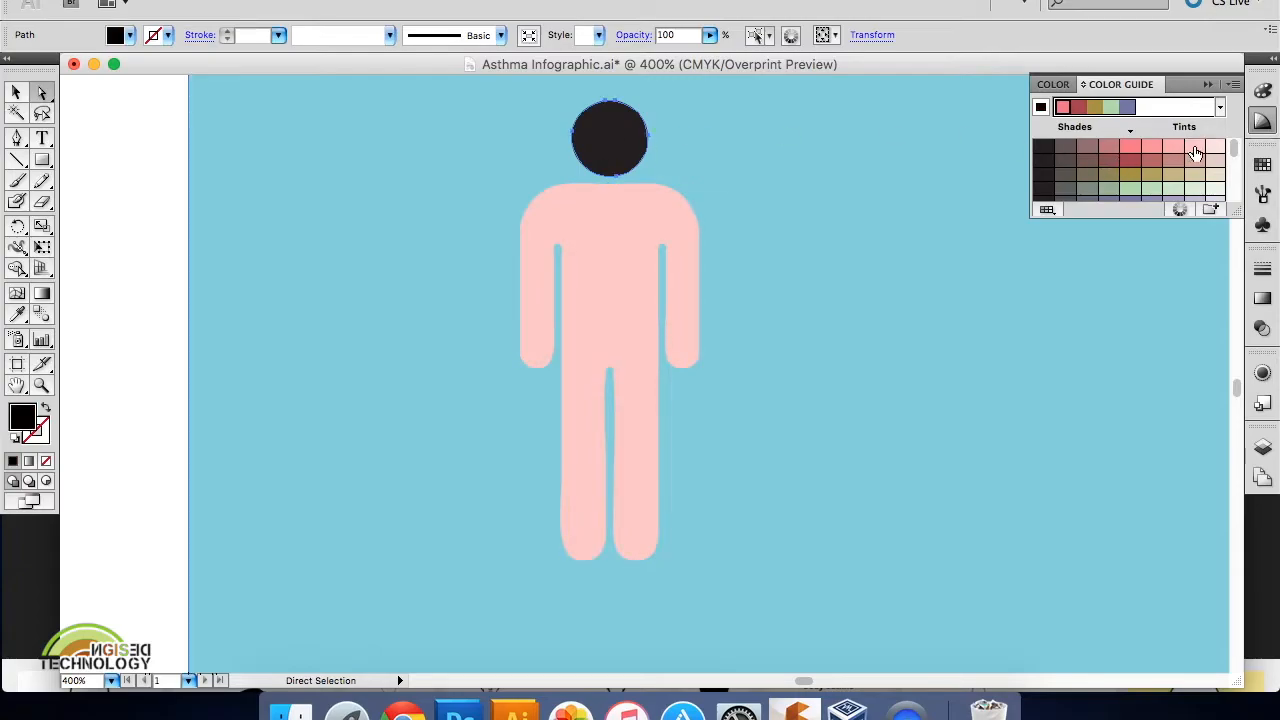
{"action": "left_click", "coordinate": [1196, 151]}
Scale the pink person down to under half its size and move it up and left, near the poster's left edge.
{"action": "left_click", "coordinate": [16, 92]}
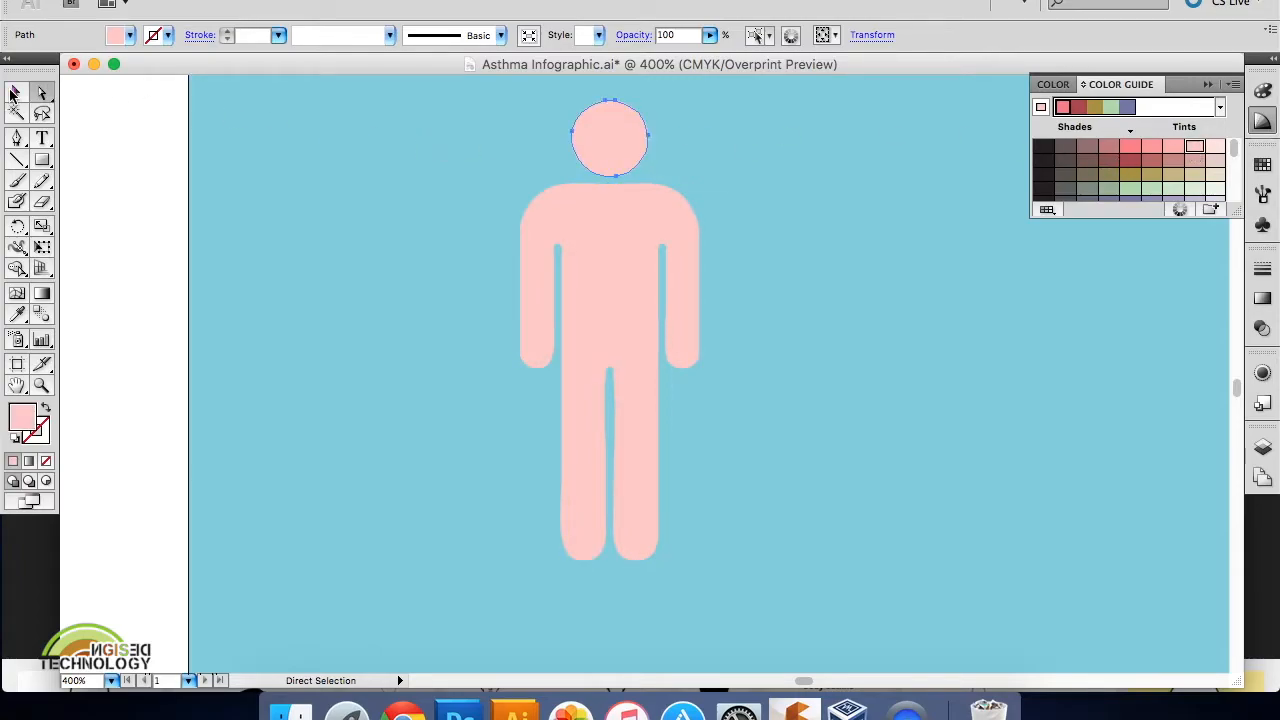
{"action": "left_click", "coordinate": [651, 313]}
{"action": "left_click_drag", "start_coordinate": [703, 101], "coordinate": [582, 342]}
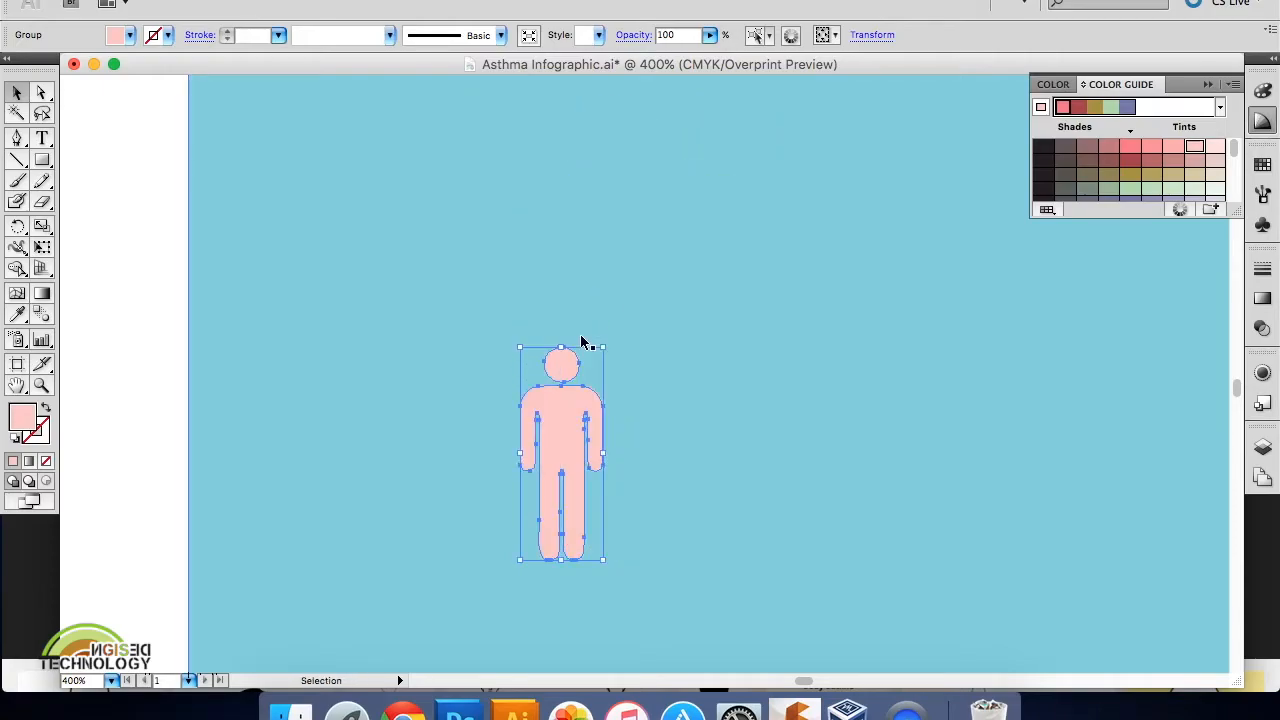
{"action": "left_click_drag", "start_coordinate": [574, 423], "coordinate": [370, 253]}
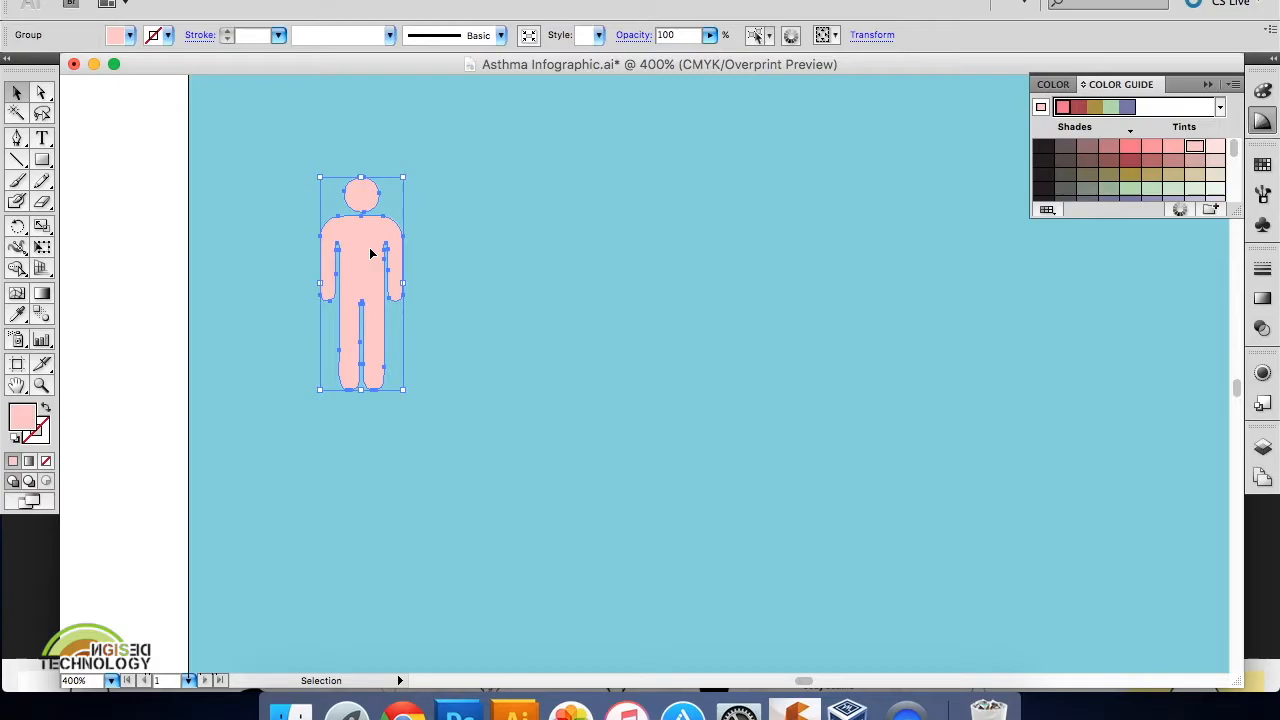
Paste a copy of the pink person and place it level with the first, just to its right.
{"action": "key", "text": "ctrl+v"}
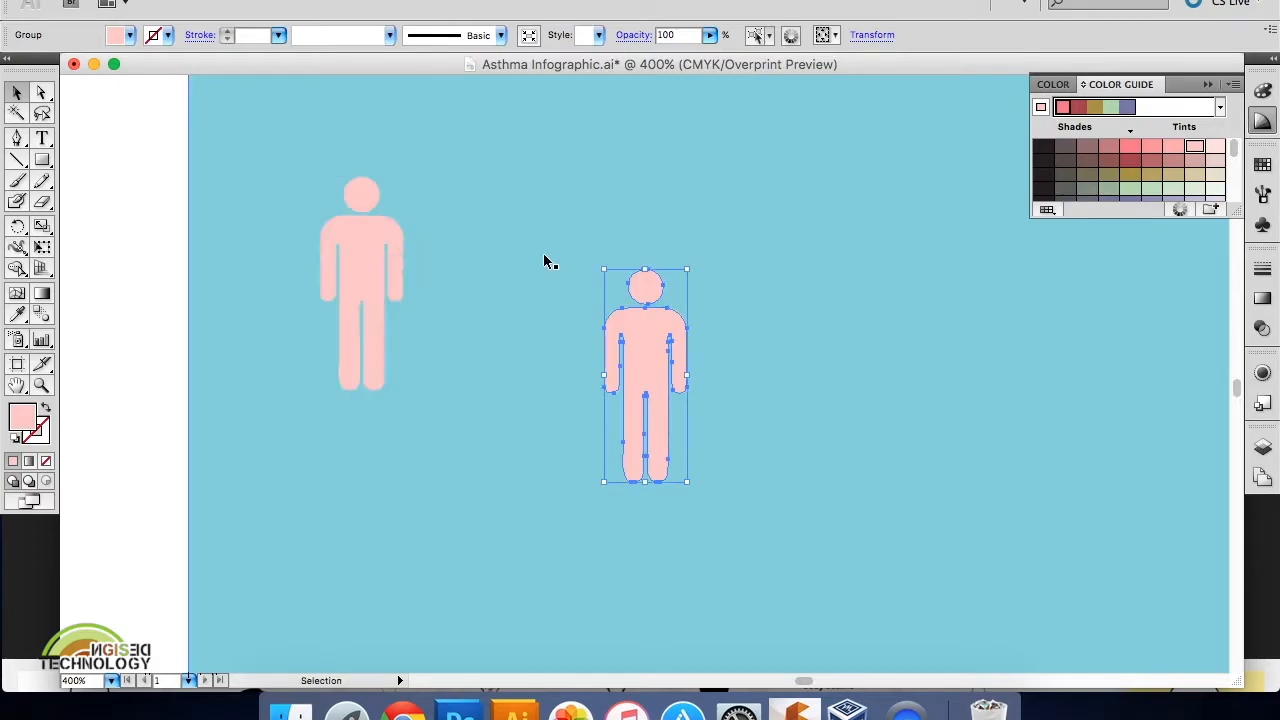
{"action": "left_click_drag", "start_coordinate": [654, 342], "coordinate": [464, 243]}
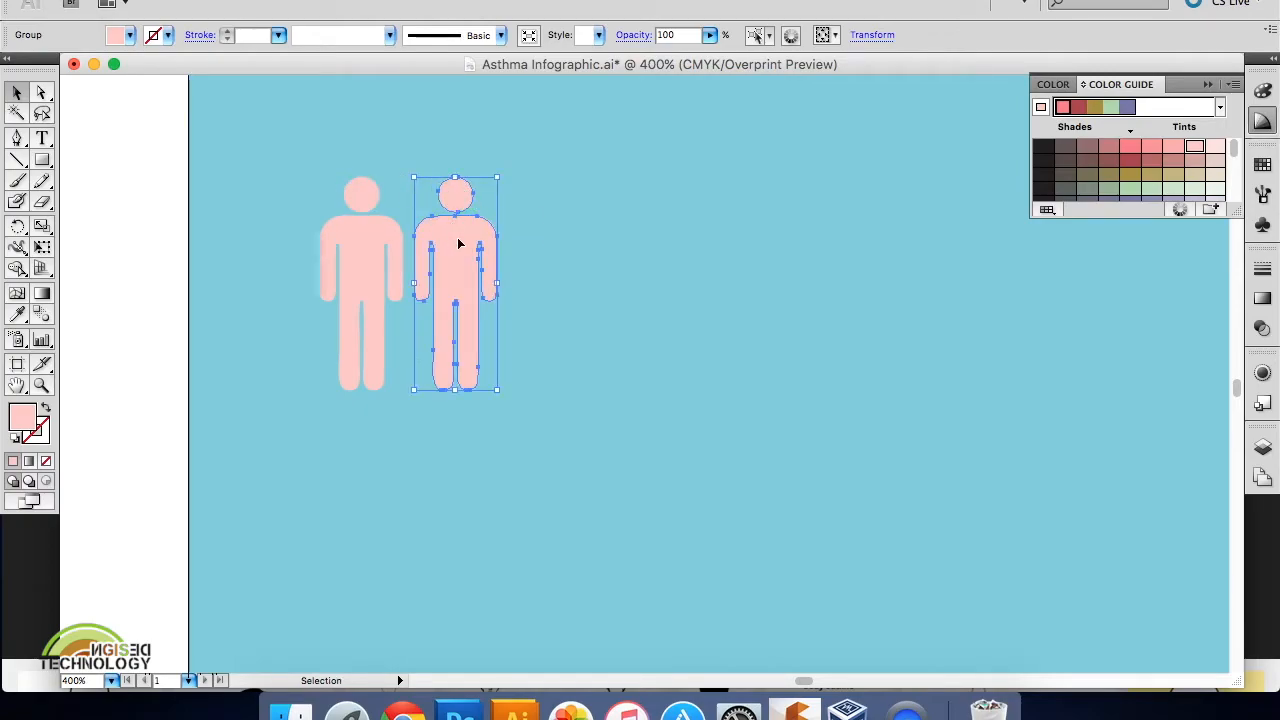
{"action": "mouse_move", "coordinate": [459, 243]}
{"action": "left_mouse_down"}
{"action": "mouse_move", "coordinate": [457, 266]}
{"action": "mouse_move", "coordinate": [459, 244]}
{"action": "left_mouse_up"}
Duplicate the two person figures together and place the copied pair to the right of the originals.
{"action": "left_click", "coordinate": [377, 261], "text": "shift"}
{"action": "key", "text": "super+c"}
{"action": "key", "text": "super+v"}
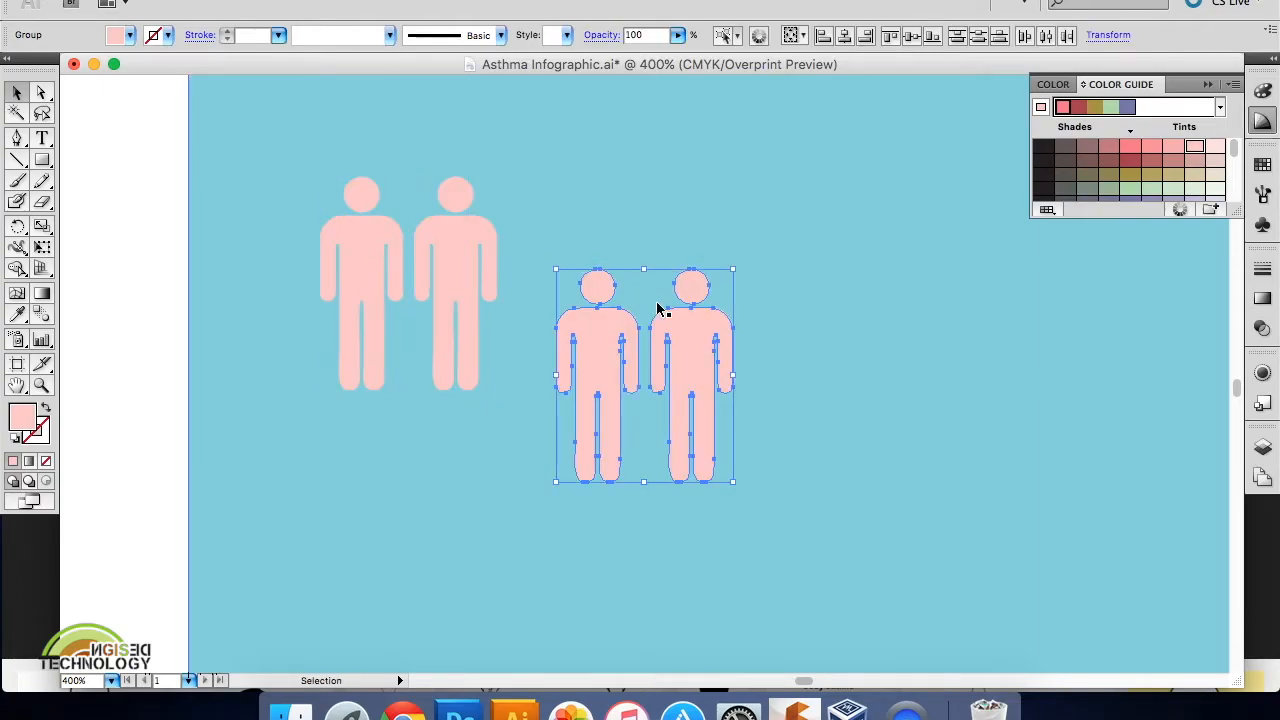
{"action": "left_click_drag", "start_coordinate": [607, 359], "coordinate": [554, 285]}
Select all four person figures and align them by their top edges.
{"action": "left_click", "coordinate": [468, 262], "text": "shift"}
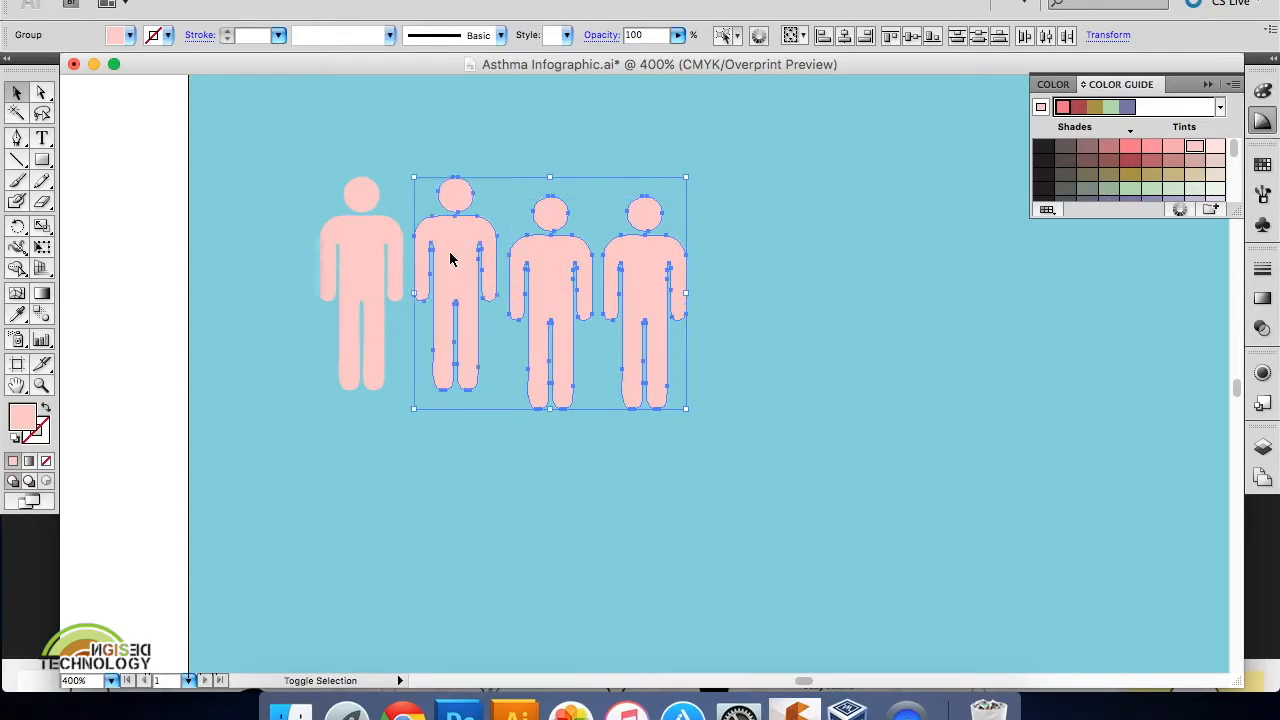
{"action": "left_click", "coordinate": [366, 240], "text": "shift"}
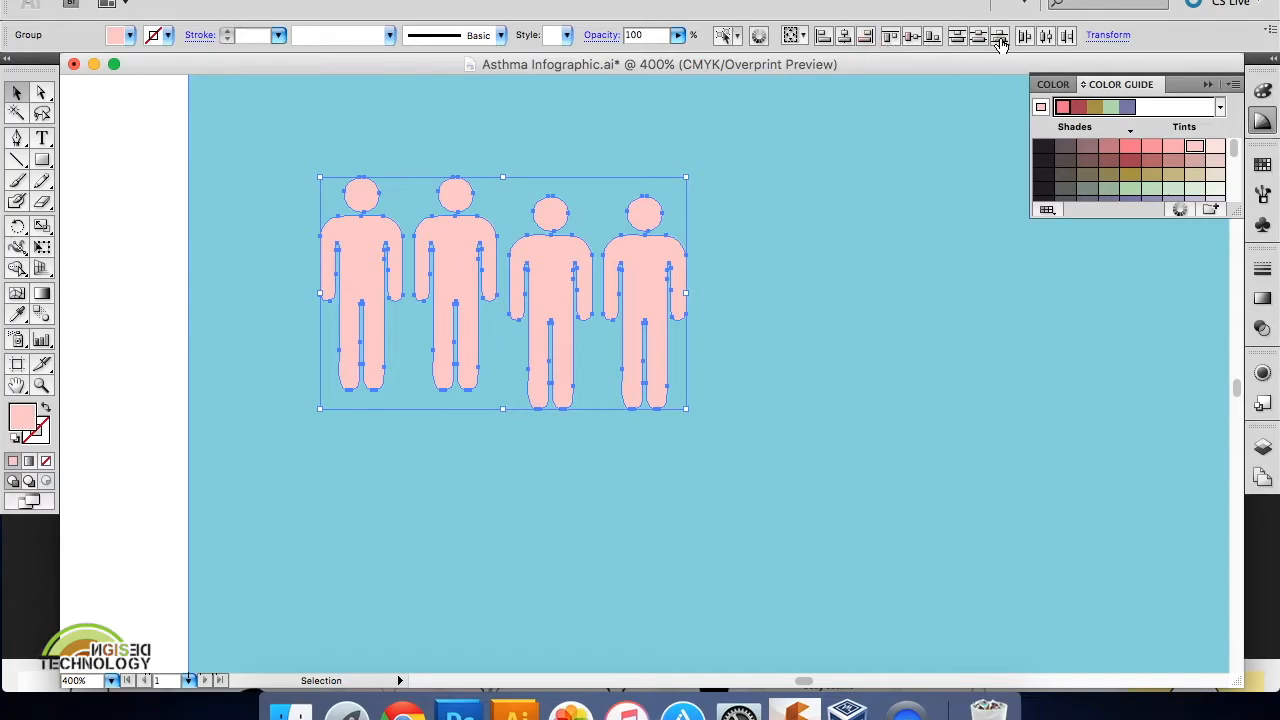
{"action": "left_click", "coordinate": [891, 37]}
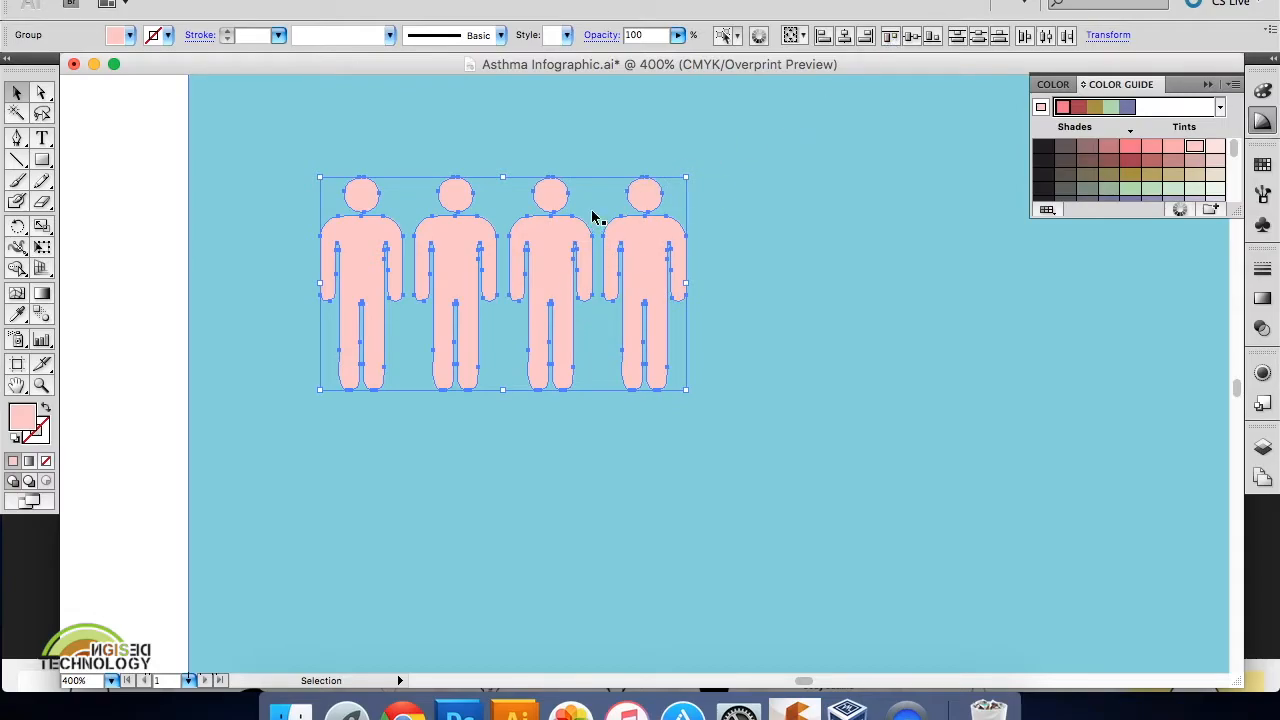
Move the fourth person figure further right, reselect all four figures and distribute them evenly by their horizontal centres.
{"action": "left_click", "coordinate": [729, 249]}
{"action": "left_click_drag", "start_coordinate": [634, 251], "coordinate": [702, 251]}
{"action": "left_click", "coordinate": [554, 266], "text": "shift"}
{"action": "left_click", "coordinate": [462, 257], "text": "shift"}
{"action": "left_click", "coordinate": [358, 259], "text": "shift"}
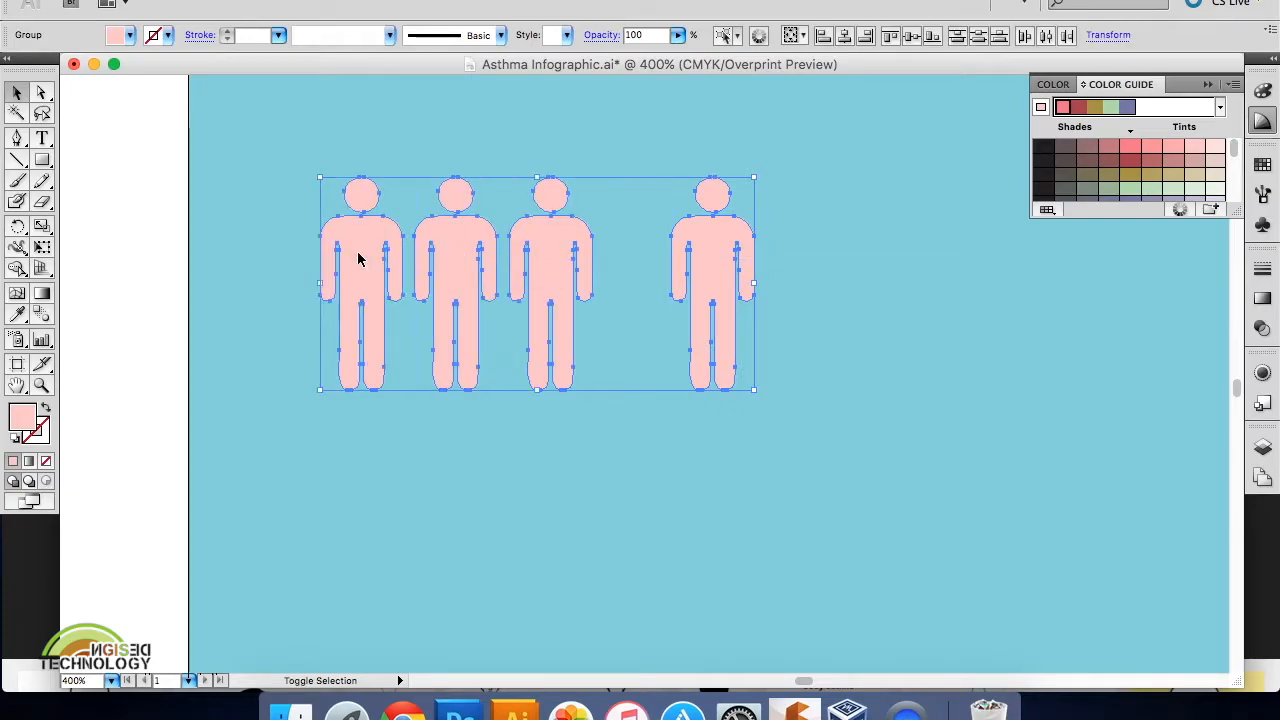
{"action": "left_click", "coordinate": [1045, 36]}
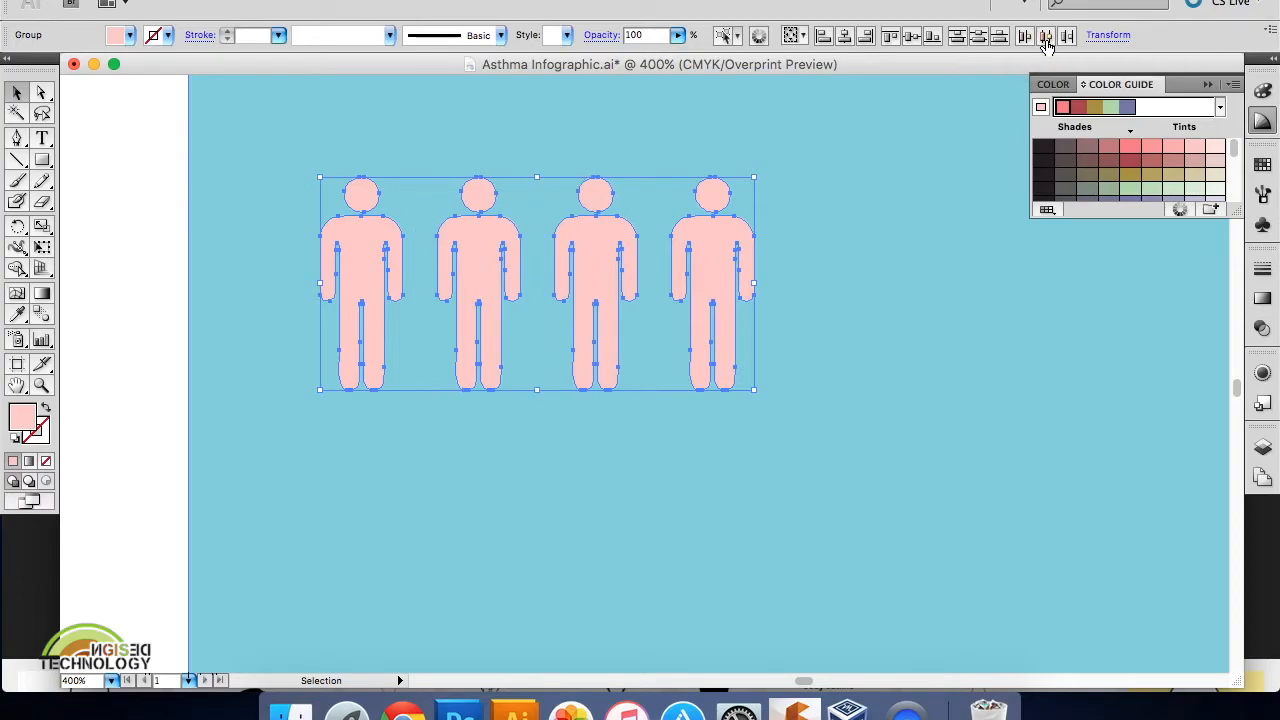
Move the second, third and fourth person figures left so the four stand close together in the row.
{"action": "left_click", "coordinate": [842, 237]}
{"action": "left_click", "coordinate": [500, 267]}
{"action": "left_click_drag", "start_coordinate": [489, 273], "coordinate": [460, 274]}
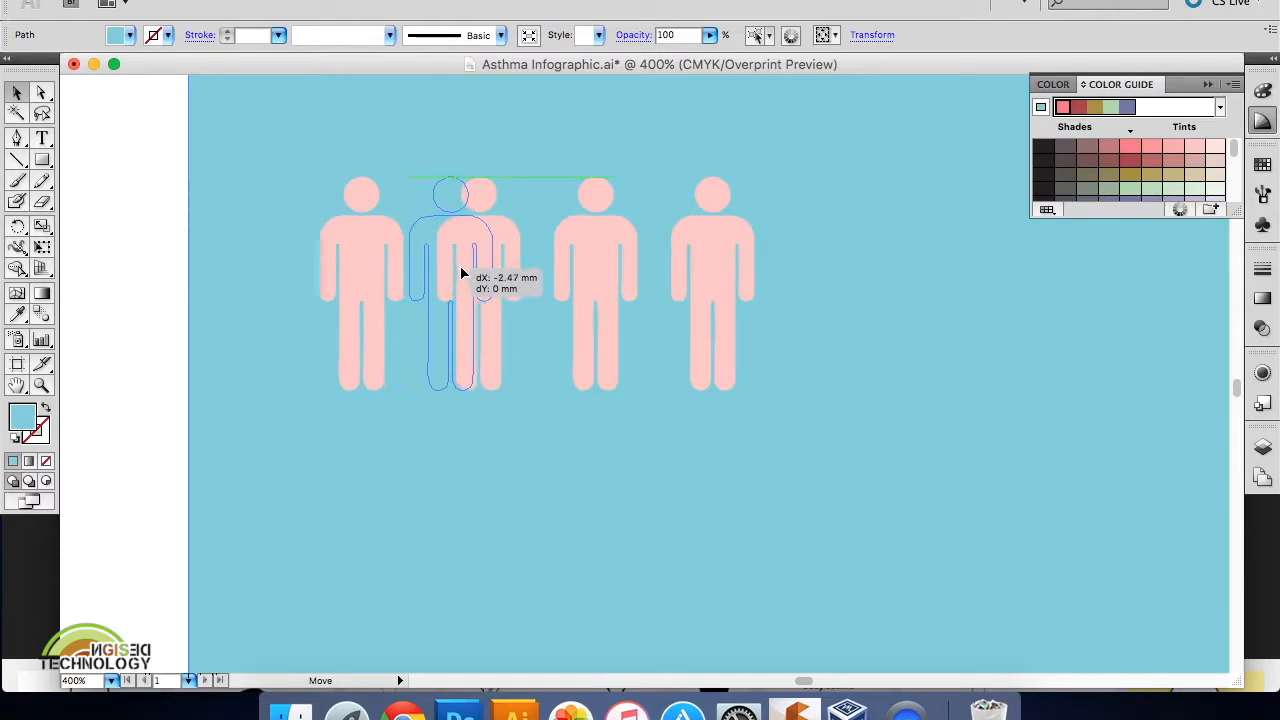
{"action": "left_click_drag", "start_coordinate": [566, 273], "coordinate": [538, 274]}
{"action": "left_click_drag", "start_coordinate": [697, 277], "coordinate": [626, 273]}
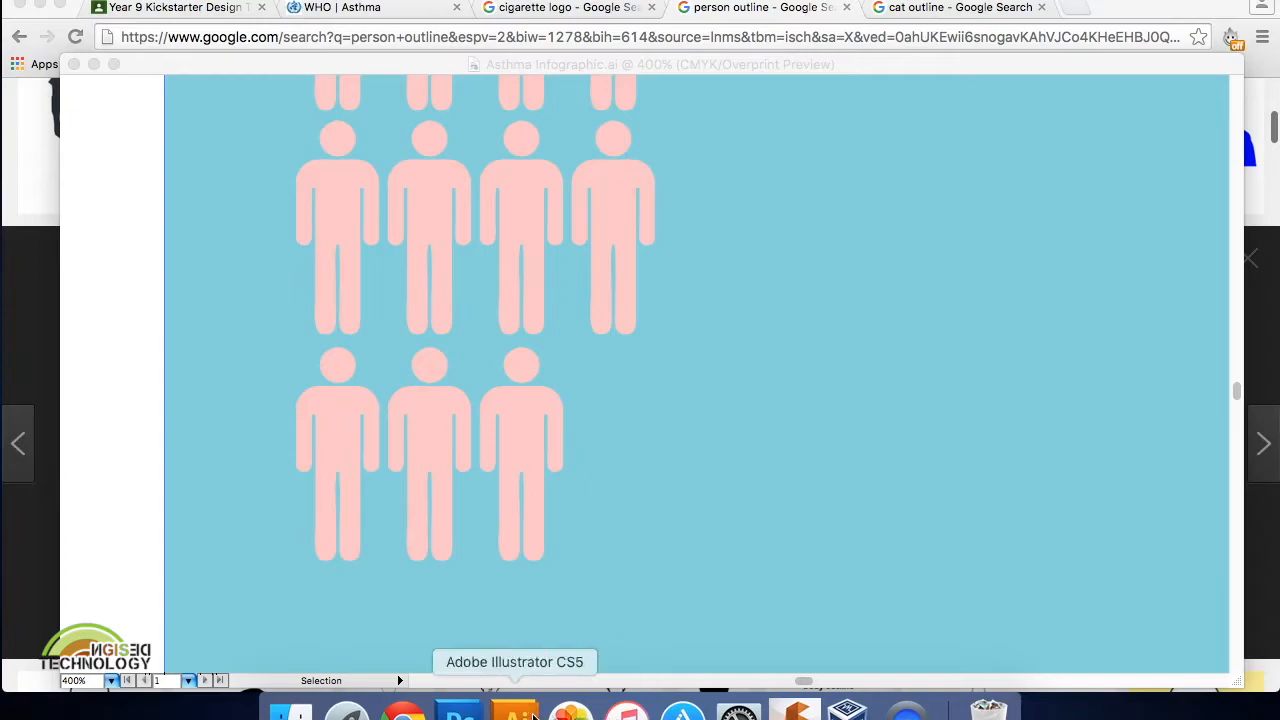
Switch back to Illustrator and fill the third person in the middle row of the figure grid with white.
{"action": "left_click", "coordinate": [515, 712]}
{"action": "scroll", "coordinate": [523, 372], "scroll_direction": "up", "scroll_amount": 5}
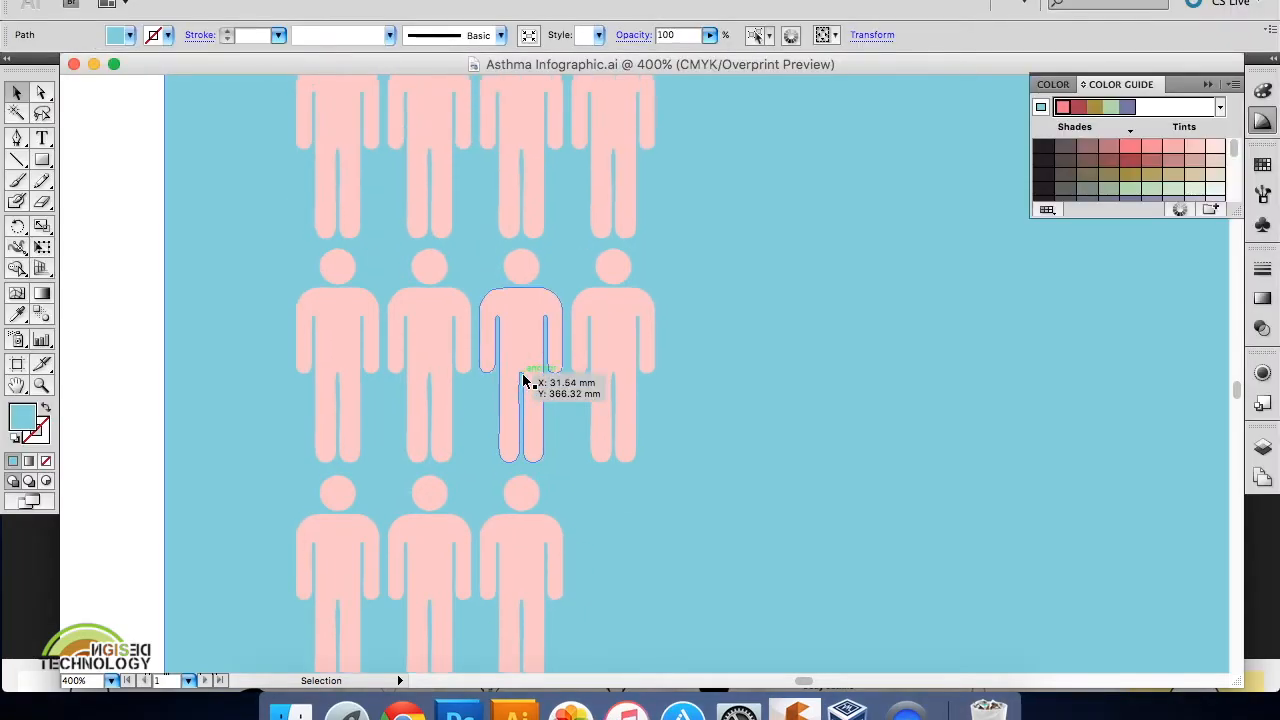
{"action": "left_click", "coordinate": [41, 385]}
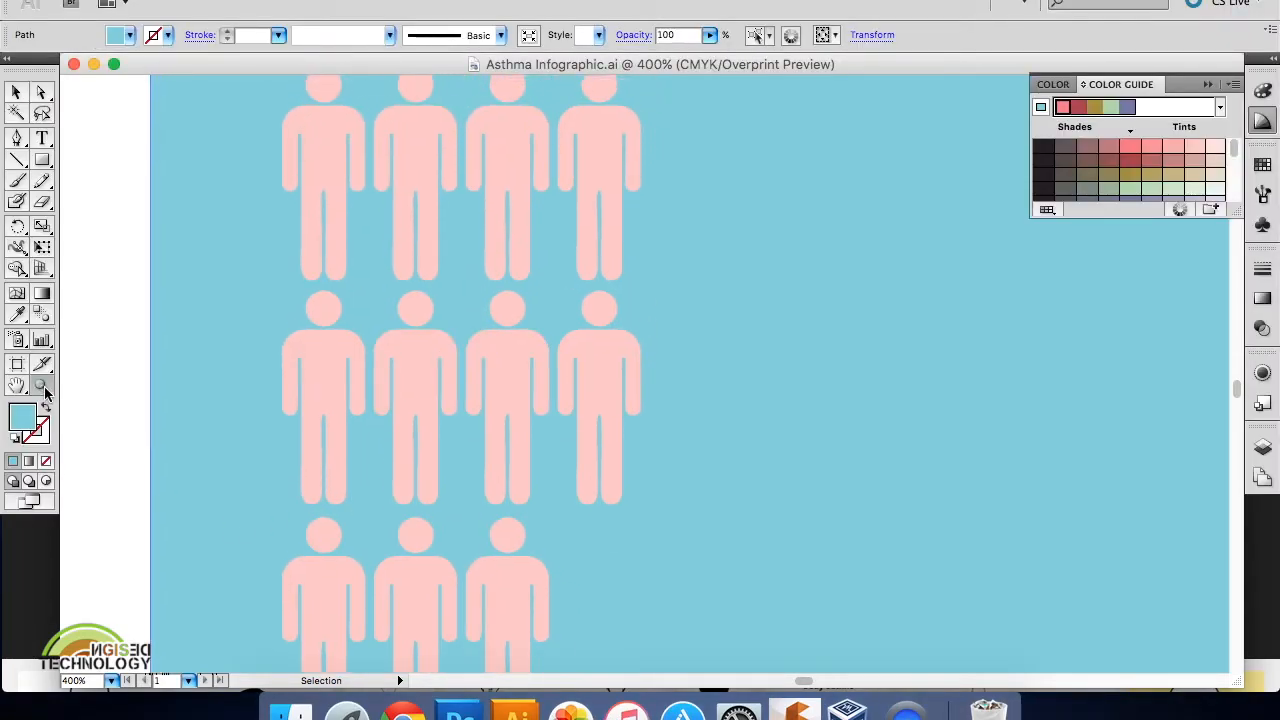
{"action": "left_click", "coordinate": [476, 382], "text": "alt"}
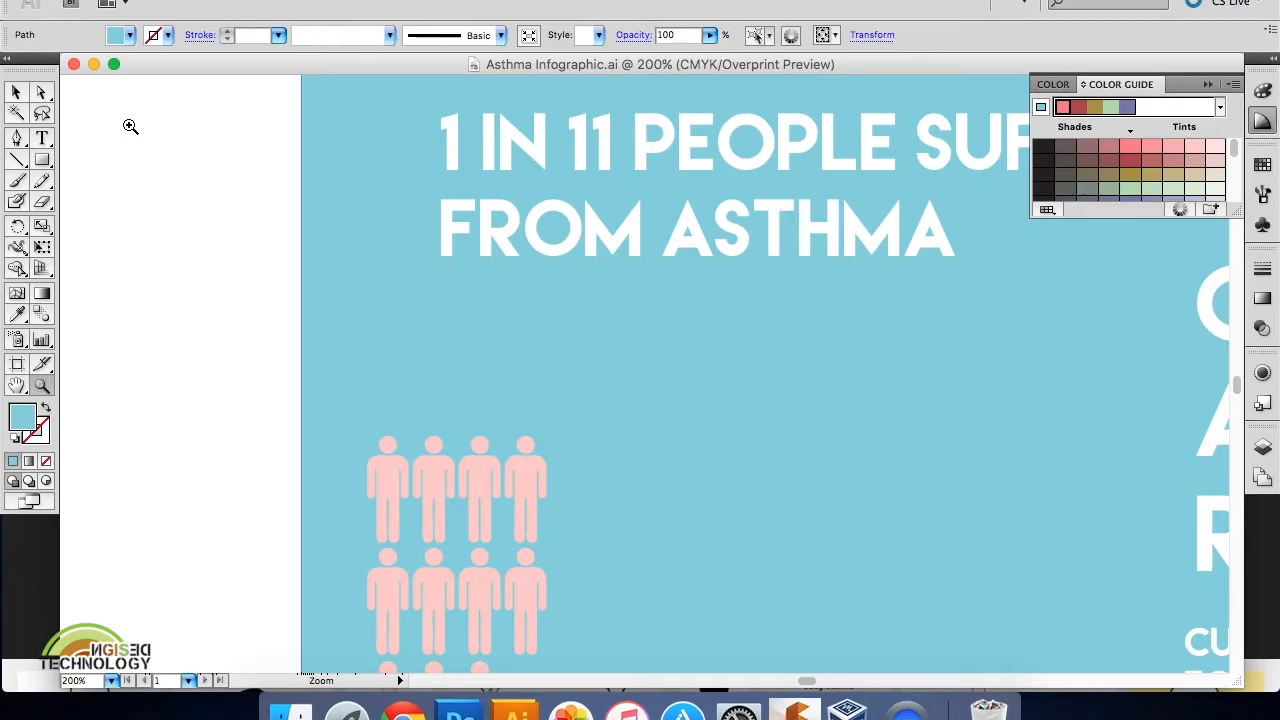
{"action": "left_click", "coordinate": [16, 91]}
{"action": "scroll", "coordinate": [172, 329], "scroll_direction": "down", "scroll_amount": 2}
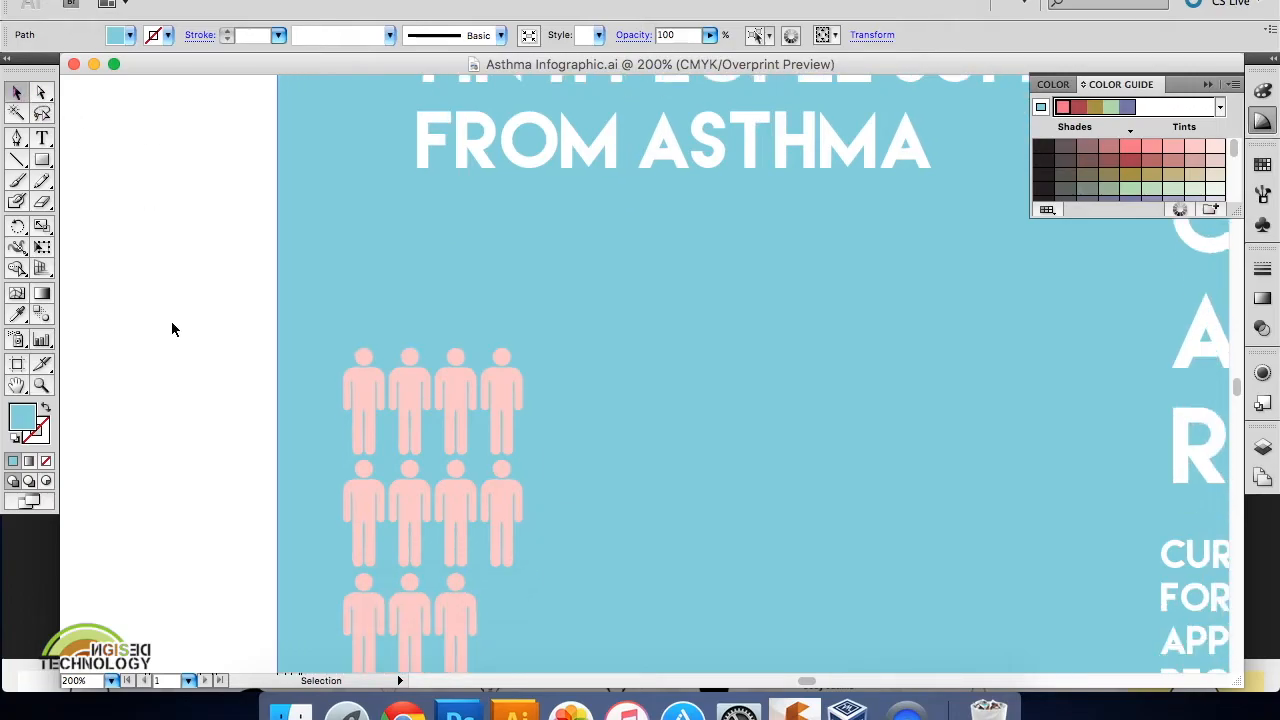
{"action": "scroll", "coordinate": [172, 329], "scroll_direction": "down", "scroll_amount": 1}
{"action": "left_click", "coordinate": [444, 492]}
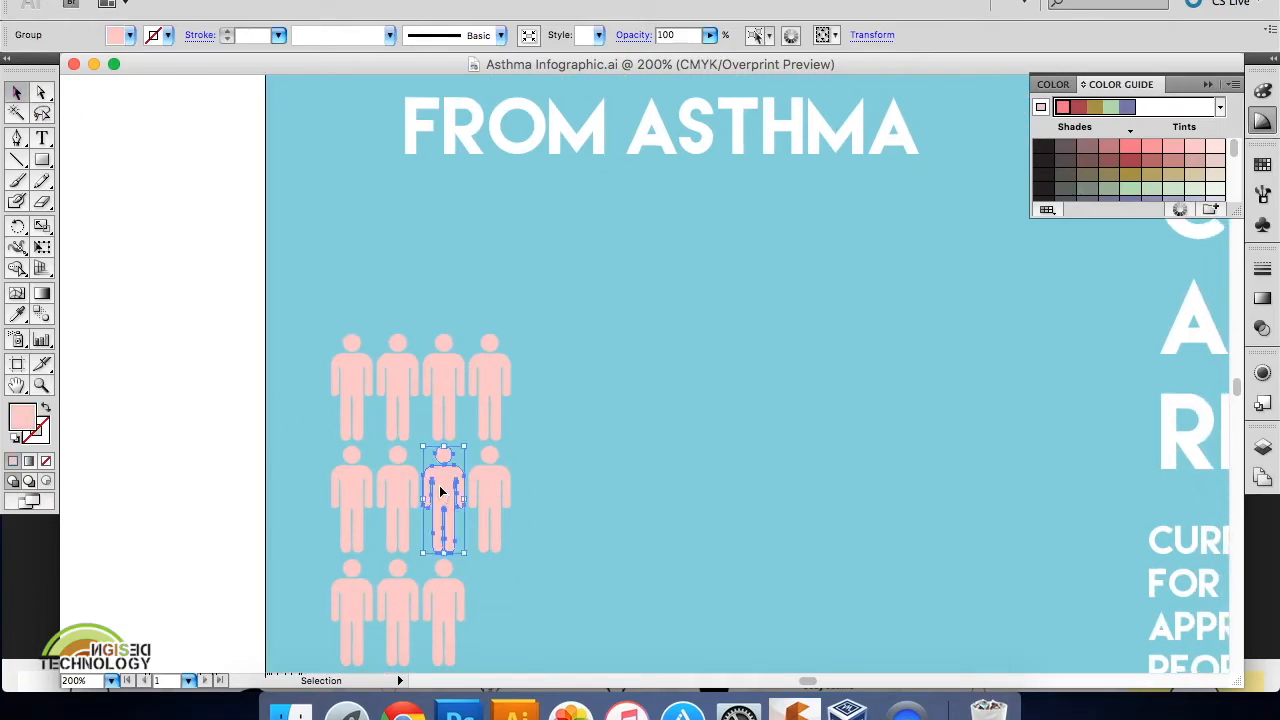
{"action": "left_click", "coordinate": [32, 424]}
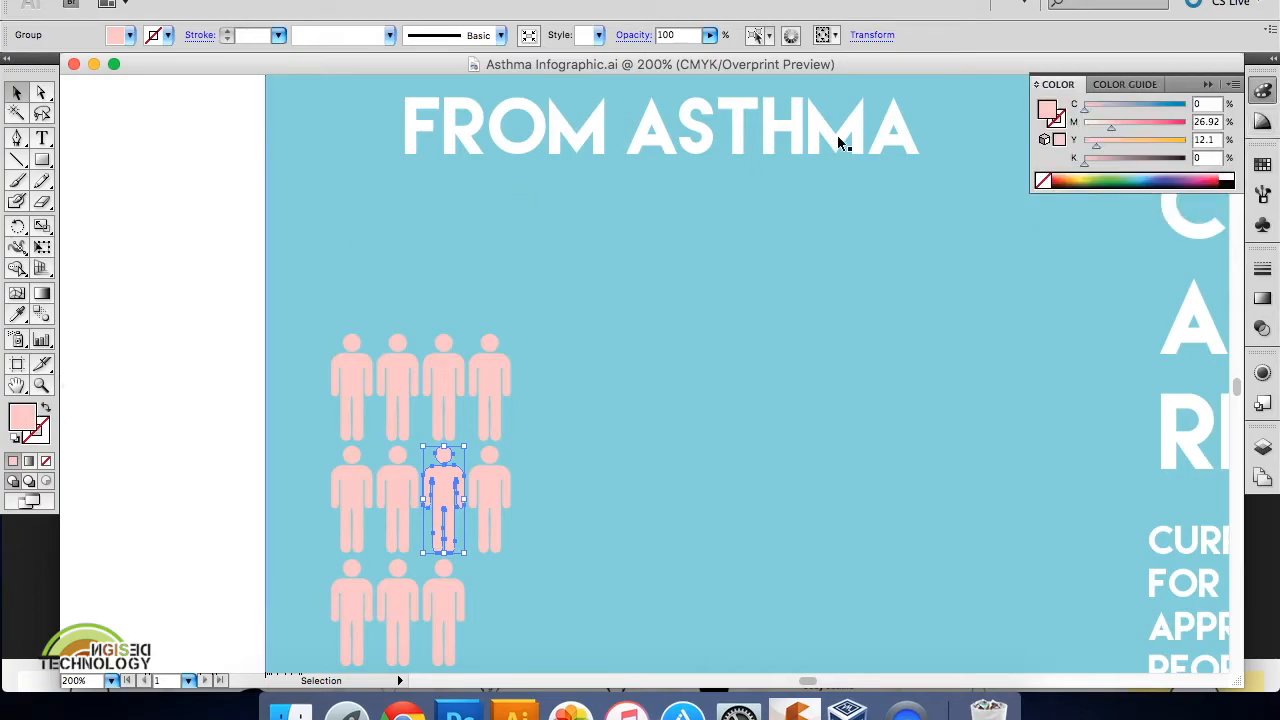
{"action": "left_click", "coordinate": [1228, 177]}
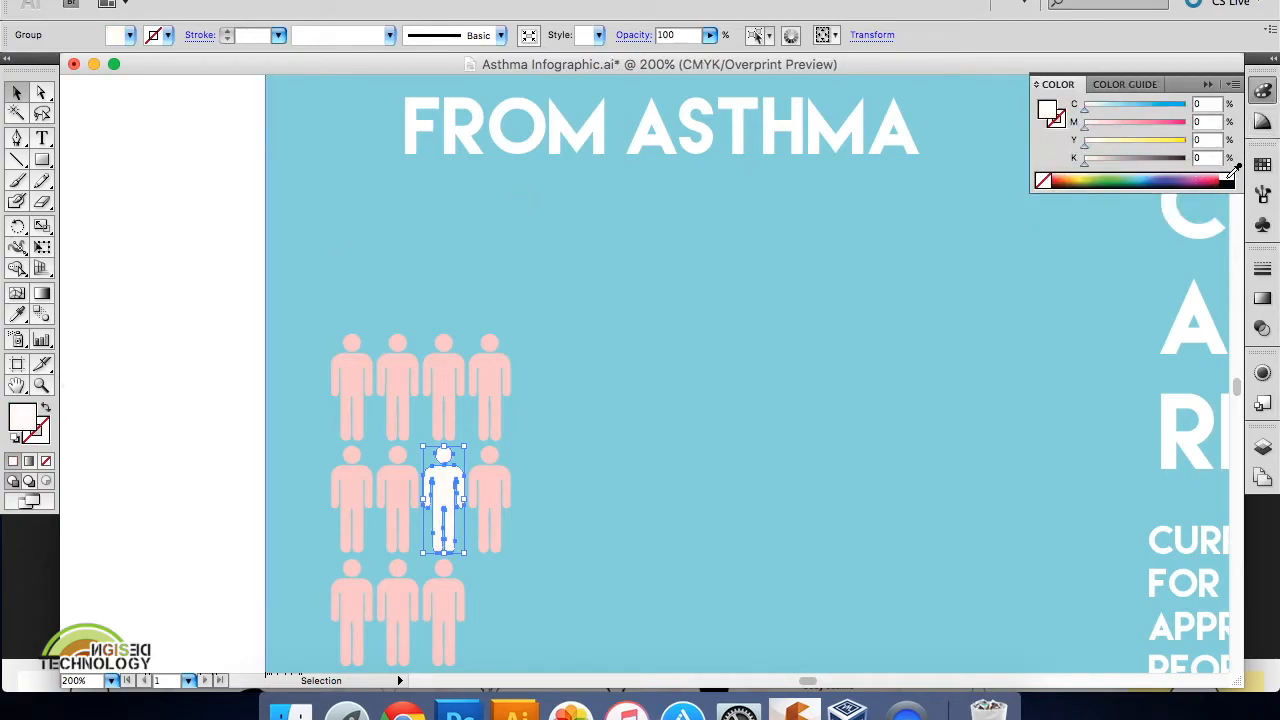
{"action": "left_click", "coordinate": [236, 307]}
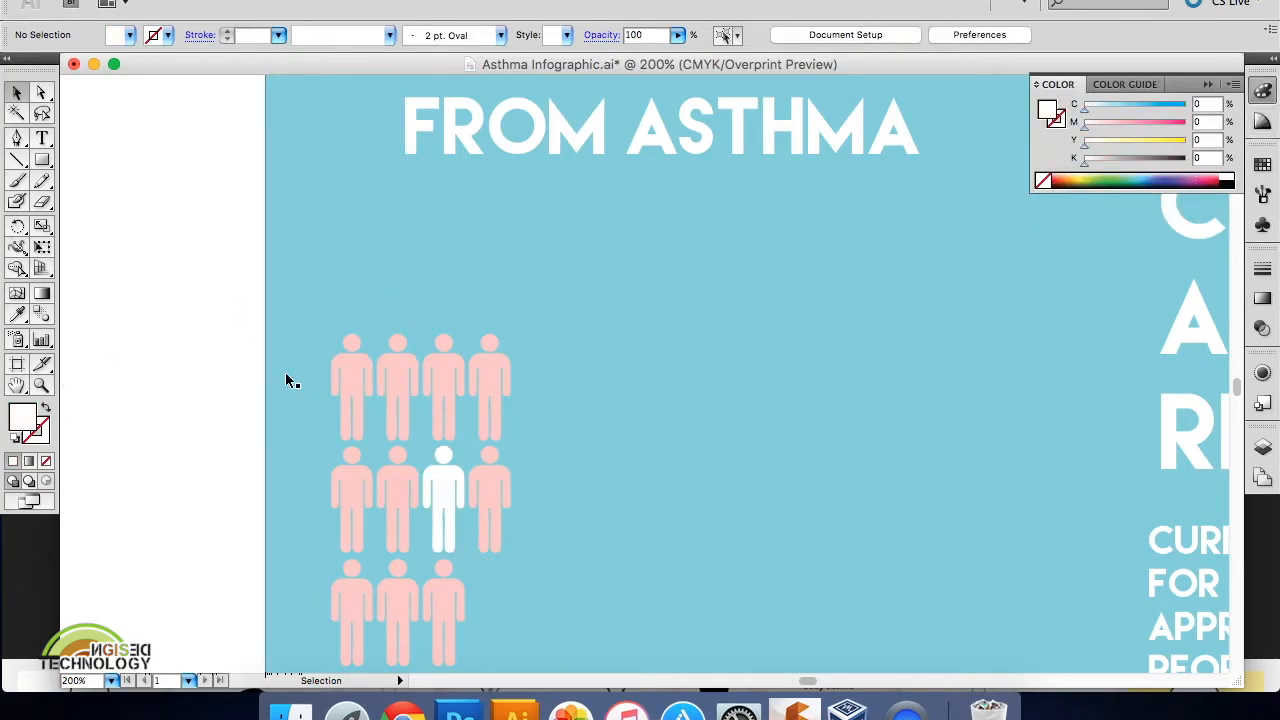
{"action": "left_click_drag", "start_coordinate": [212, 326], "coordinate": [538, 640]}
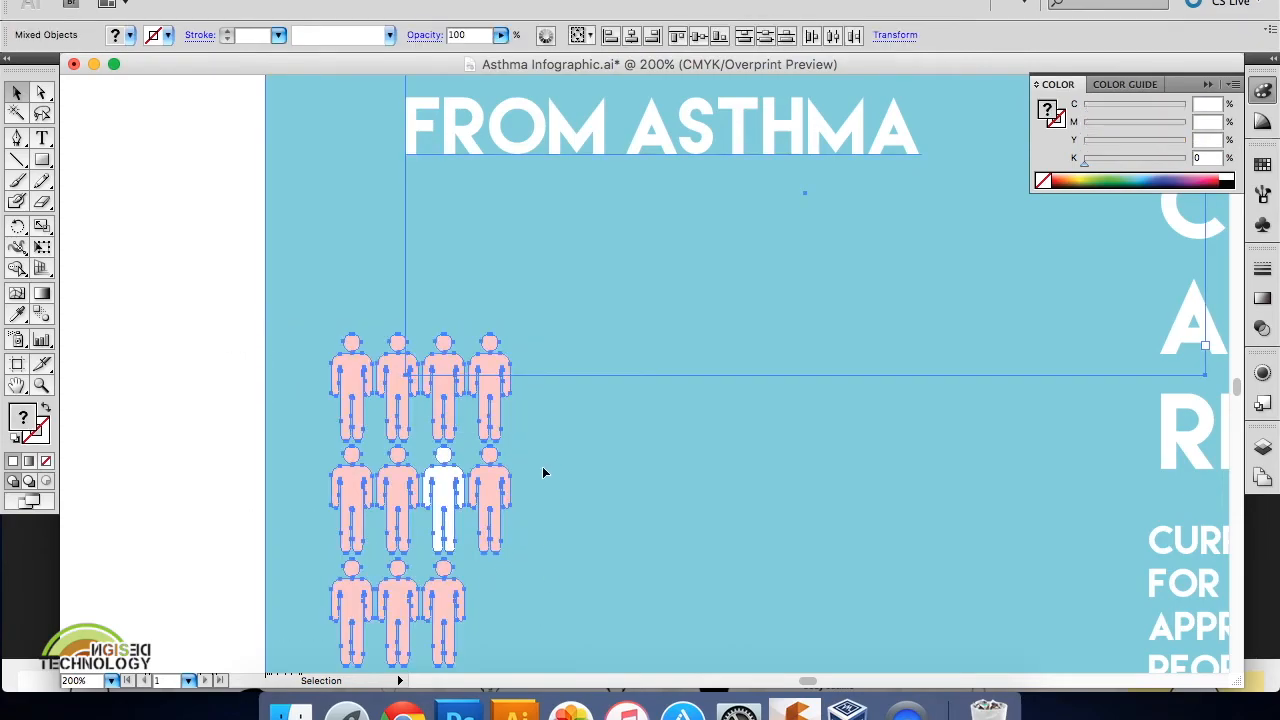
{"action": "left_click", "coordinate": [214, 349]}
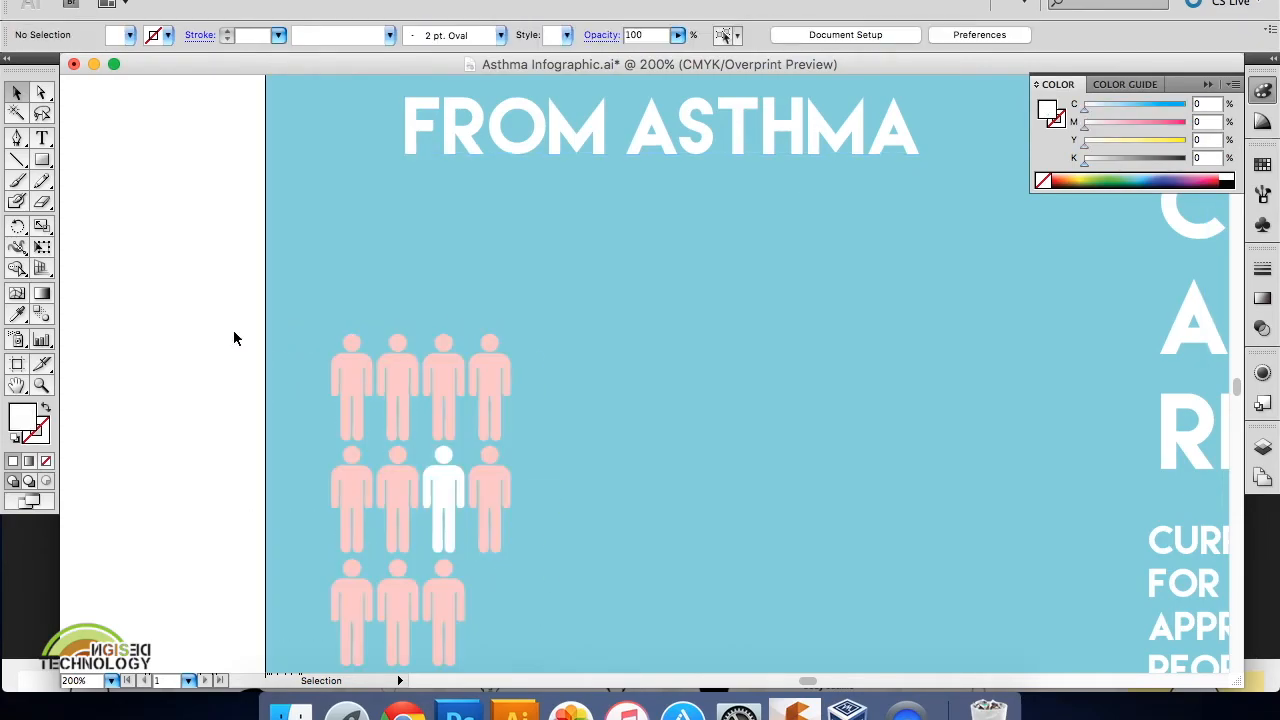
{"action": "left_click", "coordinate": [43, 386]}
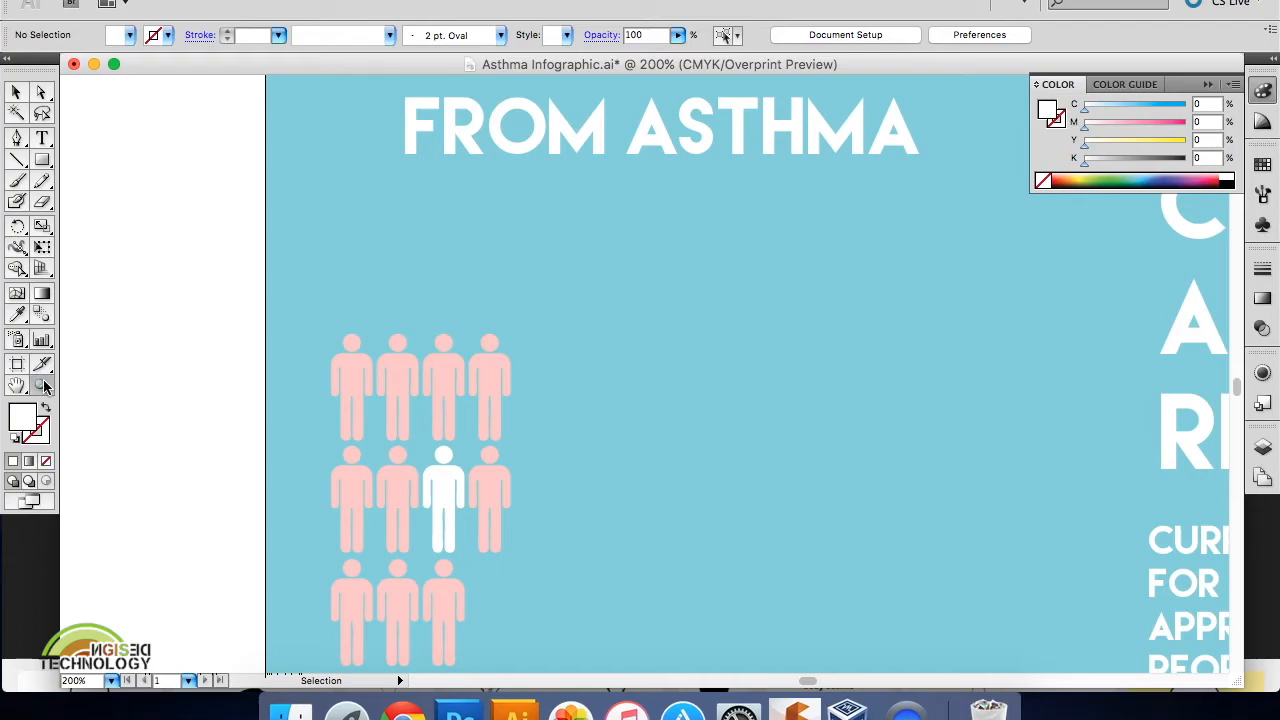
{"action": "left_click", "coordinate": [476, 312], "text": "alt"}
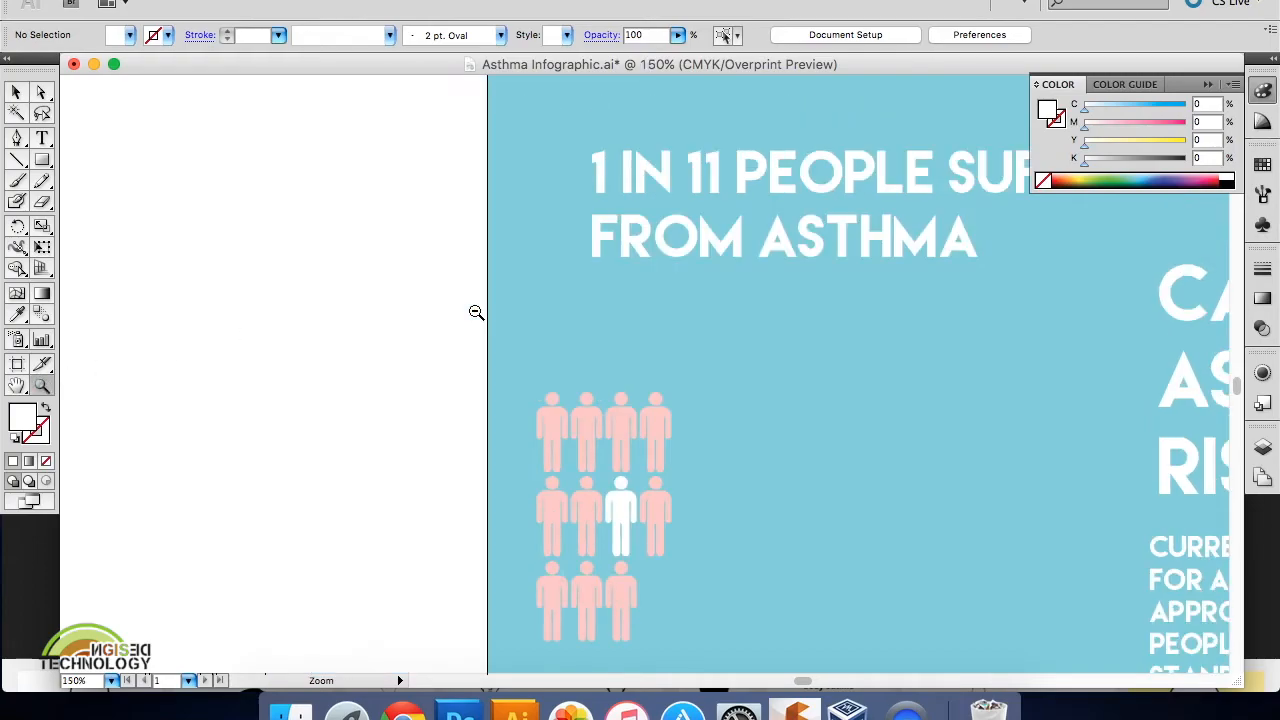
{"action": "left_click", "coordinate": [476, 312], "text": "alt"}
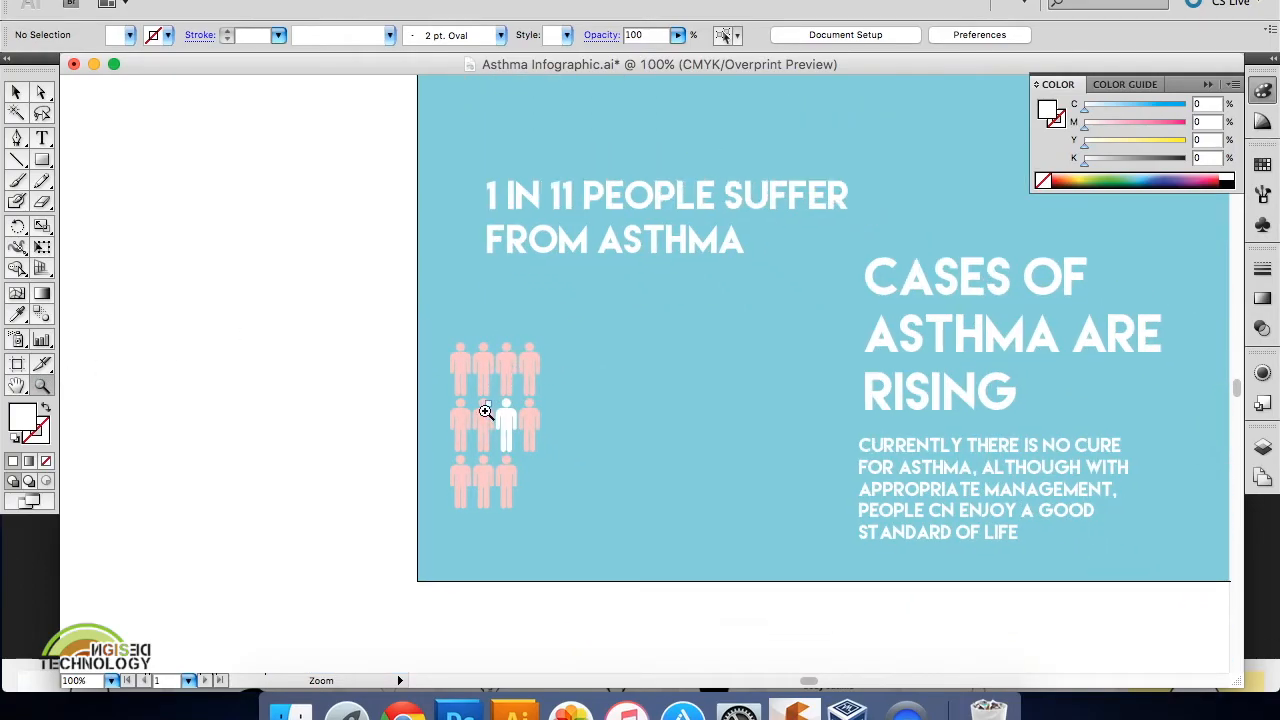
{"action": "left_click", "coordinate": [16, 92]}
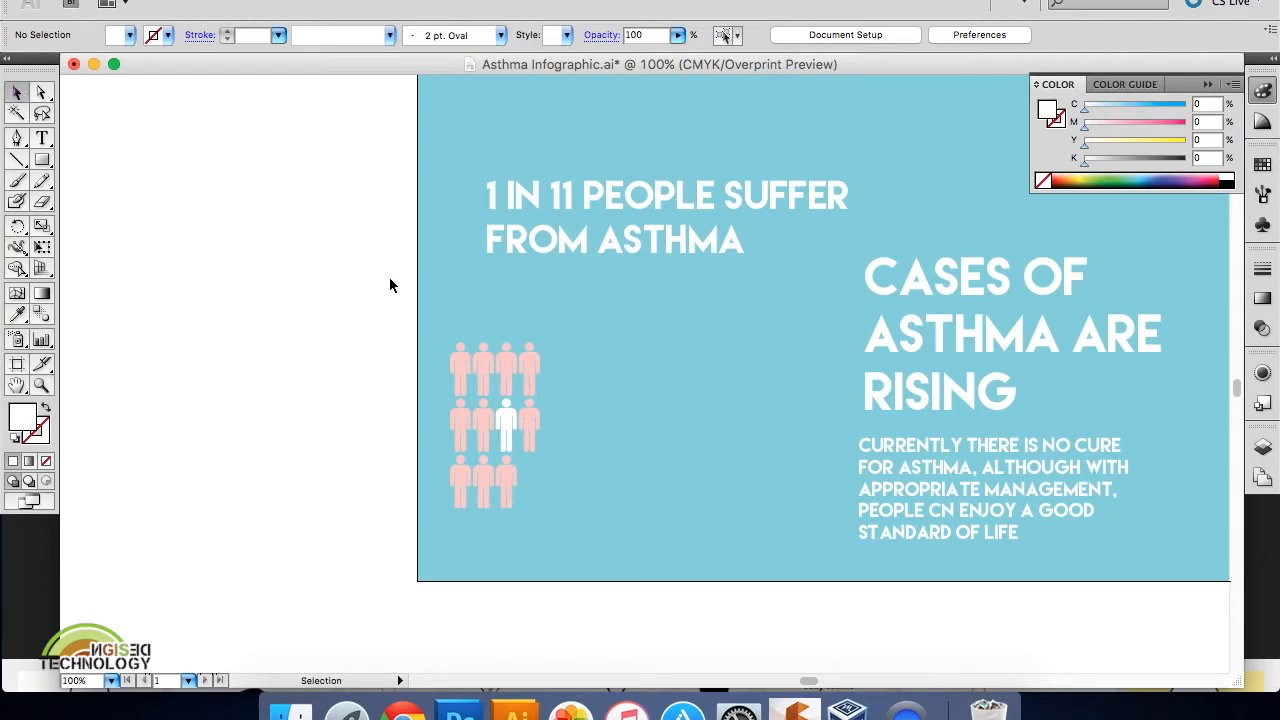
{"action": "left_click_drag", "start_coordinate": [369, 329], "coordinate": [569, 518]}
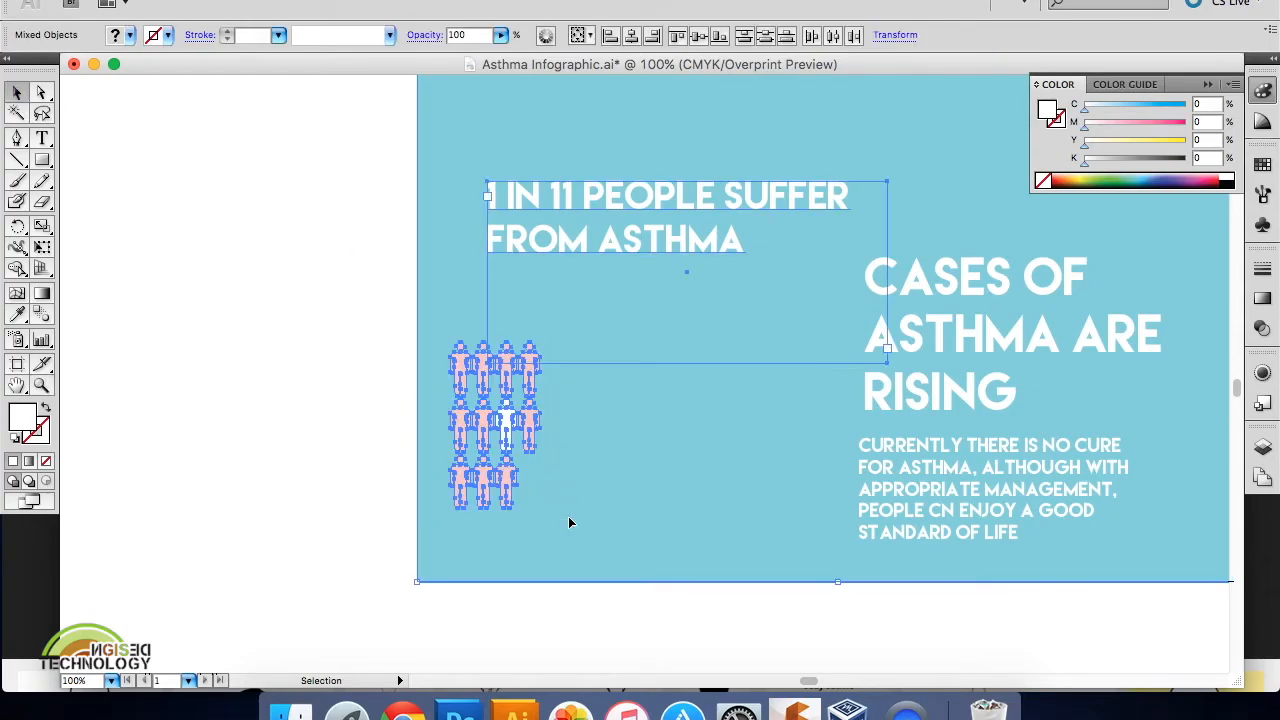
{"action": "left_click", "coordinate": [576, 536], "text": "shift"}
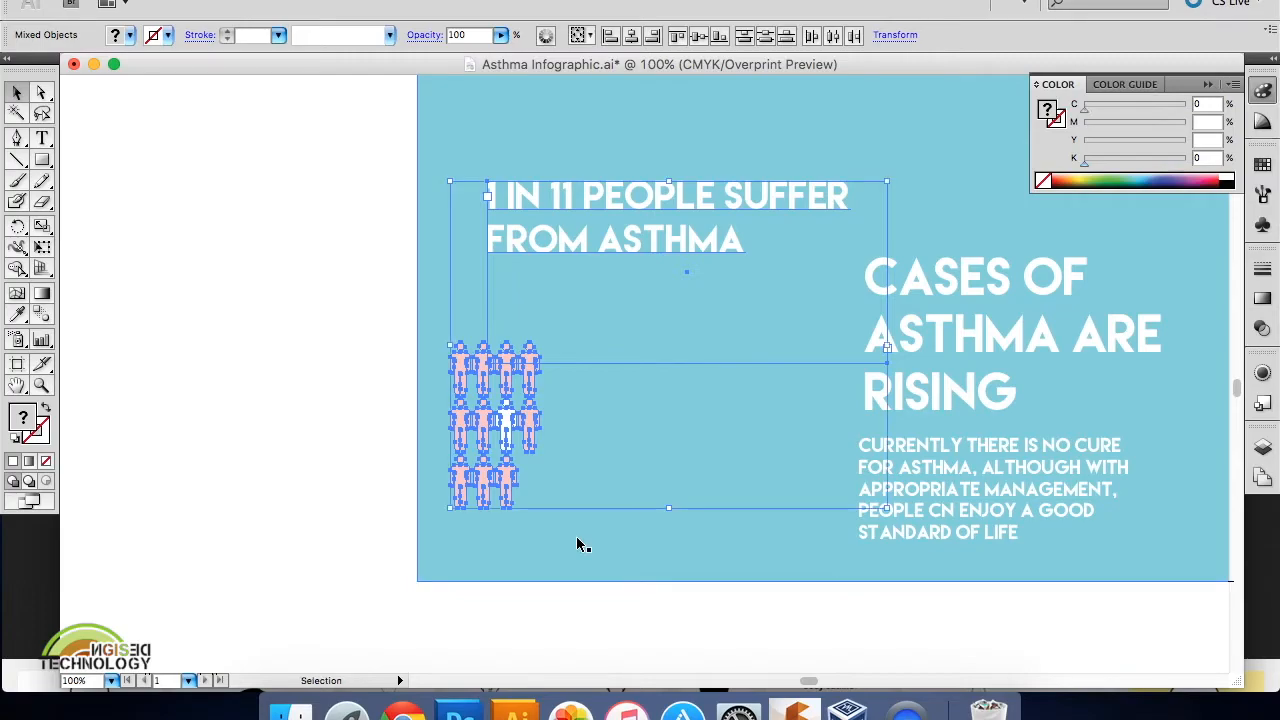
{"action": "left_click", "coordinate": [614, 335]}
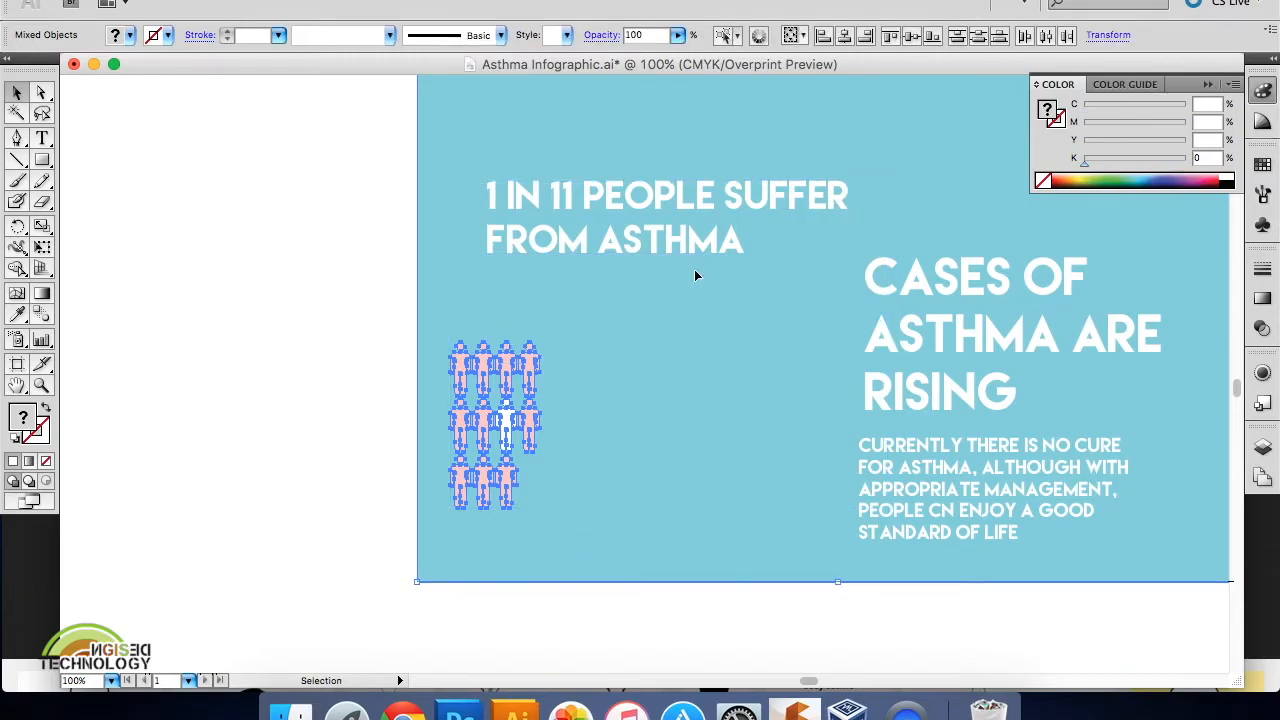
Convert the "1 in 11 people suffer from asthma" text to outlines and rotate it 90 degrees clockwise.
{"action": "left_click", "coordinate": [708, 203]}
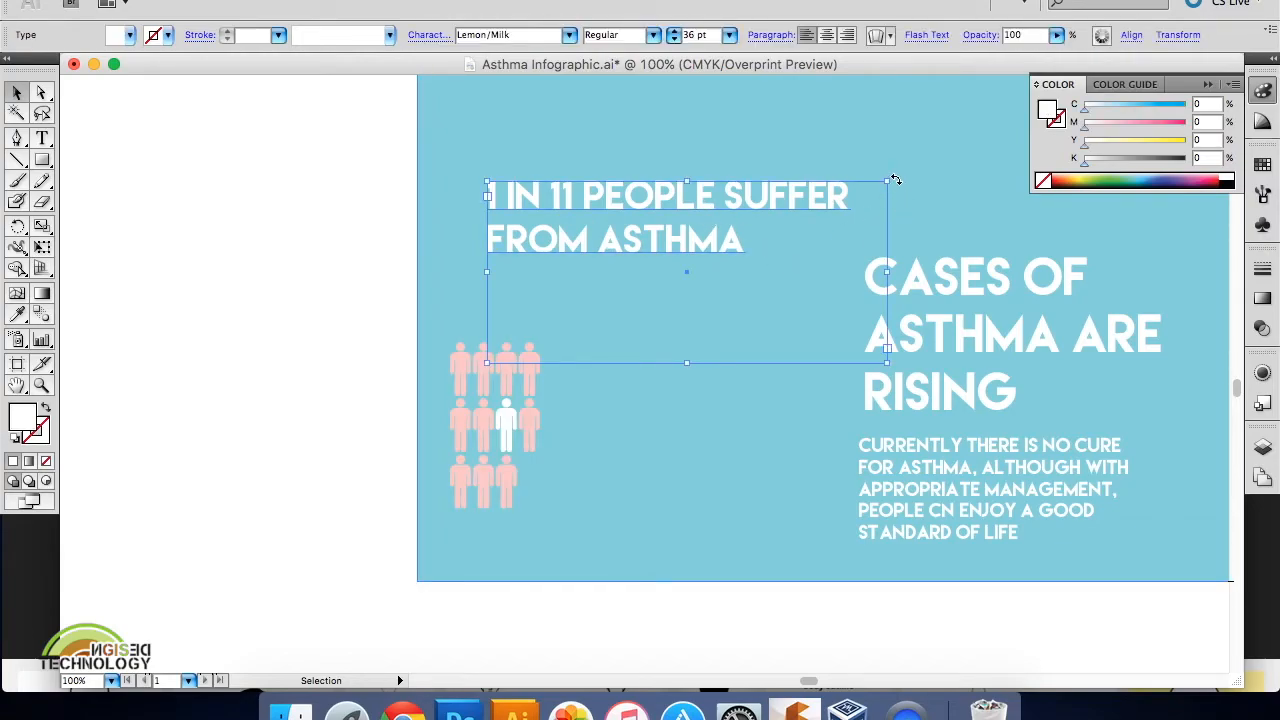
{"action": "left_click_drag", "start_coordinate": [895, 179], "coordinate": [852, 209]}
{"action": "left_click", "coordinate": [299, 2]}
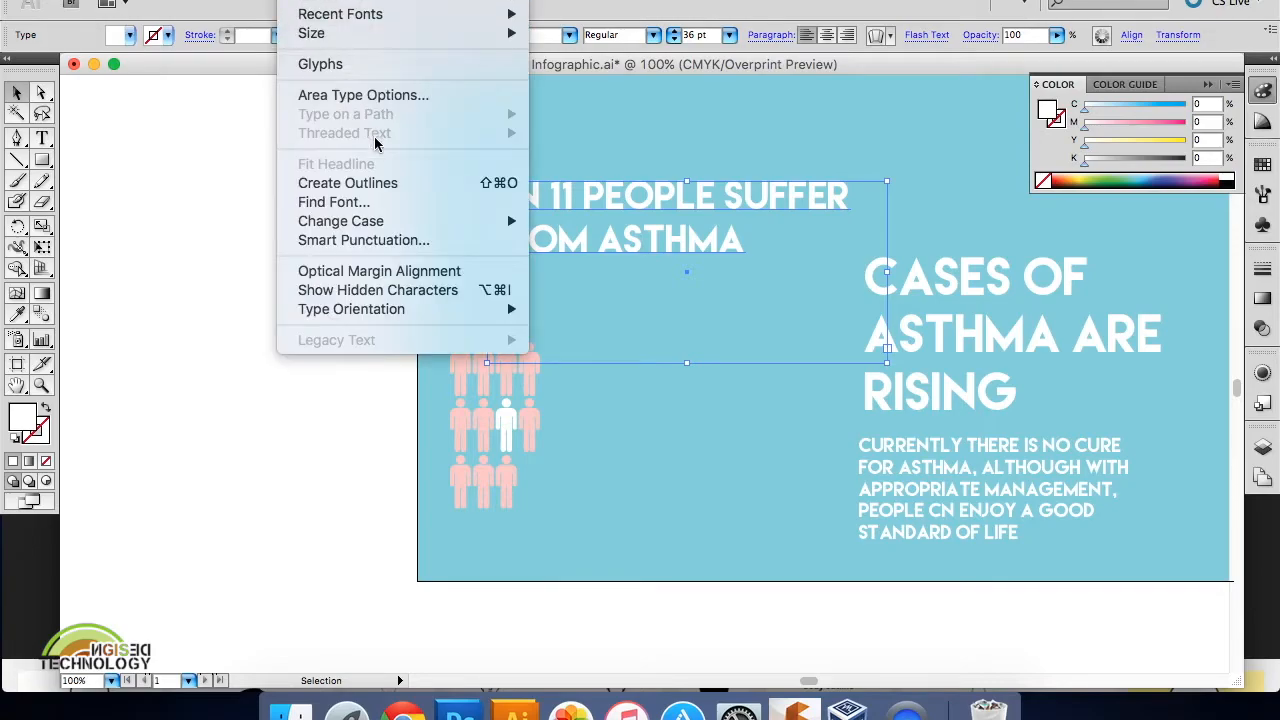
{"action": "left_click", "coordinate": [383, 183]}
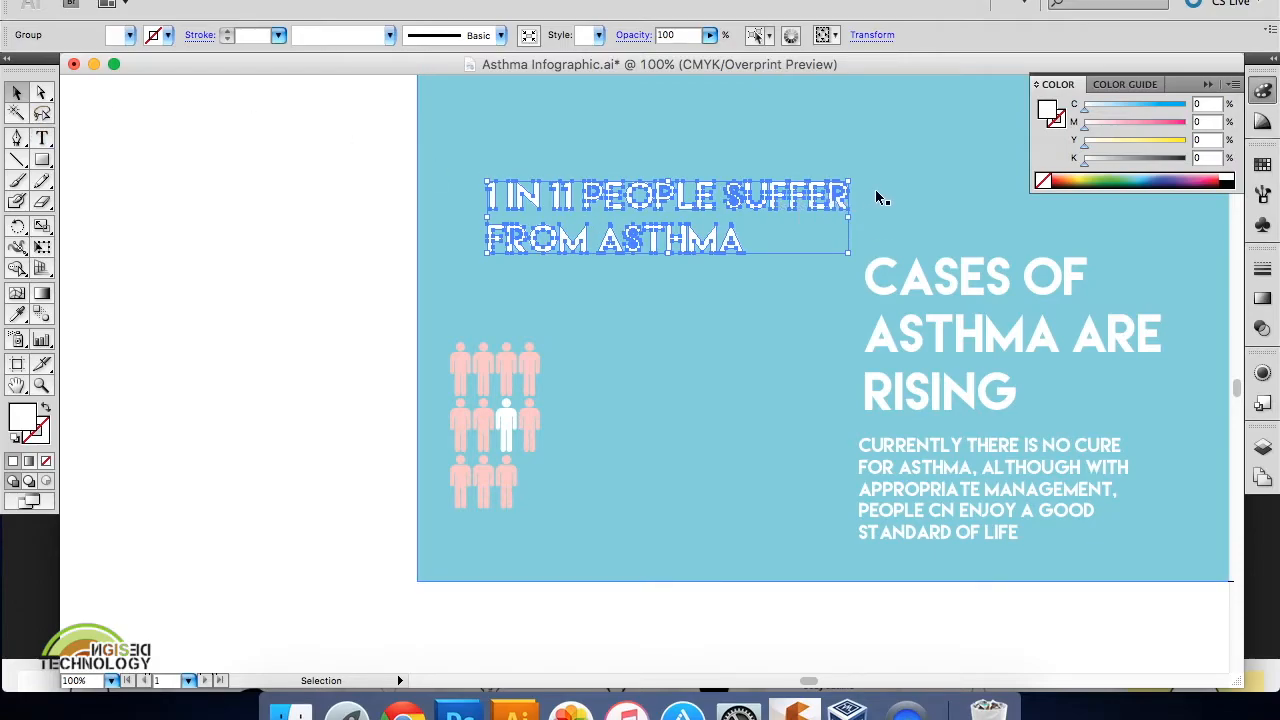
{"action": "left_click_drag", "start_coordinate": [853, 175], "coordinate": [753, 369]}
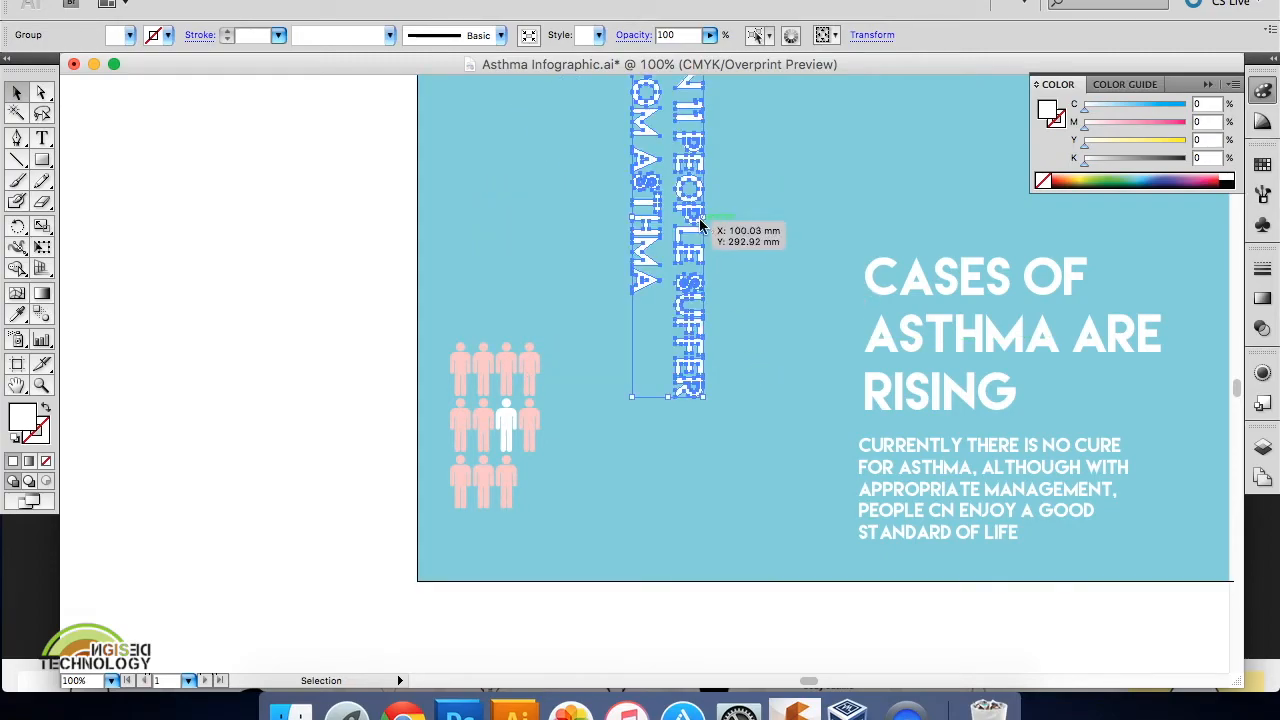